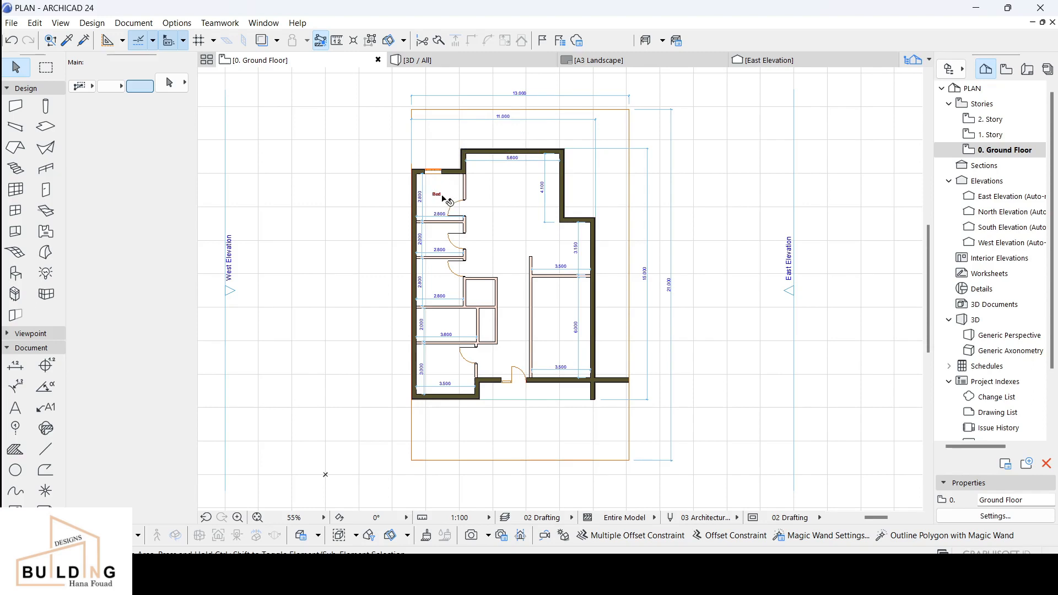
left_click(500, 225)
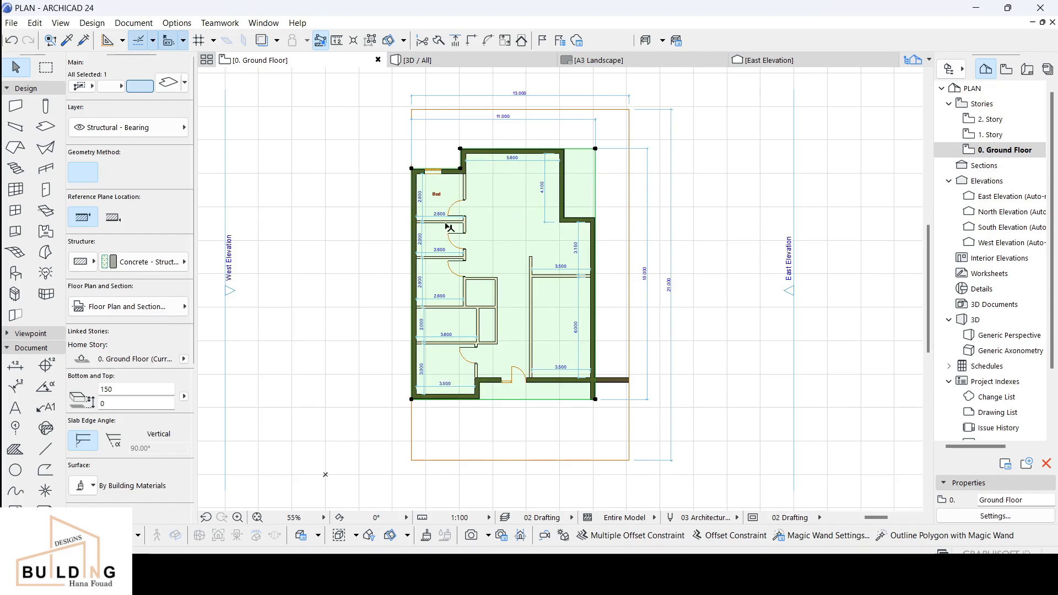
key("Escape")
scroll(444, 192, "up", 2)
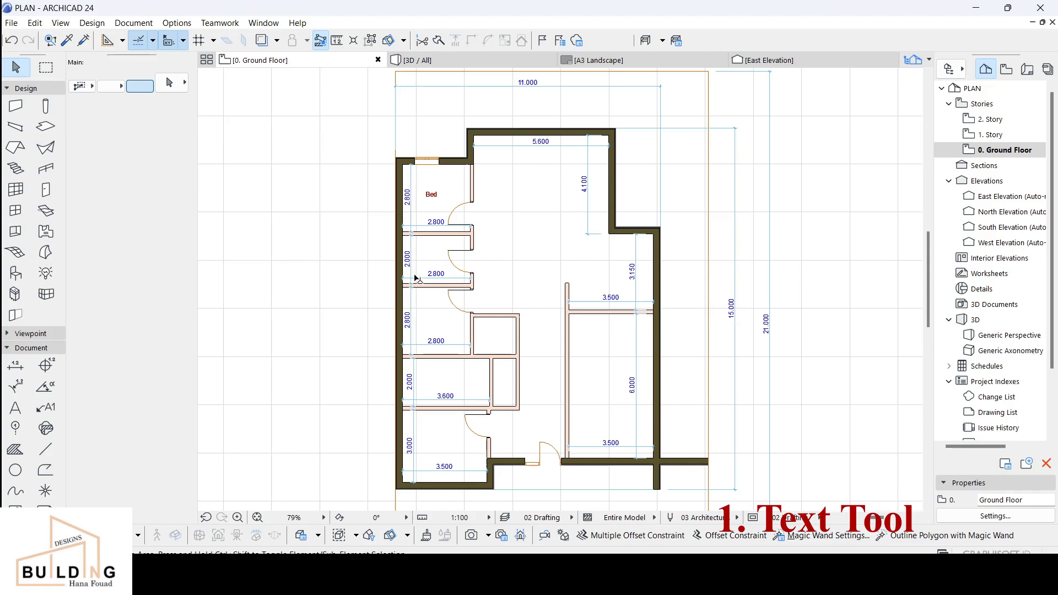
left_click(632, 191)
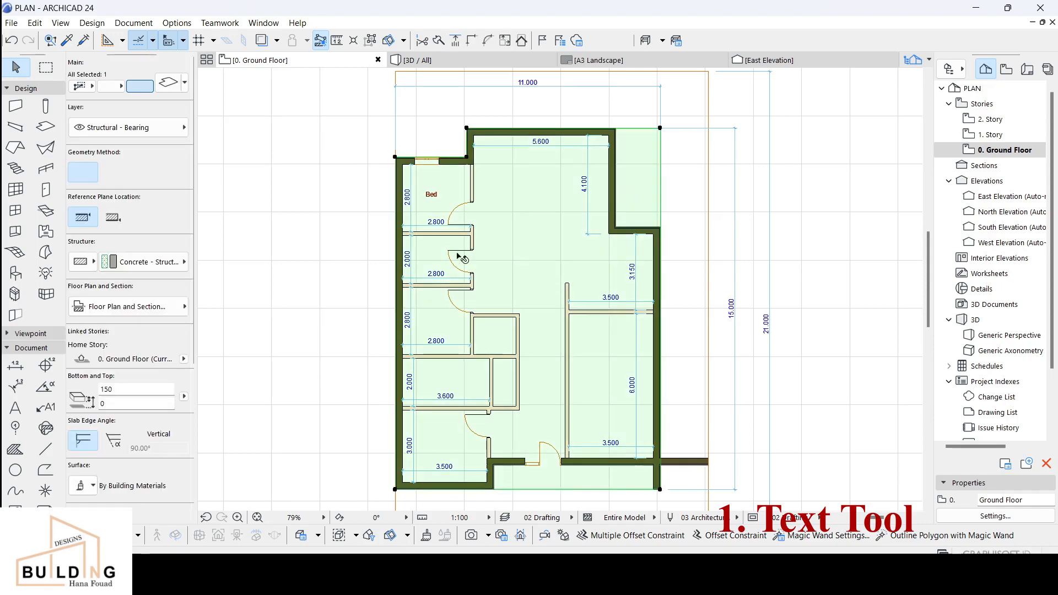
left_click(387, 265)
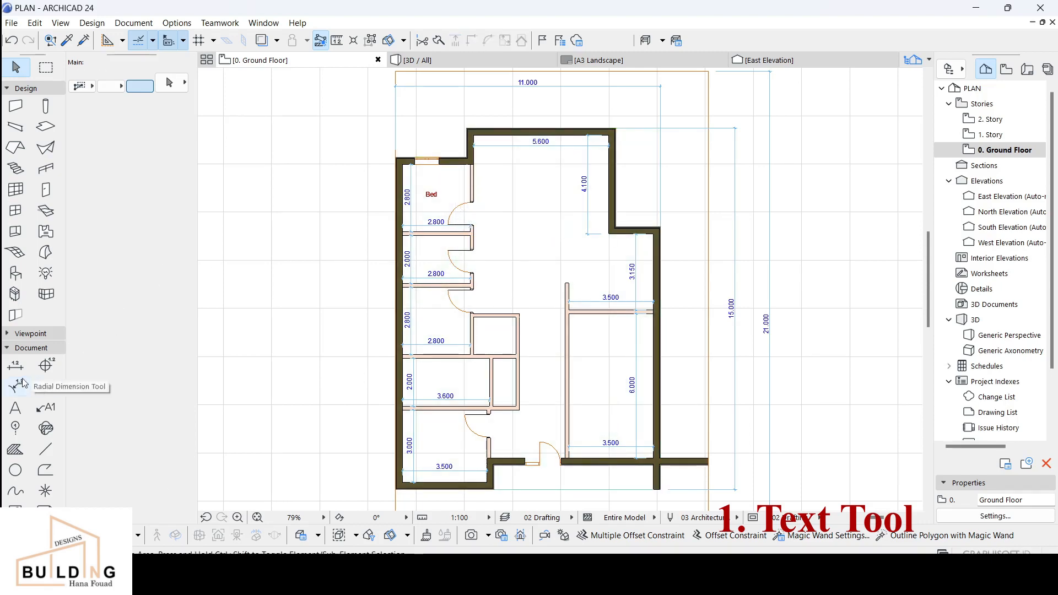
Step: Place a "Bath" text label in the 2.000 m deep room directly below the Bed room
left_click(16, 409)
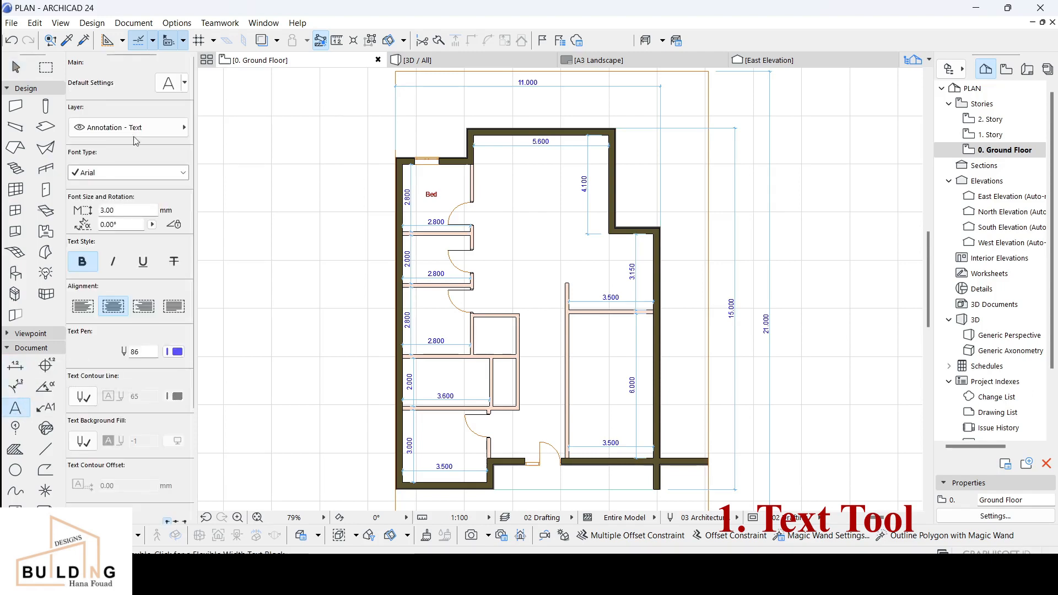
left_click(172, 84)
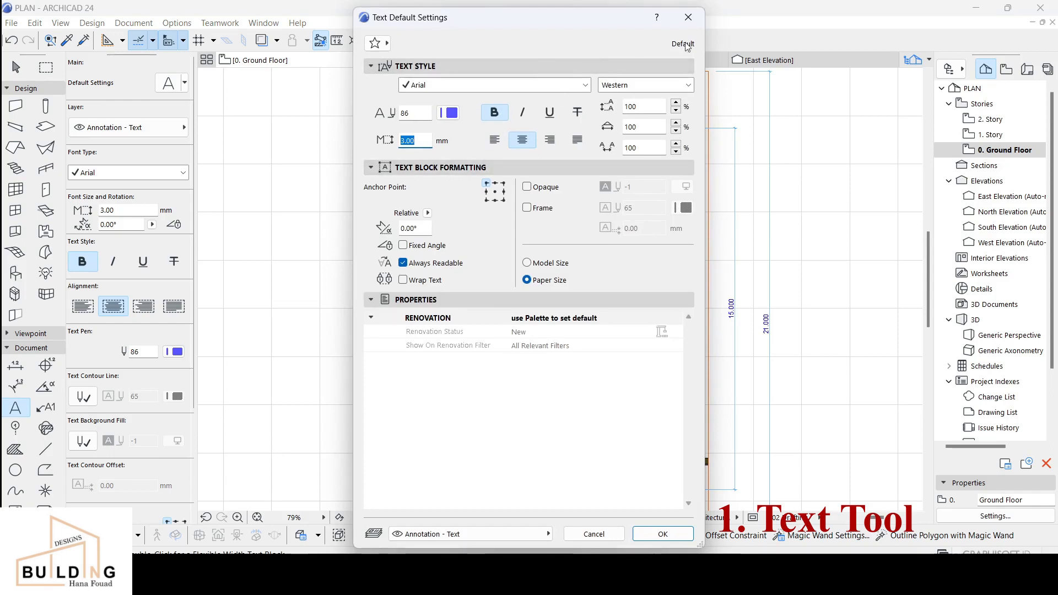
left_click(688, 18)
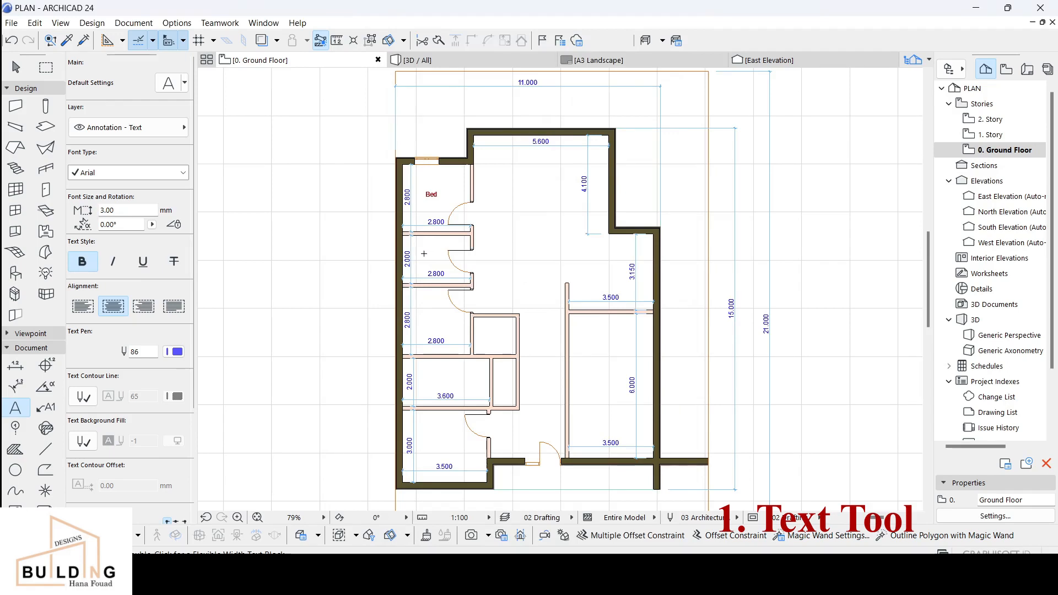
left_click(443, 256)
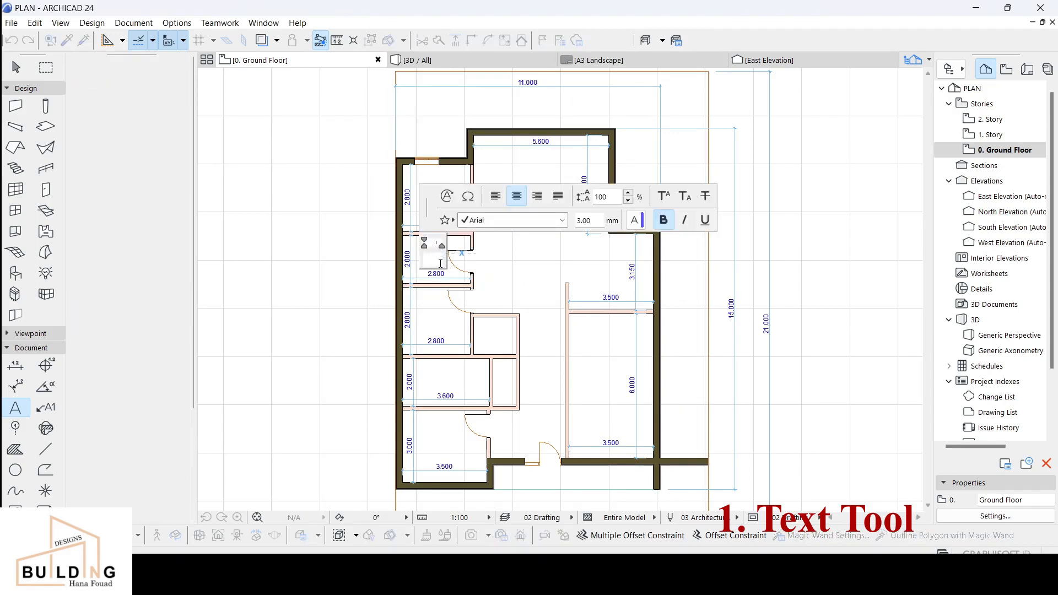
type("Bath")
Step: Set the Bath label's text height to 2 mm and its colour to dark red
double_click(435, 271)
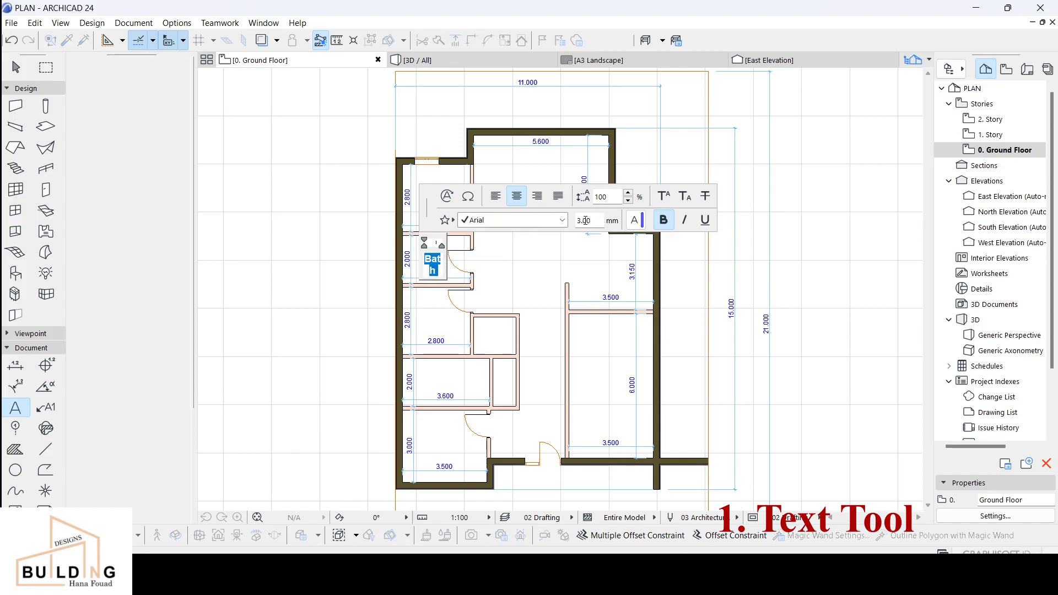
left_click_drag(582, 220, 577, 221)
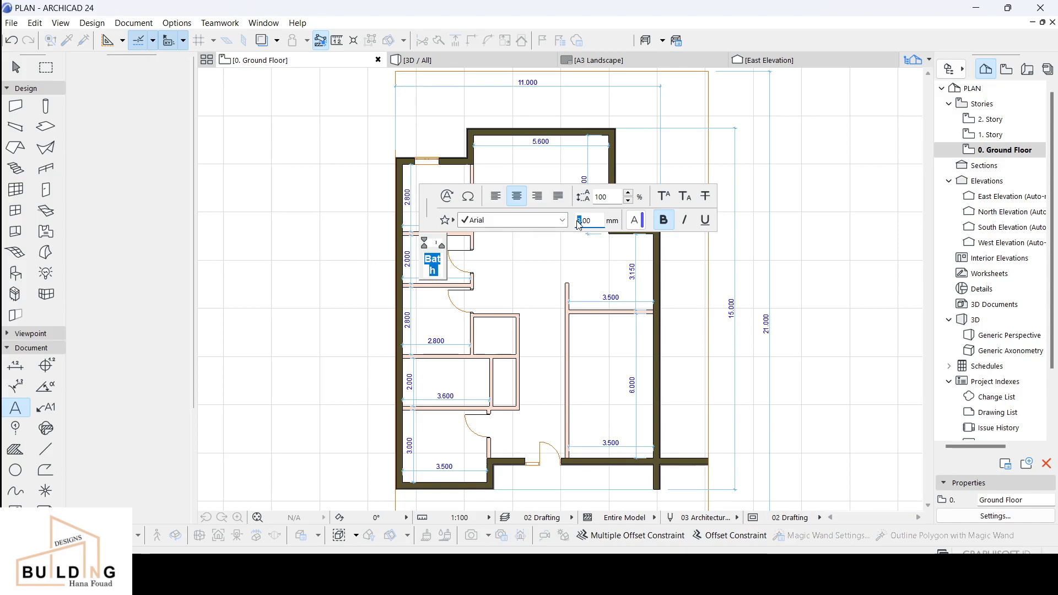
left_click(635, 220)
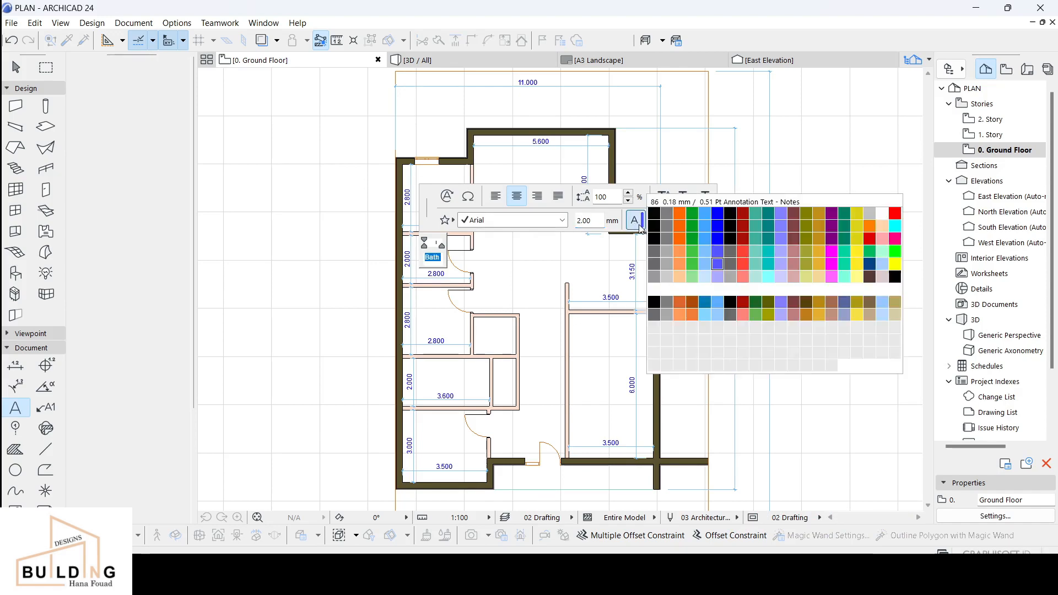
left_click(743, 214)
left_click(470, 257)
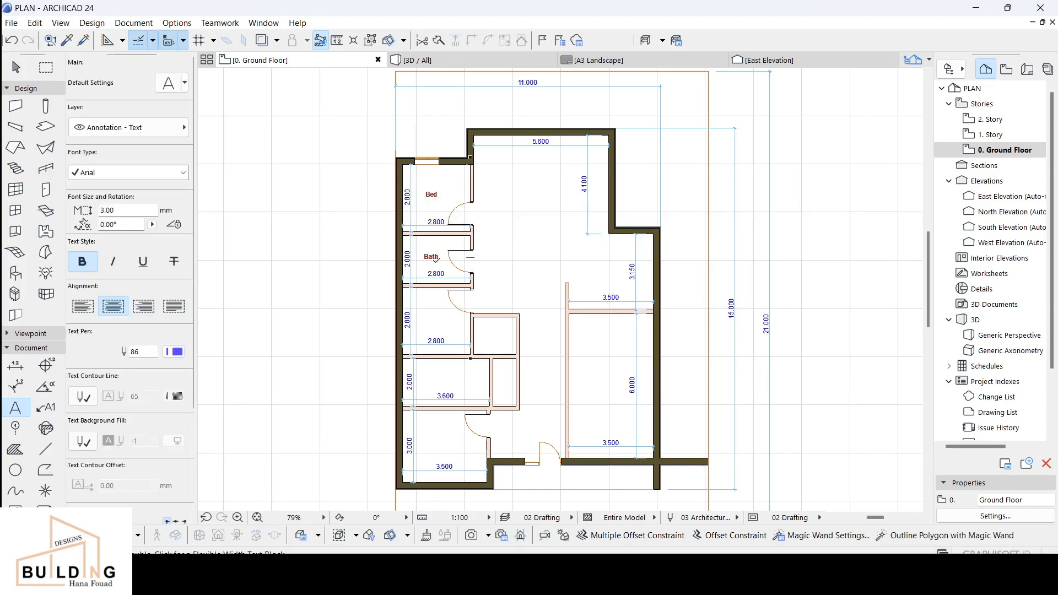
key("Escape")
scroll(437, 259, "up", 1)
left_click(434, 257)
key("Escape")
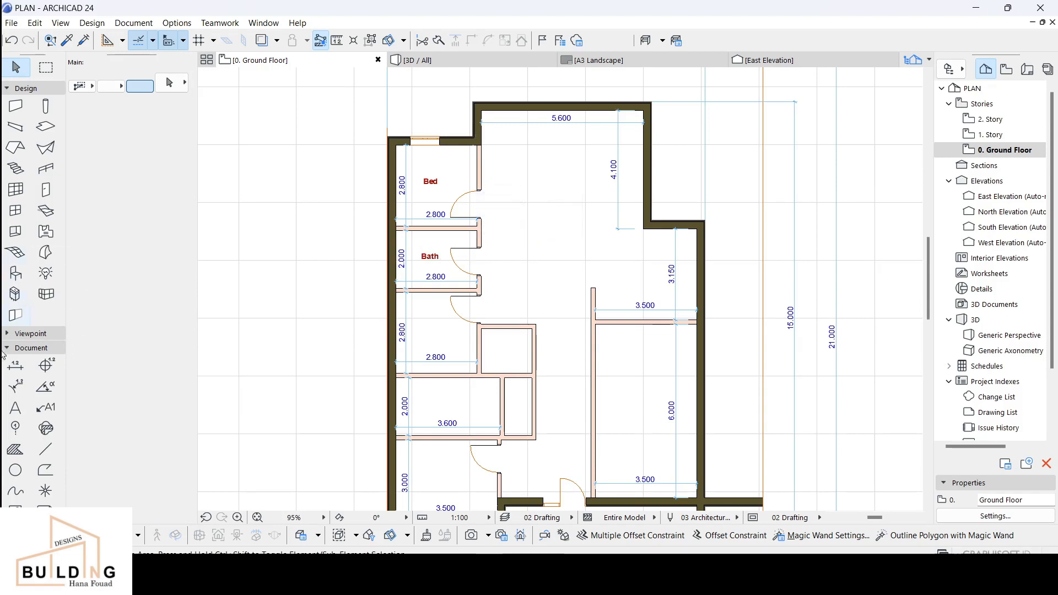
Step: Set the Text tool defaults to 2 mm height, dark red pen 8 and Fixed Angle
left_click(16, 410)
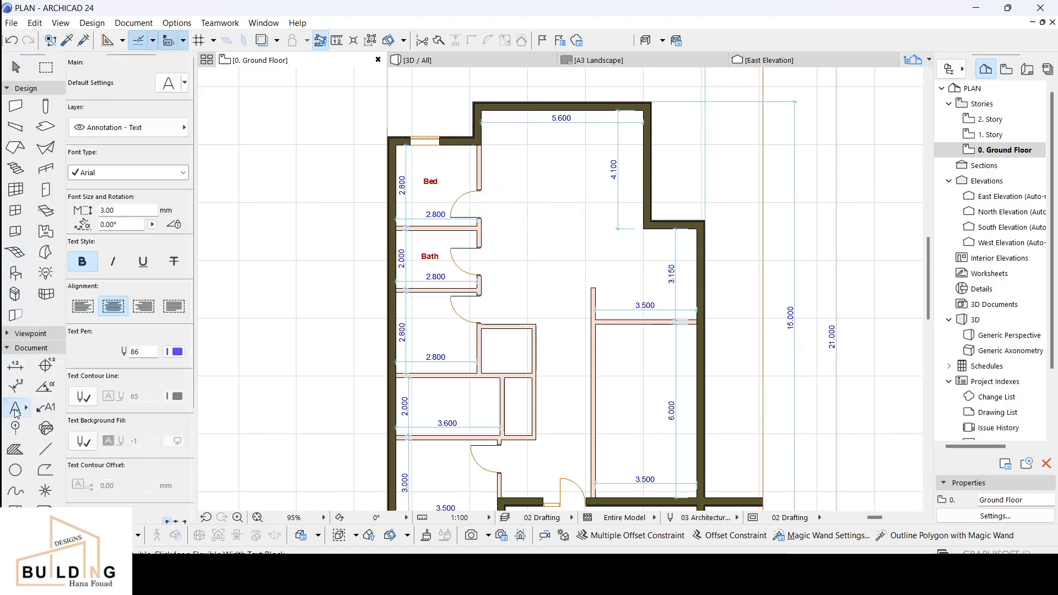
left_click(169, 83)
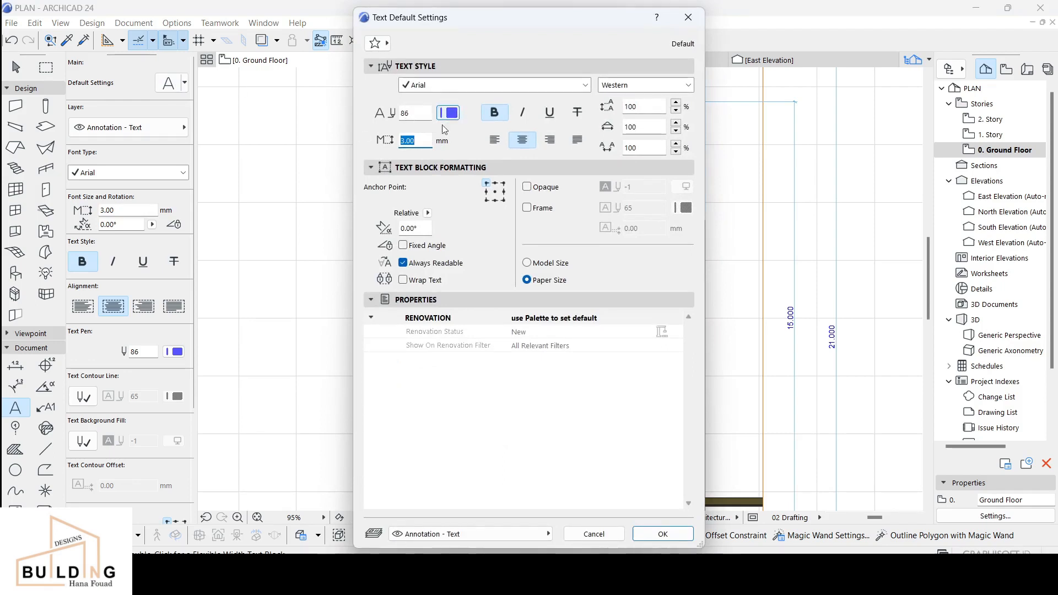
left_click(405, 141)
key("BackSpace")
type("2")
left_click(451, 115)
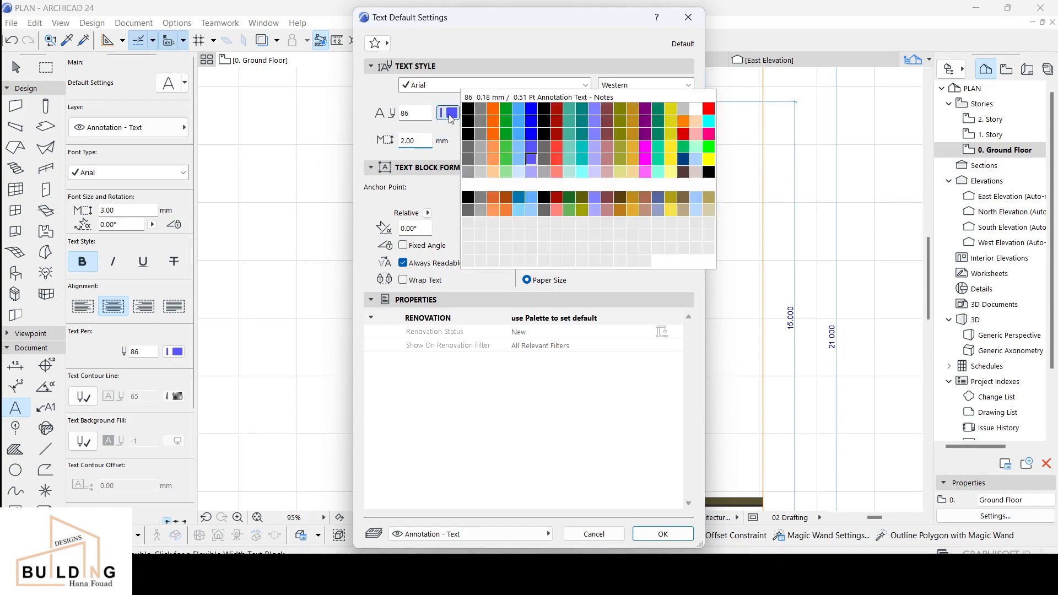
left_click(557, 109)
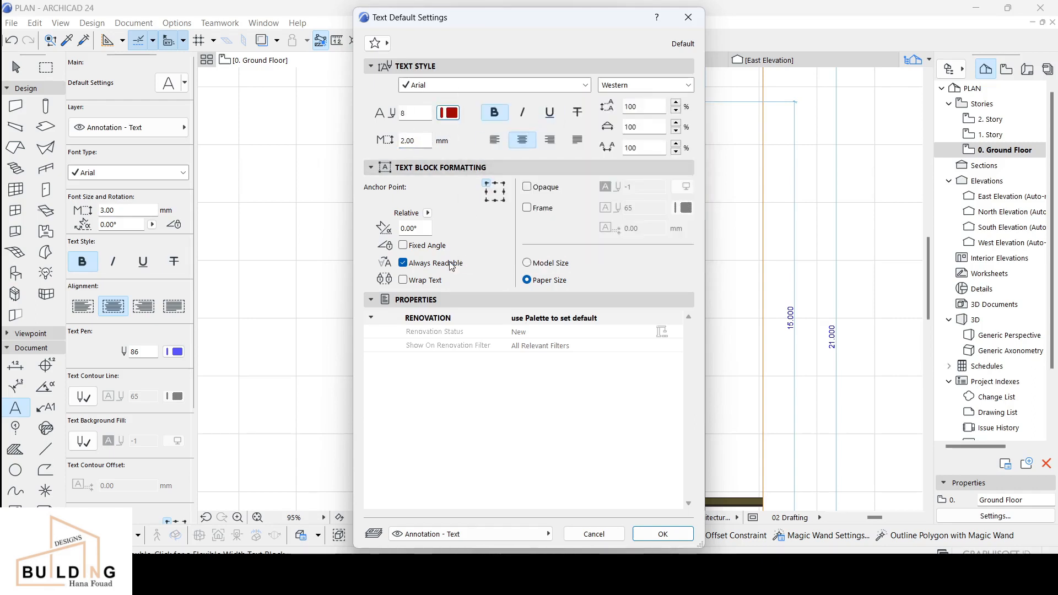
left_click(404, 245)
left_click(687, 85)
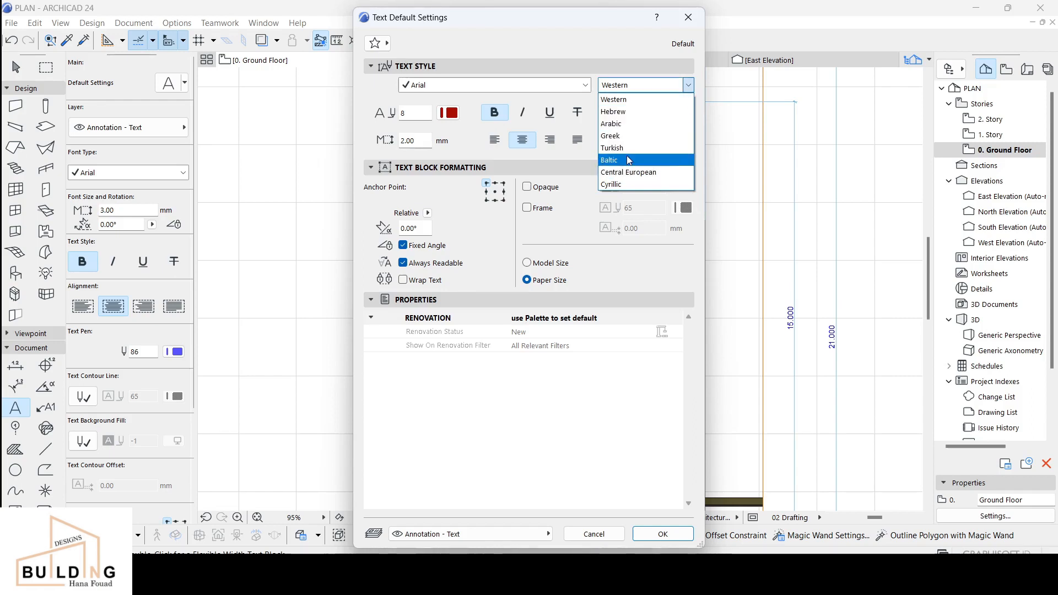
left_click(575, 60)
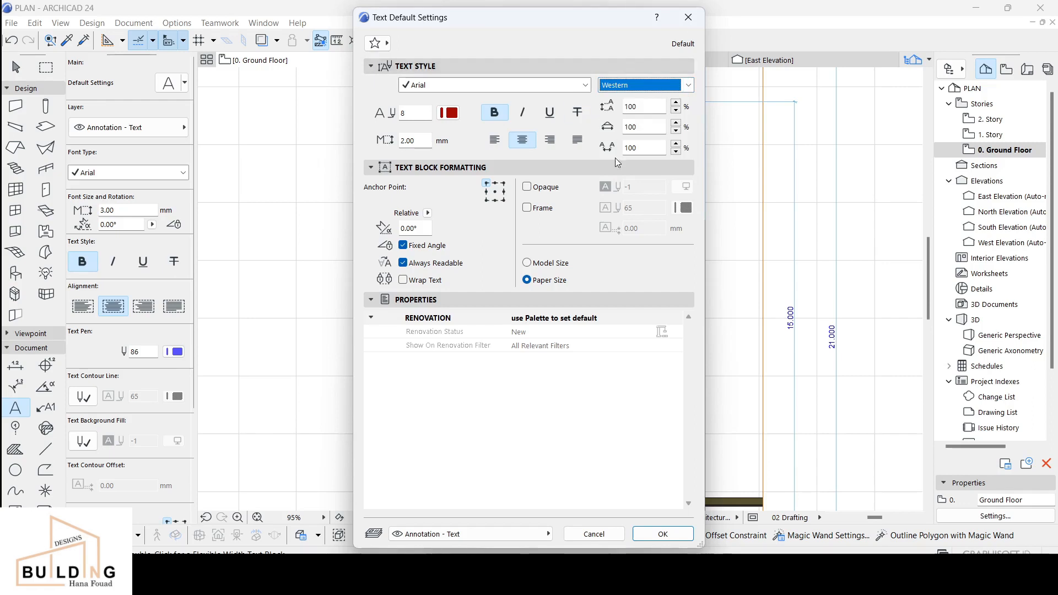
left_click(663, 534)
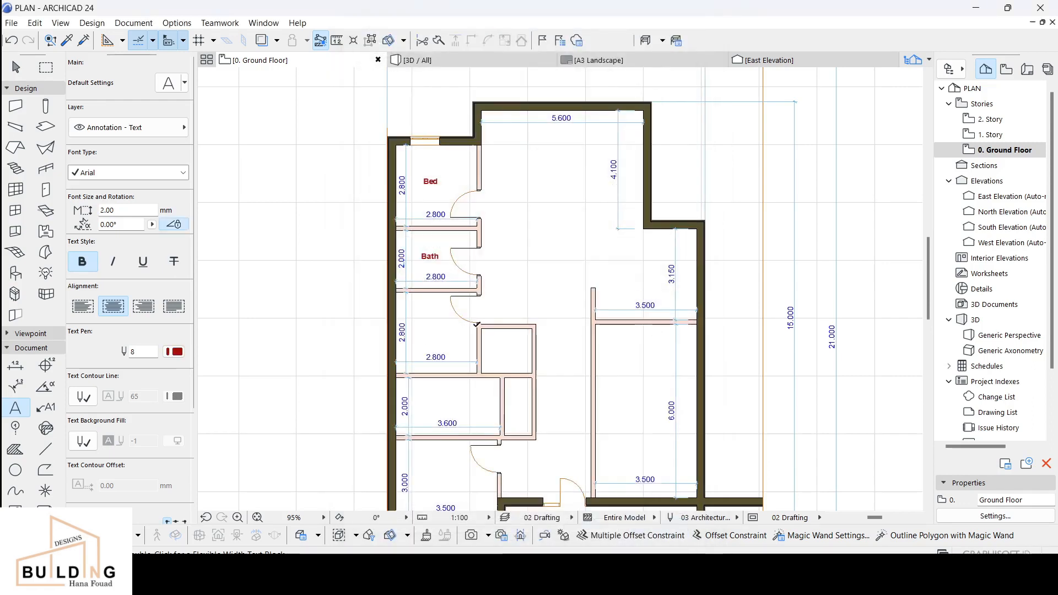
Step: Place a "Bed2" text label in the room directly below the first Bath
left_click(477, 334)
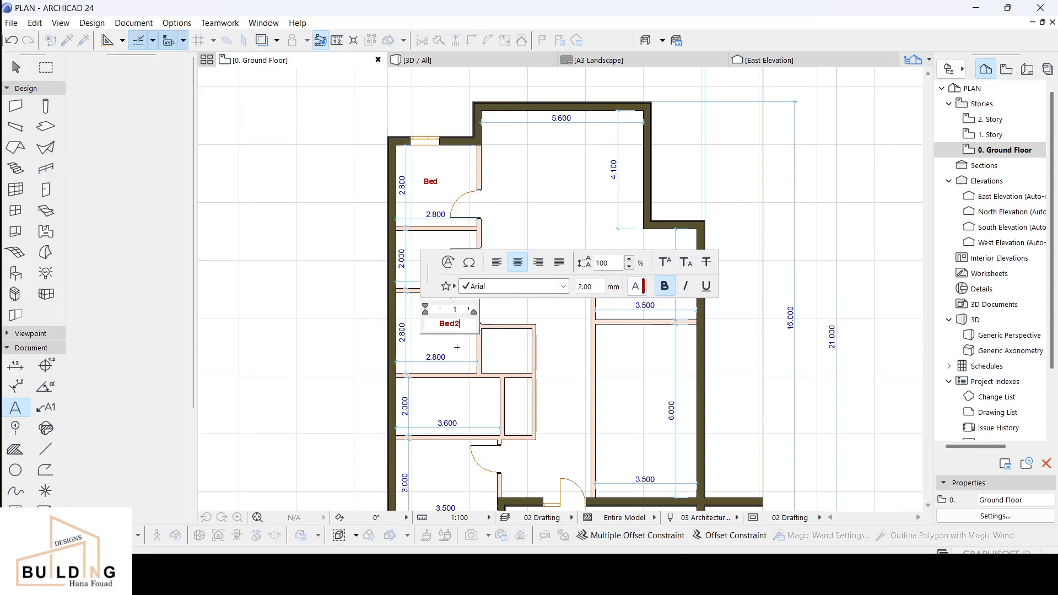
left_click(457, 347)
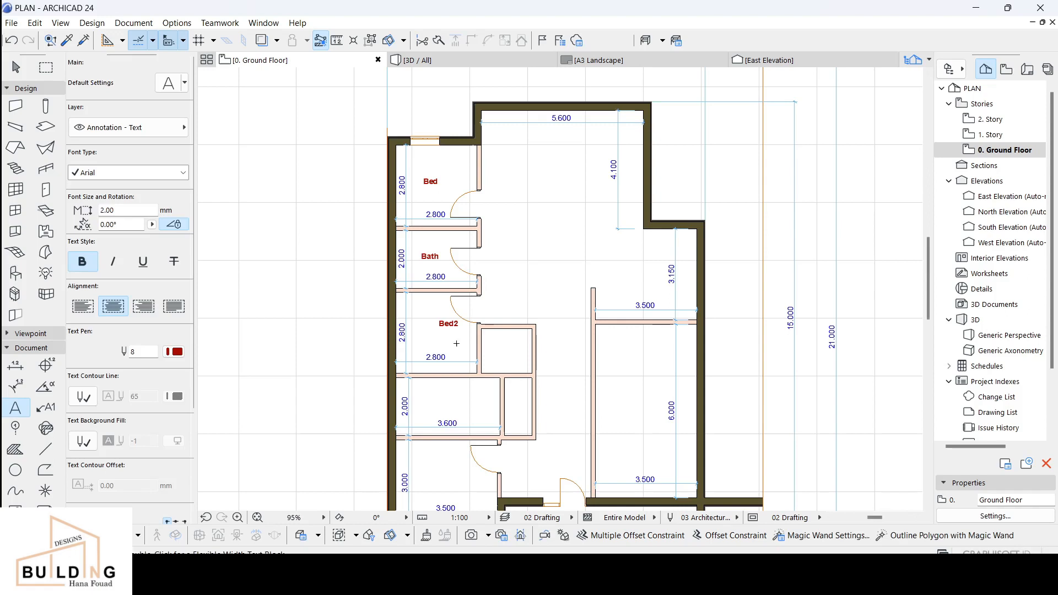
key("Escape")
Step: Delete the Bed label in the uppermost room and move the Bed2 label to the middle of its room
left_click_drag(431, 182, 439, 186)
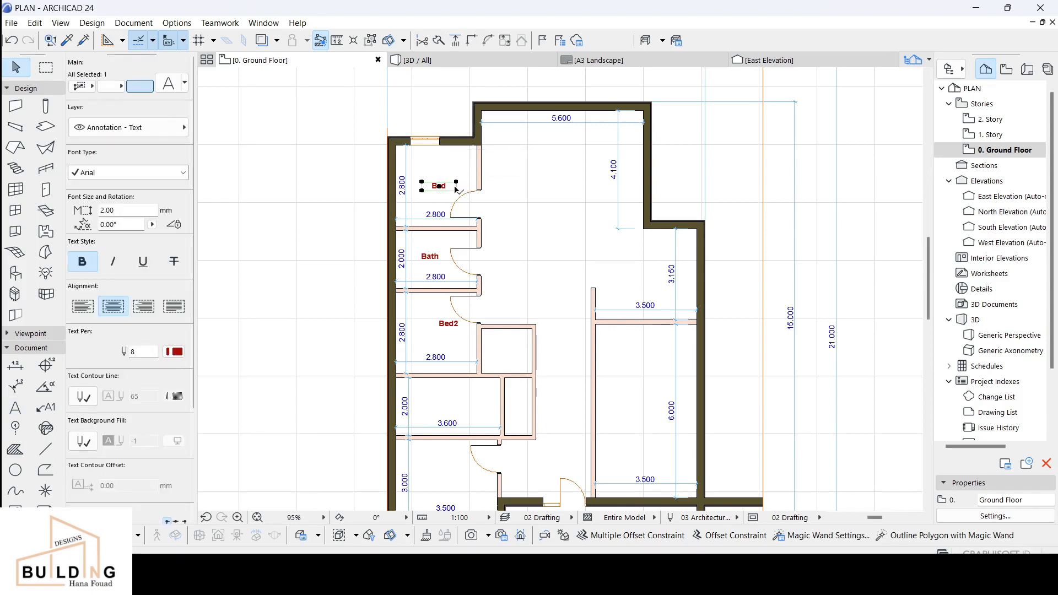
left_click(442, 196)
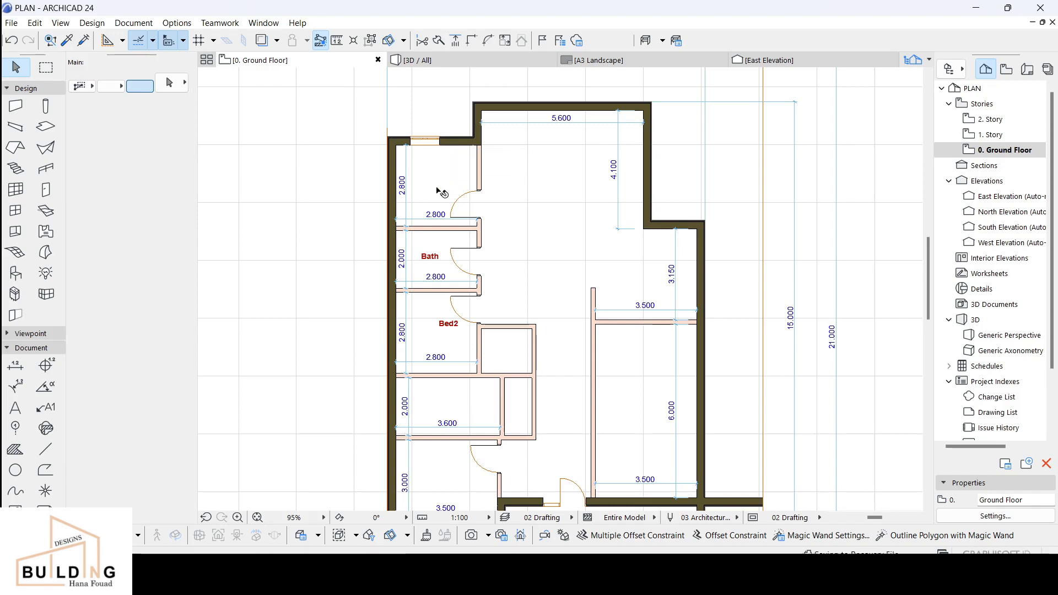
left_click(459, 325)
left_click(461, 328)
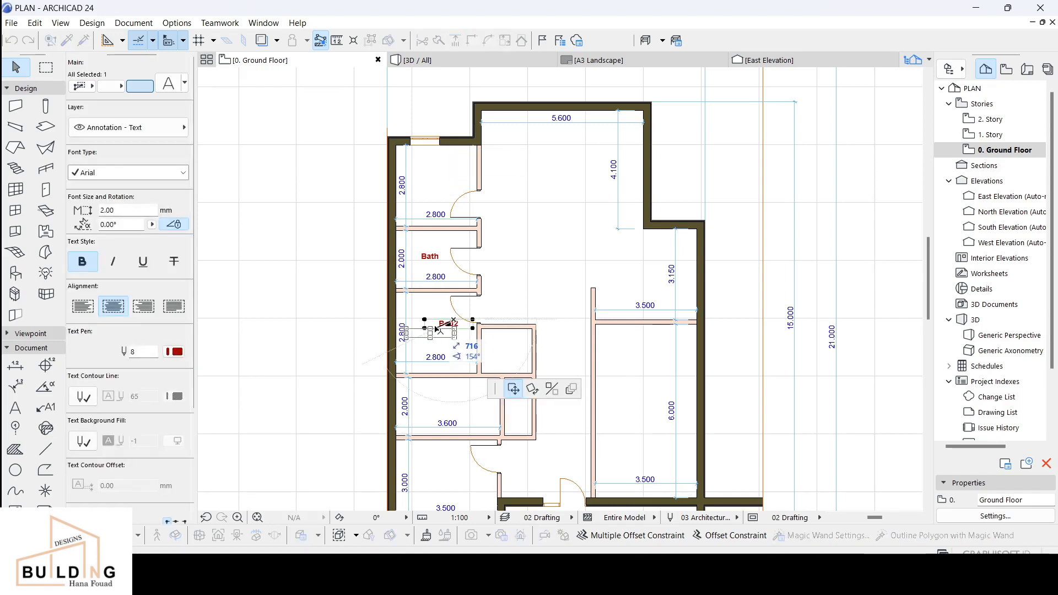
left_click(442, 336)
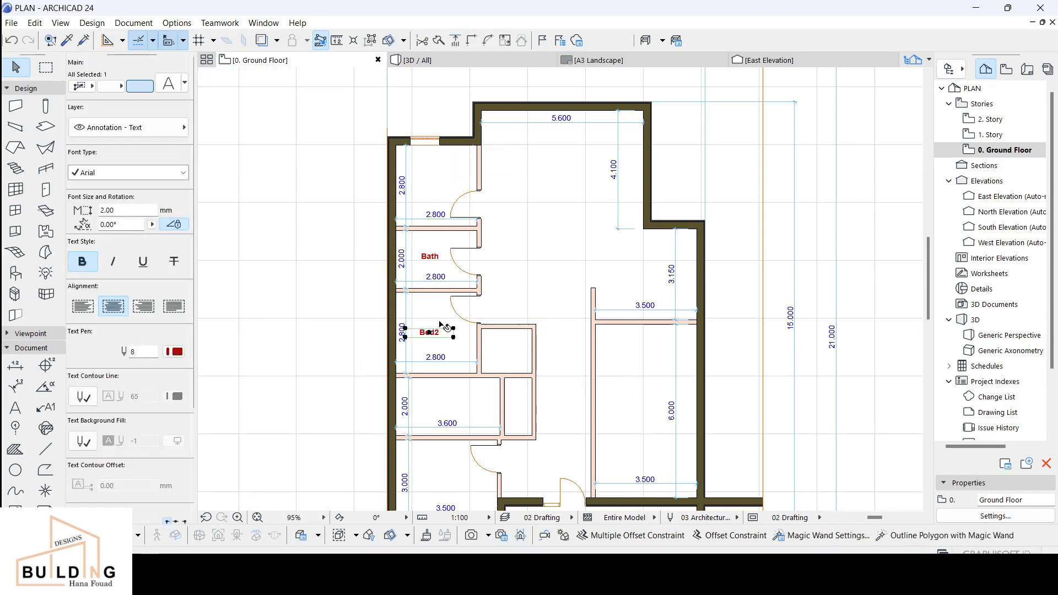
key("Escape")
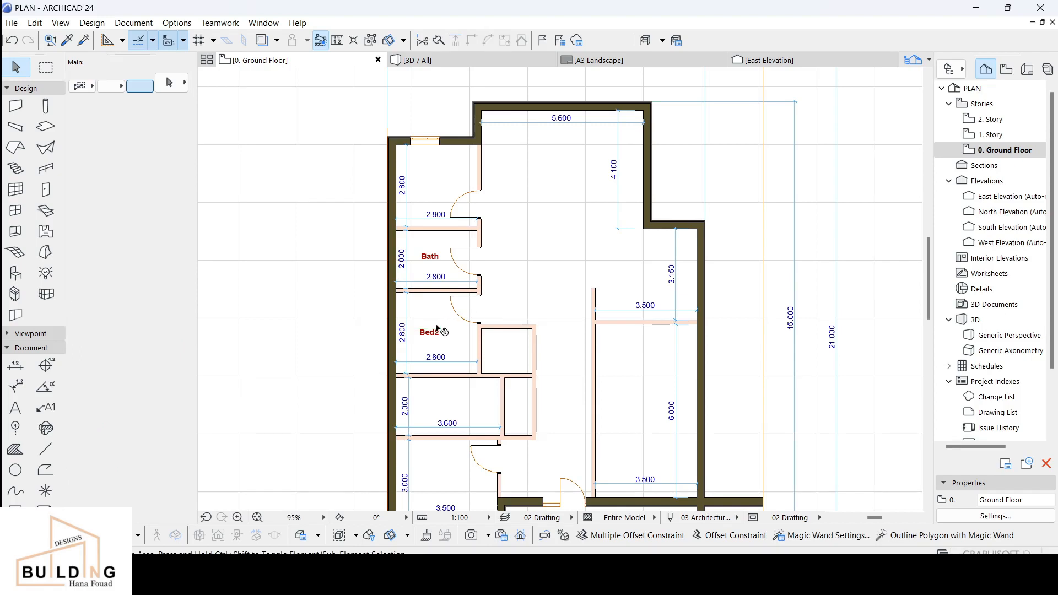
Step: Place a "Bed 3" text label in the uppermost bedroom above the Bath
left_click(19, 409)
left_click(422, 175)
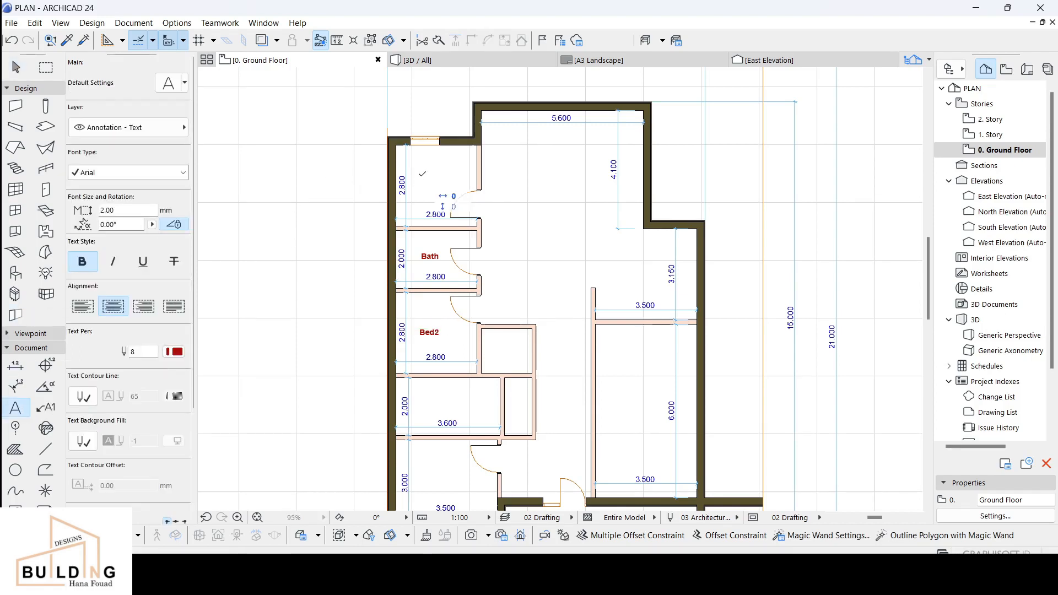
left_click(467, 182)
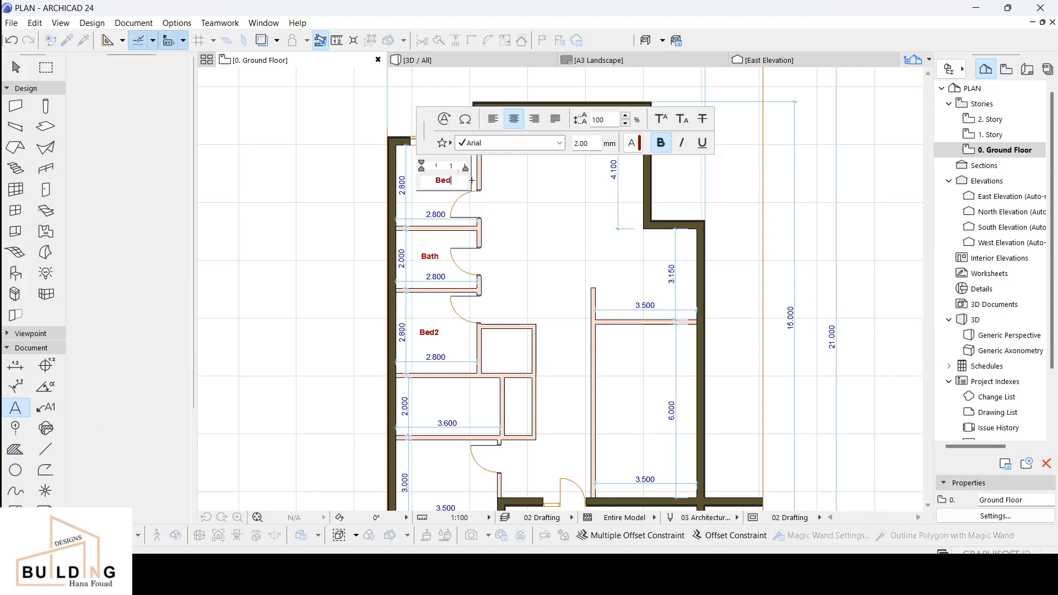
left_click(531, 208)
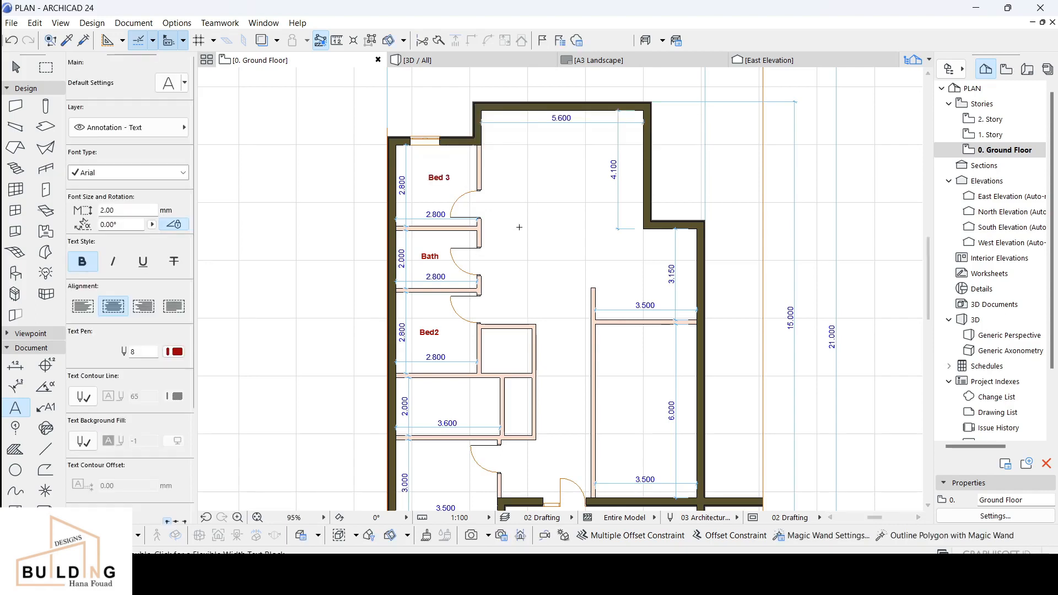
Step: Replace the Bed2 label with a new text label reading "Bed 2" in the same room
key("Escape")
left_click(437, 332)
key("Delete")
left_click(15, 411)
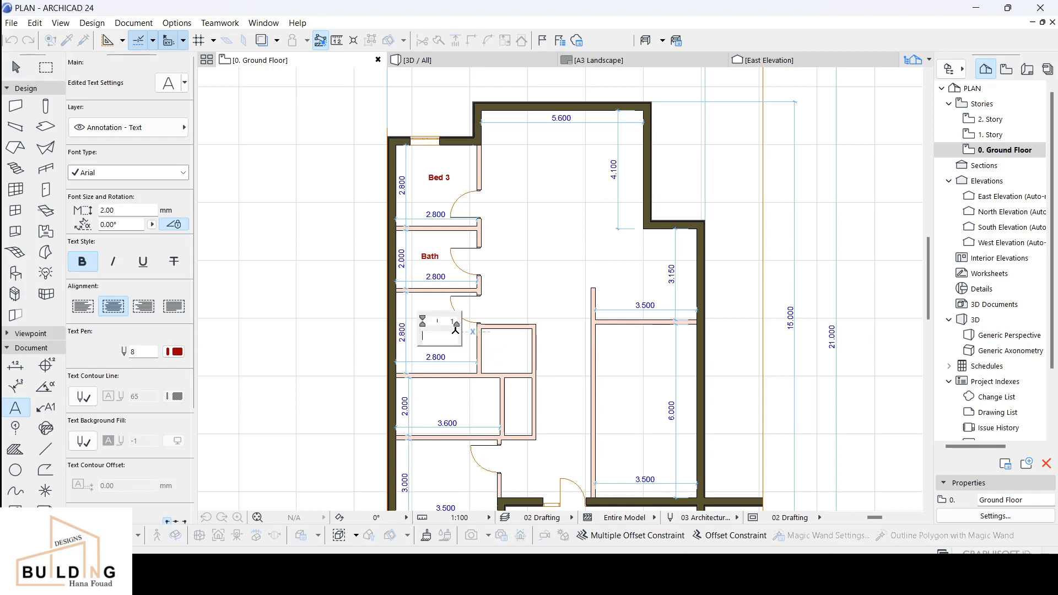
left_click(440, 333)
type("Bed 2")
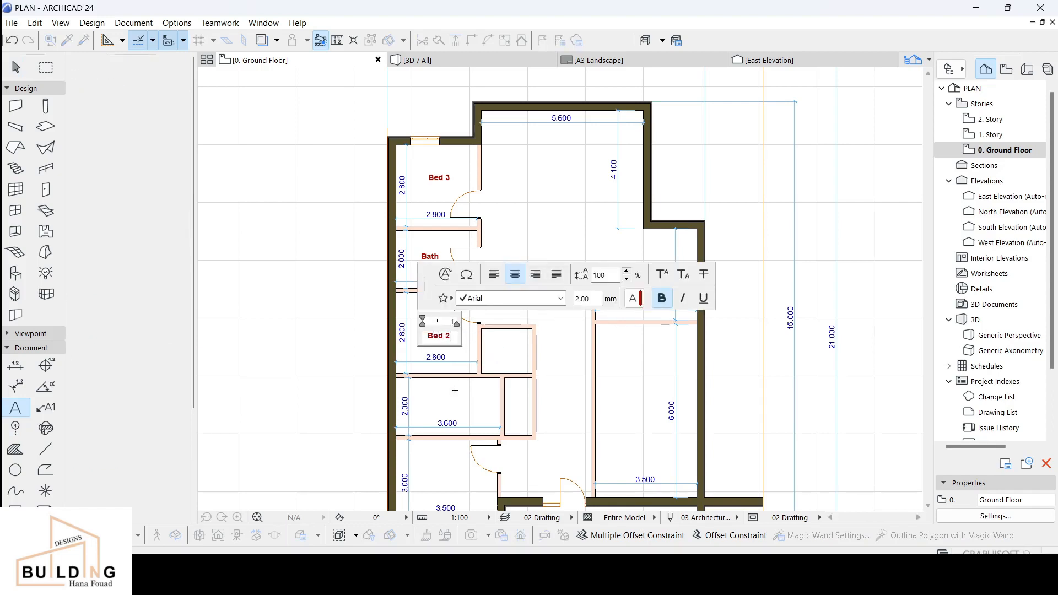
left_click(455, 390)
Step: Place a "Bath" text label in the 3.600 m wide room below Bed 2
middle_click_drag(456, 413, 453, 337)
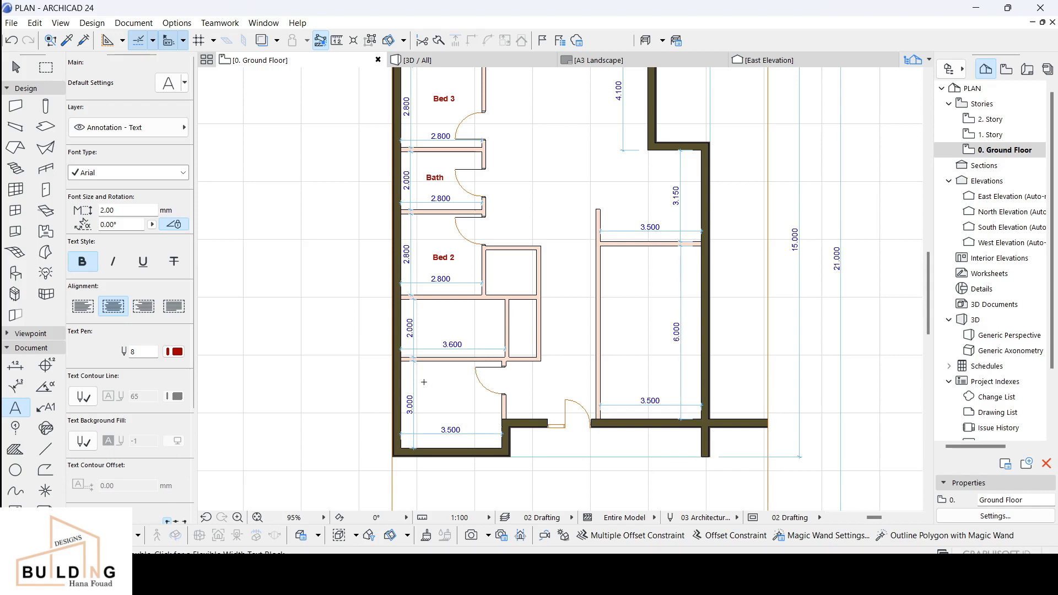
left_click(432, 320)
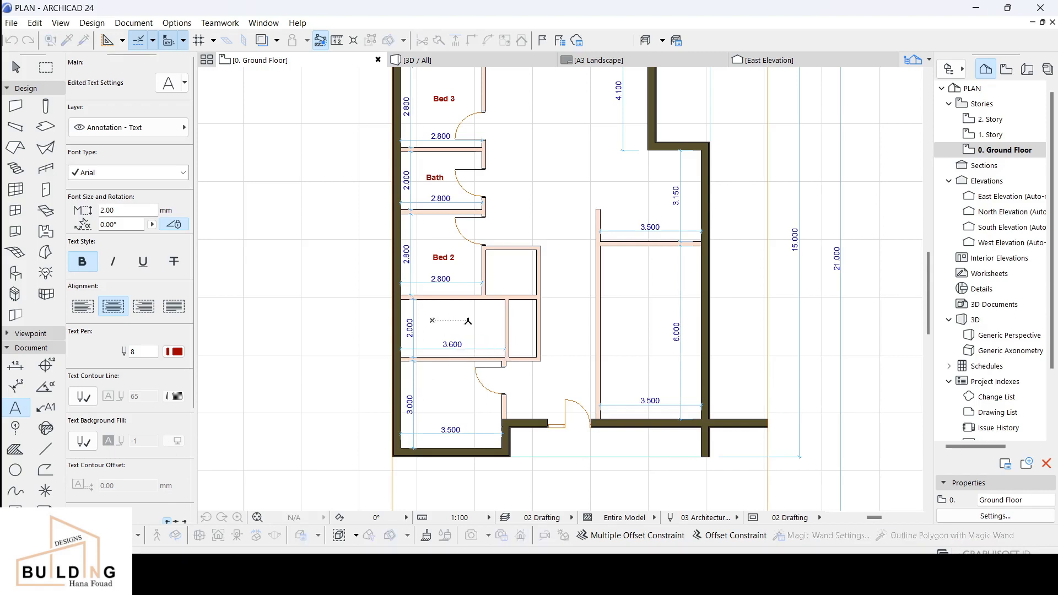
left_click(468, 321)
type("Bath")
left_click(479, 344)
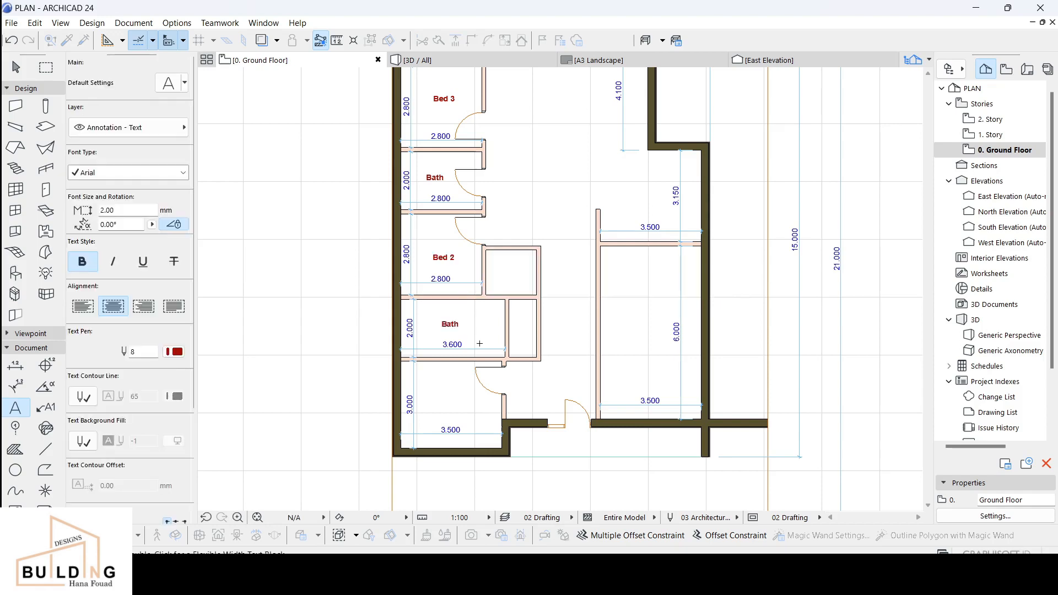
left_click(451, 325)
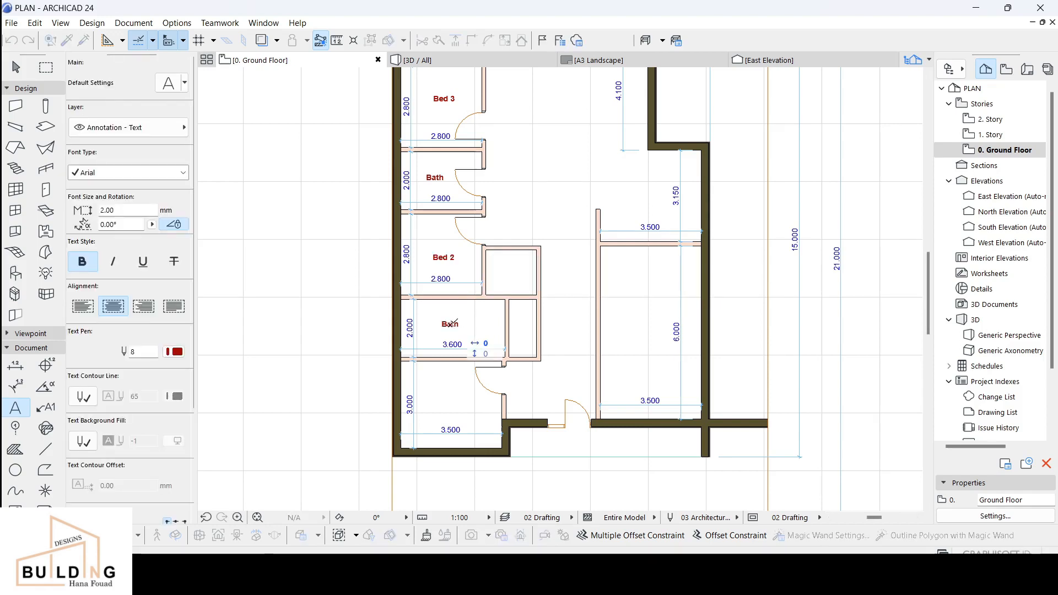
key("Escape")
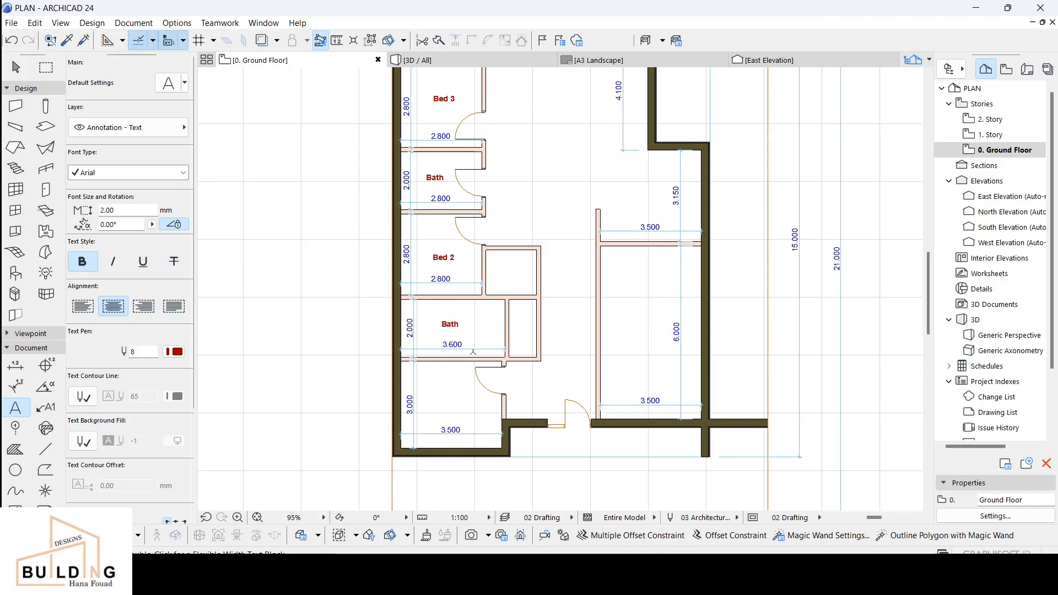
key("Escape")
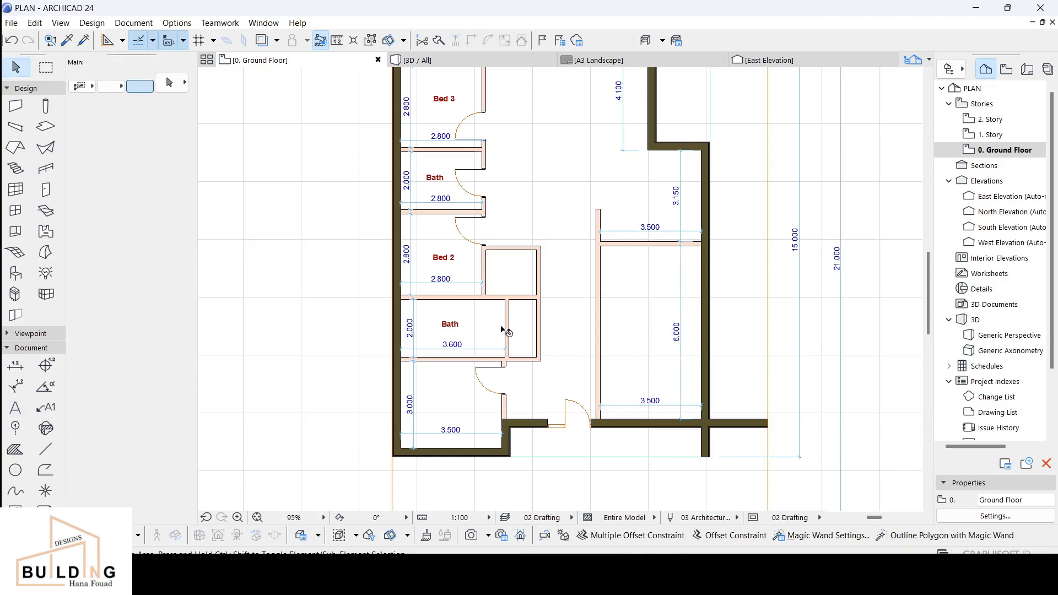
Step: Copy the wall at the right end of the 3.600 m wide Bath about 1344 mm to the left to divide the room
left_click(506, 338)
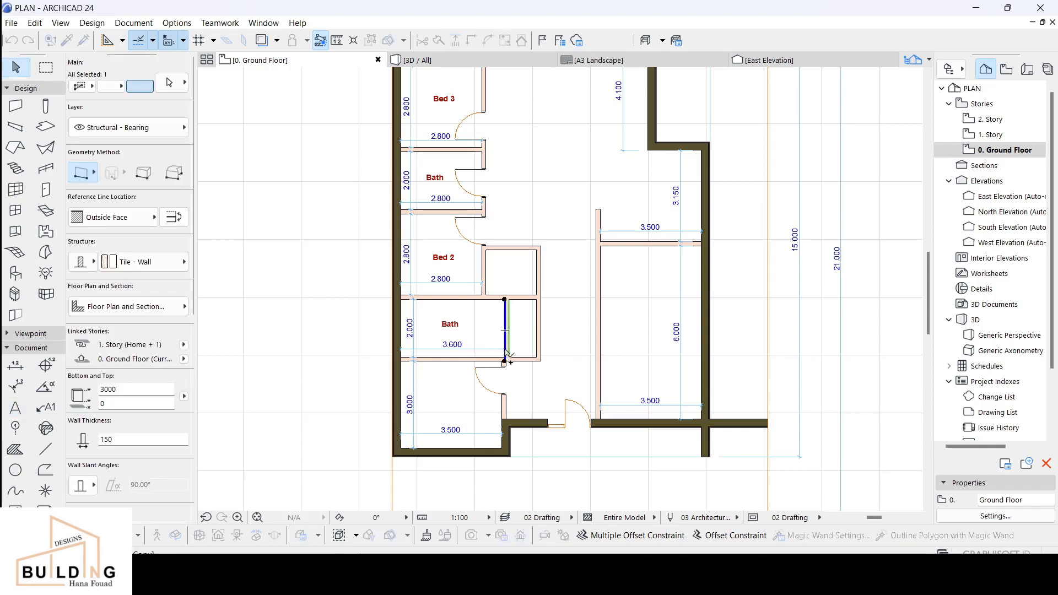
left_click(507, 336)
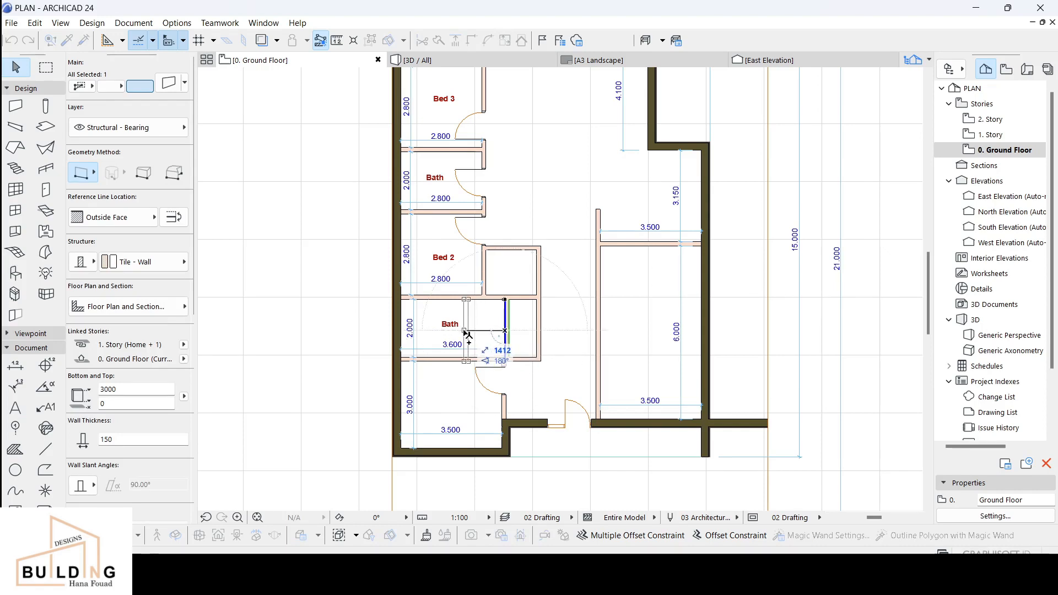
scroll(467, 334, "up", 3)
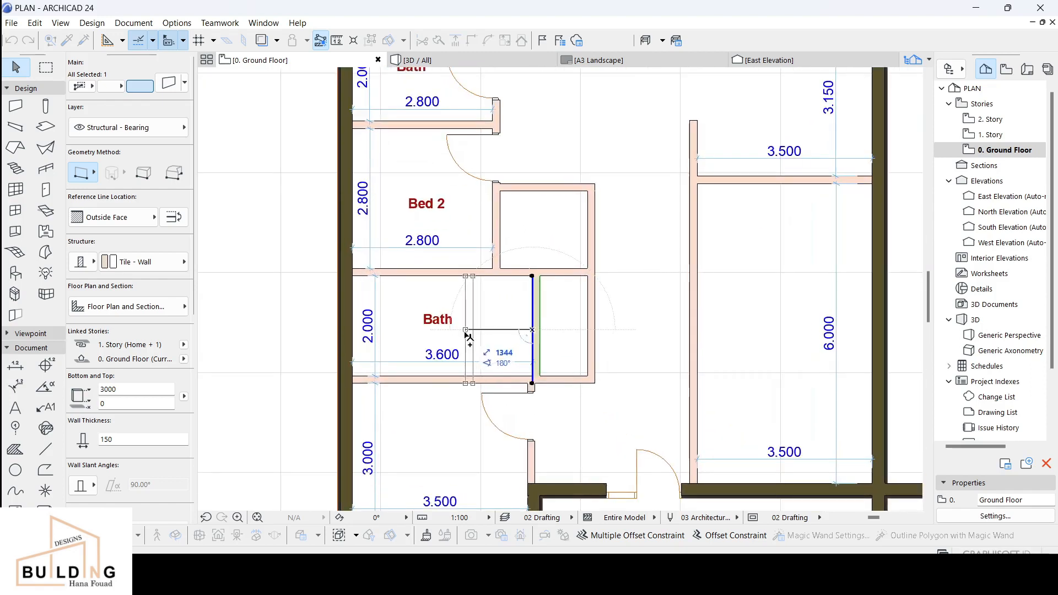
left_click(467, 333)
left_click(501, 317)
scroll(468, 333, "down", 2)
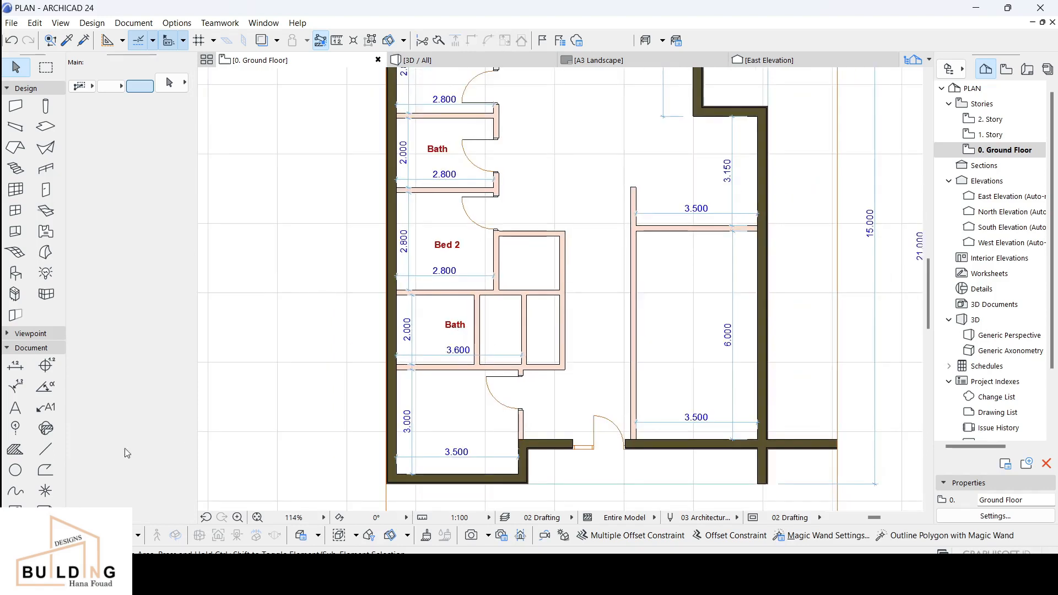
left_click(15, 407)
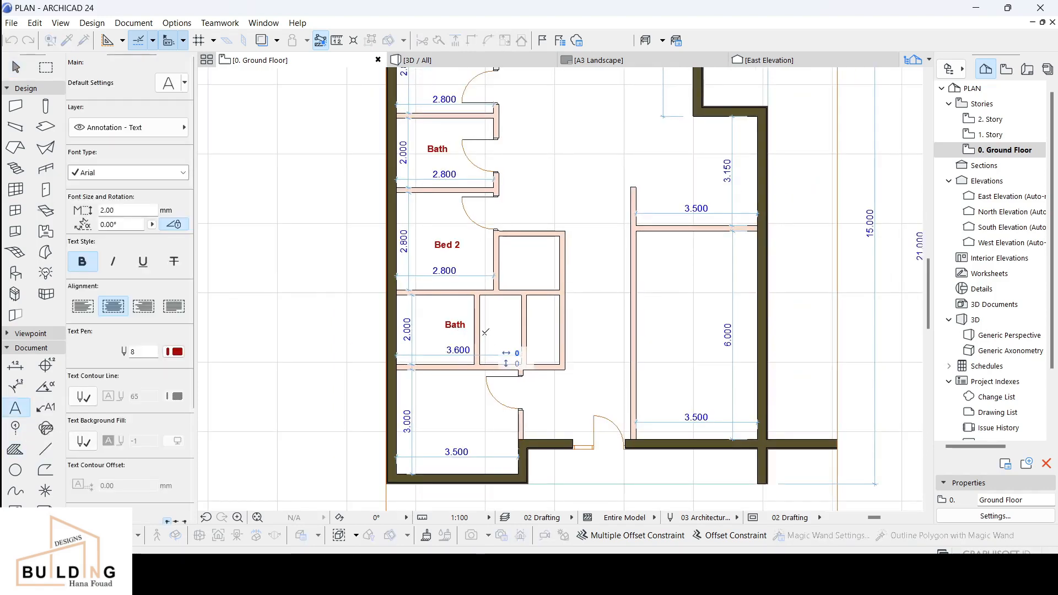
left_click(486, 330)
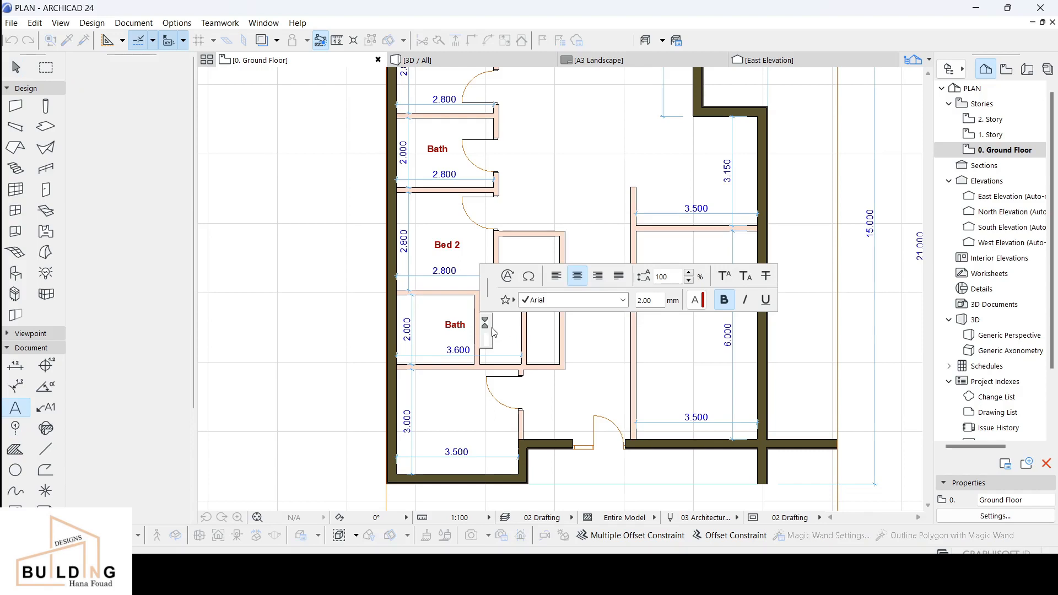
key("Escape")
key("Escape")
Step: Place a "WIR" text label in the narrow room beside the lower Bath
left_click(16, 408)
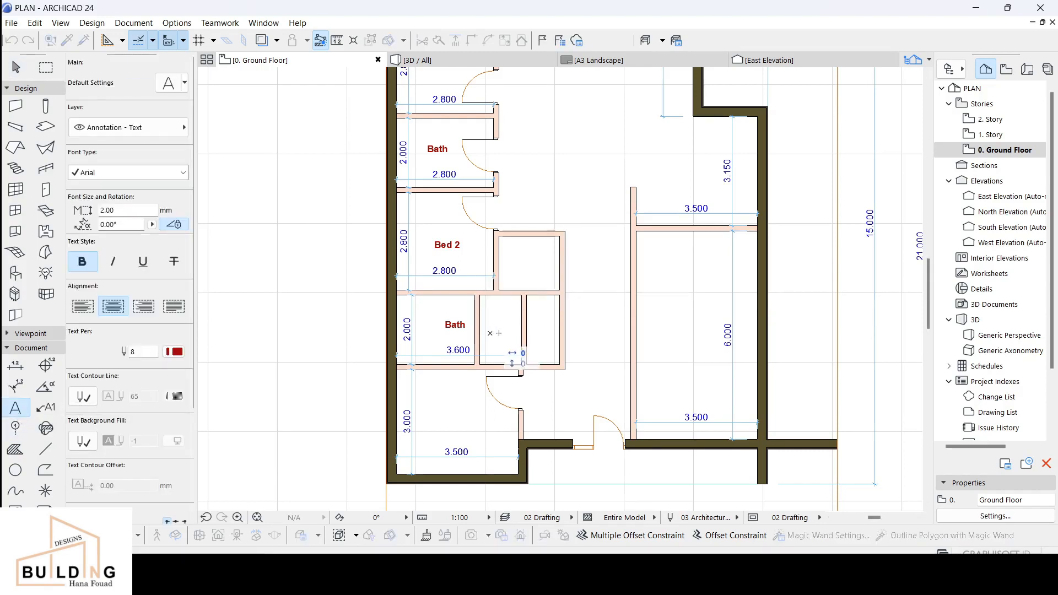
left_click(524, 337)
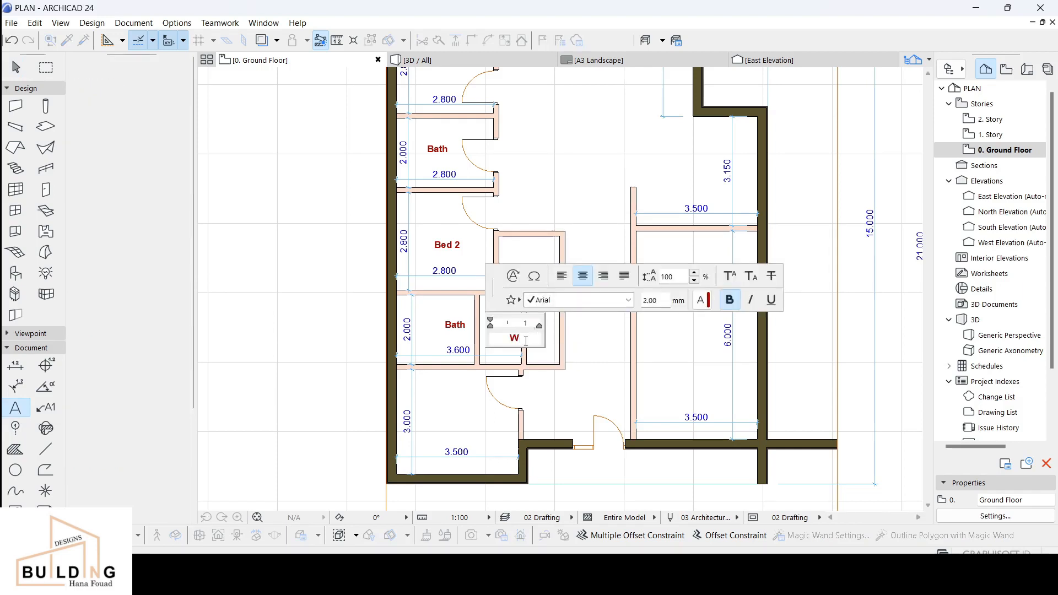
type("Wi")
key("BackSpace")
type("IE")
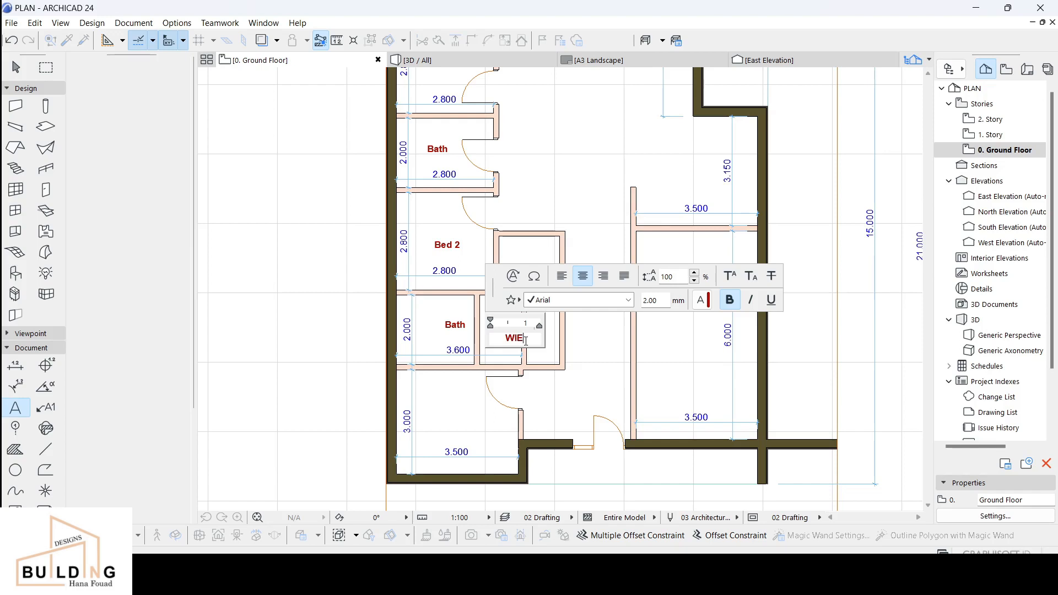
left_click(540, 376)
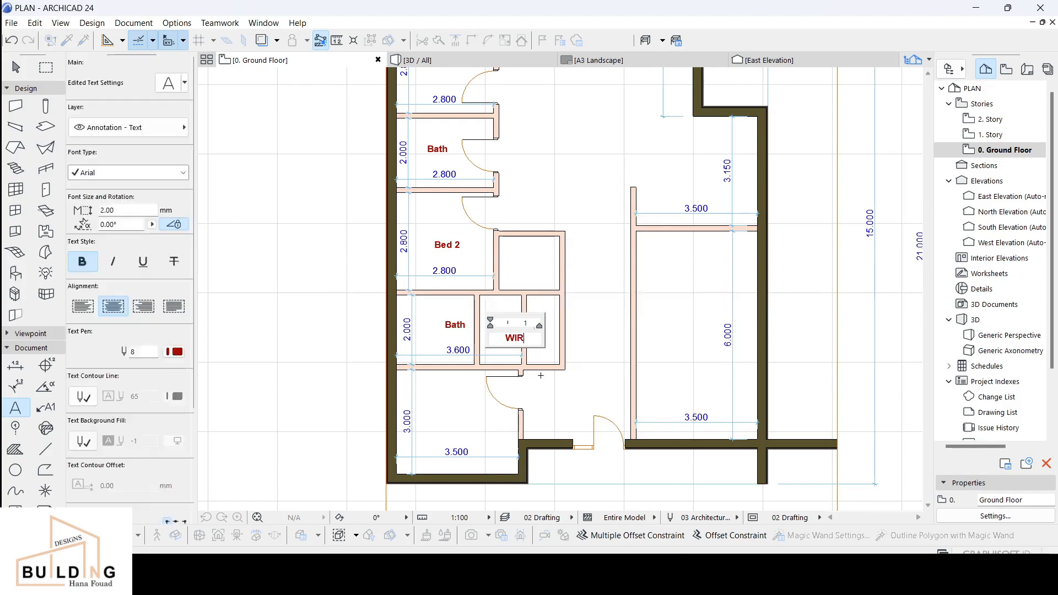
key("Escape")
Step: Move the WIR label left so it sits between the two walls of its narrow room
left_click(511, 341)
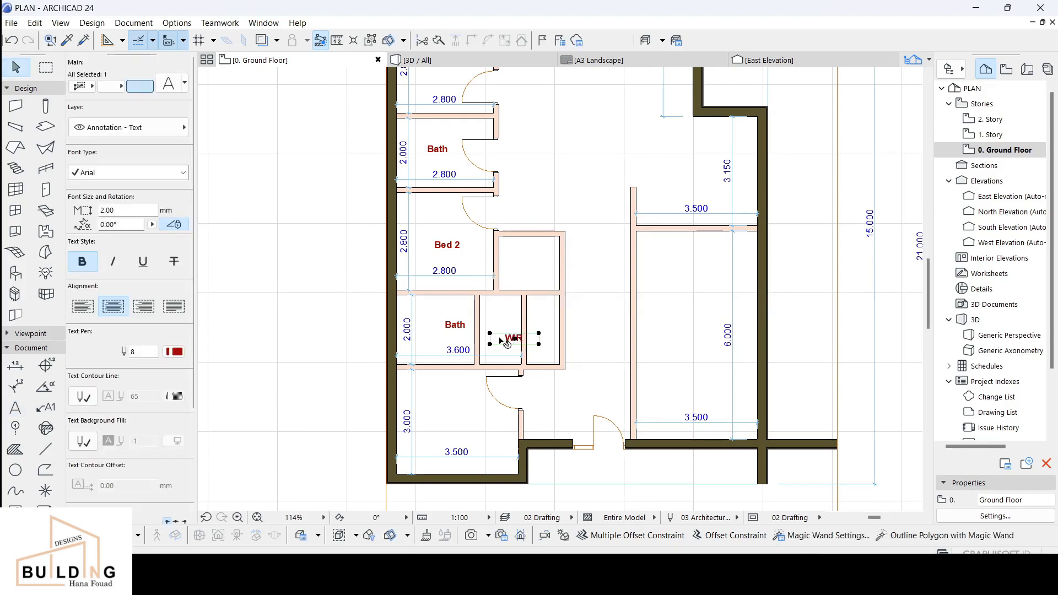
left_click(505, 340)
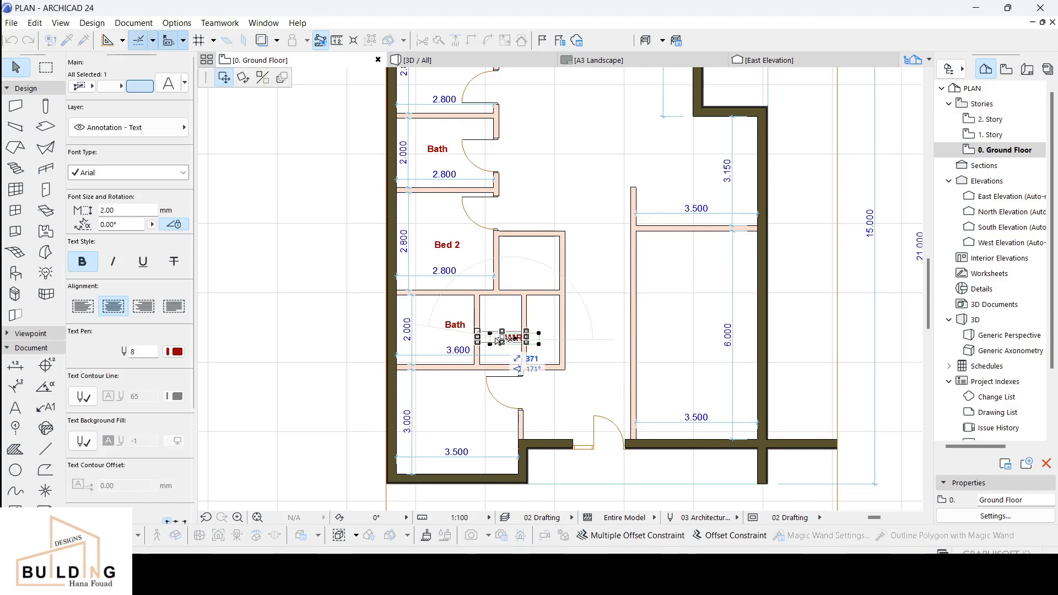
left_click(500, 341)
Step: Try to rotate the WIR label 90° clockwise about its middle
key("ctrl+e")
left_click(500, 339)
left_click(573, 338)
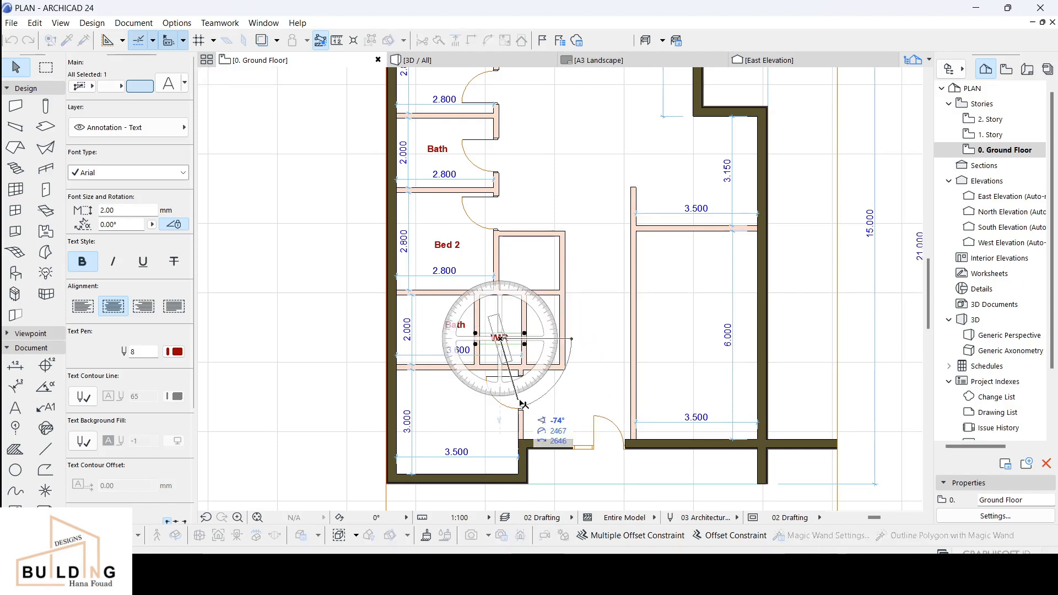
left_click(499, 408)
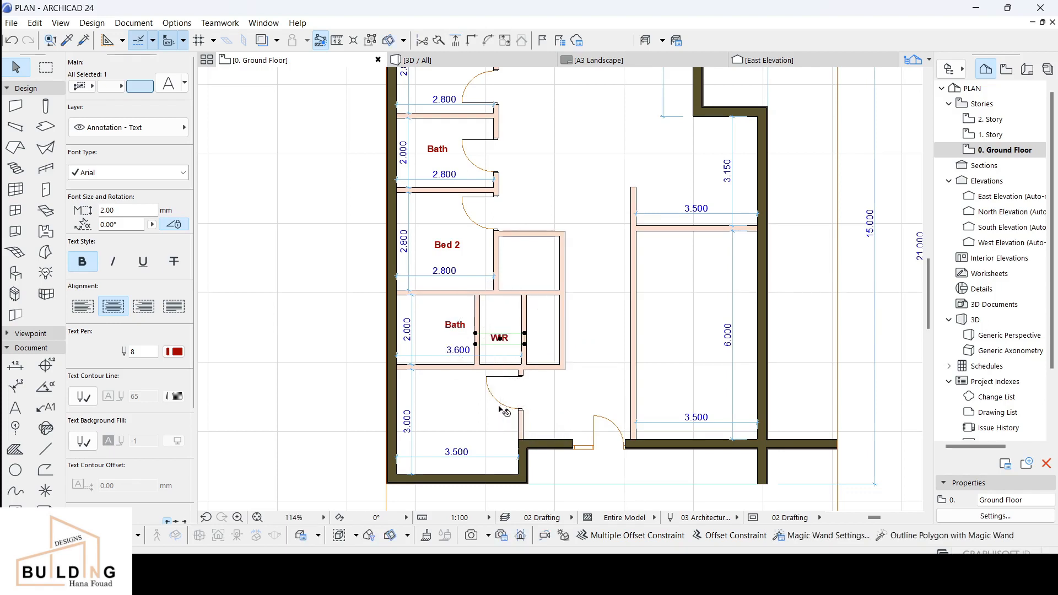
key("Escape")
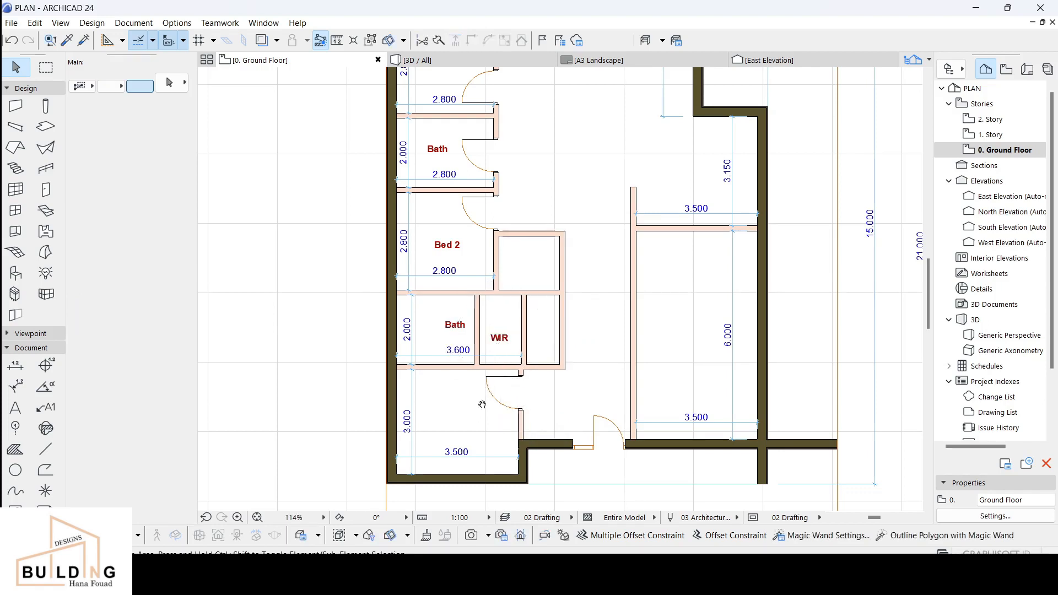
Step: Place a "Bed 1" text label in the 3.500 m wide room below the lower Bath
scroll(485, 407, "down", 3)
left_click(491, 350)
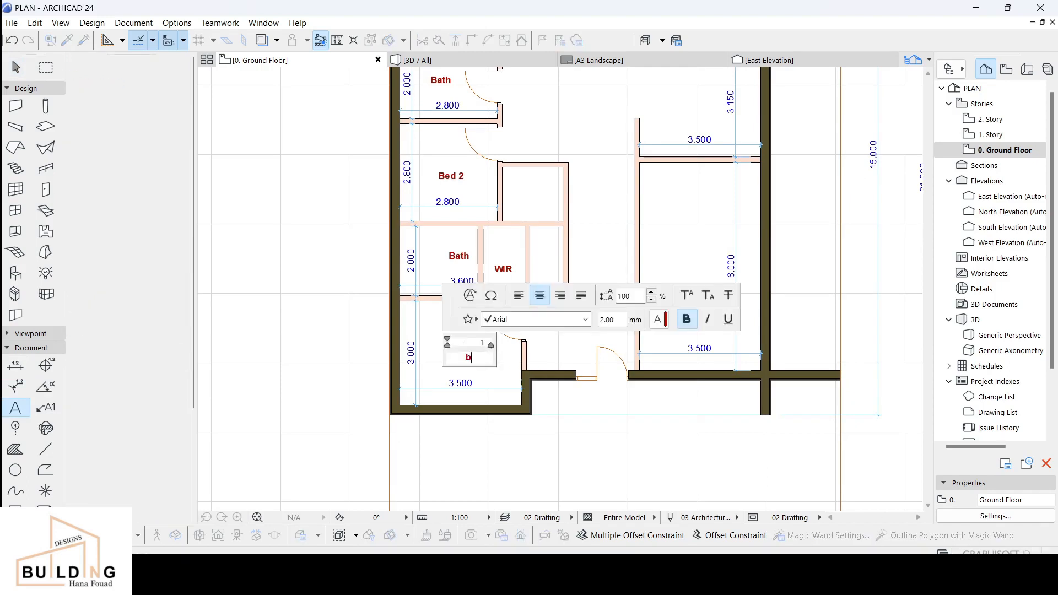
left_click(500, 367)
Step: Place a "Garage" text label in the 6.000 m long room on the right side of the plan
middle_click_drag(750, 164, 606, 220)
left_click(537, 299)
left_click(605, 301)
type("Garage")
left_click(569, 341)
Step: Place a "Kitchen" text label in the space directly above the Garage
middle_click_drag(486, 138, 518, 323)
left_click(543, 343)
left_click(605, 345)
type("Ki")
left_click(518, 342)
Step: Place a "Living area" text label in the 5.600 m wide space to the right of Bed 3
middle_click_drag(467, 235, 498, 302)
left_click(480, 260)
left_click(536, 260)
type("L")
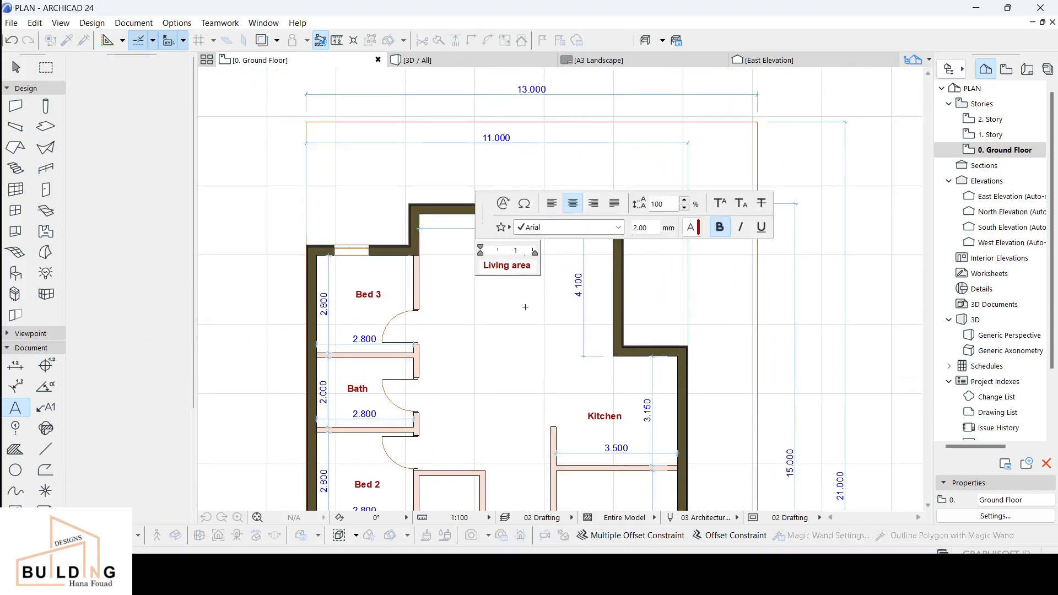
type("iving area")
left_click(525, 308)
Step: Place a "Dining" text label in the open space between the Living area and the Kitchen
left_click(556, 373)
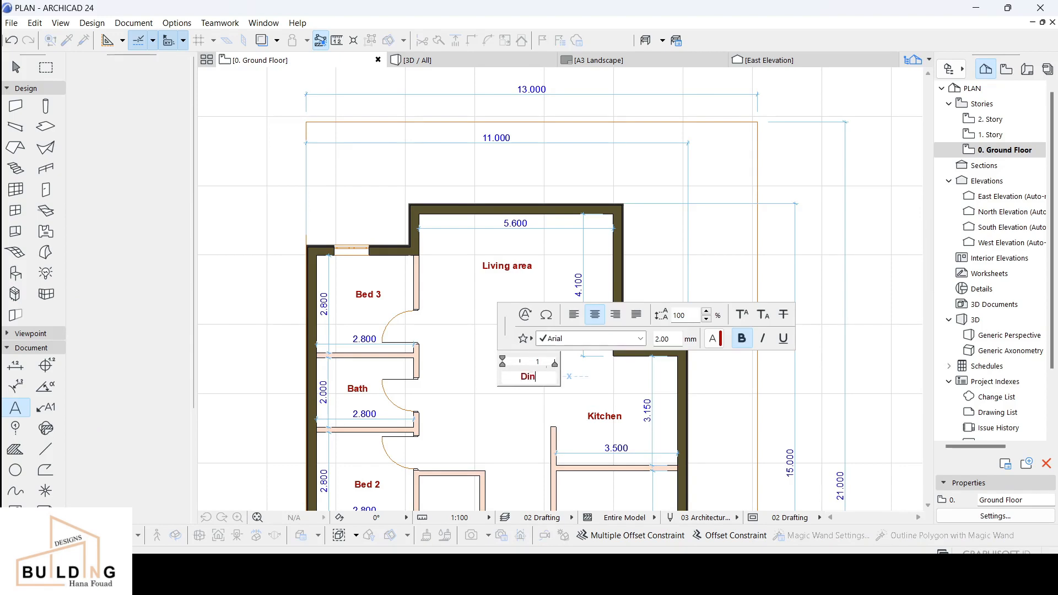
left_click(529, 415)
key("Escape")
Step: Move the WIR label slightly upward within its room
scroll(531, 415, "down", 1)
middle_click_drag(532, 415, 523, 260)
scroll(431, 390, "up", 1)
left_click(432, 396)
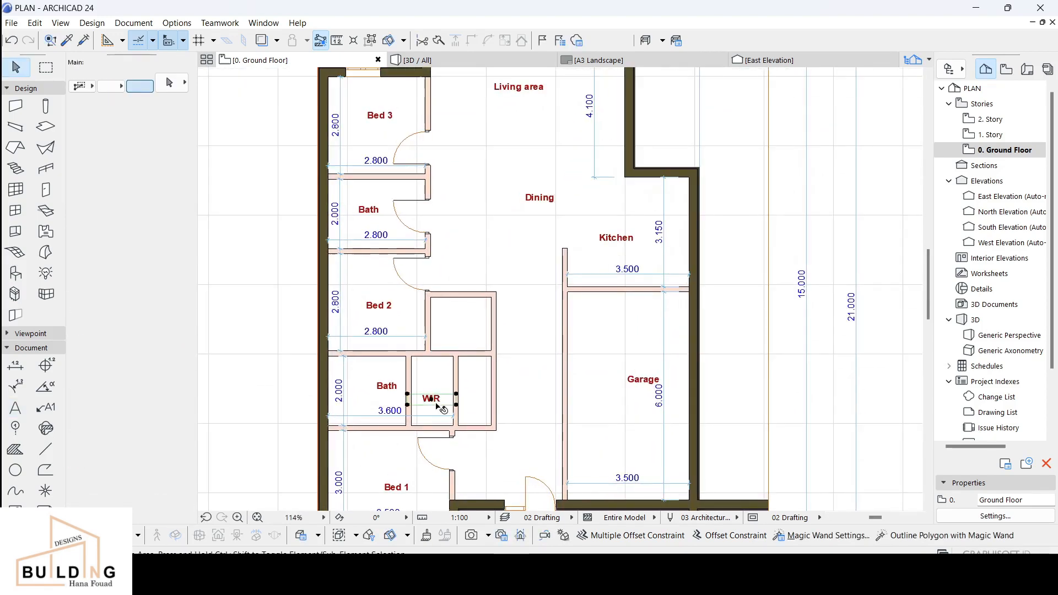
left_click(432, 394)
left_click(433, 389)
key("Escape")
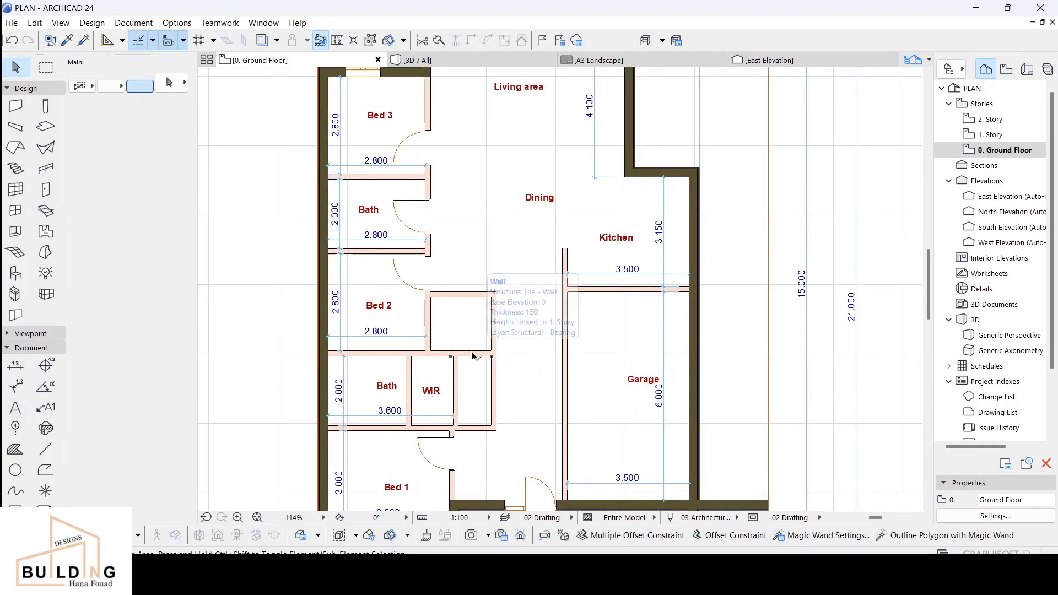
Step: Move the floor slab's two lower corners up to the outer wall corners at the recess beside the Living area
scroll(510, 334, "down", 2)
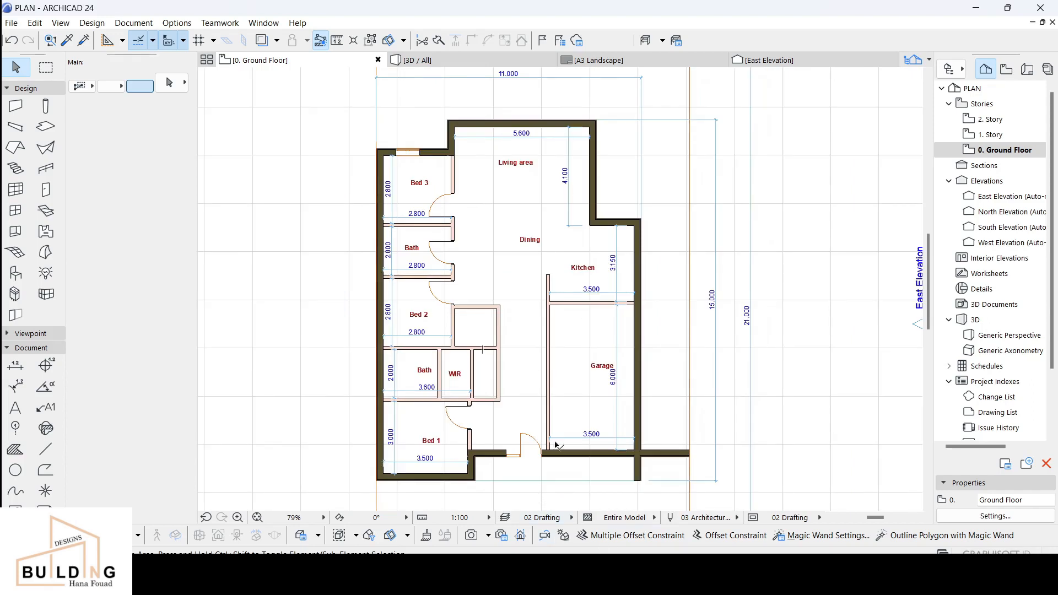
left_click(623, 129)
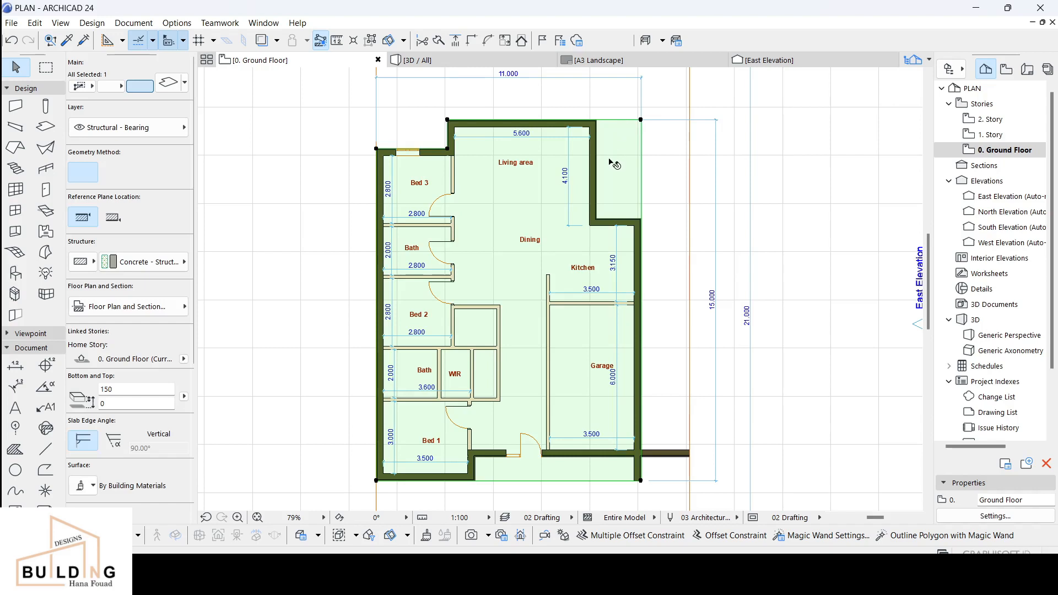
scroll(507, 175, "down", 2)
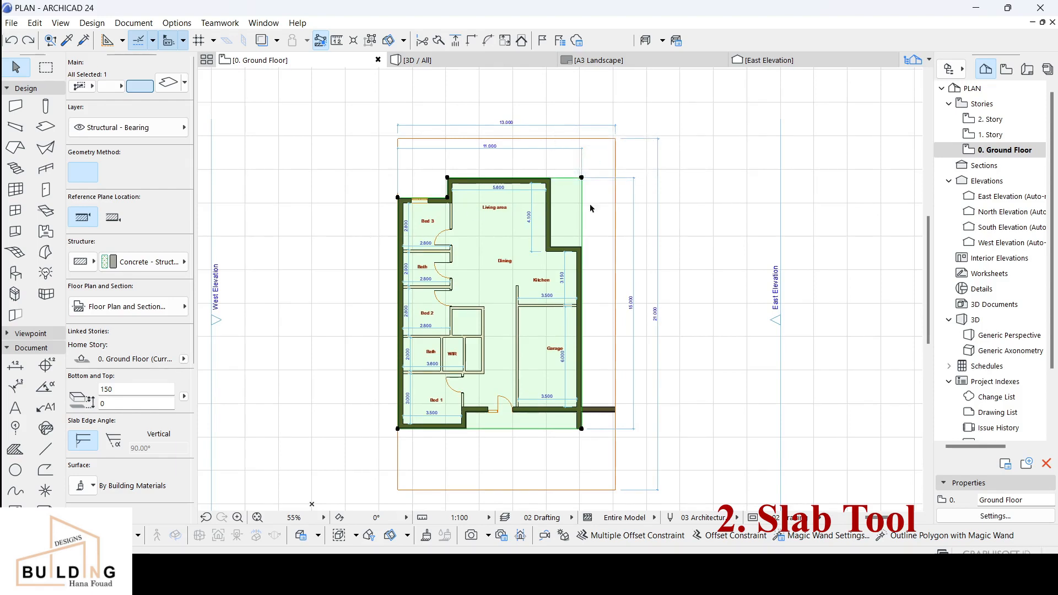
left_click(582, 430)
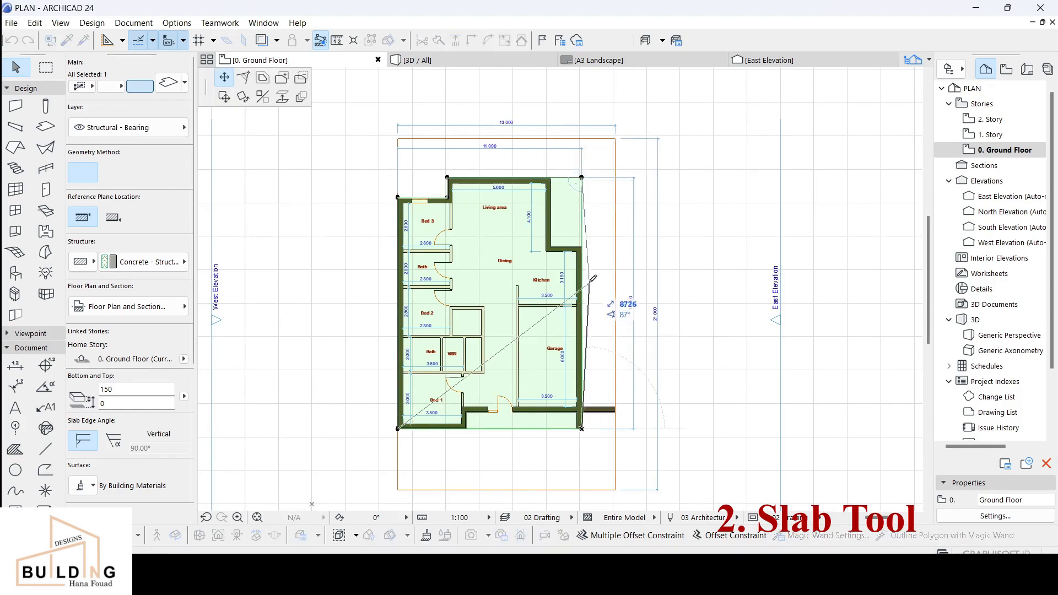
left_click(581, 247)
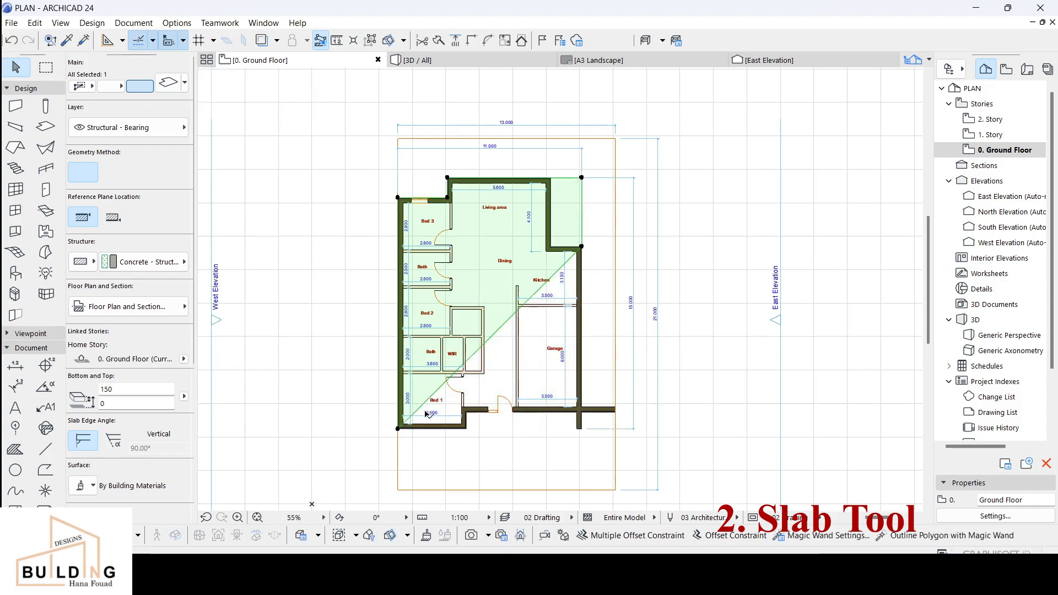
left_click(398, 429)
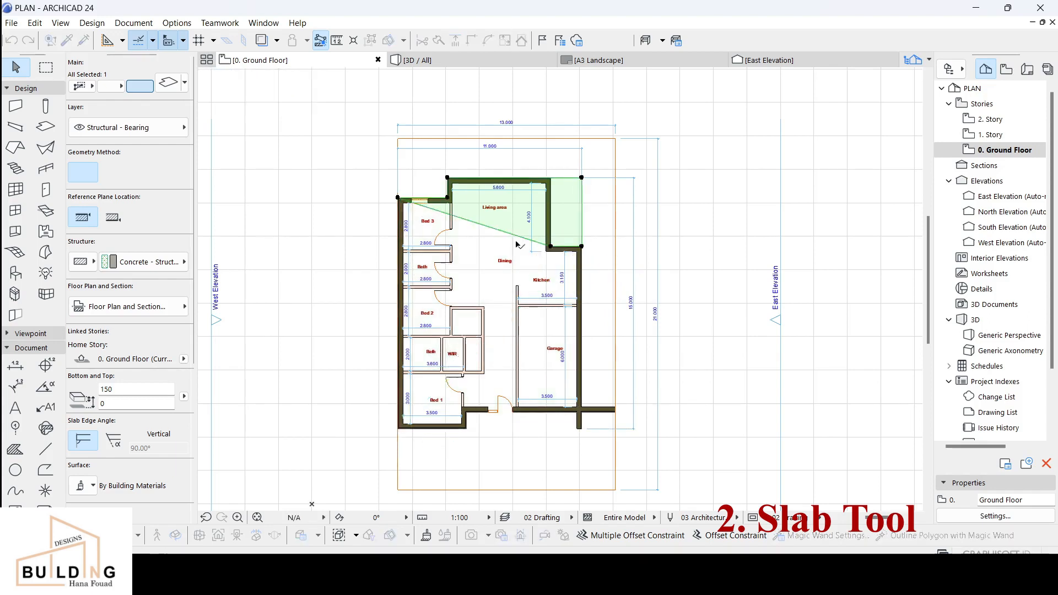
Step: Move the slab's two upper-left corners onto the outer face of the Living area's right wall, leaving the slab only in the recess
scroll(392, 197, "up", 3)
left_click(399, 197)
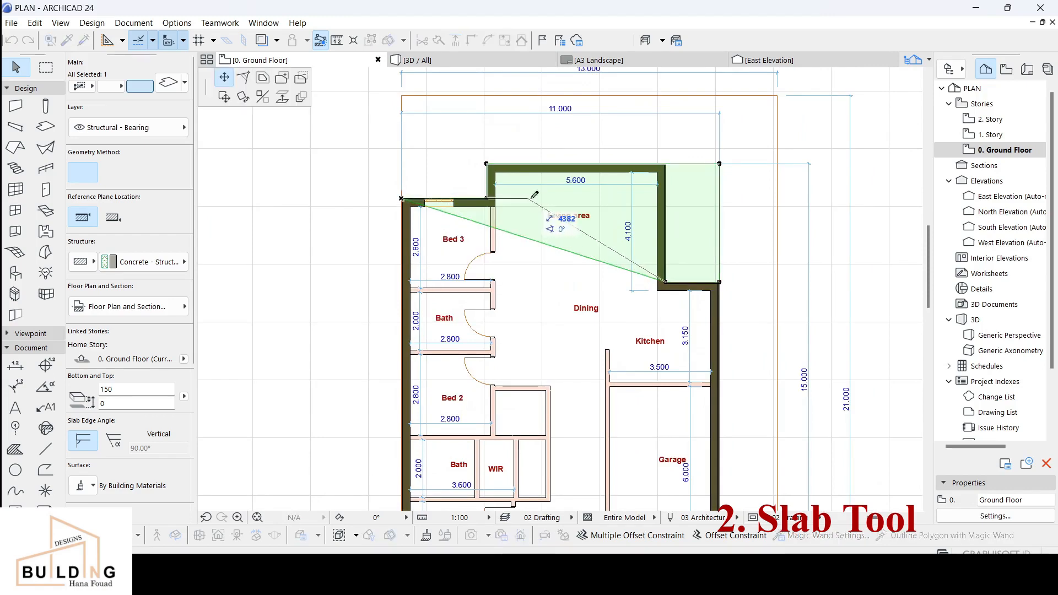
left_click(667, 232)
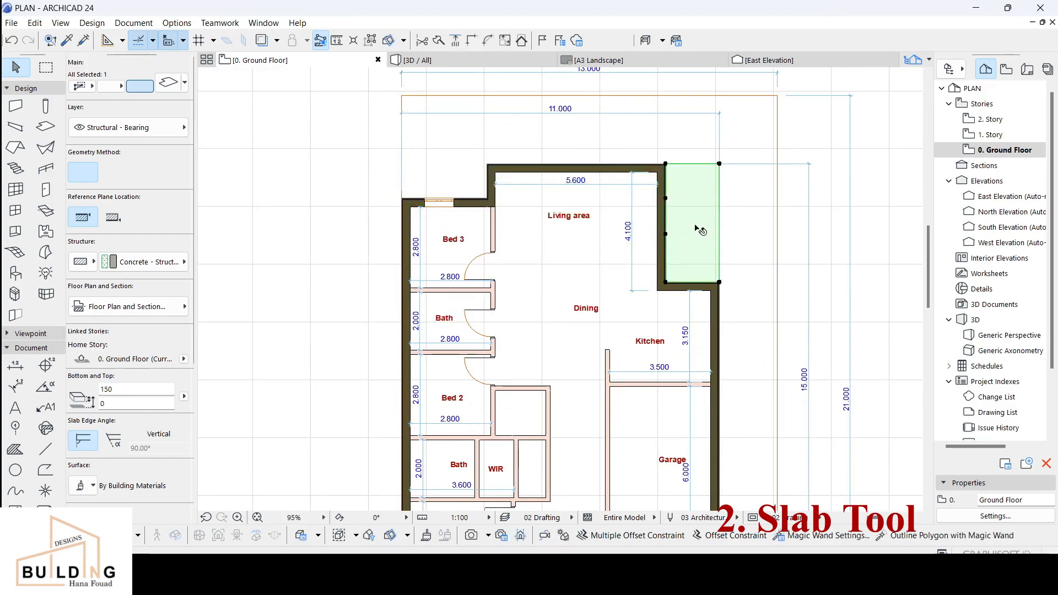
scroll(706, 255, "up", 6)
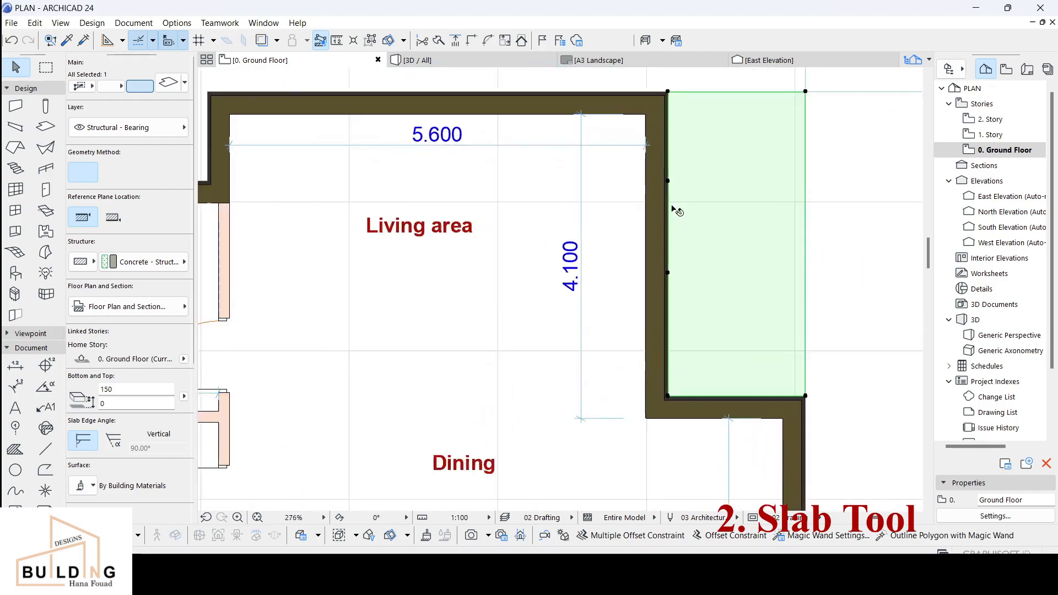
scroll(676, 212, "down", 4)
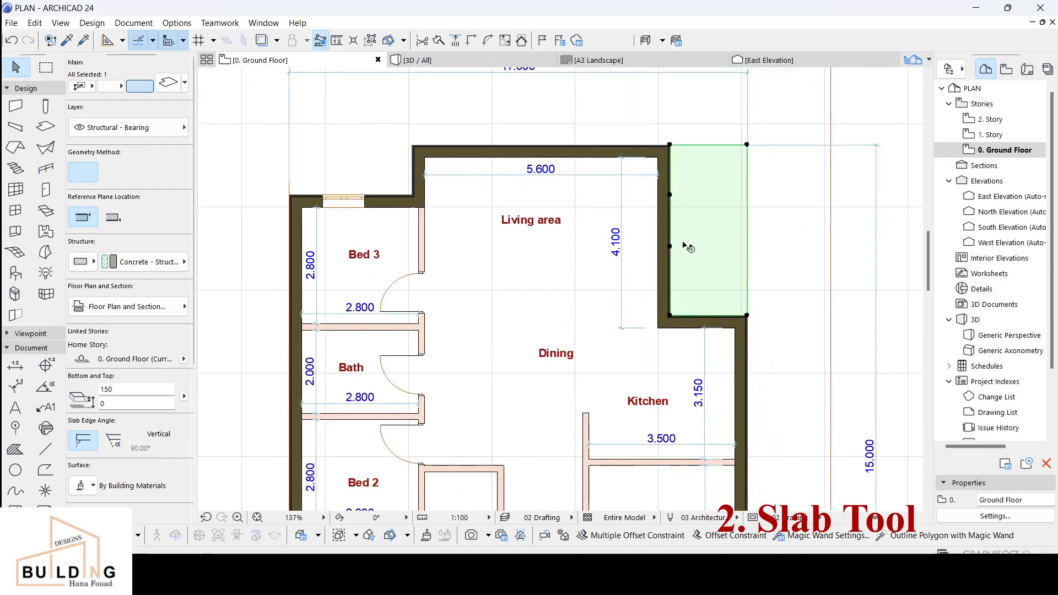
scroll(430, 212, "down", 3)
key("Escape")
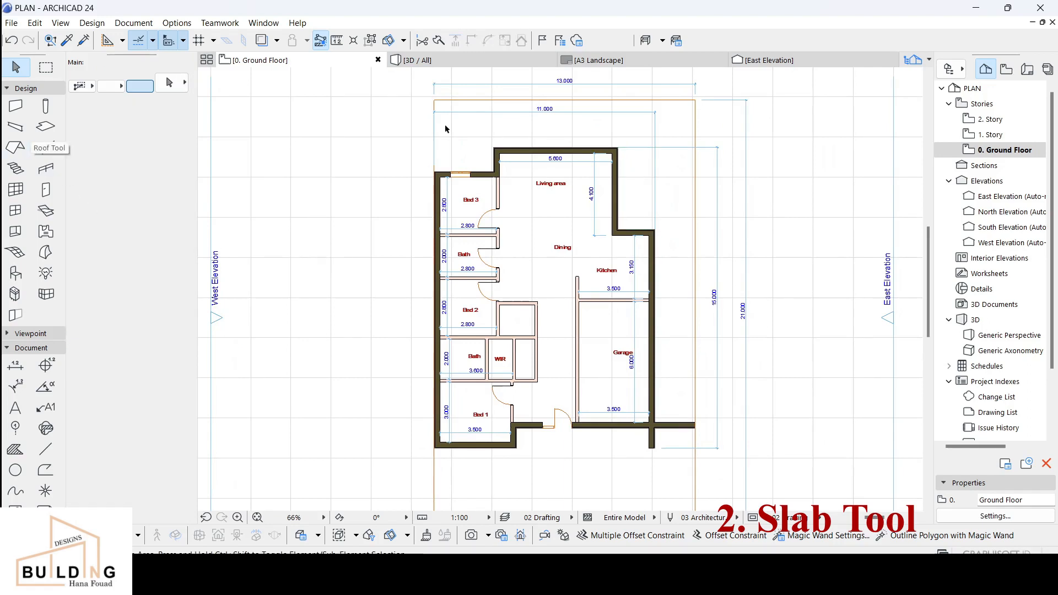
Step: Move the slab from the recess beside the Living area so its upper-right corner meets Bed 3's upper-right wall corner
left_click(645, 183)
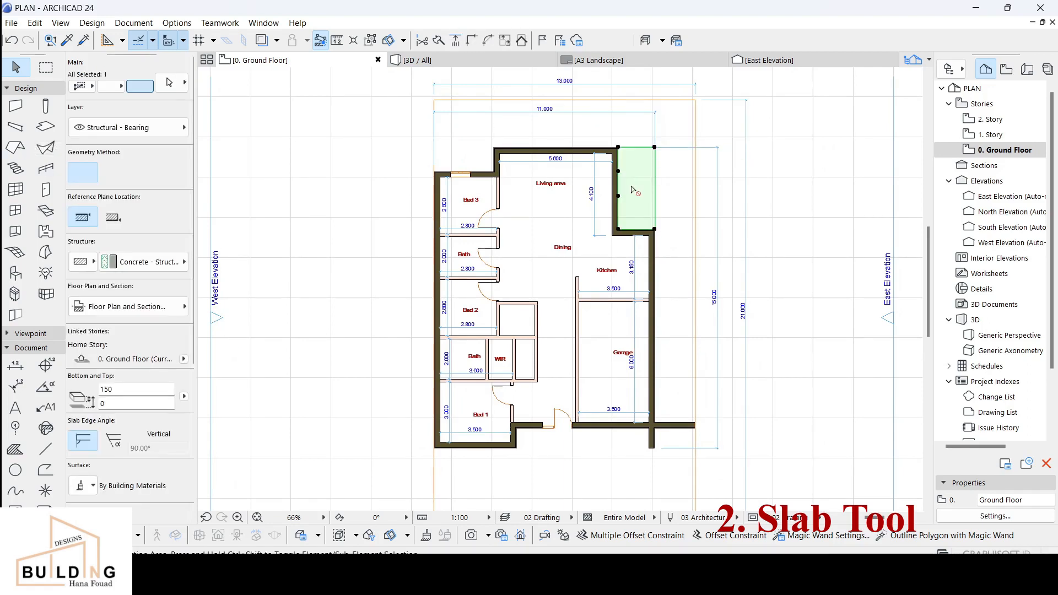
left_click(655, 147)
scroll(467, 188, "up", 2)
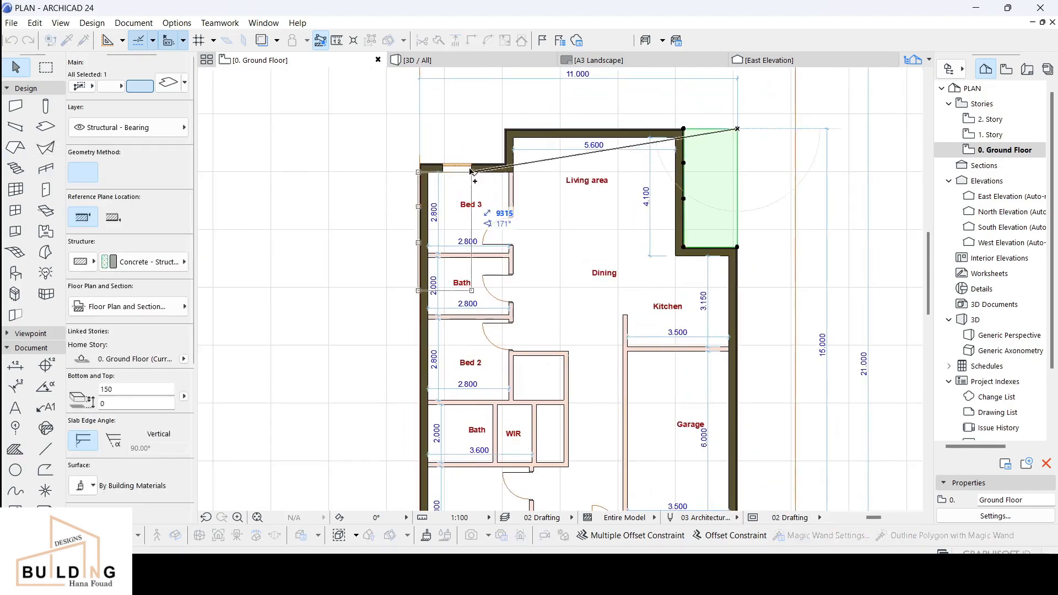
left_click(513, 163)
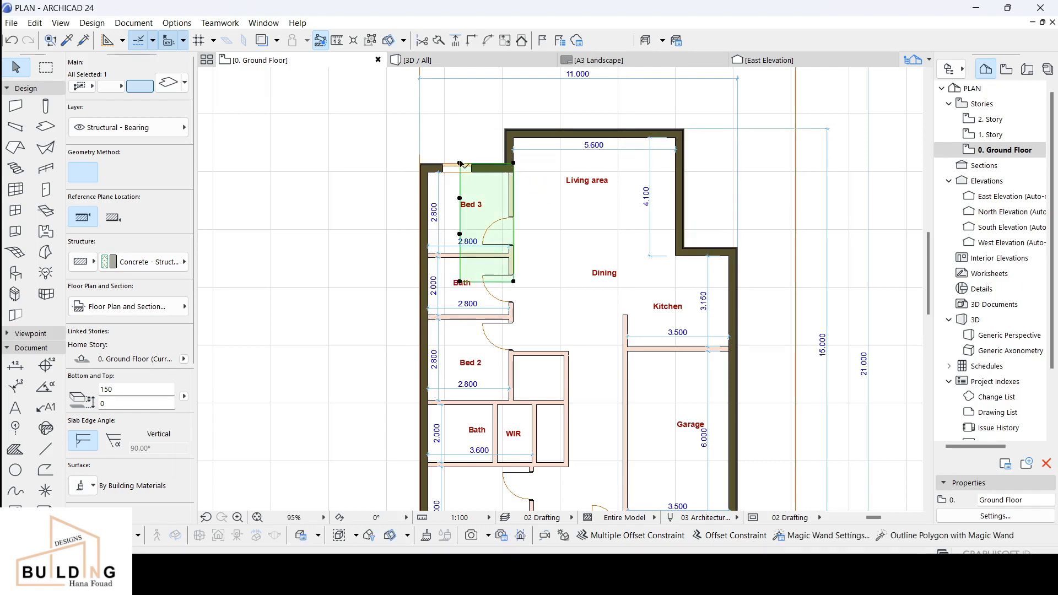
Step: Reshape the slab to Bed 3 by moving its left points to the outer wall face and its lower points to the Bath wall
left_click(460, 163)
left_click(420, 163)
left_click(460, 198)
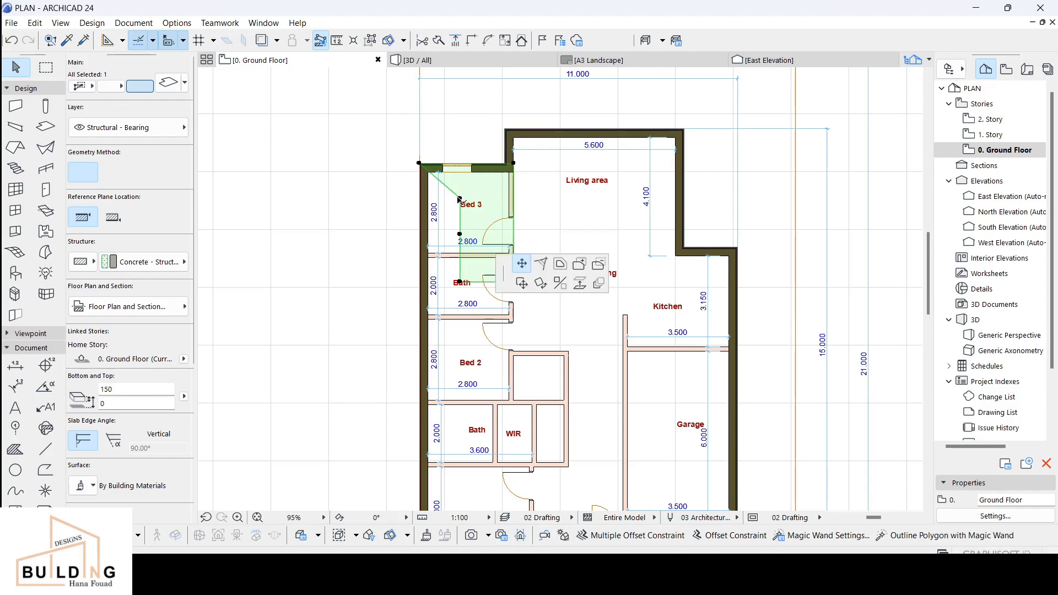
left_click(420, 215)
left_click(460, 235)
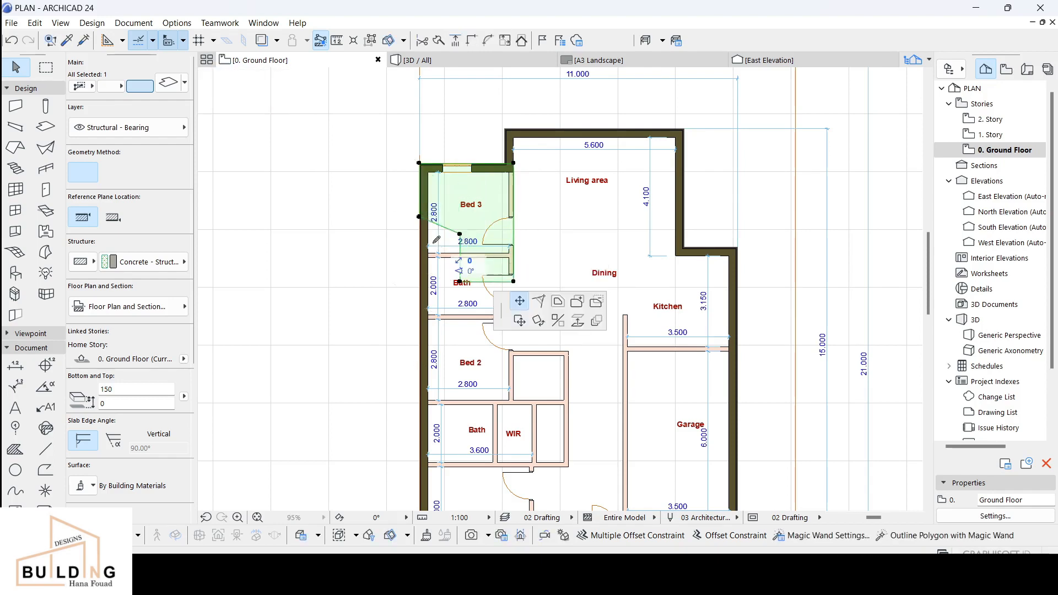
left_click(419, 253)
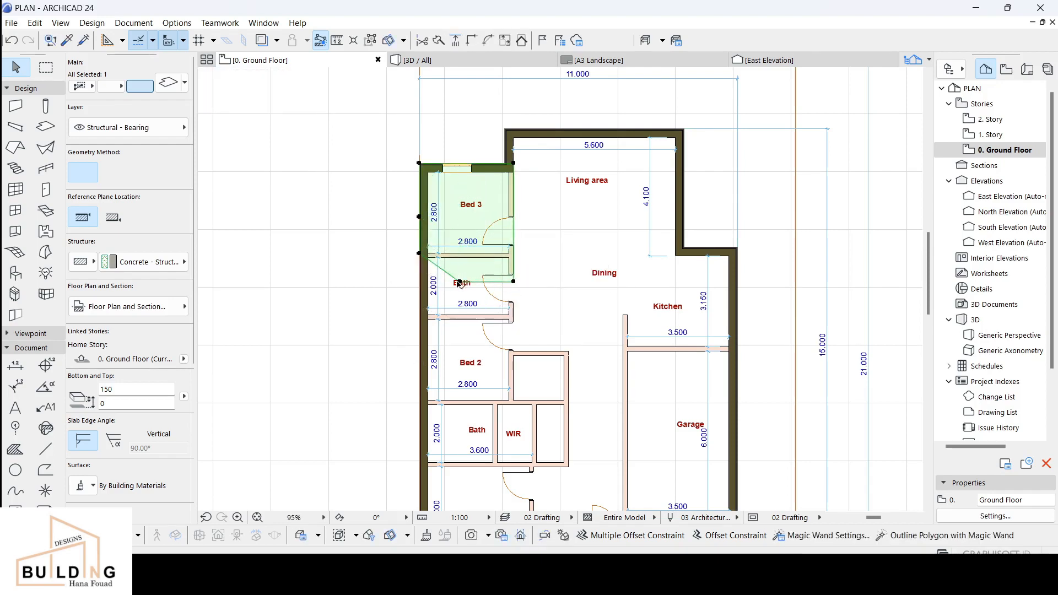
left_click(460, 253)
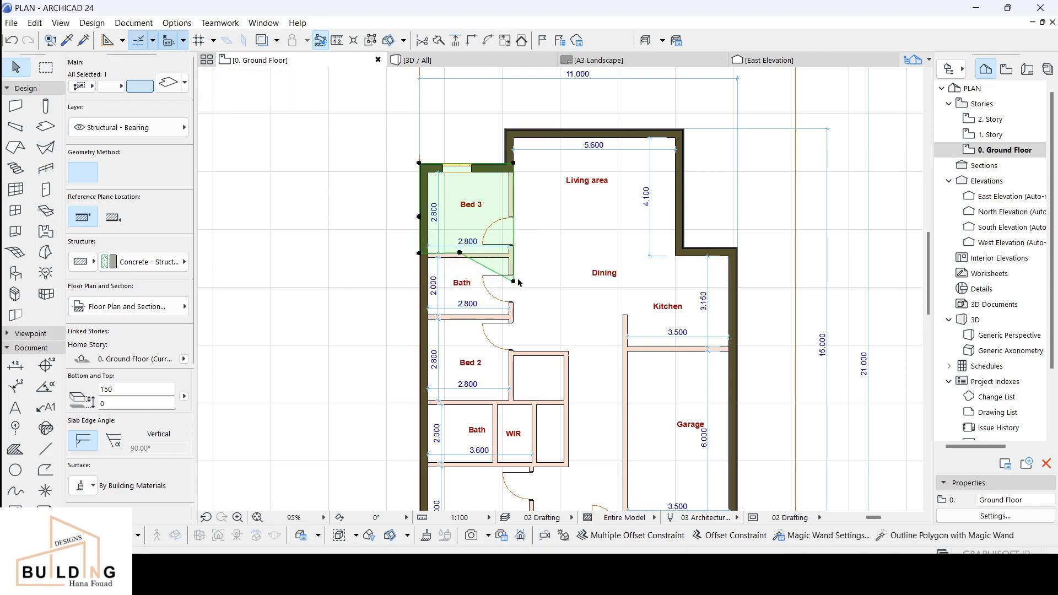
left_click(514, 281)
left_click(513, 253)
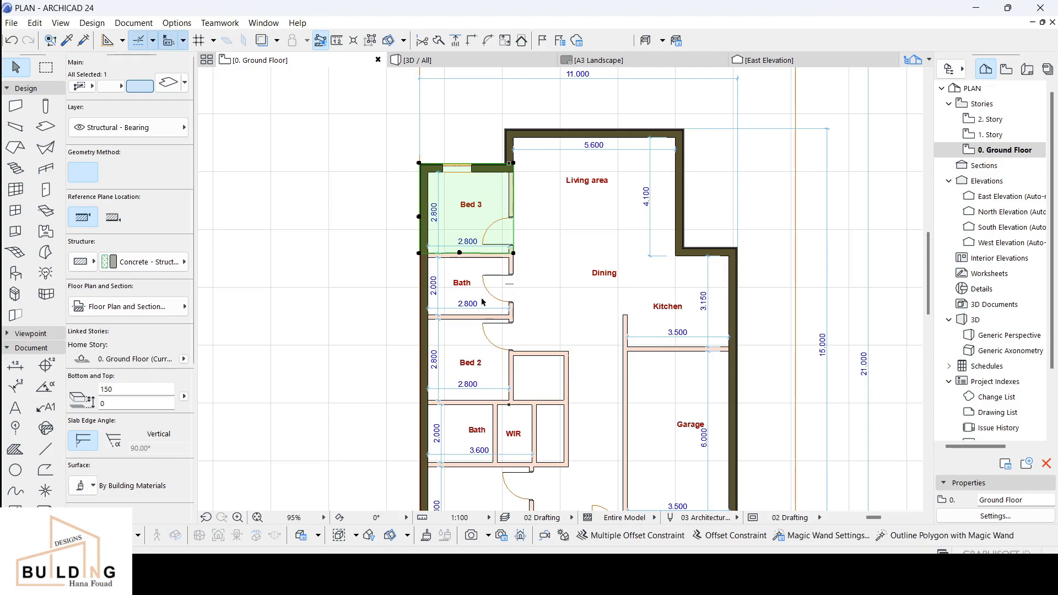
Step: Copy the Bed 3 slab down to Bed 1, starting at the inner face of the outer wall below the Bath
key("ctrl+shift+d")
left_click(420, 165)
scroll(434, 259, "down", 5)
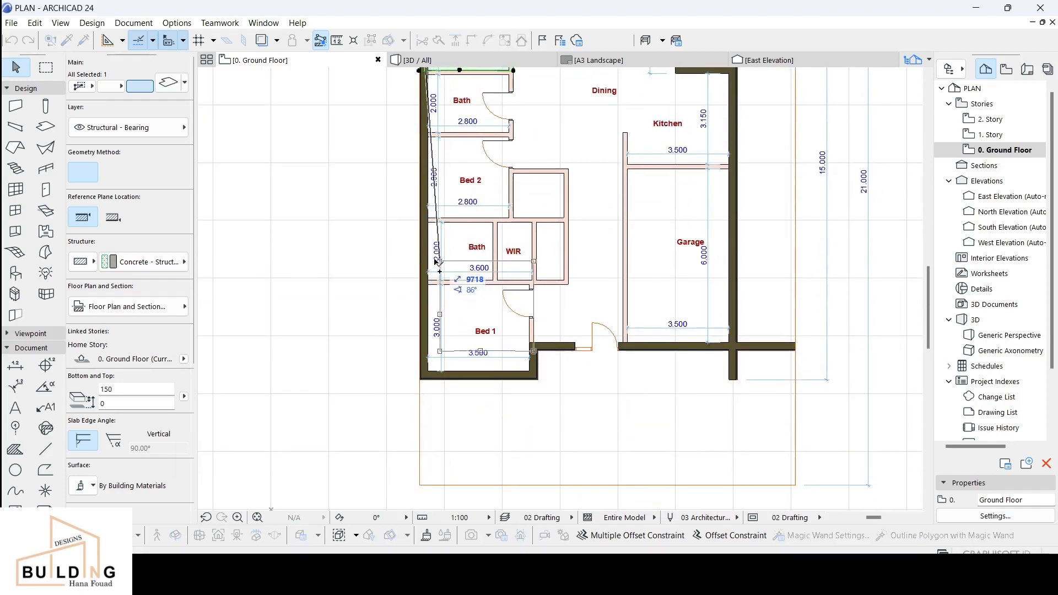
scroll(435, 262, "up", 3)
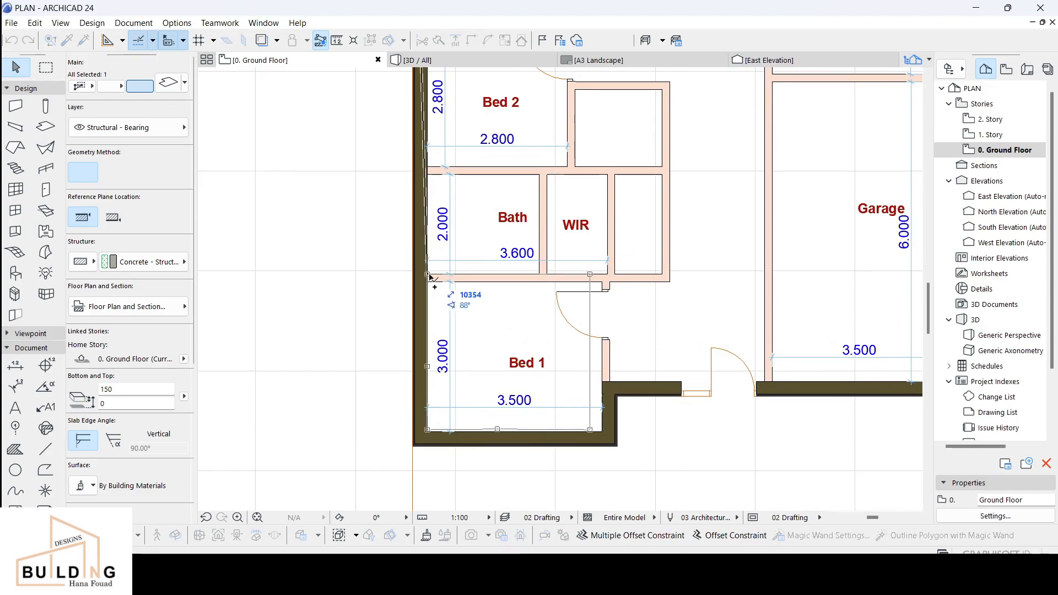
left_click(430, 275)
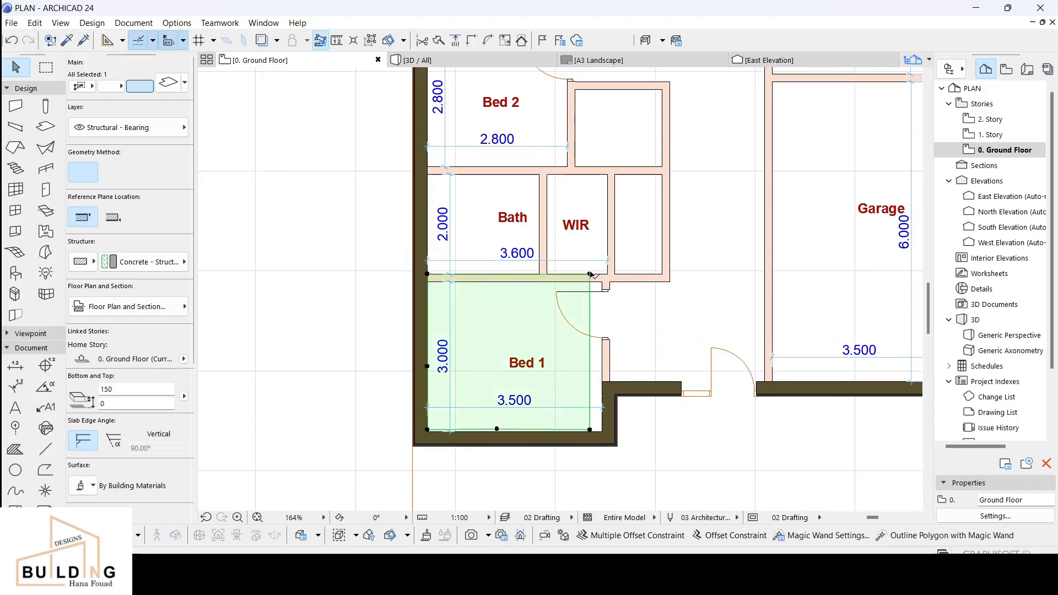
Step: Pull the Bed 1 slab's upper-right corner across to the wall beside the WIR
left_click(590, 274)
left_click(615, 274)
left_click(614, 274)
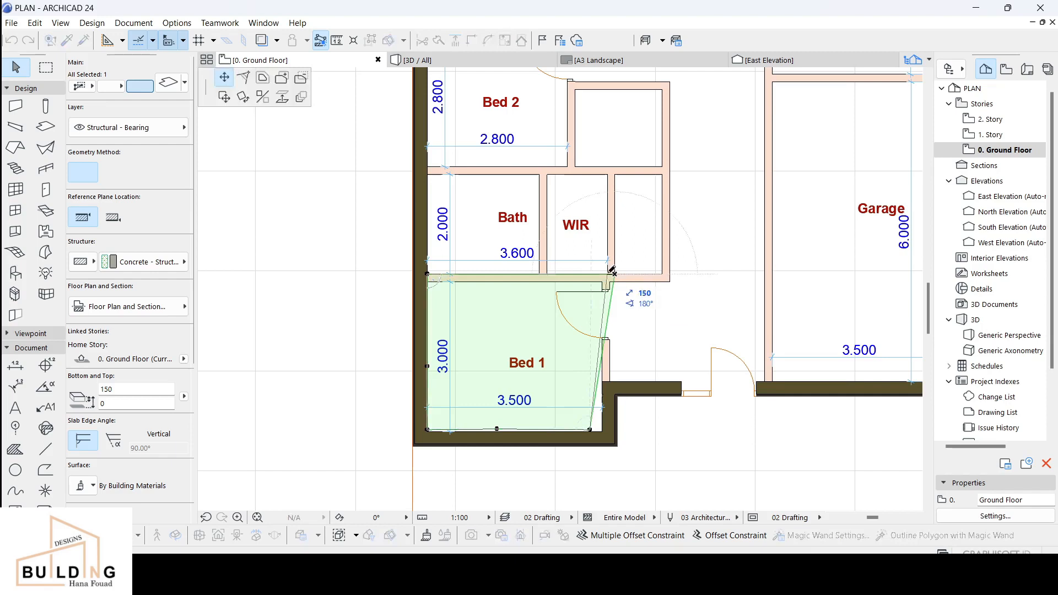
left_click(615, 274)
left_click(596, 388)
left_click(617, 446)
Step: Move the Bed 1 slab's left points and lower points onto the outer faces of the exterior walls
left_click_drag(427, 429, 412, 445)
left_click_drag(427, 366, 411, 361)
left_click_drag(427, 274, 411, 274)
middle_click_drag(498, 432, 463, 331)
left_click_drag(461, 328, 462, 344)
left_click_drag(555, 328, 554, 345)
Step: Adjust the Bed 1 slab's upper-right corner at the junction of the door wall and the WIR wall
scroll(582, 327, "up", 1)
middle_click_drag(583, 327, 560, 416)
left_click(559, 436)
left_click(556, 230)
left_click(556, 230)
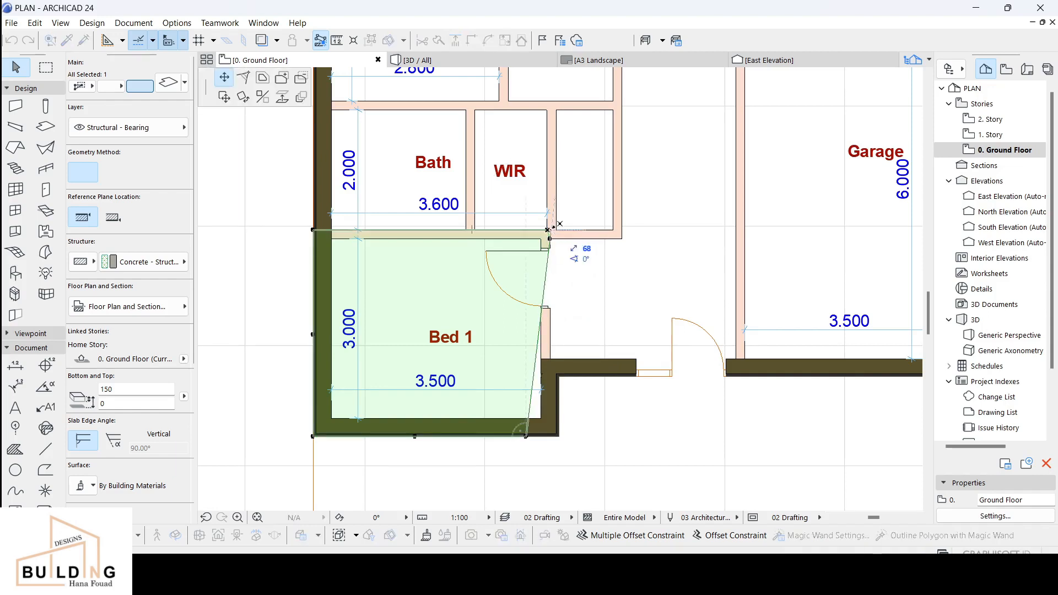
left_click(550, 229)
key("Escape")
Step: Move the wall between the WIR and the adjoining small room into line with the corridor face of Bed 1's door wall
scroll(555, 220, "up", 2)
left_click(556, 212)
left_click(556, 213)
left_click(562, 219)
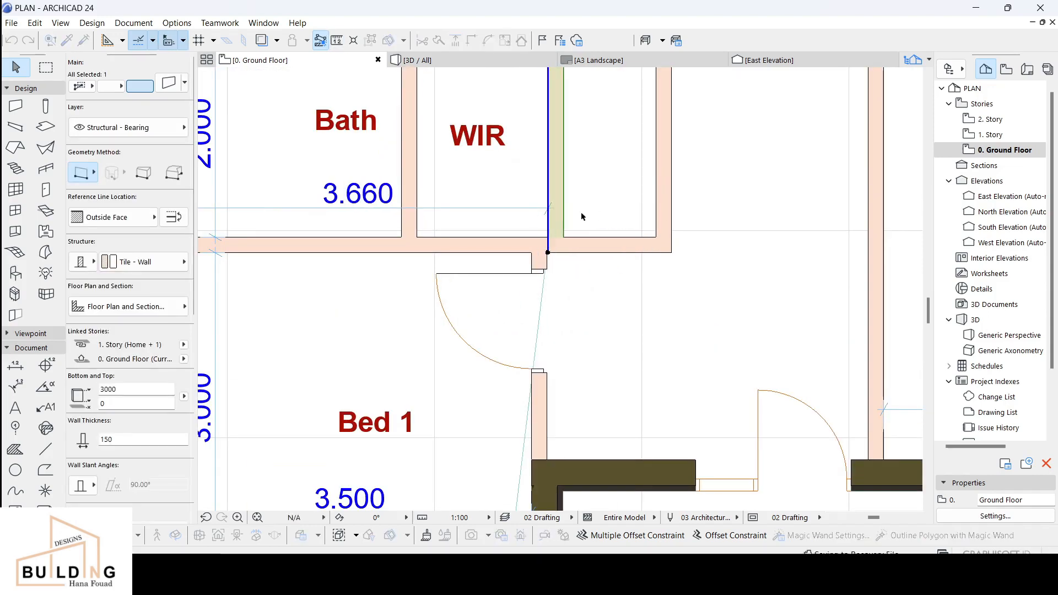
left_click(549, 240)
Step: Move the Bed 1 slab's two right corners into line with the corridor face of the door wall
scroll(550, 238, "up", 7)
scroll(549, 269, "down", 8)
middle_click_drag(548, 333, 515, 177)
left_click(478, 442)
left_click(513, 442)
scroll(513, 145, "up", 3)
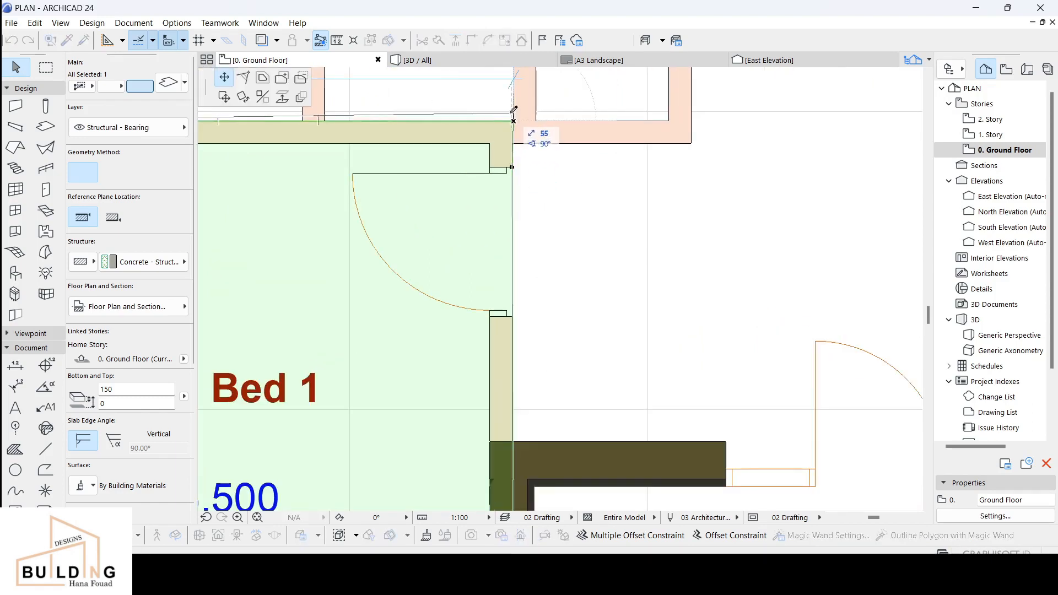
scroll(514, 126, "up", 3)
Step: Shift the Bed 1 slab's lower-right corner about 12 mm along the outer wall face to straighten the edge, and deselect the slab
scroll(514, 125, "down", 6)
middle_click_drag(514, 421, 492, 331)
left_click(490, 331)
scroll(491, 328, "up", 9)
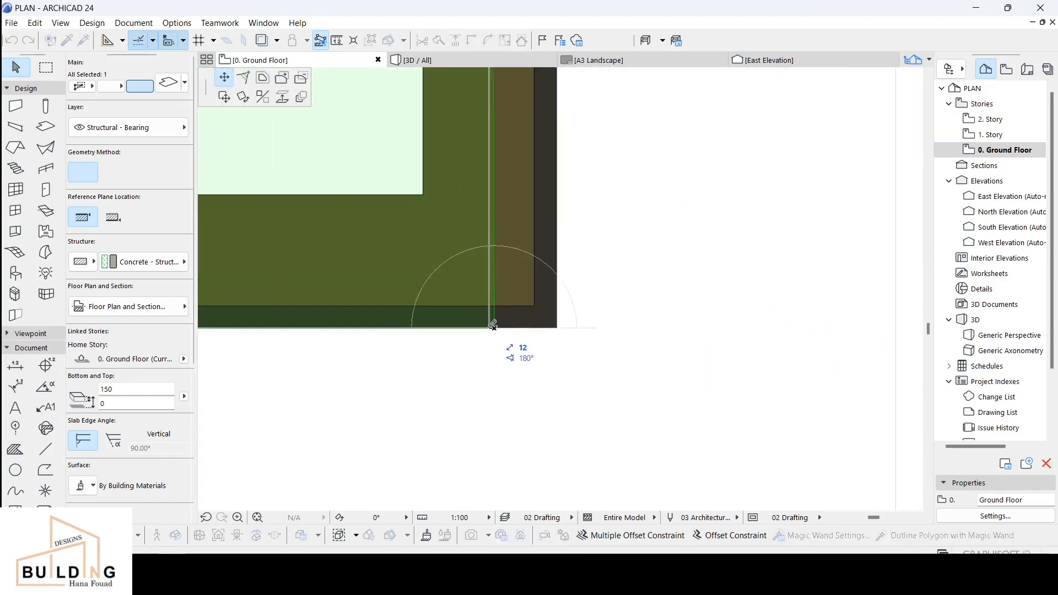
left_click(494, 326)
scroll(508, 291, "down", 12)
scroll(534, 253, "down", 2)
left_click(483, 313)
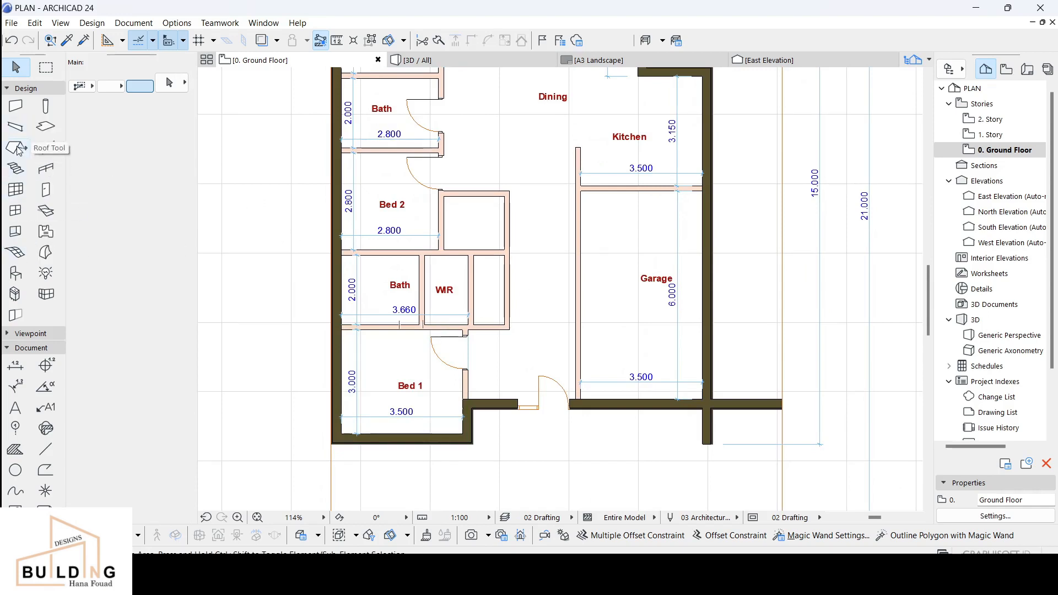
Step: Start a new 150 mm slab at Bed 1's door wall junction and trace it around the outer corners of the small rooms
left_click(45, 126)
middle_click_drag(544, 228, 385, 307)
middle_click_drag(498, 359, 474, 267)
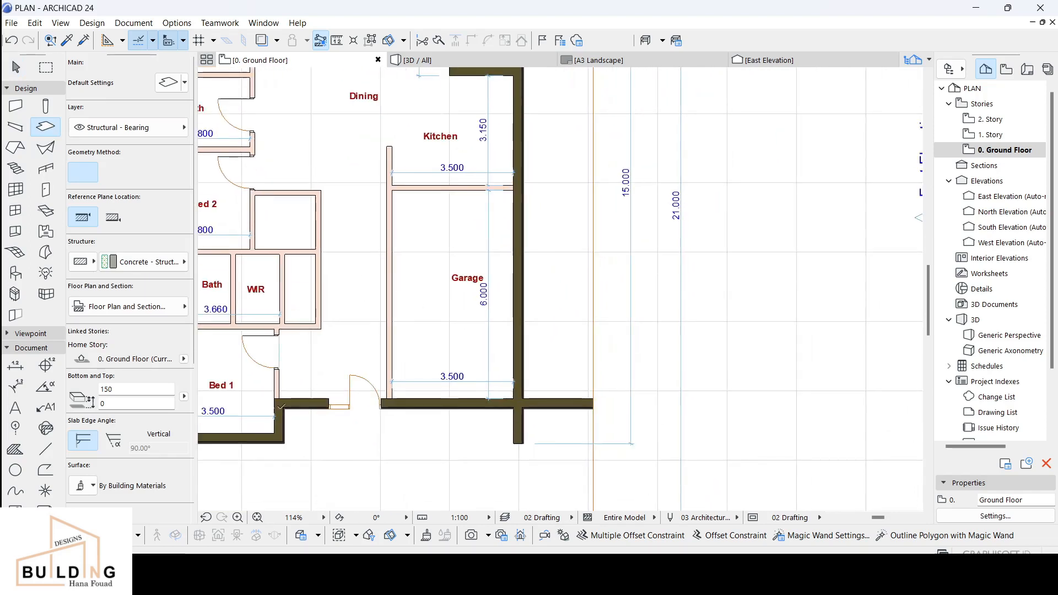
scroll(275, 397, "up", 1)
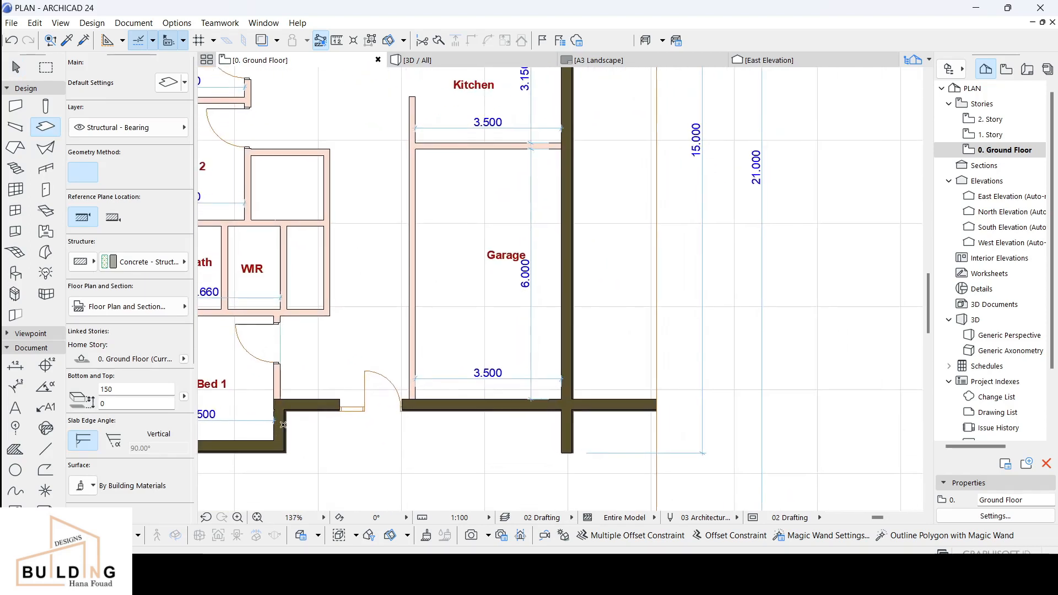
left_click(280, 315)
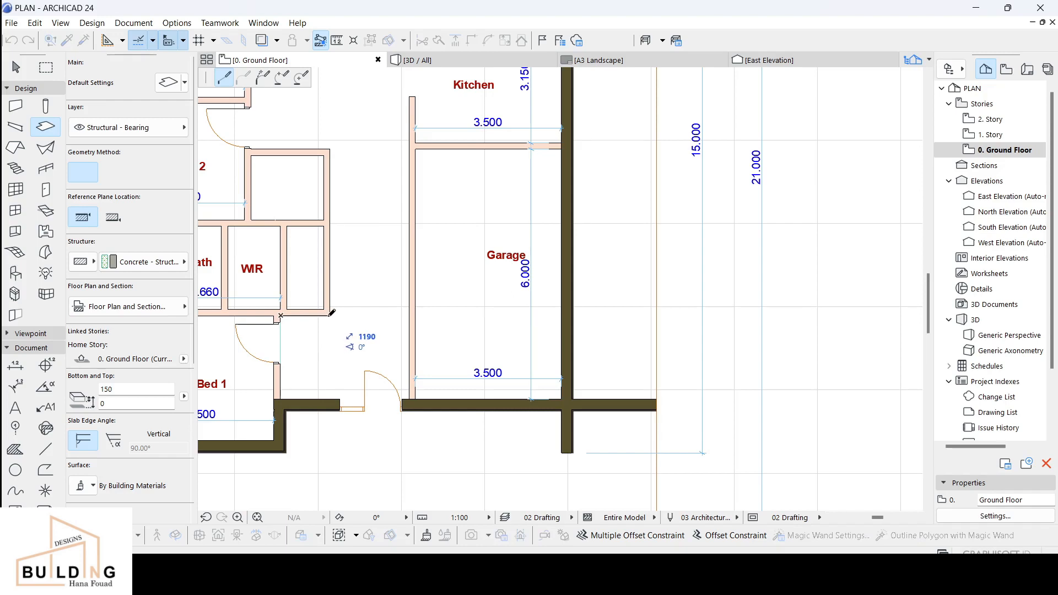
left_click(329, 315)
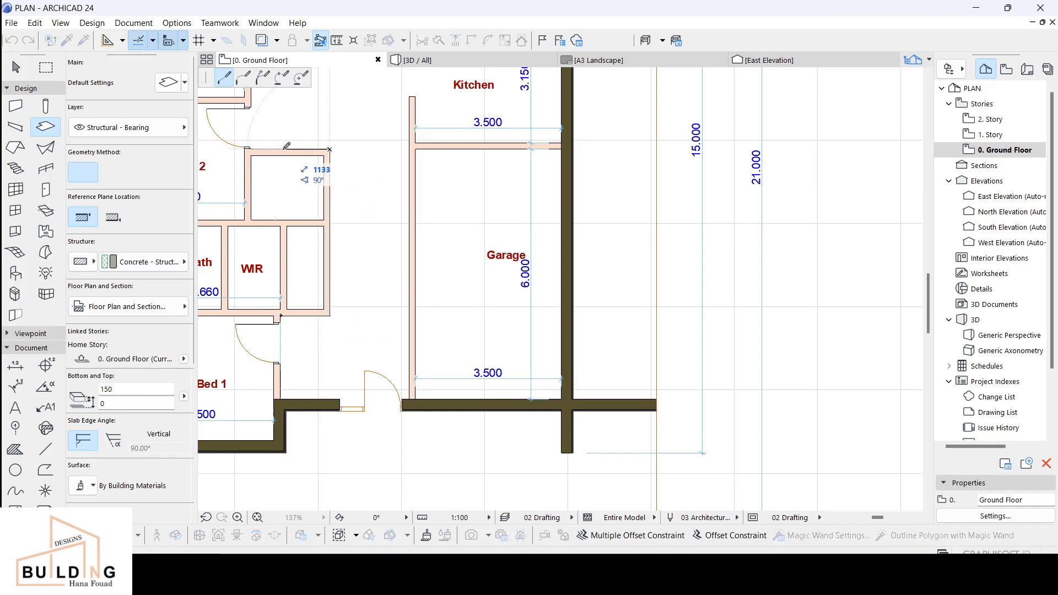
Step: Continue the slab outline along the bedrooms' corridor wall up to the two outer top corners of the Living area
middle_click_drag(256, 147, 314, 229)
scroll(315, 229, "up", 3)
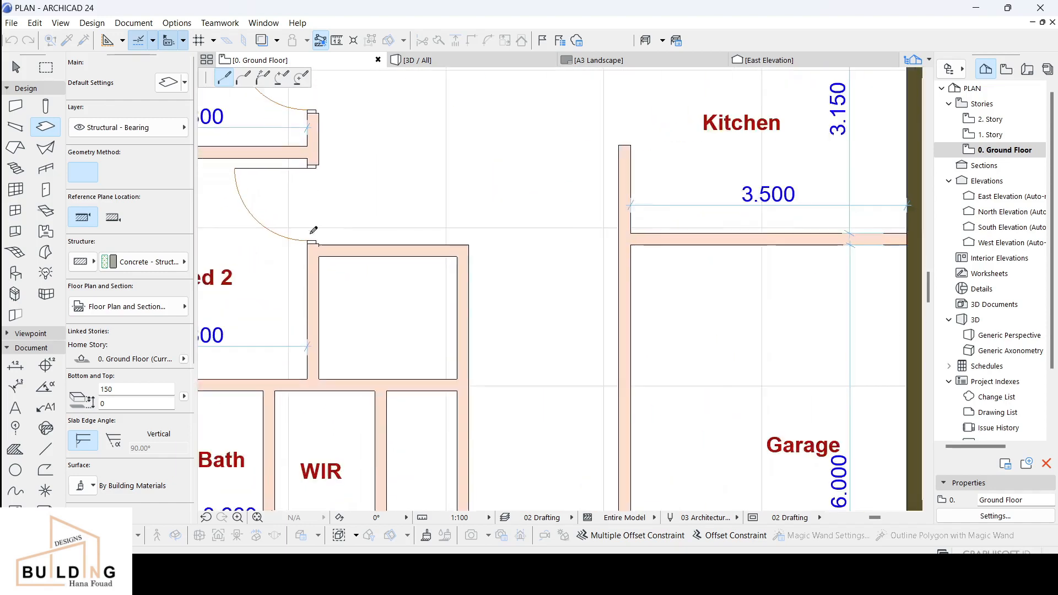
scroll(325, 118, "down", 2)
middle_click_drag(324, 148, 371, 459)
middle_click_drag(364, 109, 374, 221)
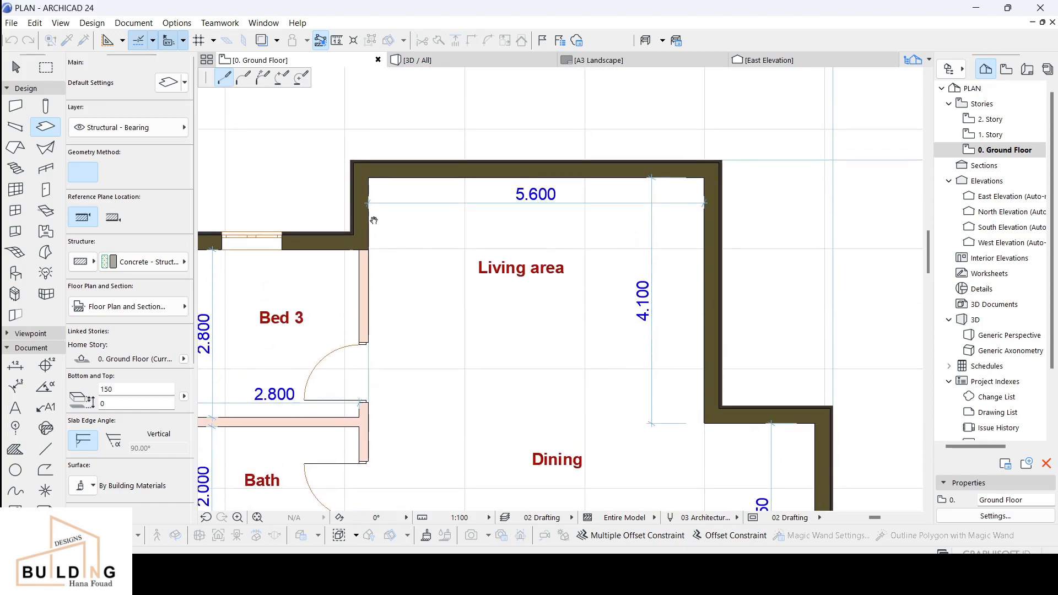
left_click(354, 249)
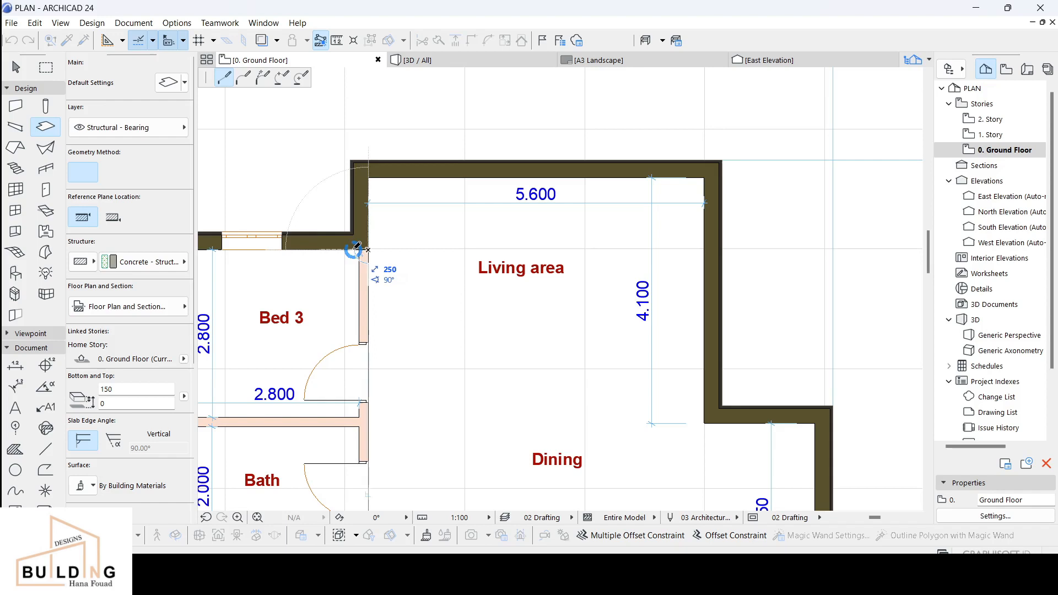
left_click(351, 159)
left_click(722, 160)
Step: Continue the slab outline down the Living area's outer wall and around the recess to the wall between Kitchen and Garage
middle_click_drag(740, 333, 574, 180)
left_click(557, 252)
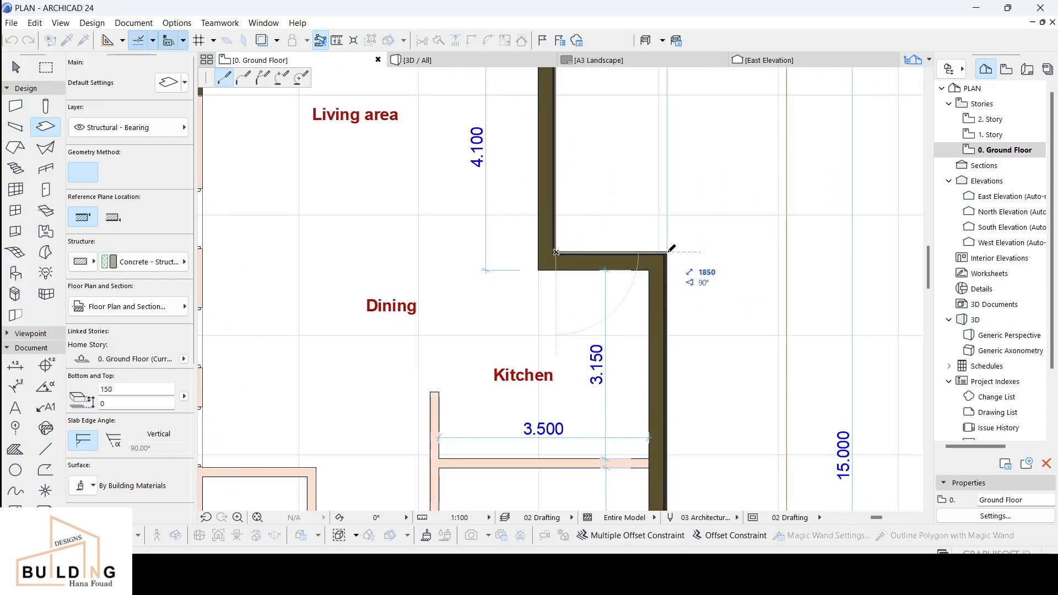
left_click(668, 253)
scroll(668, 252, "down", 2)
middle_click_drag(672, 380, 679, 237)
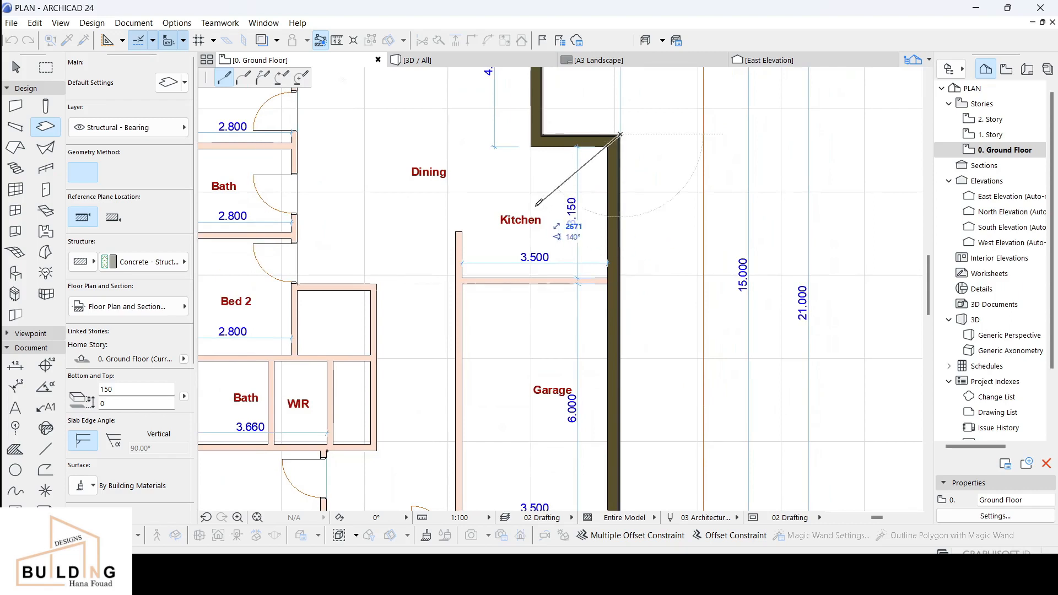
left_click(620, 278)
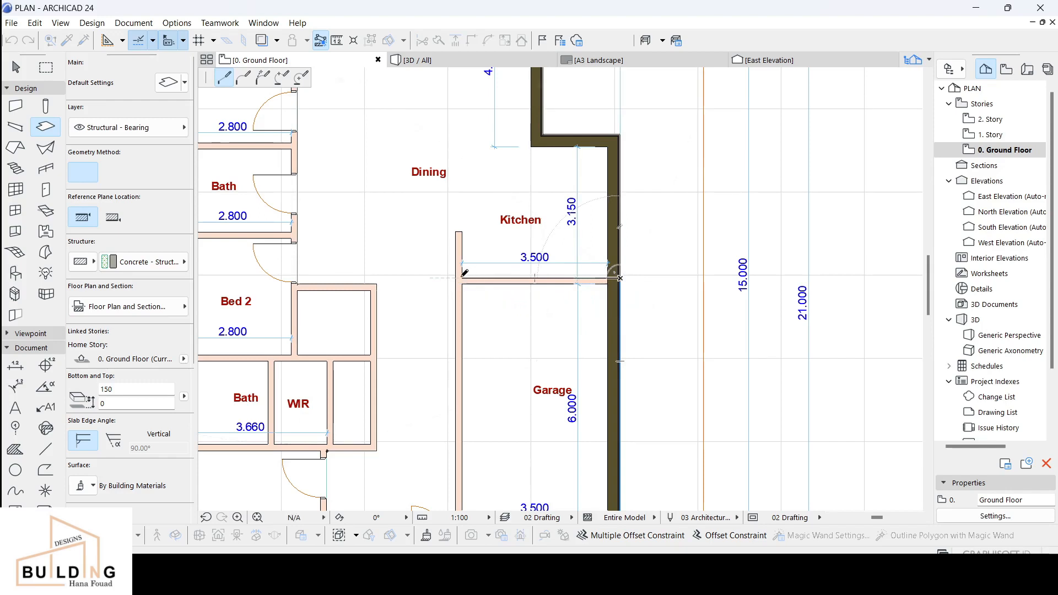
Step: Finish the slab outline along the Kitchen wall, the Garage's corridor wall and the front wall's outer face, closing it beside Bed 1
scroll(462, 352, "down", 1)
middle_click_drag(462, 353, 461, 182)
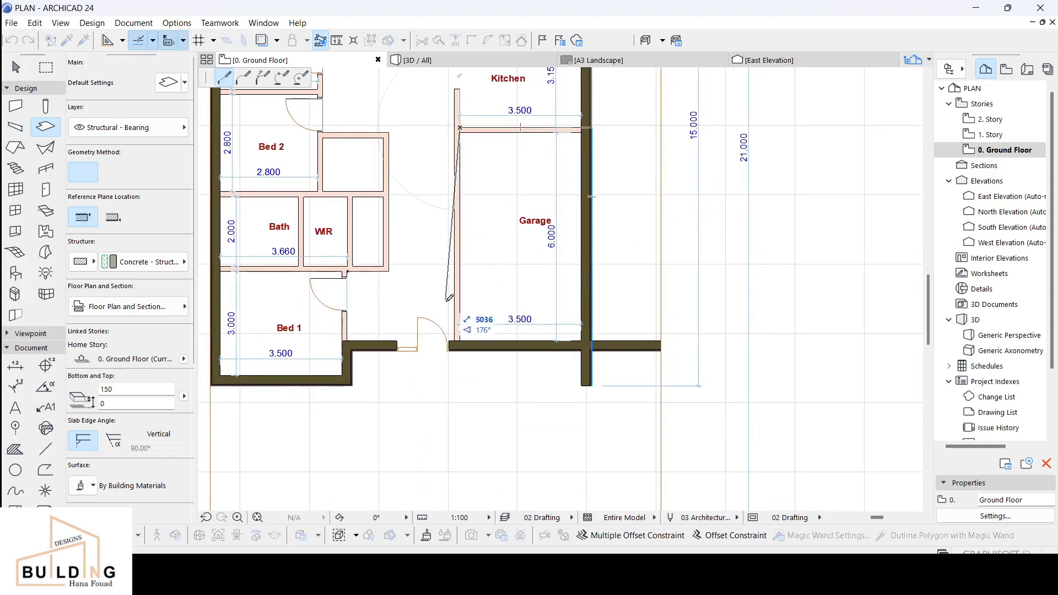
left_click(461, 346)
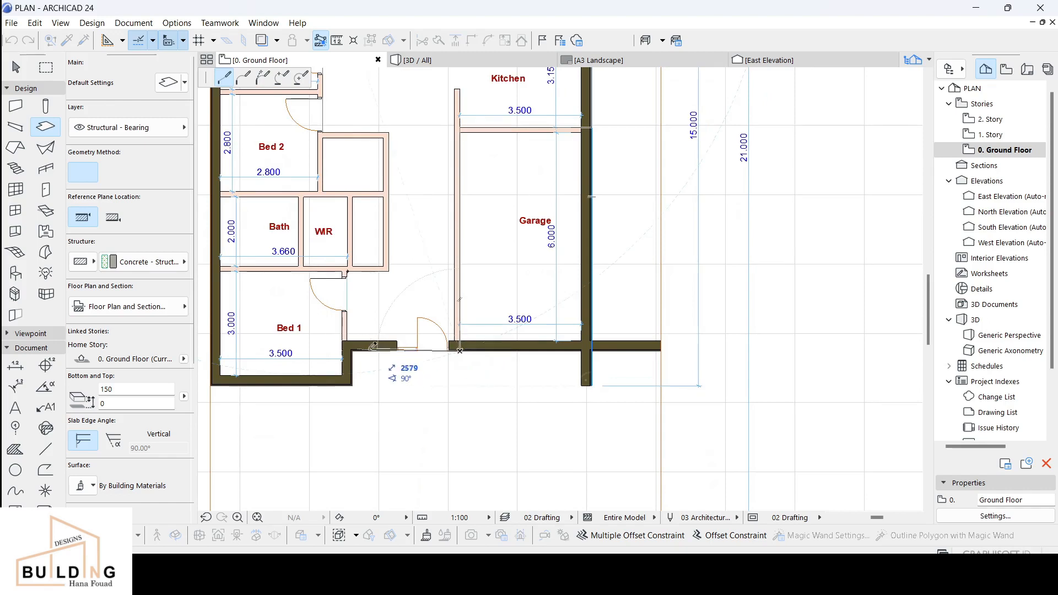
scroll(359, 342, "up", 2)
left_click(317, 351)
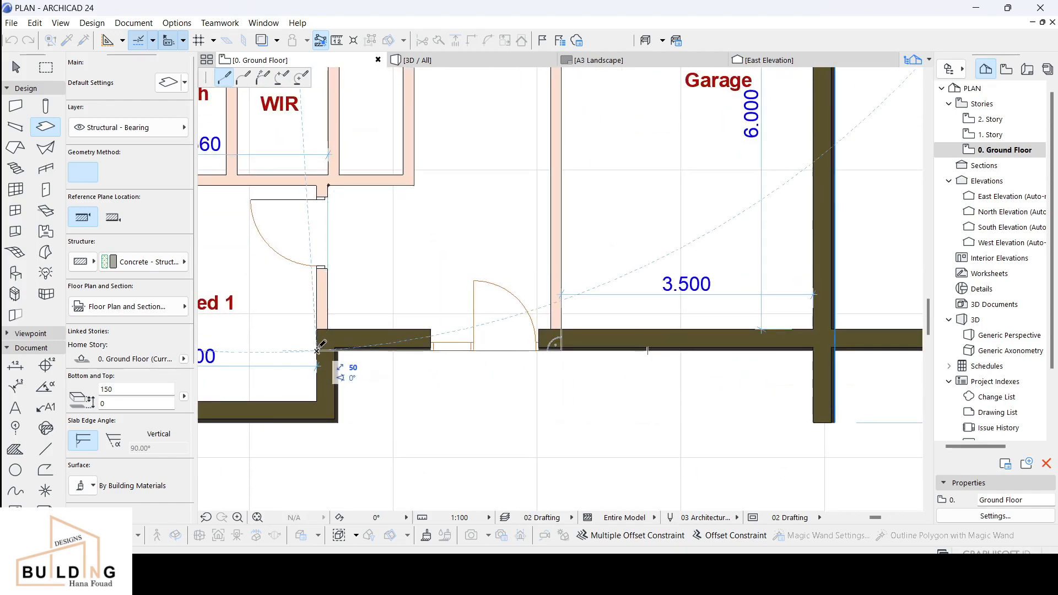
key("Escape")
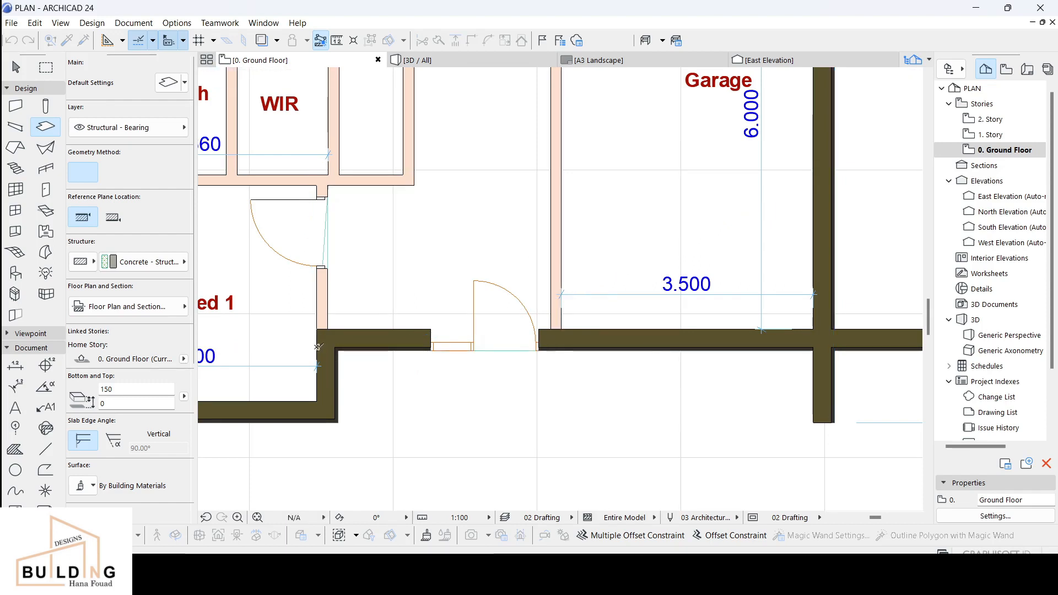
scroll(394, 307, "down", 2)
key("Escape")
Step: Move the living slab's corner beside Bed 1 onto the corridor-side face of Bed 1's door wall, straightening the slab edge
left_click(473, 341)
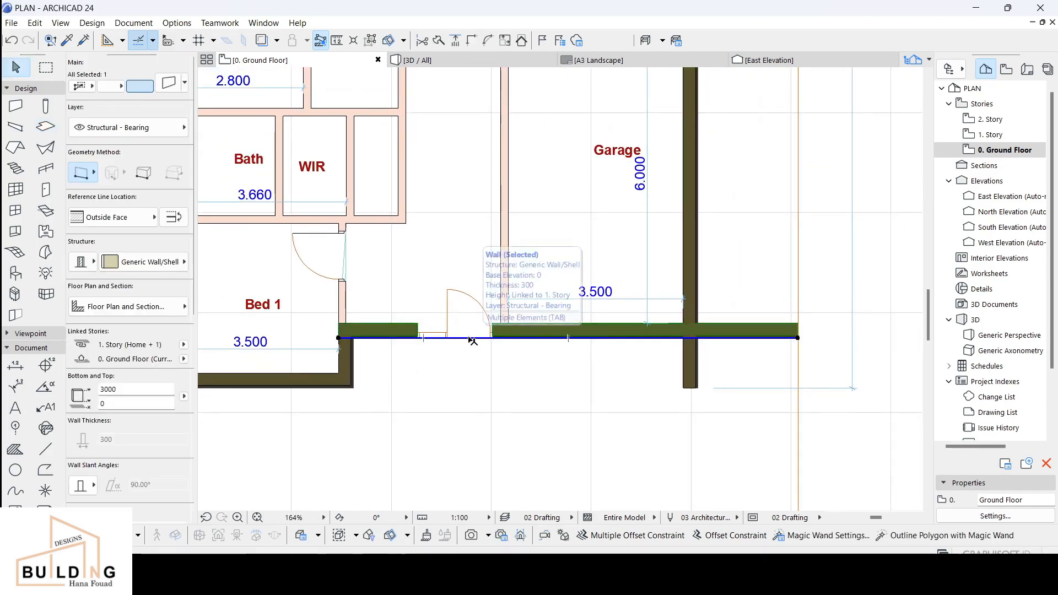
left_click(425, 292)
scroll(426, 292, "down", 2)
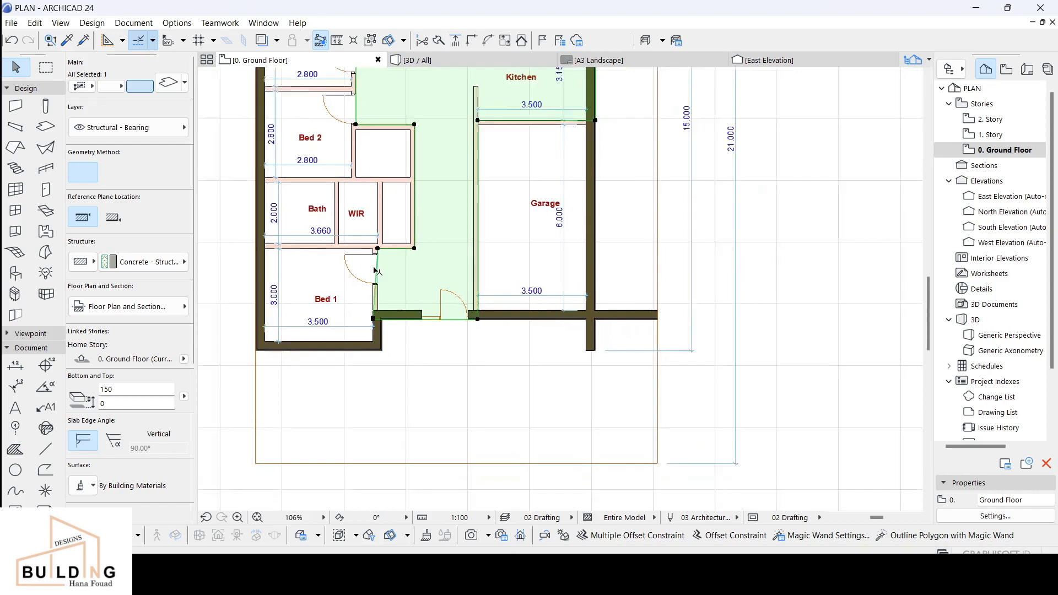
scroll(376, 236, "up", 4)
scroll(377, 236, "up", 3)
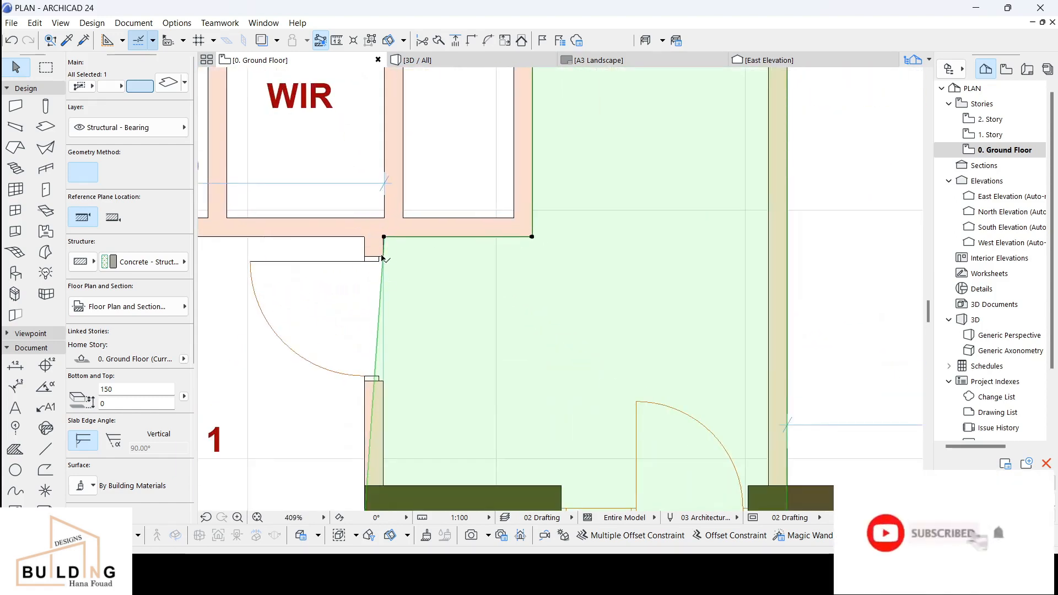
scroll(394, 347, "down", 1)
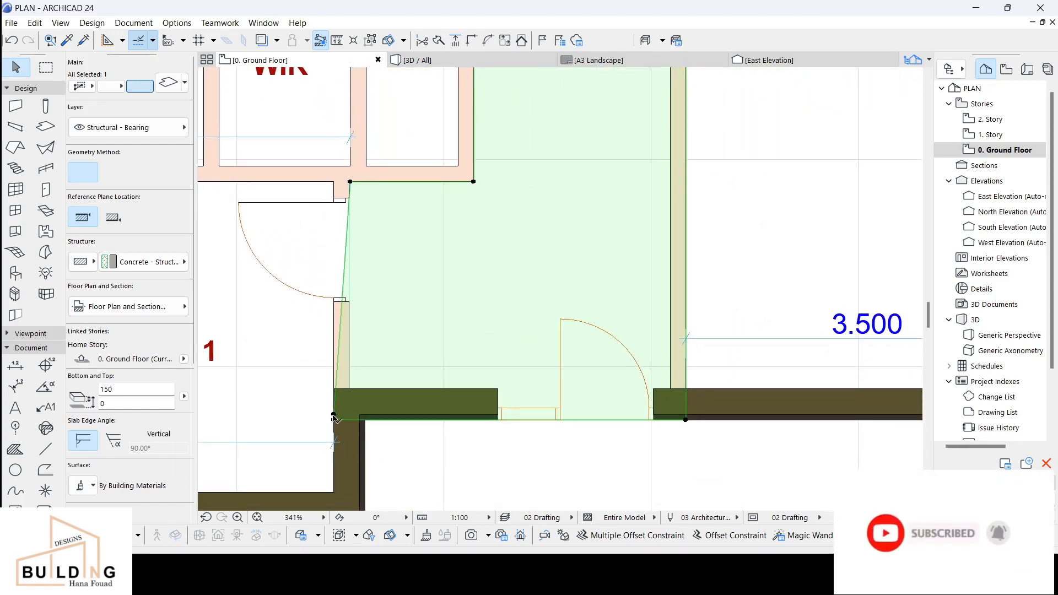
left_click(333, 416)
left_click(349, 420)
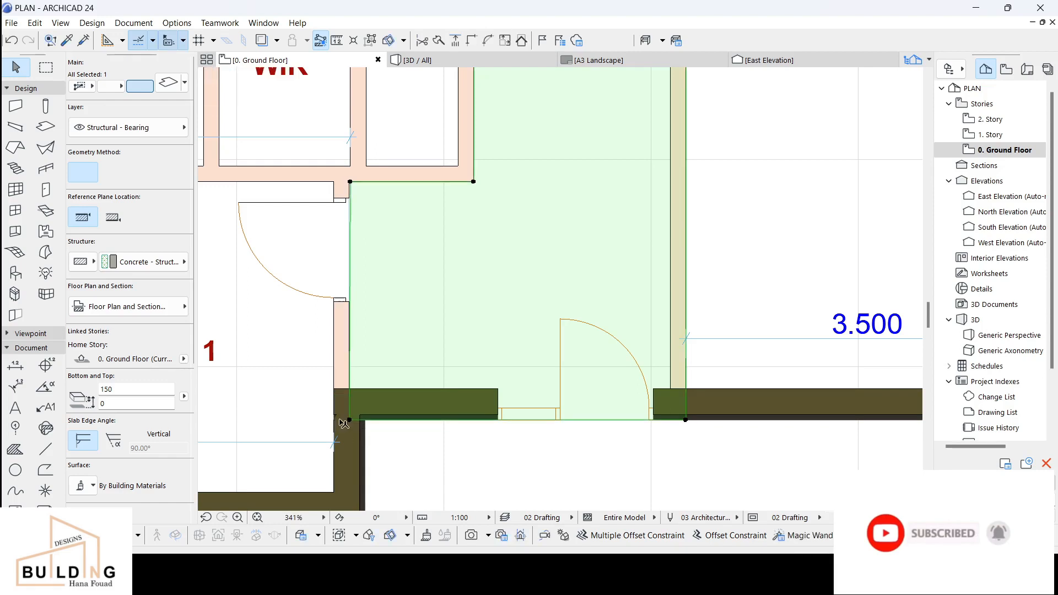
Step: Select the Bed 3 slab as well and move the living slab's two nodes at their junction up to the wall's outer face
scroll(375, 358, "down", 3)
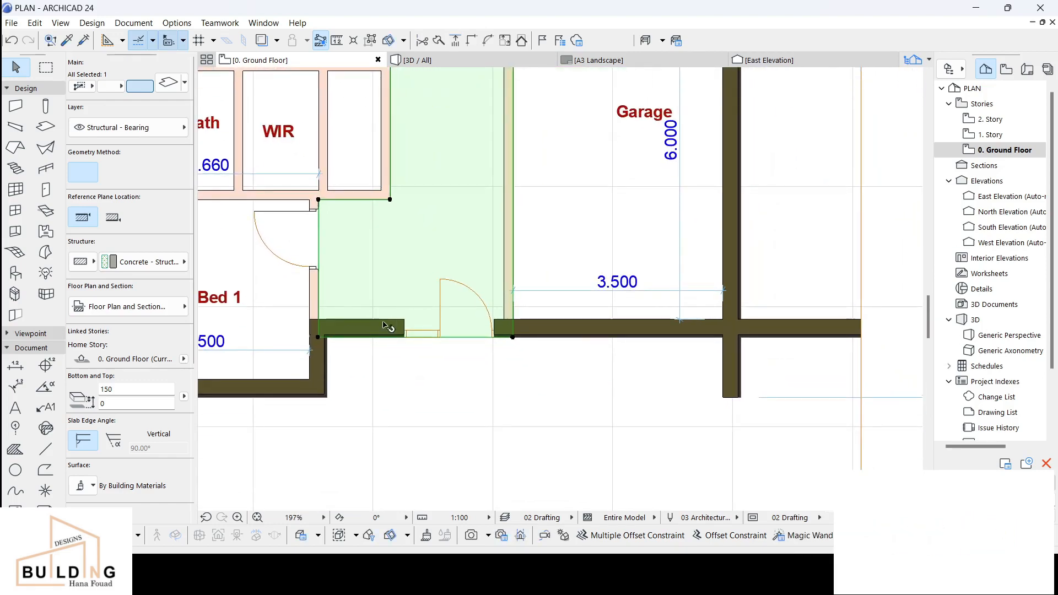
scroll(392, 325, "down", 2)
scroll(425, 300, "up", 3)
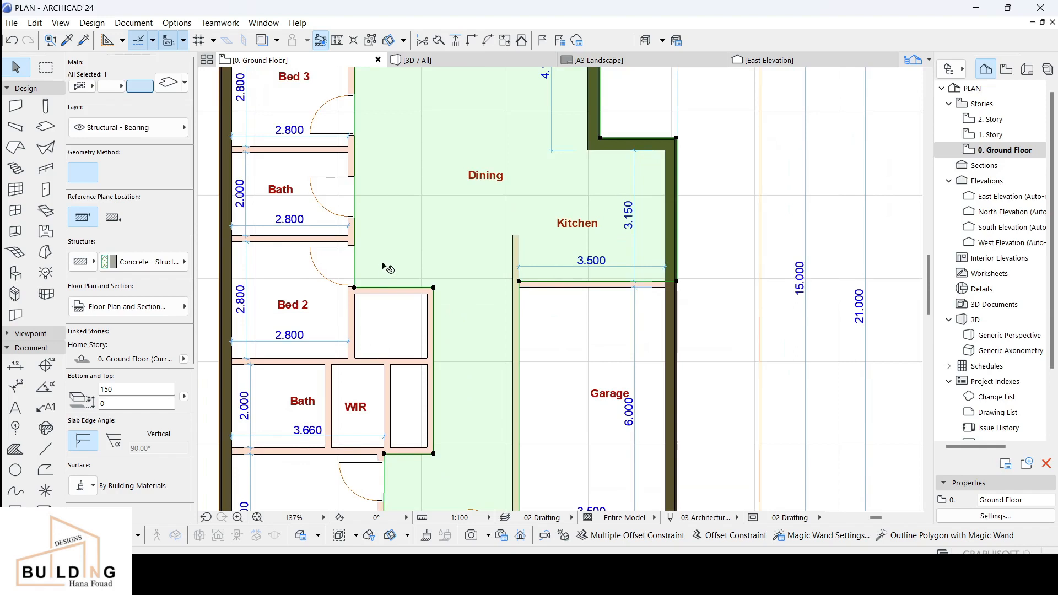
scroll(386, 273, "up", 3)
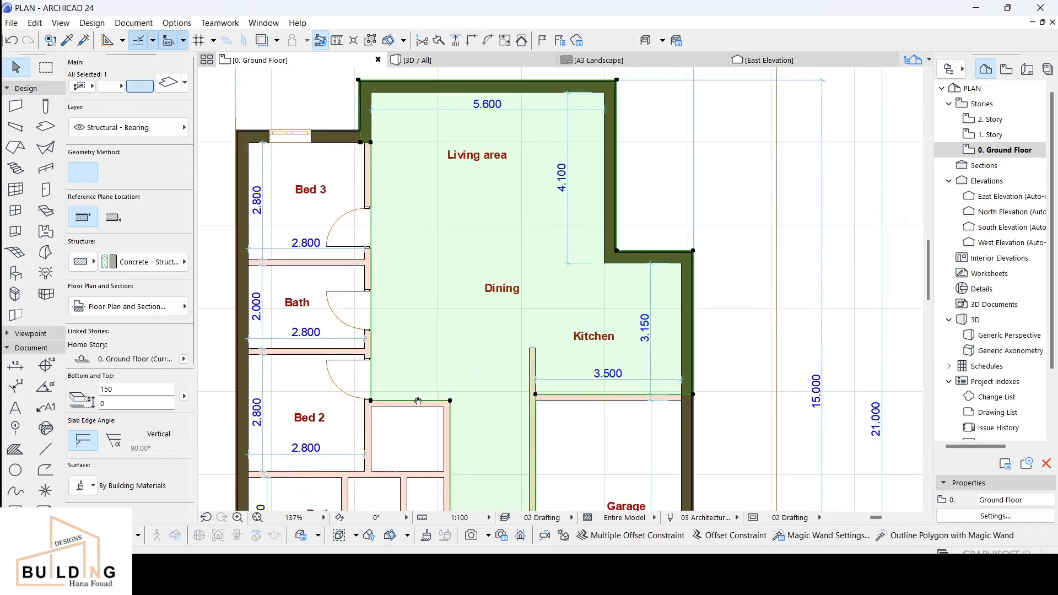
left_click(328, 216, "shift")
scroll(369, 115, "up", 5)
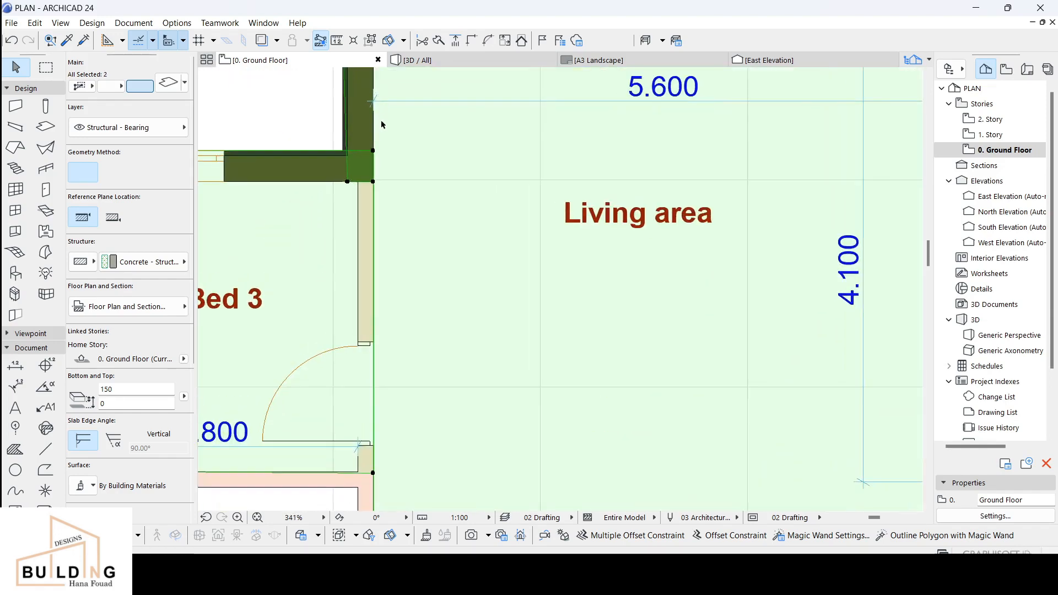
scroll(381, 122, "up", 2)
left_click(373, 157)
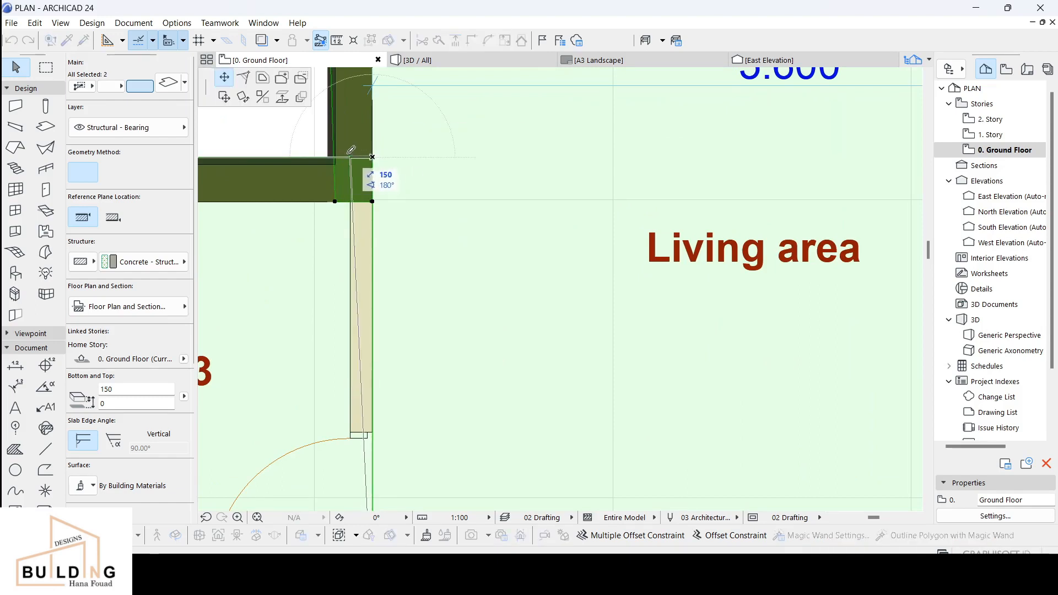
left_click(350, 152)
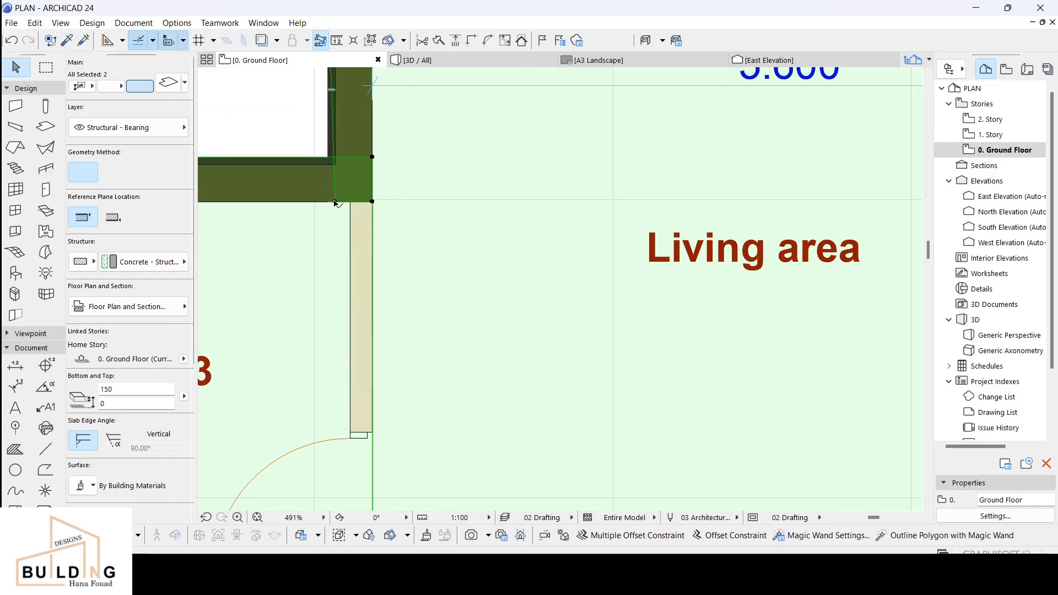
left_click(335, 203)
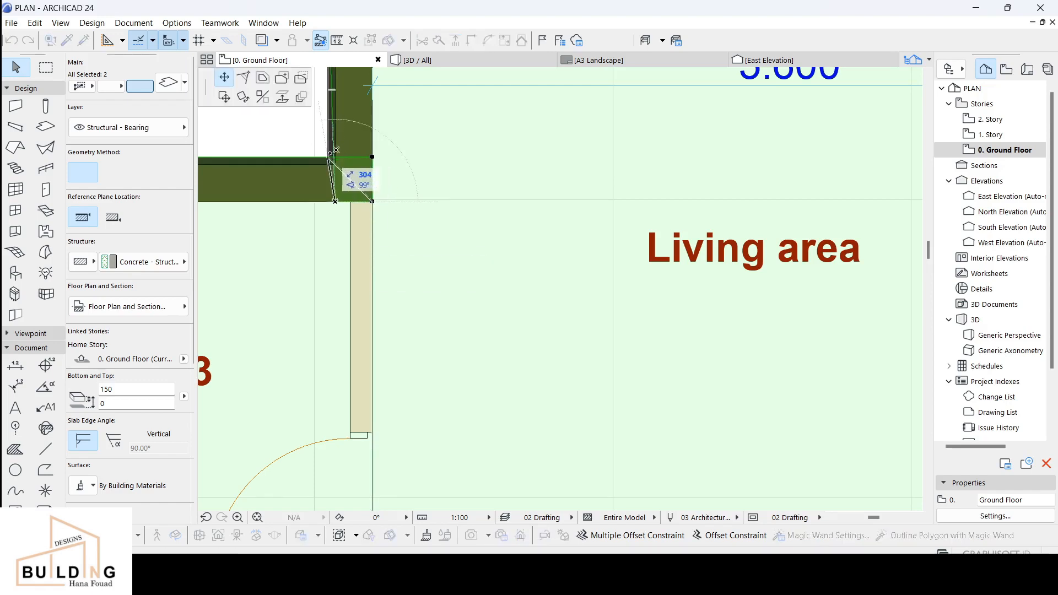
left_click(329, 155)
left_click(372, 201)
left_click(373, 157)
scroll(390, 283, "down", 8)
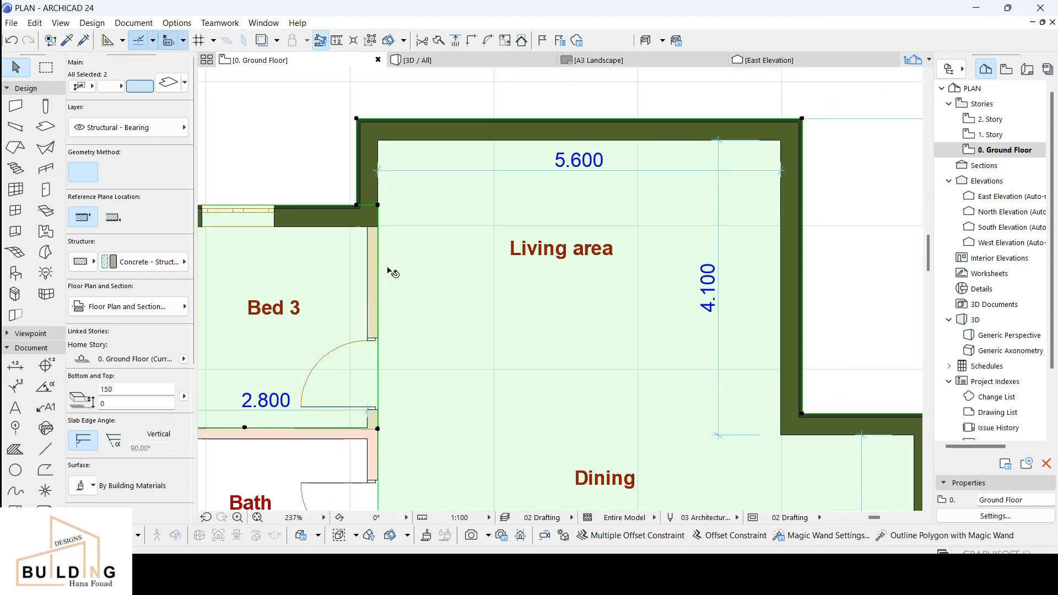
Step: Add the Bed 1 slab to the selection and inspect its shared edge with the living slab down to the outer wall corner
scroll(401, 211, "up", 3)
middle_click_drag(401, 211, 461, 102)
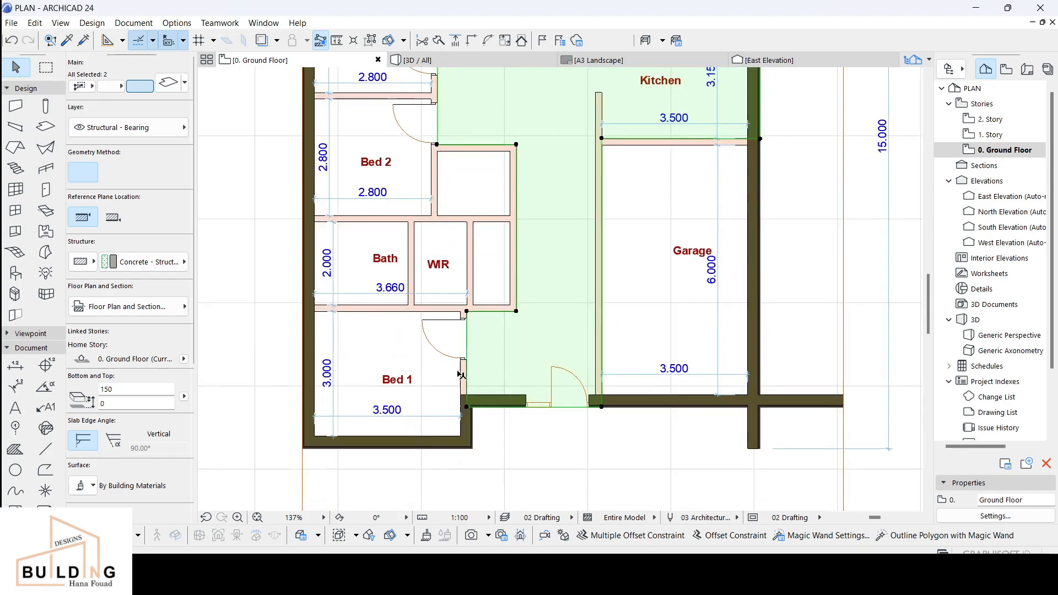
left_click(437, 377, "shift")
middle_click_drag(471, 387, 441, 320)
scroll(441, 302, "up", 7)
scroll(438, 248, "down", 6)
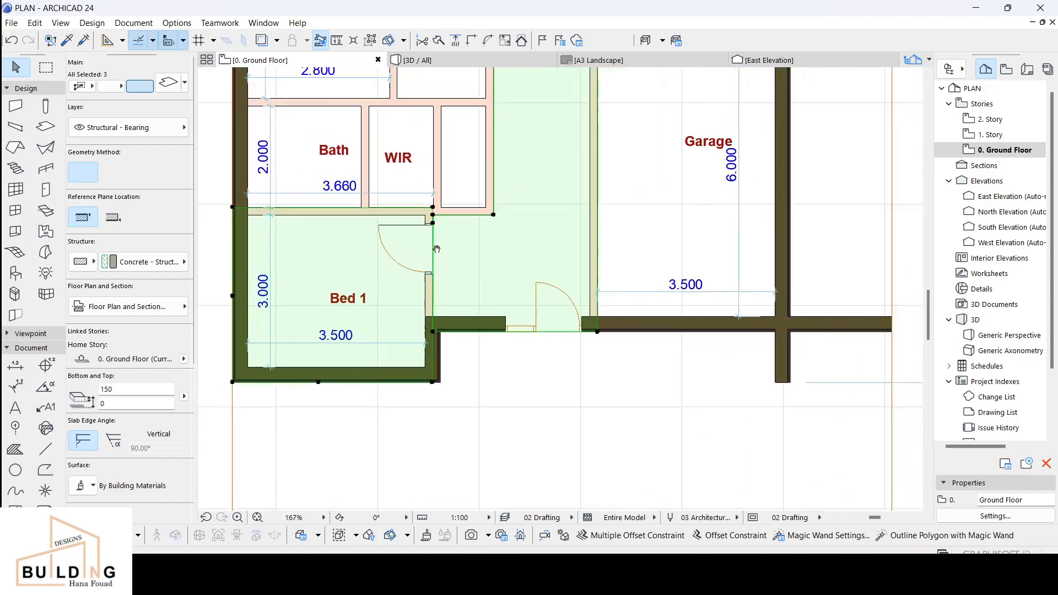
middle_click_drag(436, 248, 430, 288)
scroll(413, 330, "up", 10)
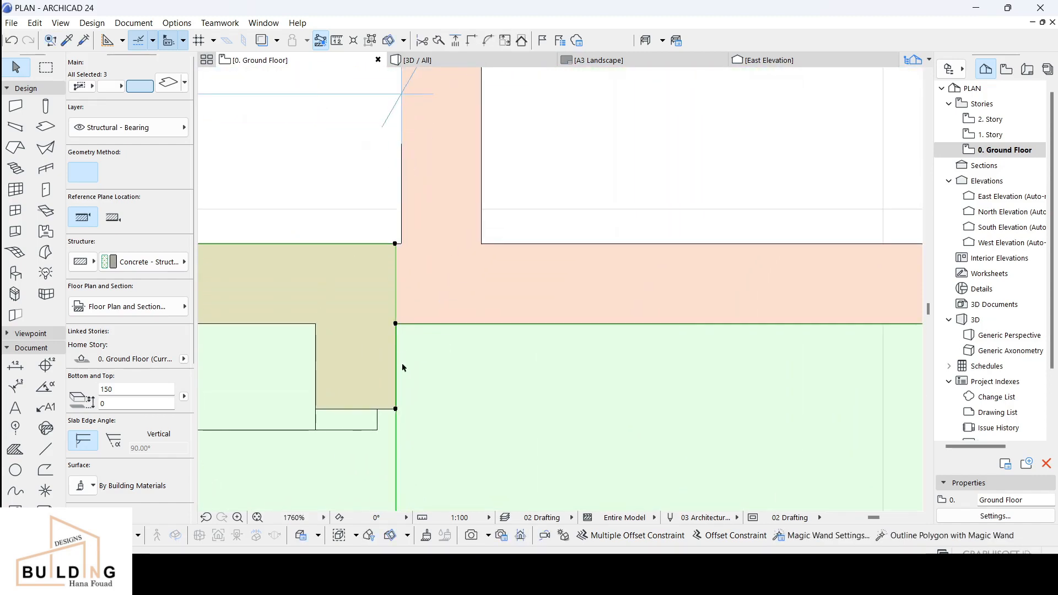
scroll(409, 384, "down", 4)
middle_click_drag(429, 426, 378, 158)
scroll(386, 390, "down", 2)
middle_click_drag(385, 390, 388, 234)
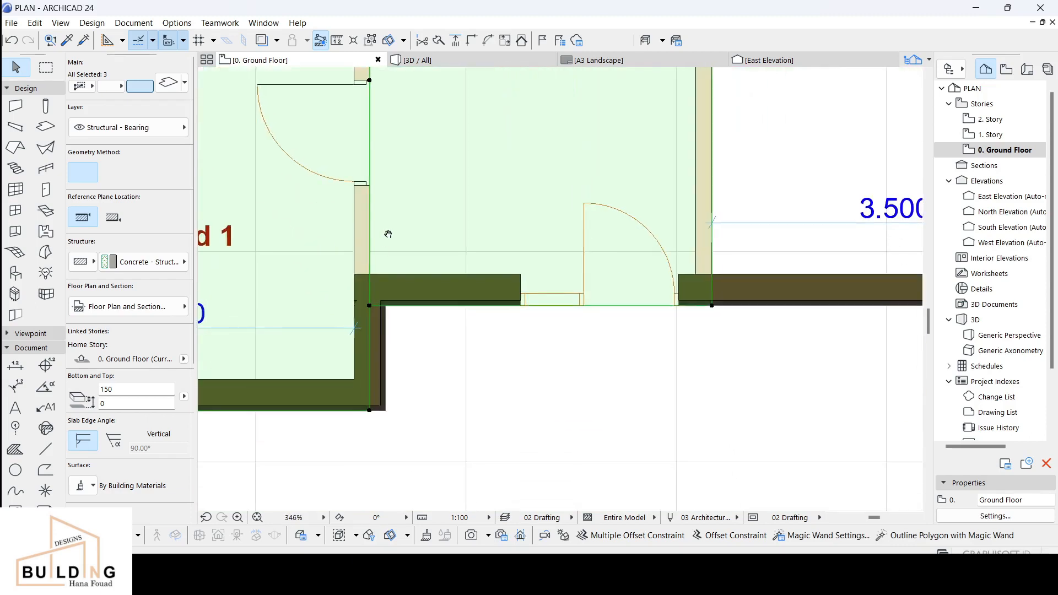
middle_click_drag(387, 384, 379, 351)
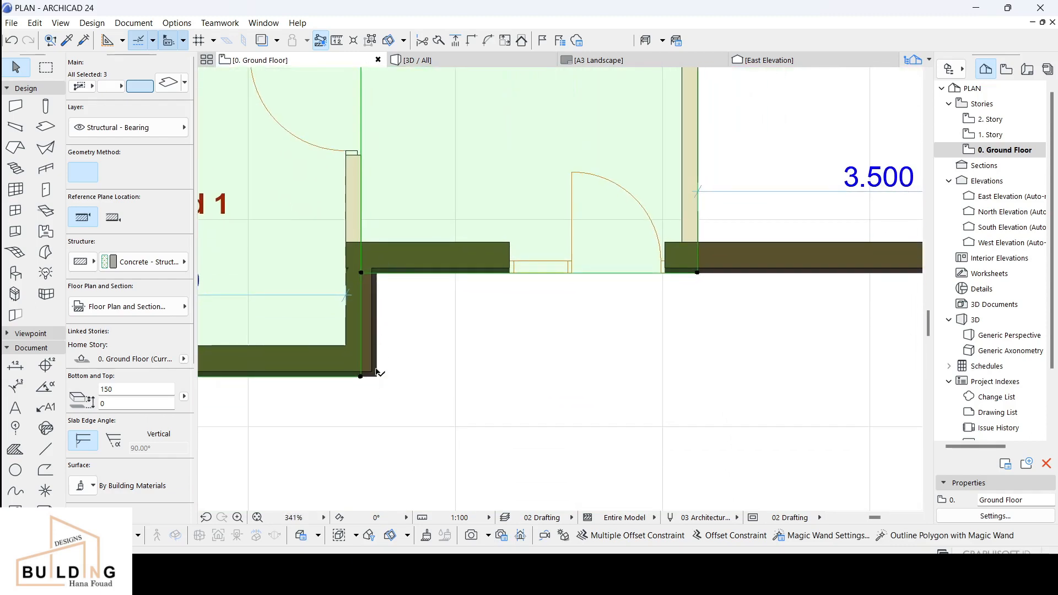
Step: Select only the living slab and extend it over the strip of Bed 1's outer side wall below the front wall
left_click(363, 287)
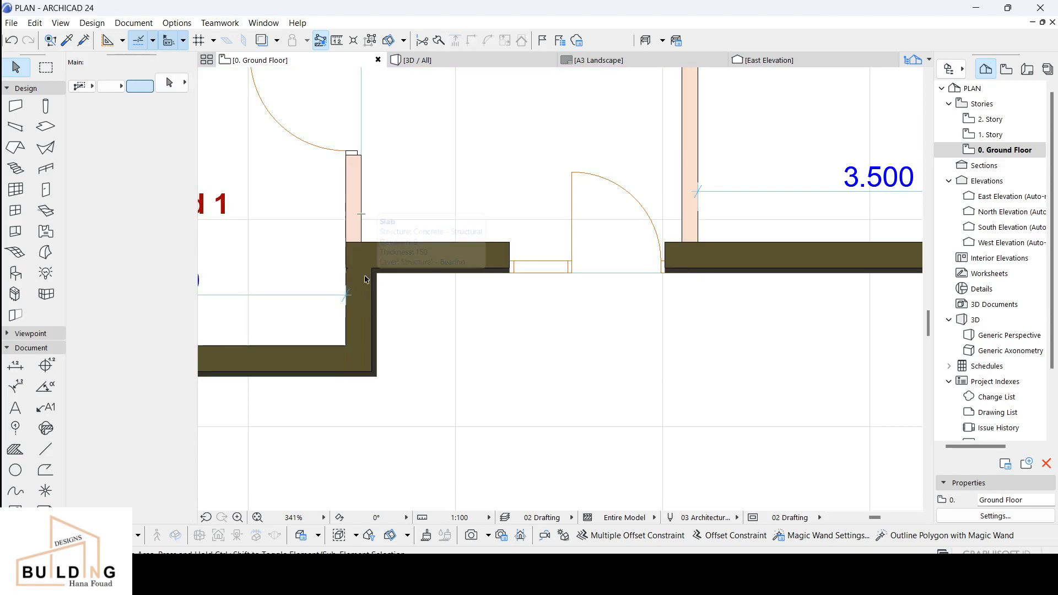
left_click(432, 205)
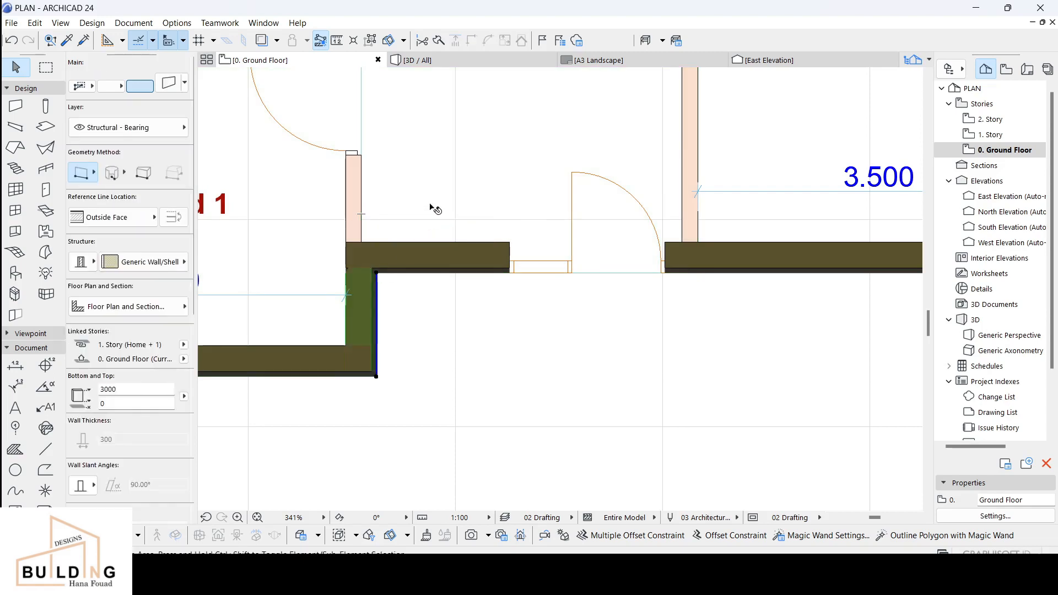
left_click(361, 273)
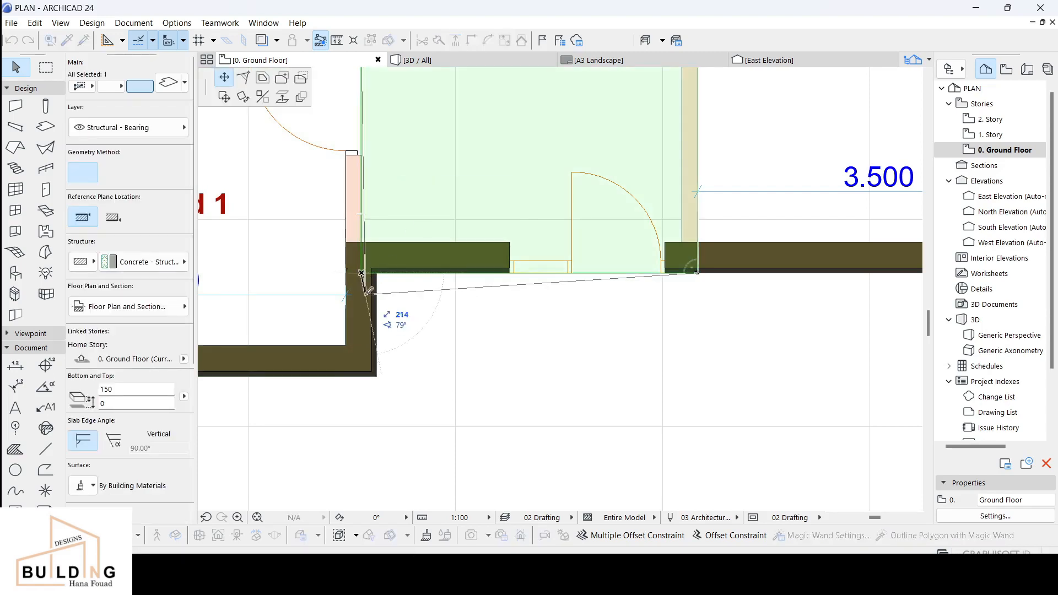
left_click(281, 77)
left_click(361, 272)
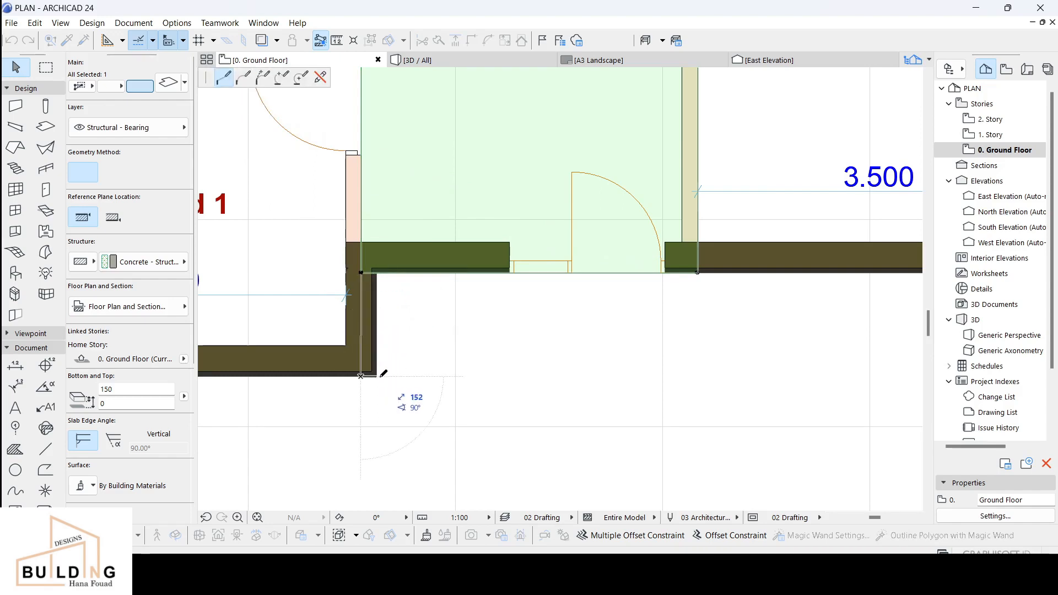
left_click(362, 273)
scroll(485, 265, "down", 6)
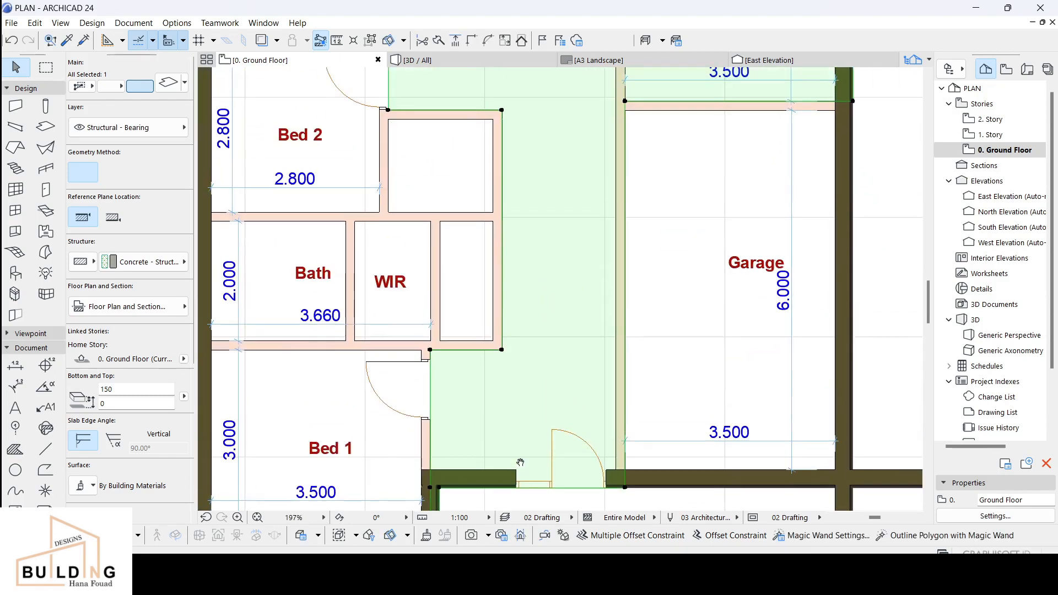
middle_click_drag(528, 453, 523, 571)
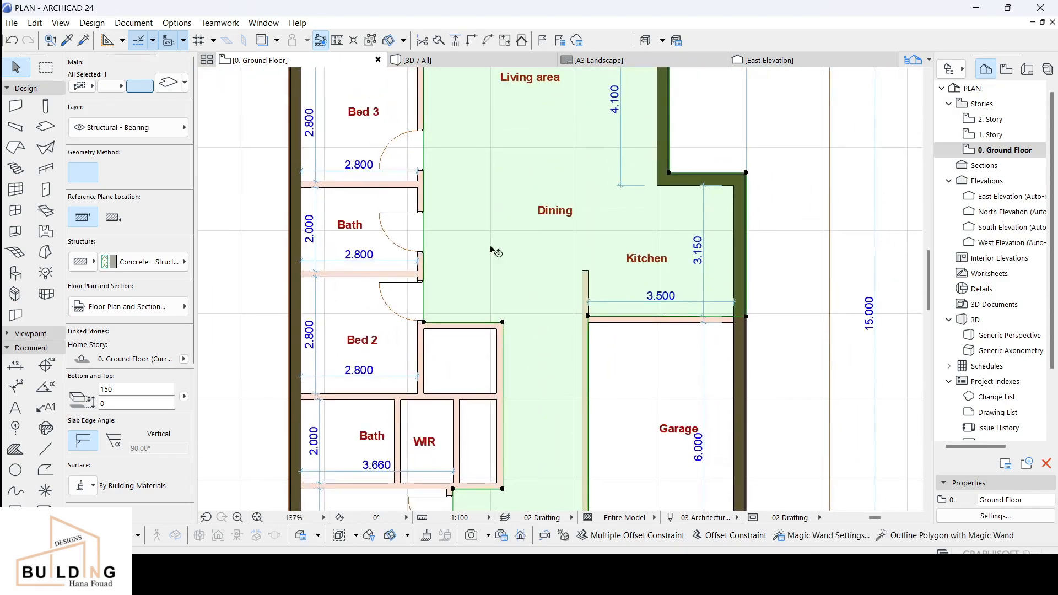
scroll(661, 325, "up", 6)
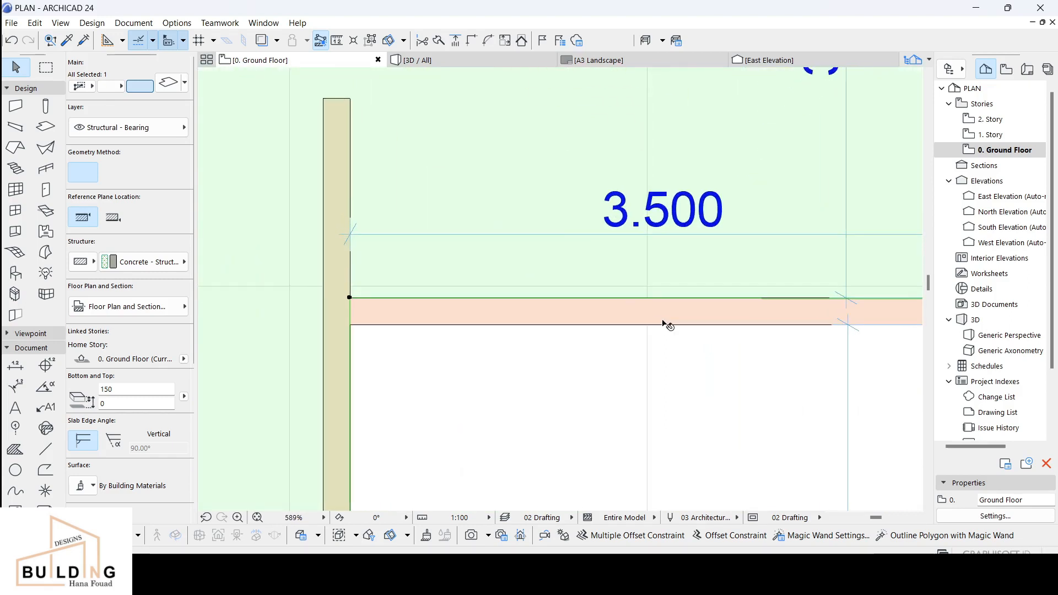
scroll(663, 323, "down", 10)
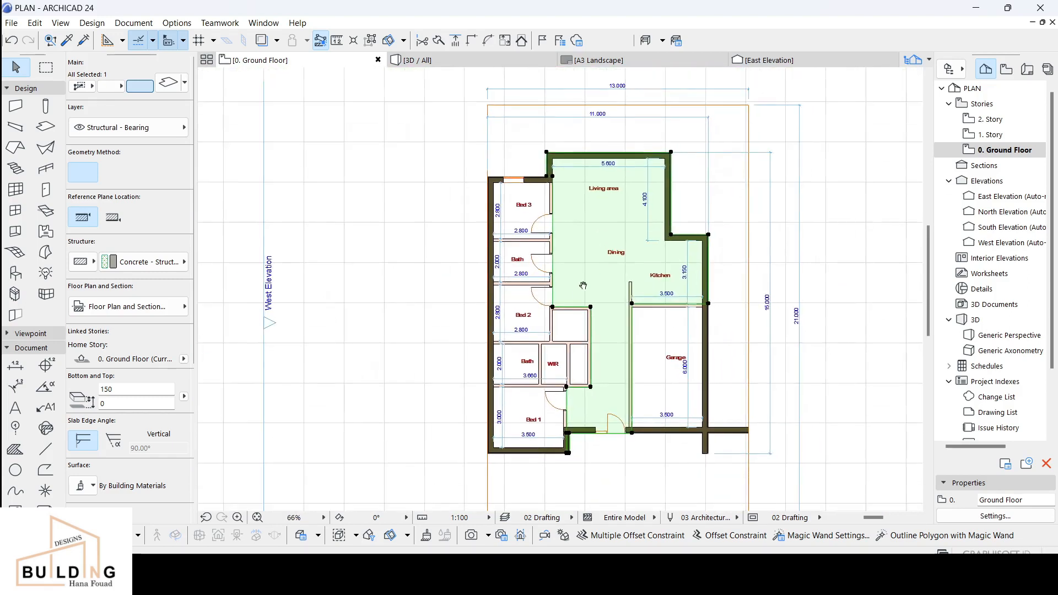
key("Escape")
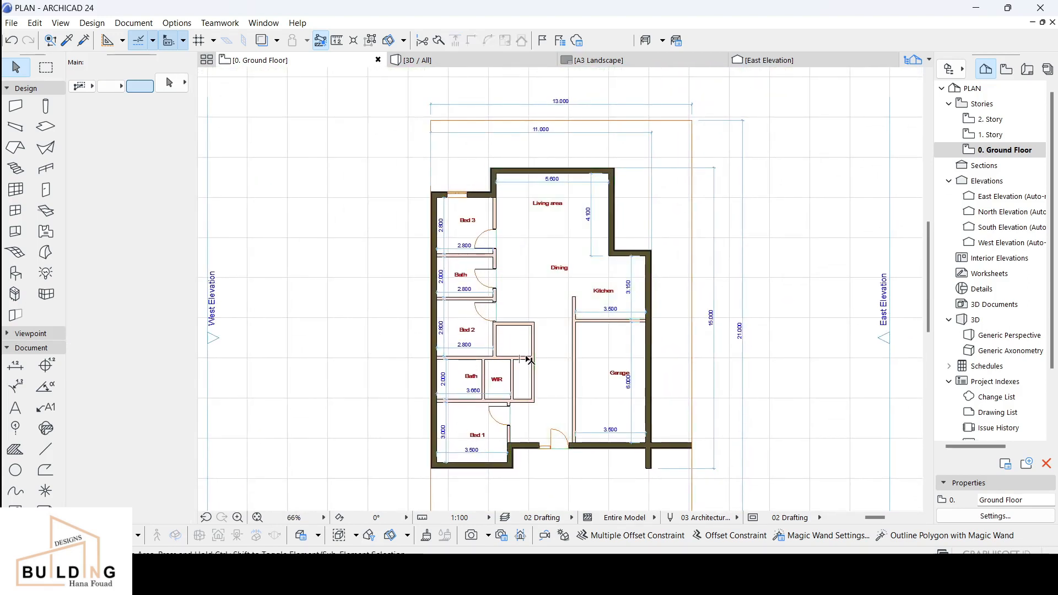
Step: Create a 150 mm floor slab for the Bath between Bed 3 and Bed 2, reaching the outer wall face
middle_click_drag(568, 269, 501, 285)
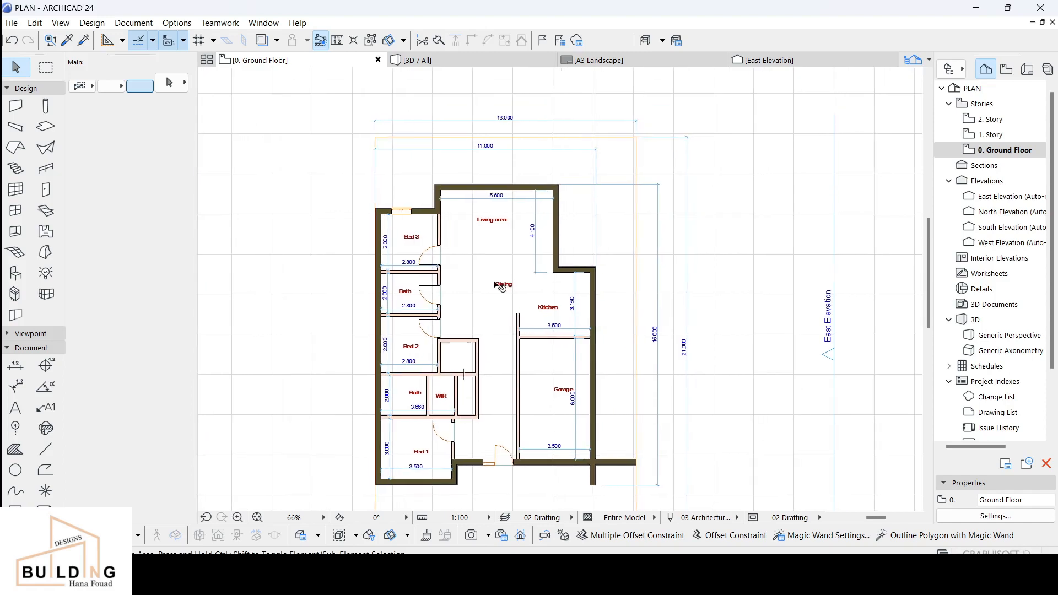
left_click(53, 132)
scroll(425, 294, "up", 5)
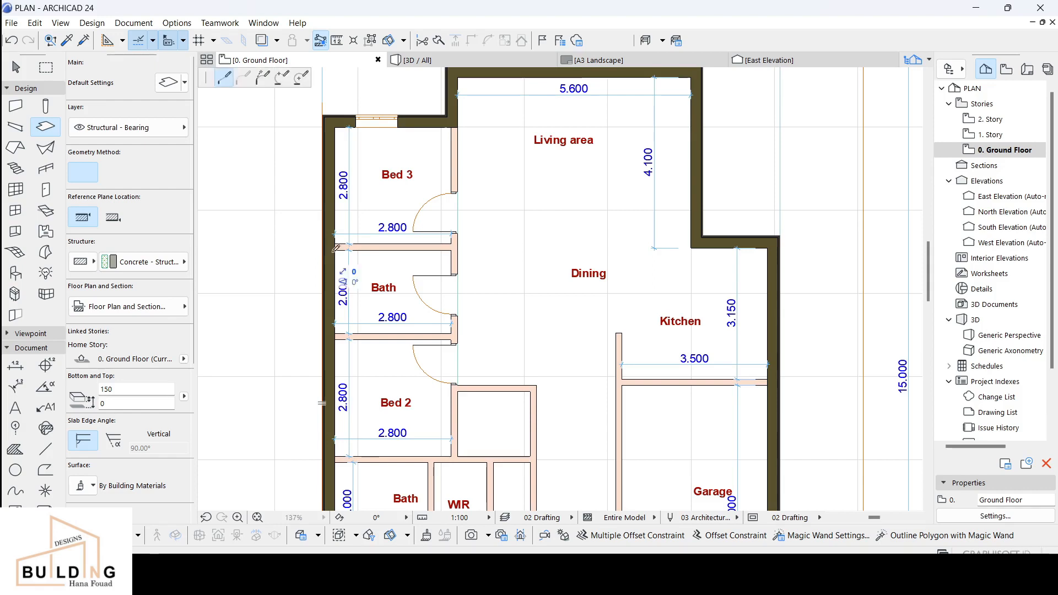
scroll(461, 246, "up", 5)
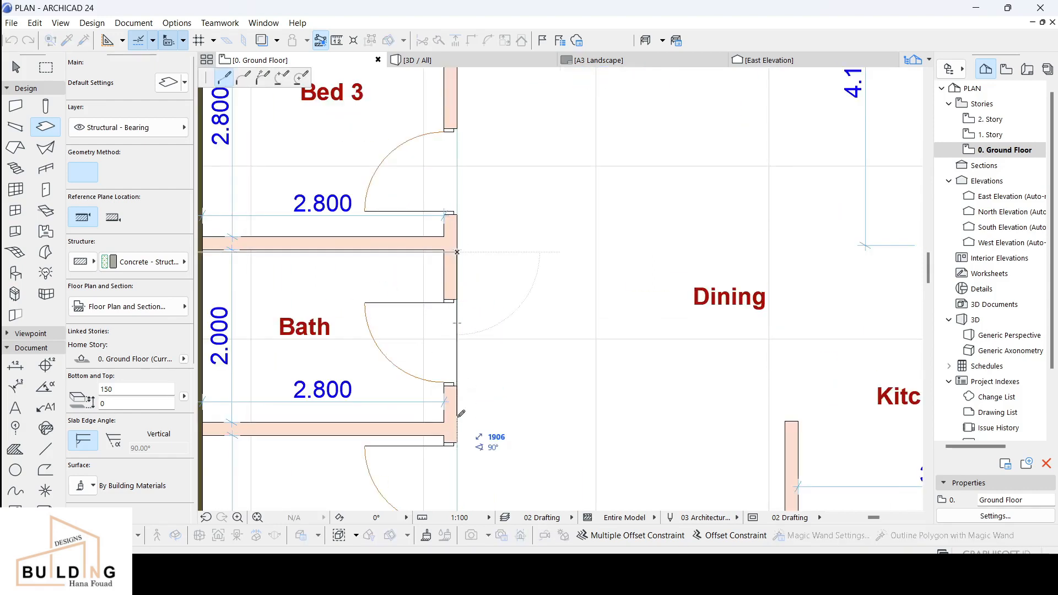
left_click(457, 423)
middle_click_drag(238, 423, 450, 402)
left_click(389, 402)
left_click(389, 231)
Step: Create a 150 mm floor slab for Bed 2, from the Bath slab's edge down to Bed 2's lower wall
scroll(526, 346, "down", 3)
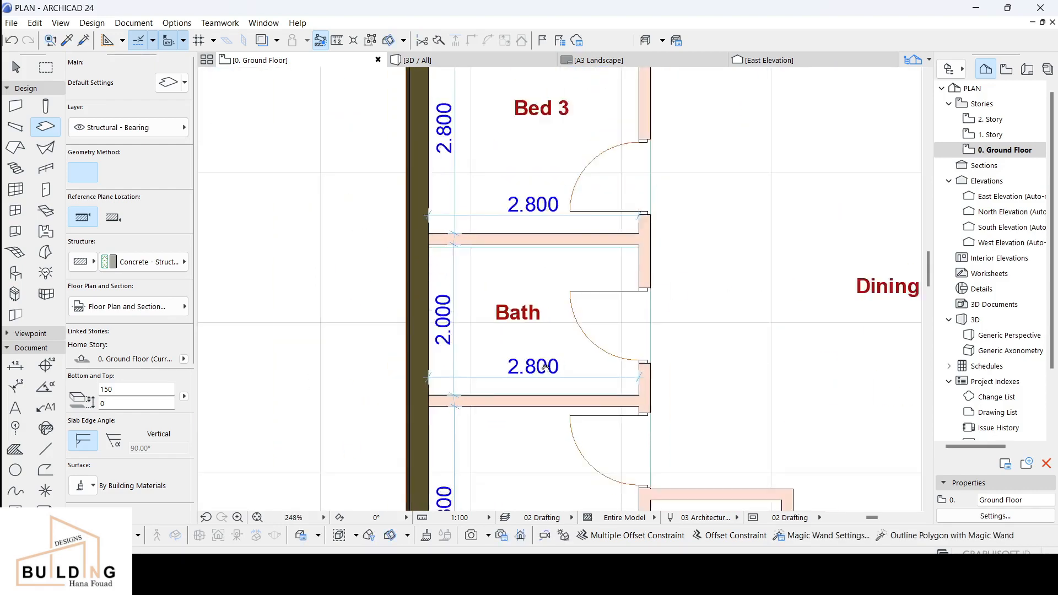
middle_click_drag(526, 346, 476, 201)
left_click(381, 238)
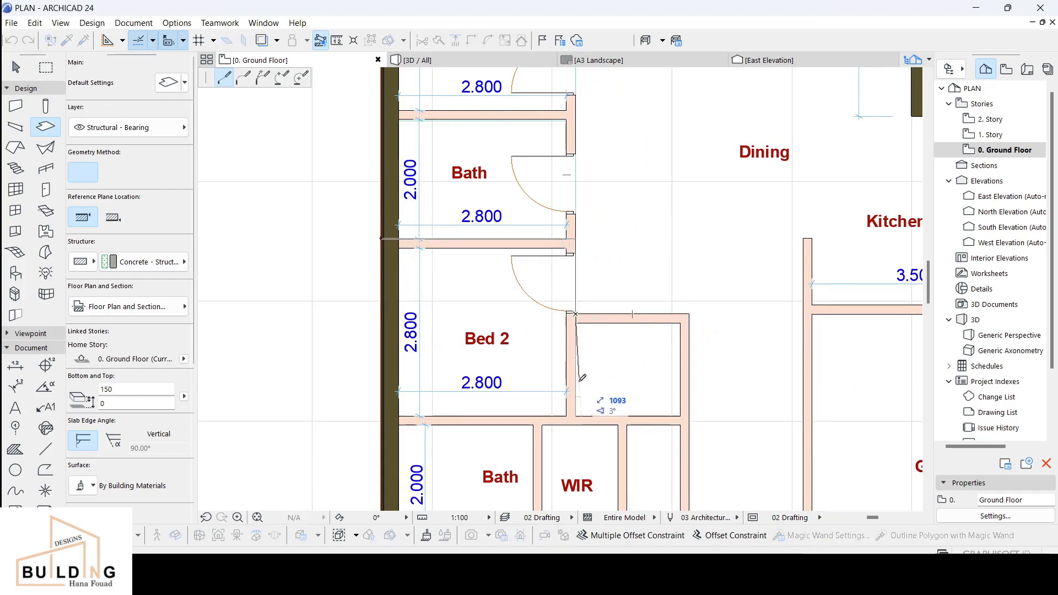
left_click(381, 416)
left_click(381, 239)
Step: Trace a 150 mm floor slab around the unlabelled room beside Bed 2 and the WIR below it
left_click(575, 314)
left_click(689, 314)
scroll(681, 392, "down", 1)
middle_click_drag(681, 392, 659, 269)
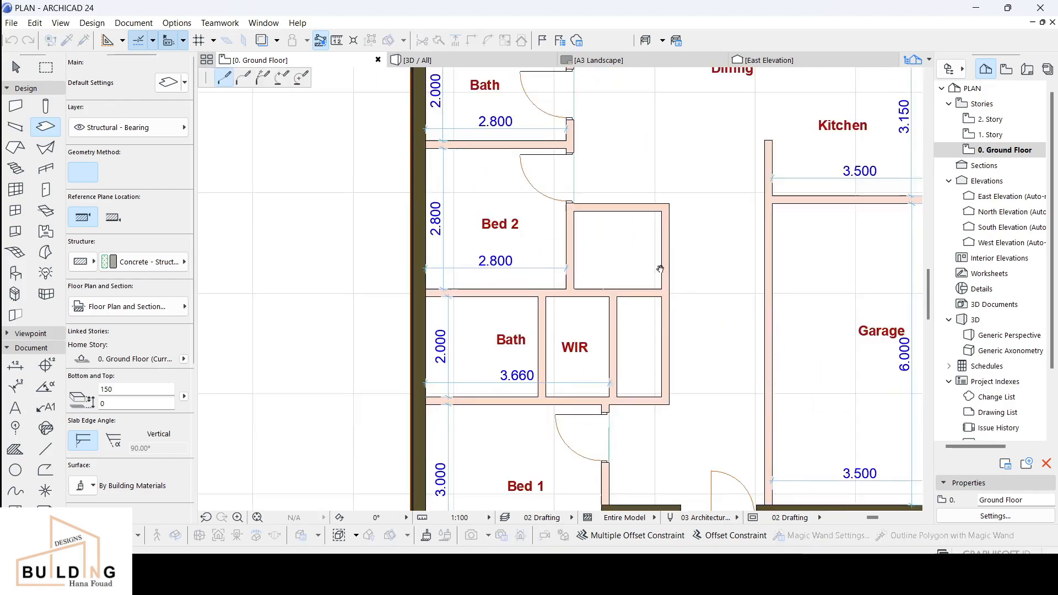
scroll(652, 366, "up", 1)
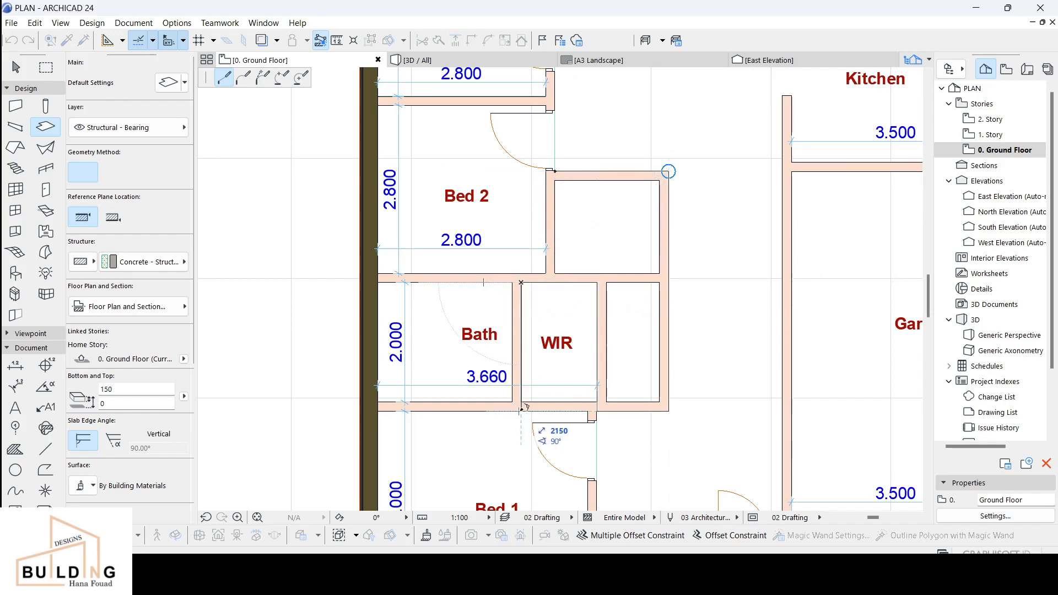
left_click(555, 172)
left_click(597, 282)
left_click(521, 282)
left_click(521, 401)
left_click(597, 401)
left_click(598, 282)
scroll(598, 285, "down", 3)
key("Escape")
Step: Select the living, Bed 3, Bath, Bed 2, WIR and Bed 1 slabs together to check their coverage
left_click(541, 342)
left_click(419, 223, "shift")
left_click(398, 276, "shift")
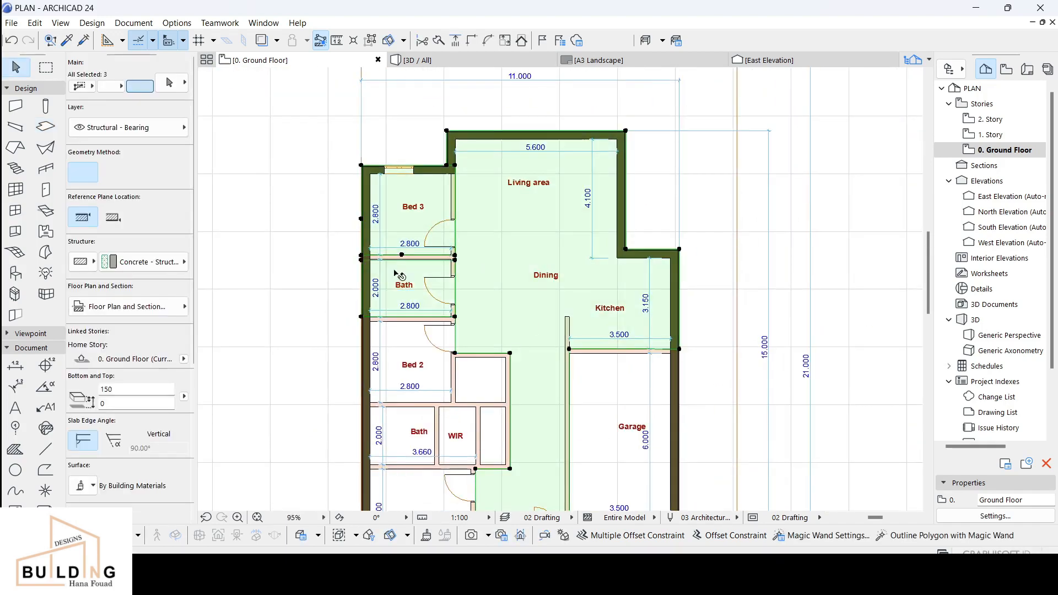
left_click(415, 353, "shift")
left_click(458, 430, "shift")
middle_click_drag(467, 433, 458, 326)
left_click(422, 394, "shift")
key("Escape")
Step: Create a 150 mm floor slab for the Garage, from the Kitchen wall to the front wall and out to the outer wall face
left_click(46, 126)
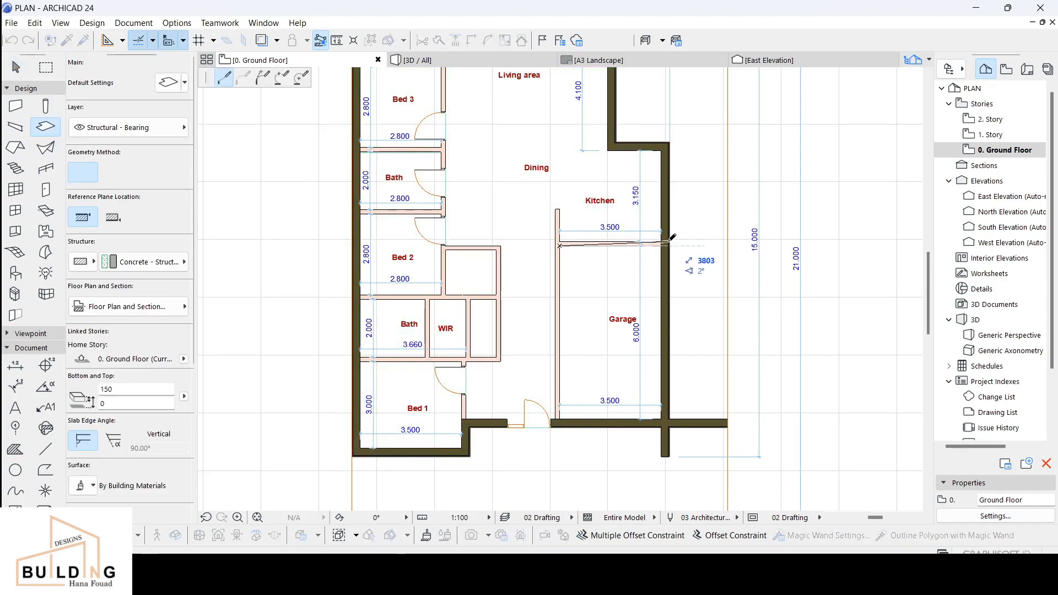
scroll(556, 237, "up", 5)
left_click(556, 232)
left_click(889, 227)
scroll(675, 392, "down", 3)
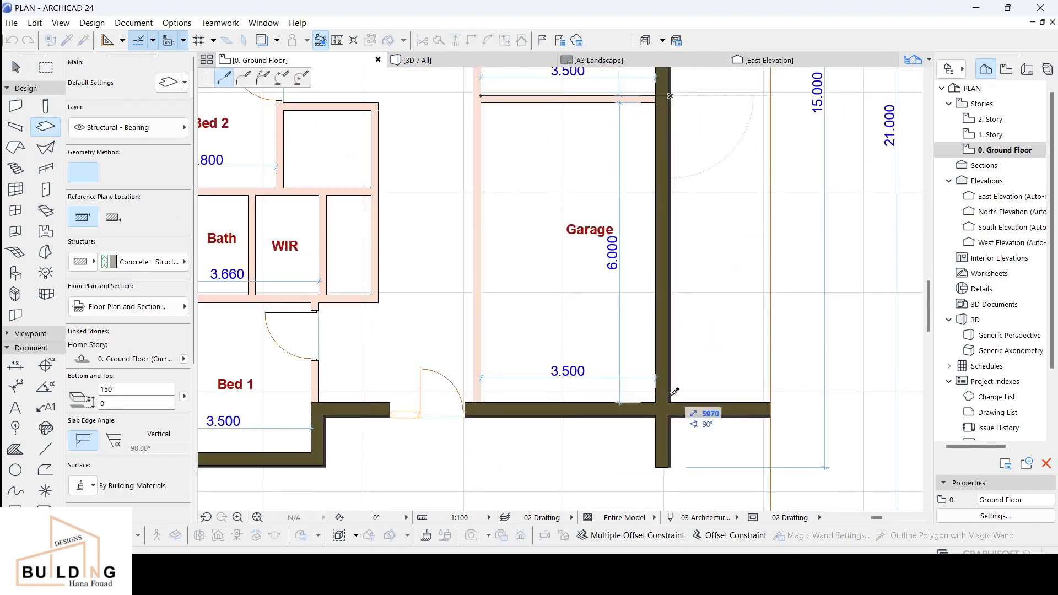
left_click(474, 418)
scroll(475, 415, "down", 2)
left_click(502, 290)
key("Escape")
Step: Select all the ground floor room slabs together, including the Garage slab
left_click(545, 326)
left_click(463, 308, "shift")
left_click(331, 352, "shift")
left_click(330, 265, "shift")
left_click(334, 200, "shift")
left_click(325, 119, "shift")
left_click(366, 341, "shift")
left_click(359, 435, "shift")
scroll(499, 488, "up", 4)
middle_click_drag(500, 488, 438, 428)
left_click(445, 414)
left_click(506, 480)
left_click(444, 414)
scroll(529, 419, "up", 2)
scroll(464, 414, "down", 5)
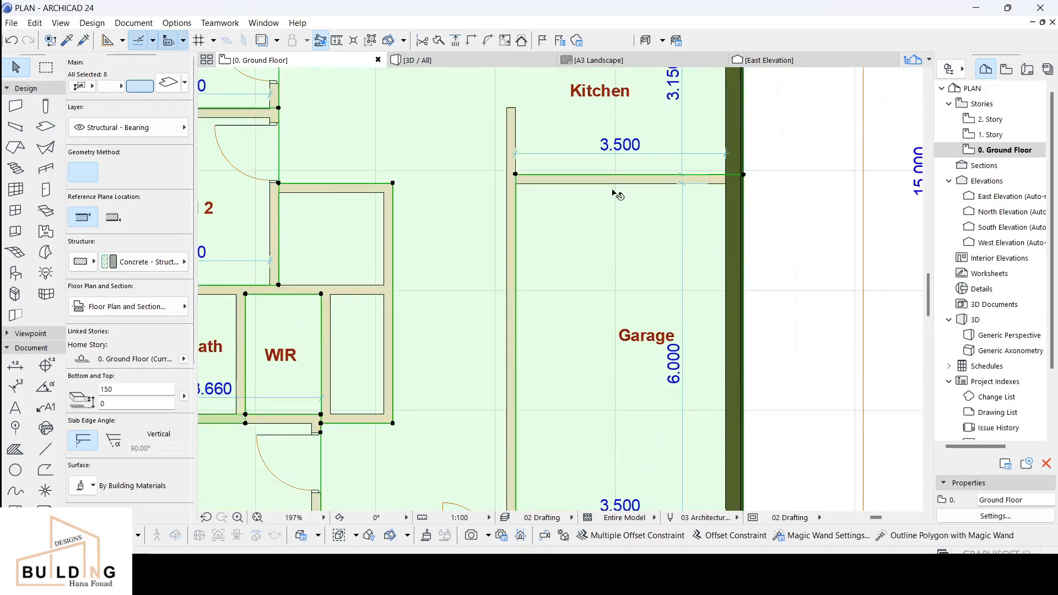
middle_click_drag(614, 88, 499, 511)
left_click(611, 280, "shift")
Step: Align the Bed 3 slab's lower corners with the Bed 3 face of the Bath wall, ending at the outer wall face
scroll(521, 281, "down", 1)
middle_click_drag(212, 223, 428, 279)
scroll(428, 279, "up", 10)
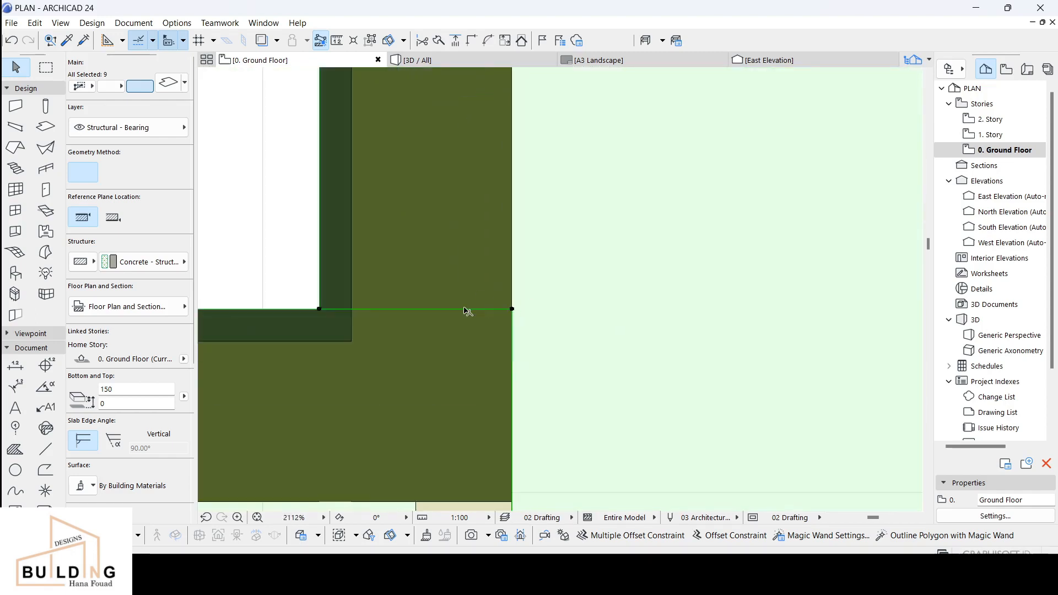
scroll(468, 312, "down", 8)
middle_click_drag(451, 450, 570, 303)
scroll(611, 336, "up", 2)
left_click(616, 336)
middle_click_drag(448, 352, 707, 343)
scroll(375, 331, "up", 2)
left_click(373, 322)
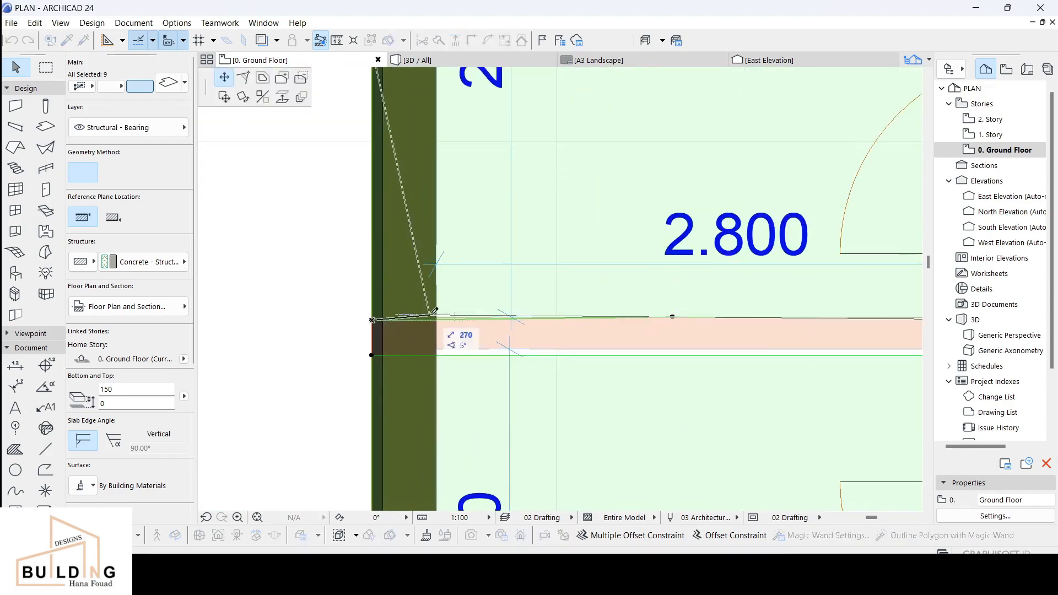
left_click(437, 321)
scroll(437, 321, "down", 2)
middle_click_drag(877, 323, 646, 314)
left_click(646, 314)
left_click(646, 311)
scroll(710, 290, "down", 2)
left_click(361, 304)
left_click(330, 305)
Step: Move the upper corners of the Bath slab across the wall to meet the Bed 3 slab's lower edge
left_click(330, 323)
left_click(329, 305)
left_click(666, 323)
left_click(666, 304)
Step: Align both ends of the shared Bath and Bed 2 slab edge with the Bath face of the dividing wall
middle_click_drag(659, 504, 624, 314)
scroll(626, 323, "up", 7)
left_click(637, 354)
left_click(638, 357)
scroll(593, 379, "down", 3)
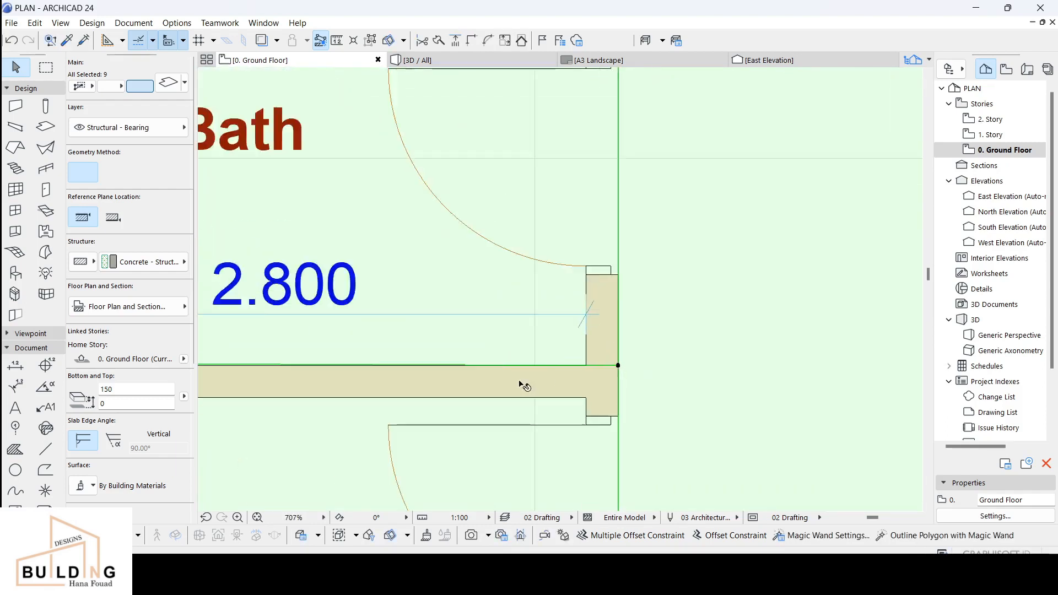
middle_click_drag(309, 375, 769, 330)
scroll(385, 322, "up", 2)
left_click(380, 320)
left_click(380, 324)
scroll(353, 408, "down", 9)
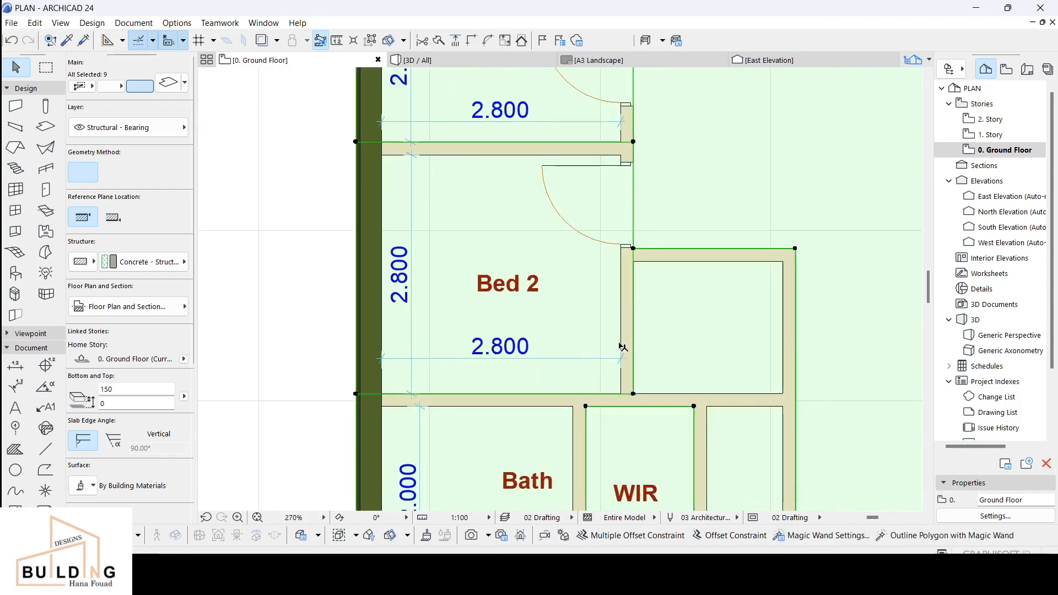
Step: Add a thin rectangle to the selected slabs across the wall at the WIR's lower corner above the Bed 1 door
scroll(633, 394, "up", 2)
middle_click_drag(633, 395, 570, 357)
scroll(499, 378, "up", 3)
middle_click_drag(499, 378, 499, 281)
scroll(499, 281, "down", 4)
middle_click_drag(502, 506, 534, 349)
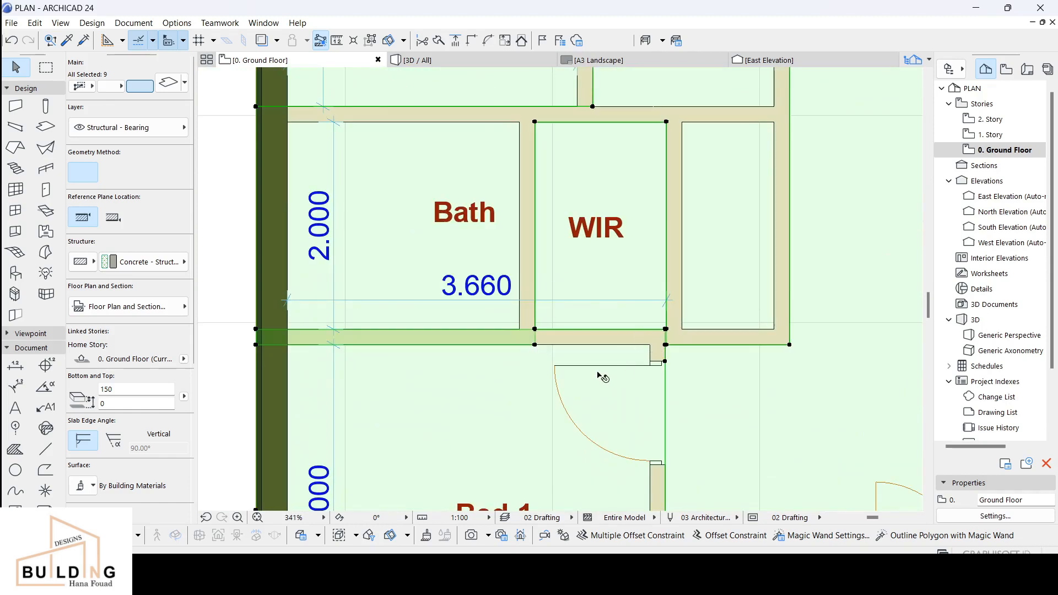
scroll(675, 333, "up", 10)
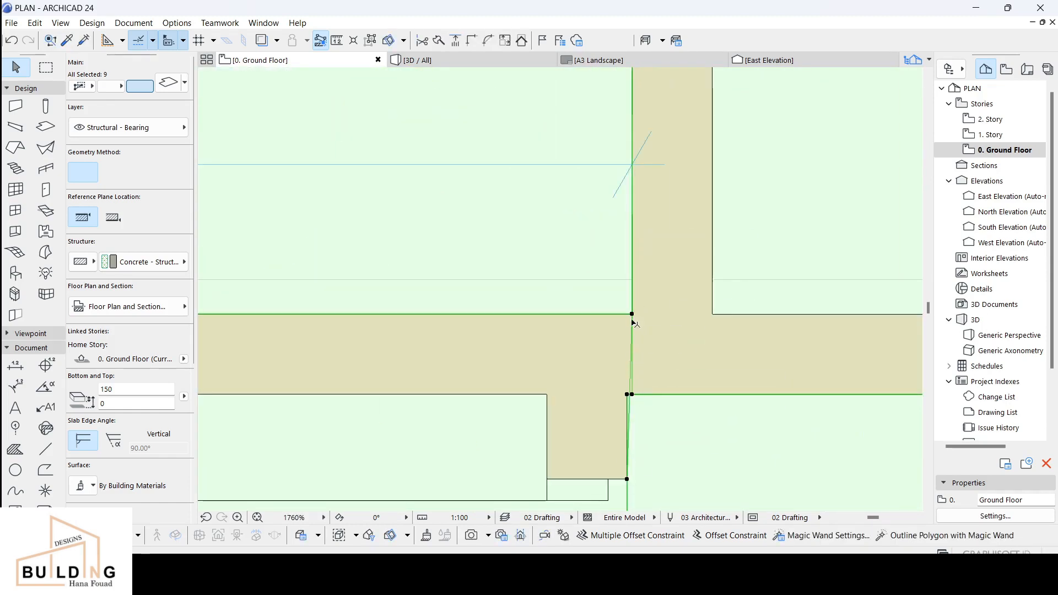
left_click(629, 316)
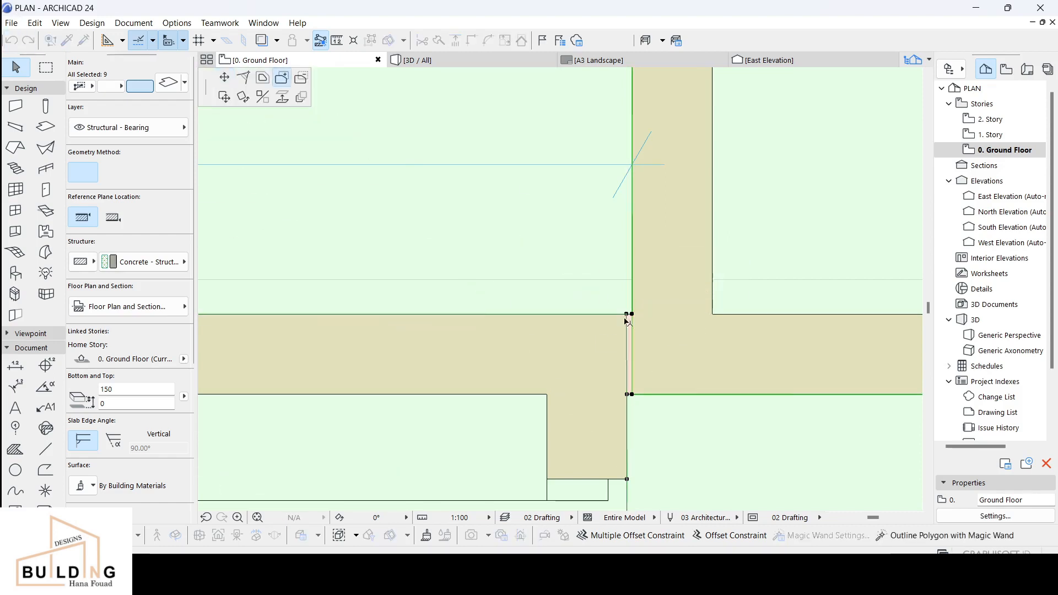
left_click(633, 395)
Step: Select only the living slab and move its sliver corner at the WIR wall junction down 150 mm to the wall's lower face
scroll(630, 391, "up", 4)
key("Escape")
left_click(638, 409)
scroll(543, 371, "down", 4)
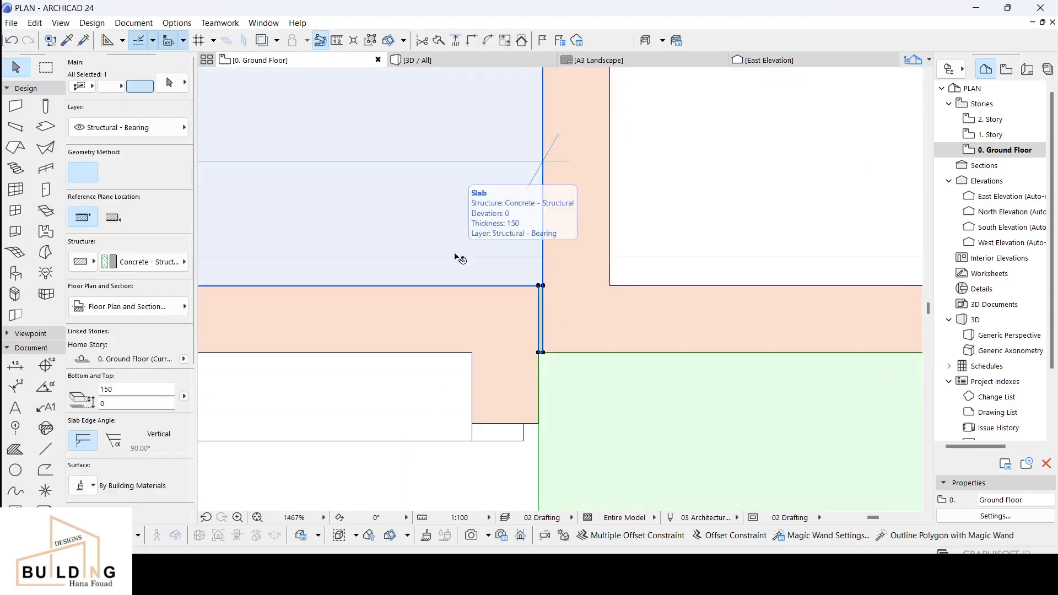
left_click(542, 297)
left_click(542, 286)
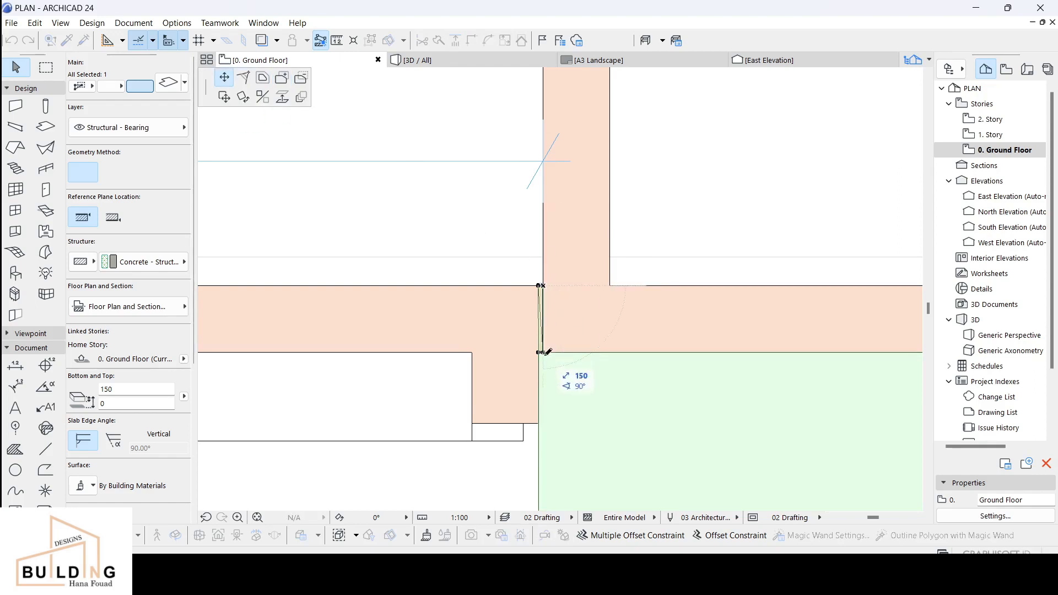
left_click(543, 353)
Step: Select the unlabelled room's slab and move its sliver corner at the WIR junction to the wall's lower face
left_click(650, 256)
left_click(539, 286)
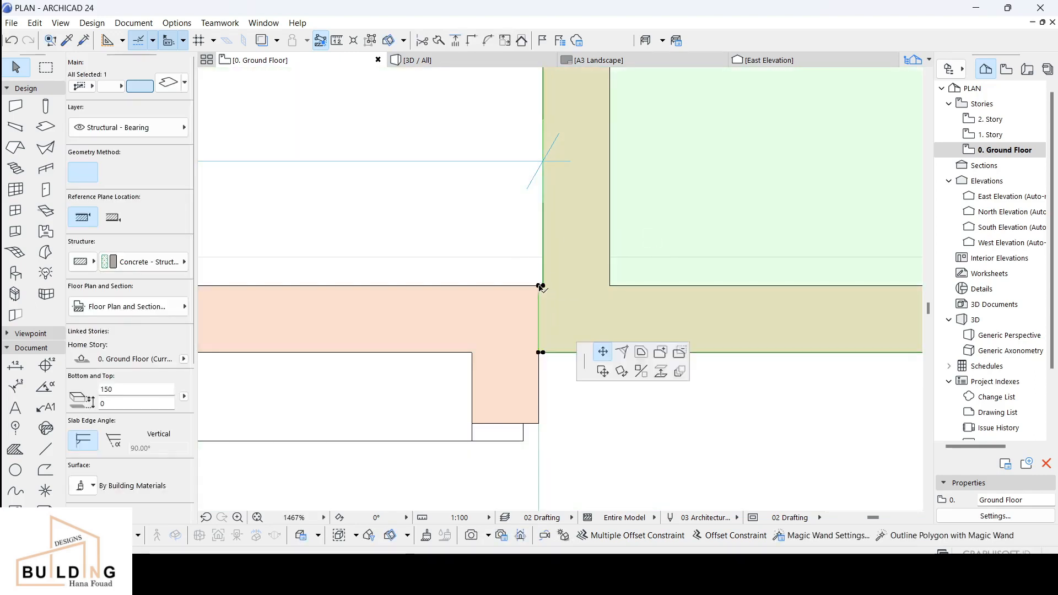
left_click(542, 353)
key("Escape")
Step: Select neighbouring room slabs and examine how their edges meet around Bed 1's outer wall
left_click(518, 249)
left_click(420, 390, "shift")
left_click(433, 220, "shift")
left_click(405, 262, "shift")
left_click(634, 253, "shift")
left_click(593, 404, "shift")
scroll(621, 265, "down", 4)
scroll(302, 412, "up", 4)
scroll(302, 412, "down", 3)
scroll(479, 281, "up", 3)
scroll(484, 281, "down", 3)
scroll(551, 331, "up", 4)
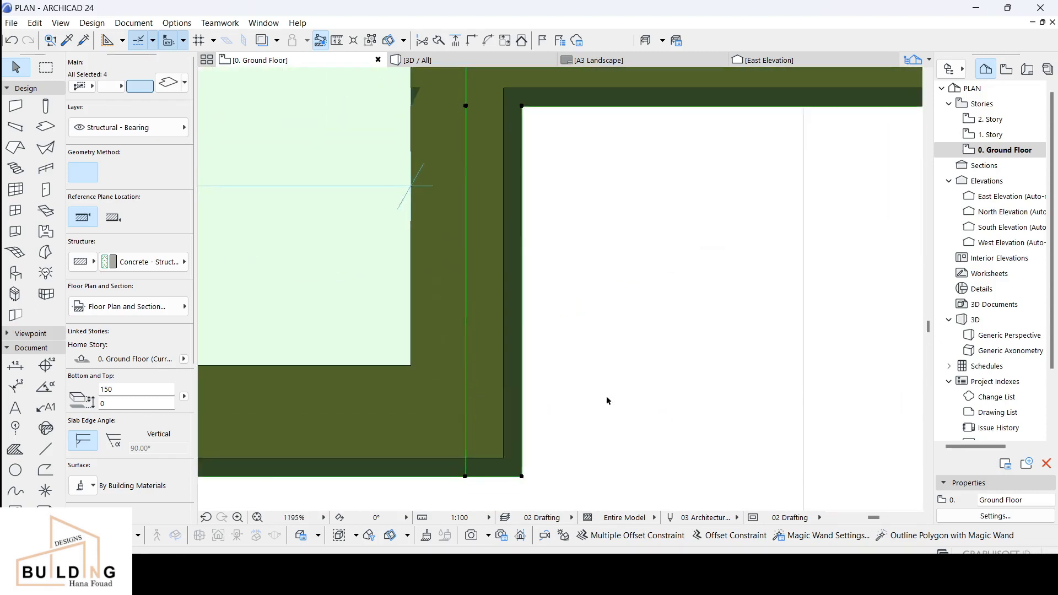
scroll(607, 400, "down", 10)
key("Escape")
middle_click_drag(518, 144, 503, 105)
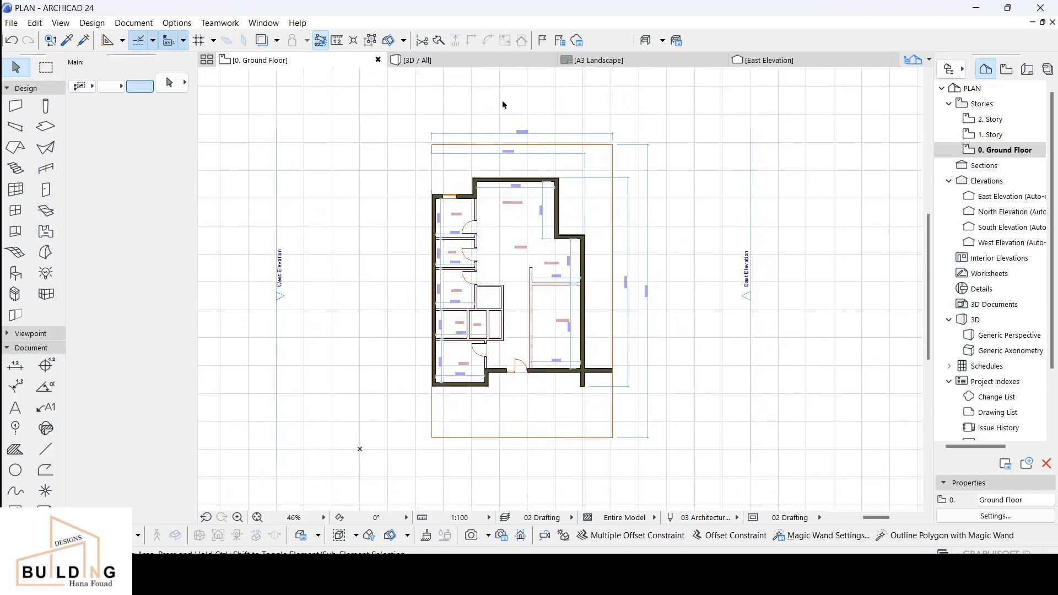
Step: Inspect the floor slabs in the 3D view, checking the rooms, Bed 1 doorway and front entrance from inside and outside
left_click(477, 60)
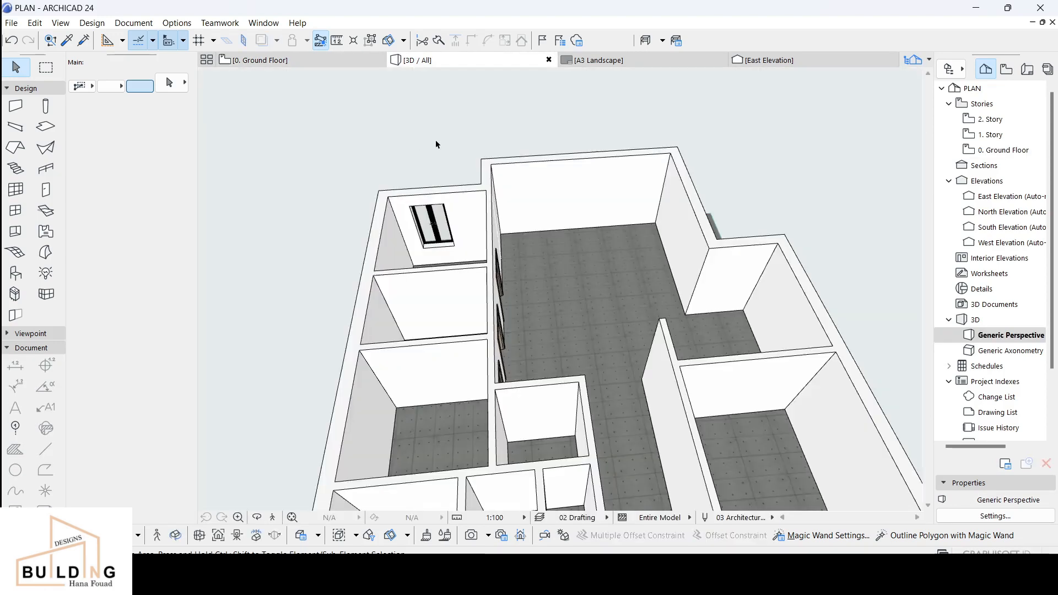
scroll(568, 262, "up", 5)
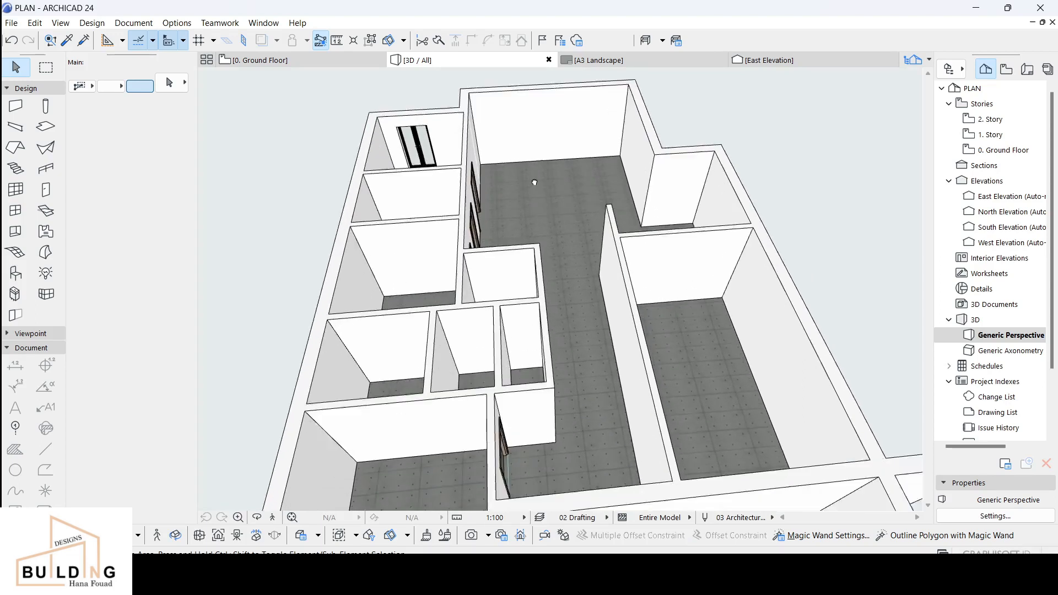
left_click_drag(515, 327, 406, 311)
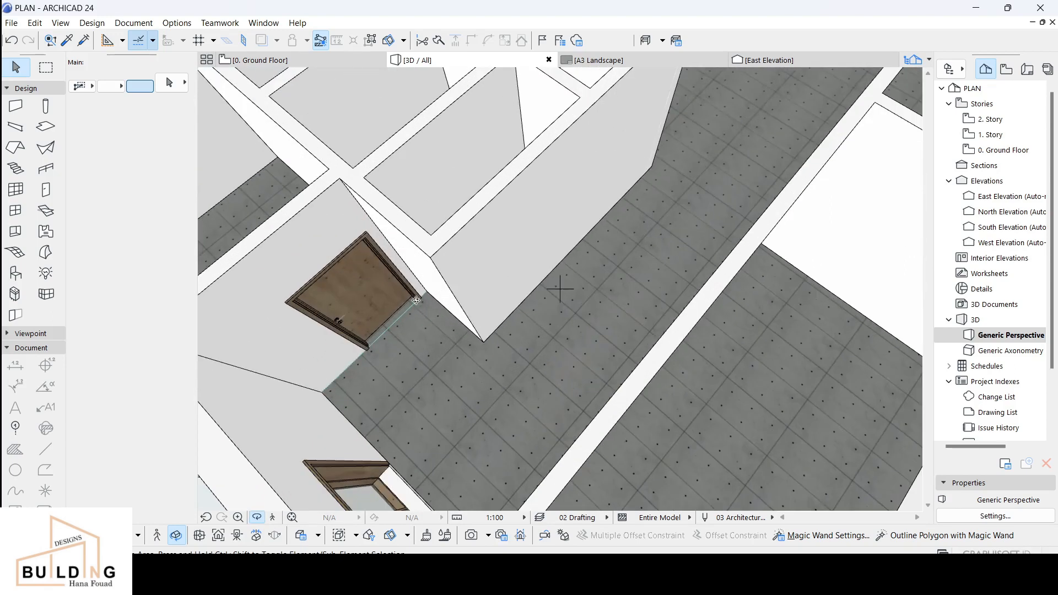
left_click_drag(384, 344, 449, 358)
mouse_move(449, 357)
middle_mouse_down()
mouse_move(584, 451)
mouse_move(673, 489)
middle_mouse_up()
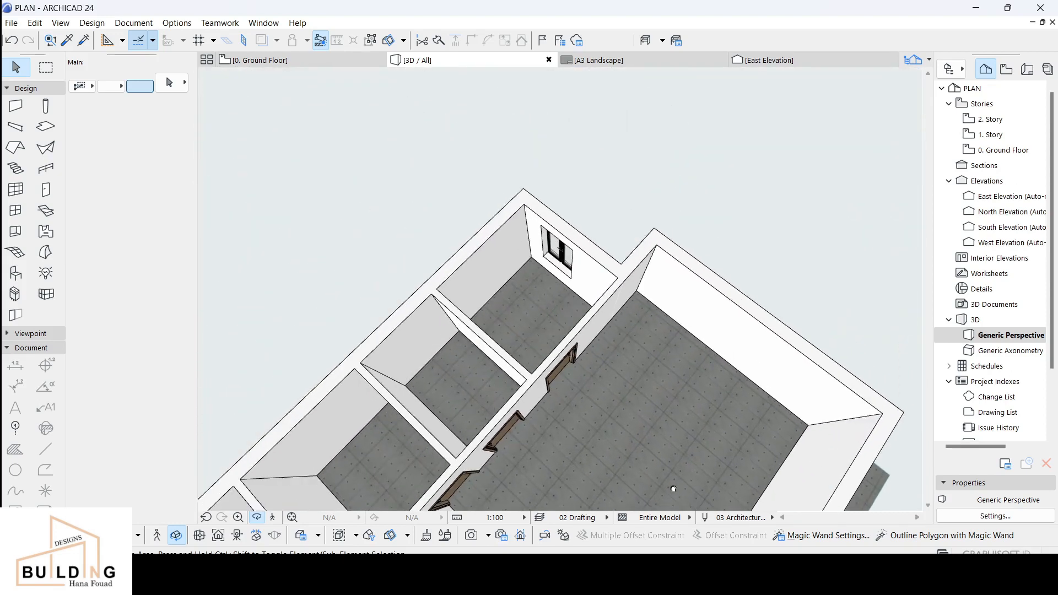
mouse_move(598, 448)
middle_mouse_down()
mouse_move(633, 474)
mouse_move(349, 383)
mouse_move(289, 336)
mouse_move(583, 234)
mouse_move(648, 187)
middle_mouse_up()
left_click_drag(476, 368, 547, 316)
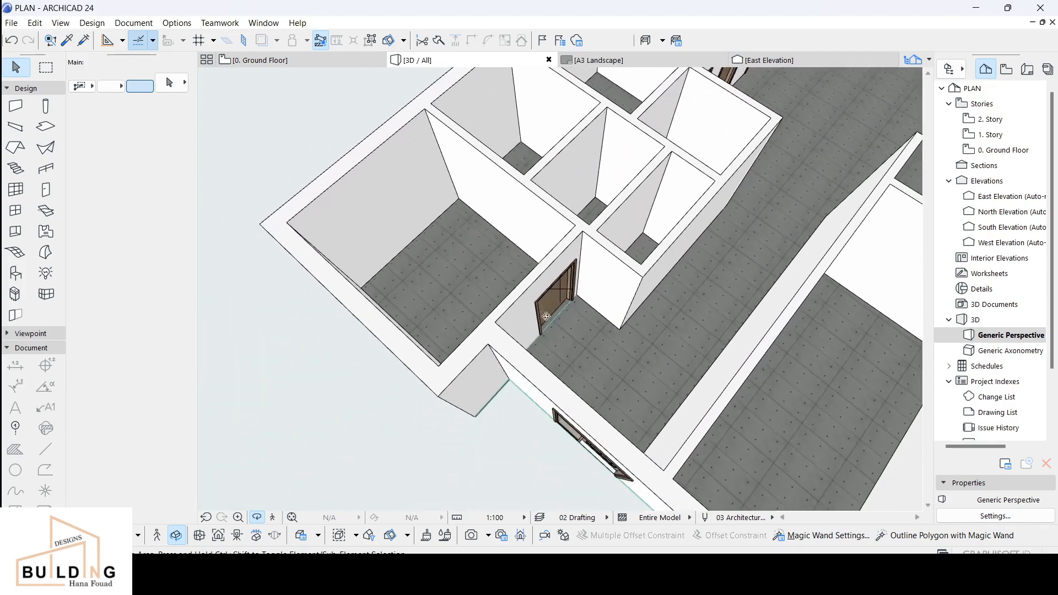
left_click_drag(470, 359, 756, 335)
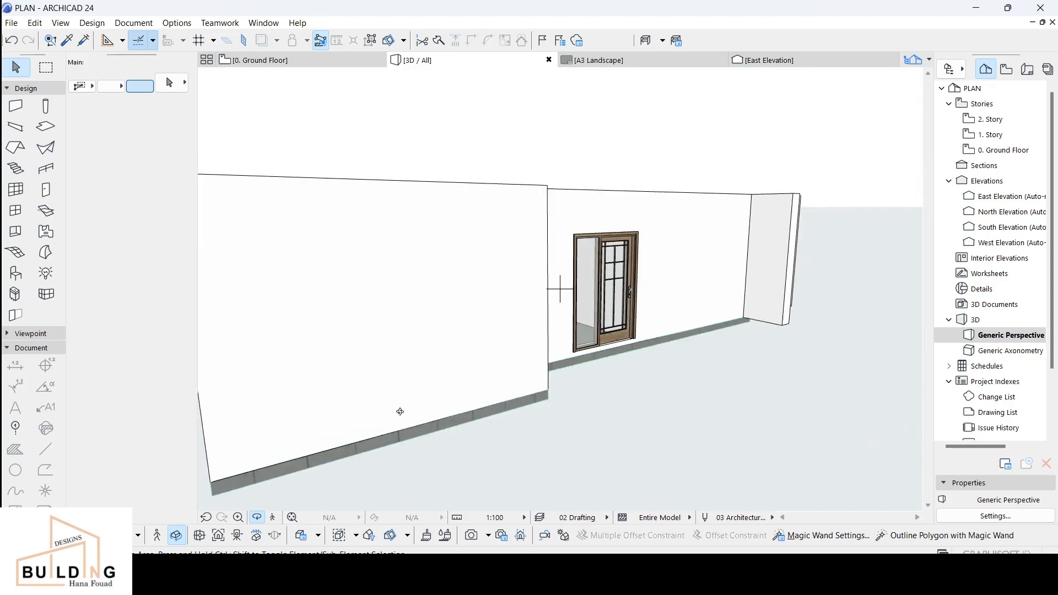
left_click_drag(738, 296, 559, 353)
left_click_drag(630, 212, 589, 303)
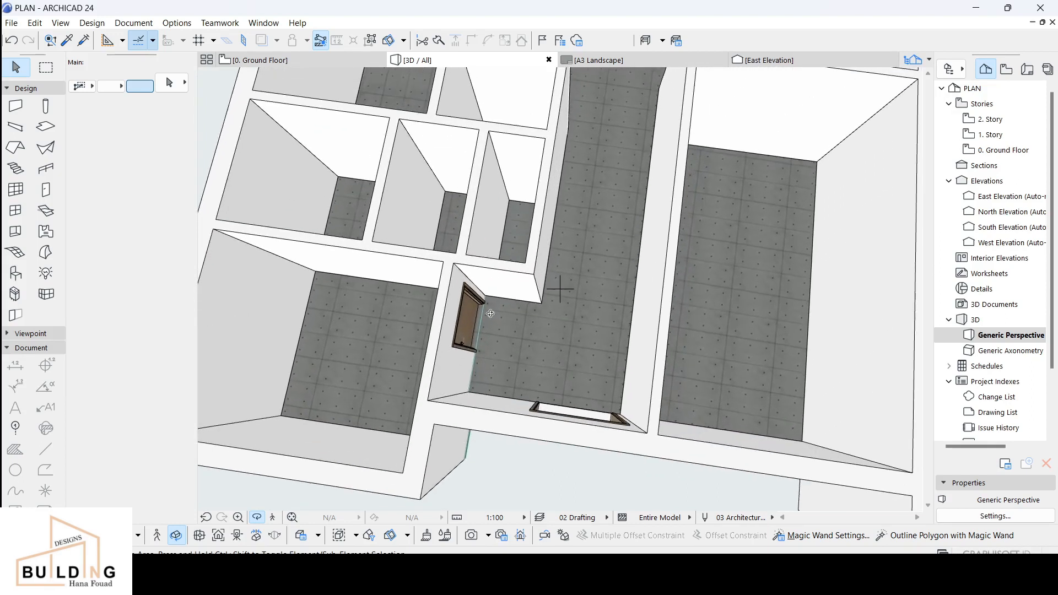
Step: On the ground floor plan, select the living and Bed 1 slabs and move the door jamb slab corner up to the hallway wall corner
left_click(297, 58)
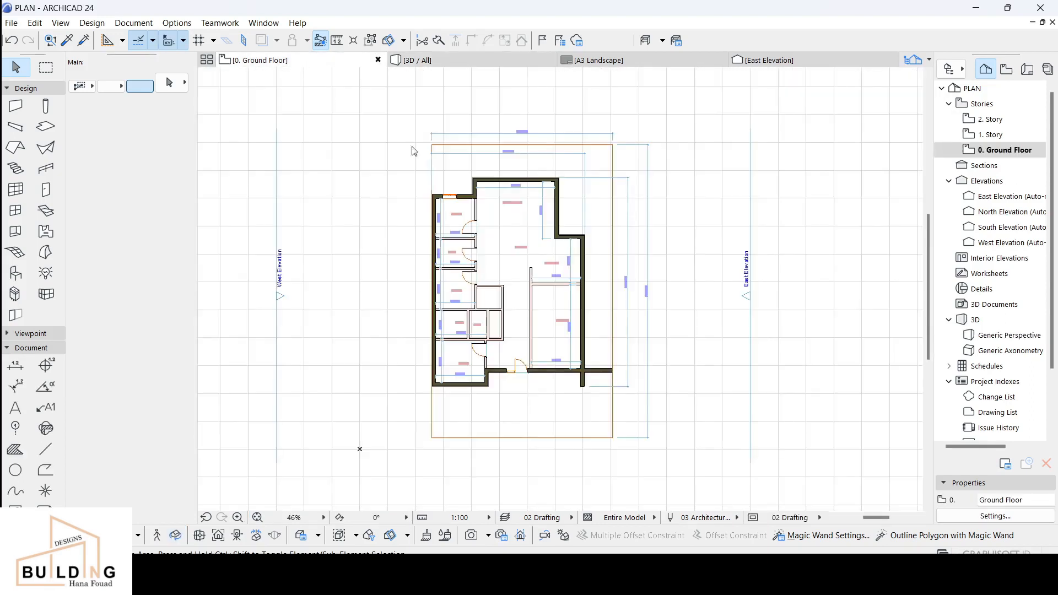
scroll(503, 347, "up", 6)
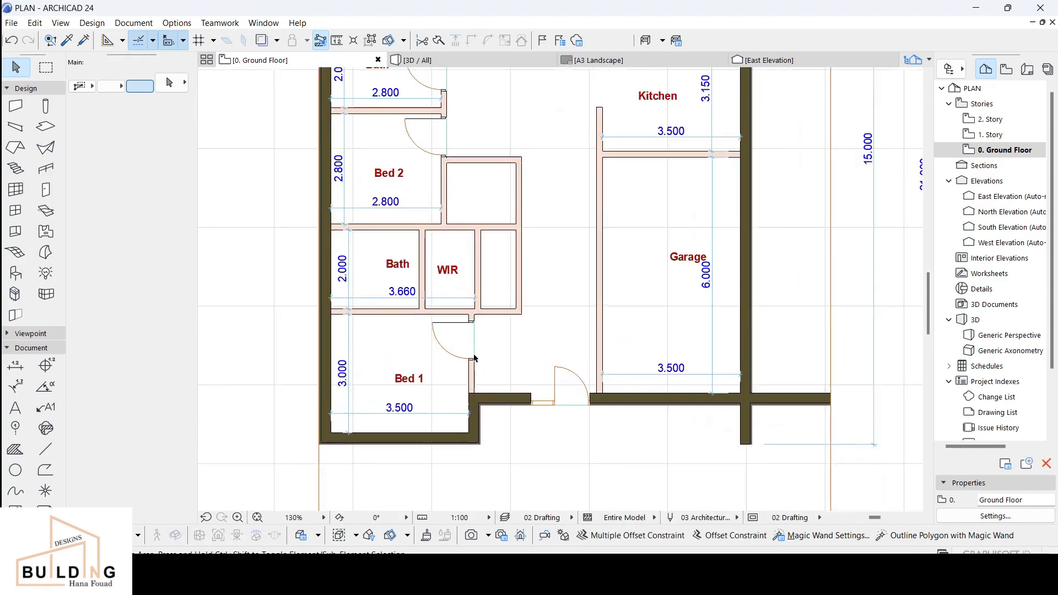
left_click(501, 347)
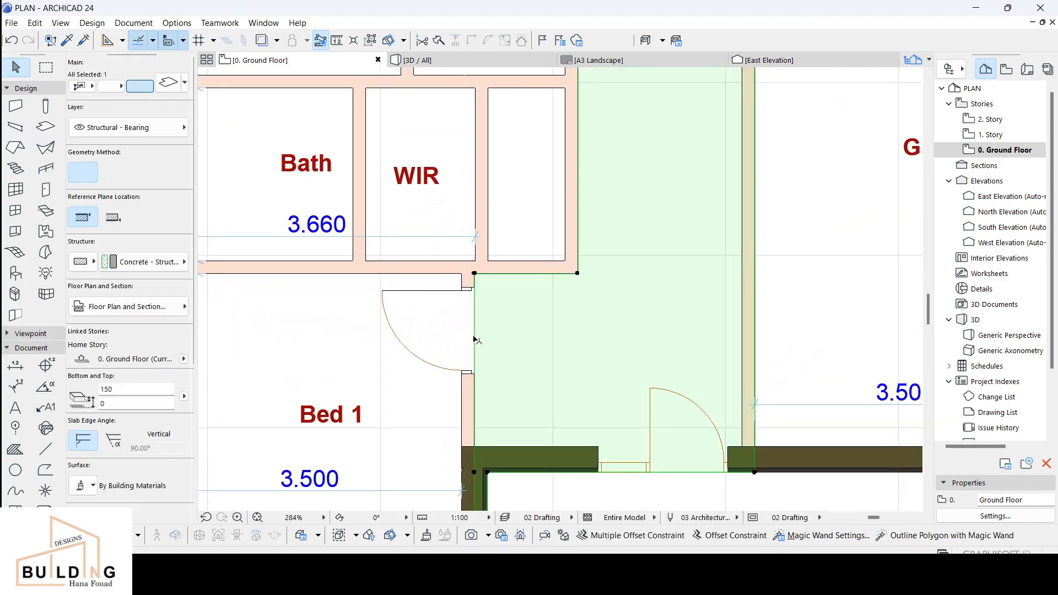
scroll(460, 350, "down", 2)
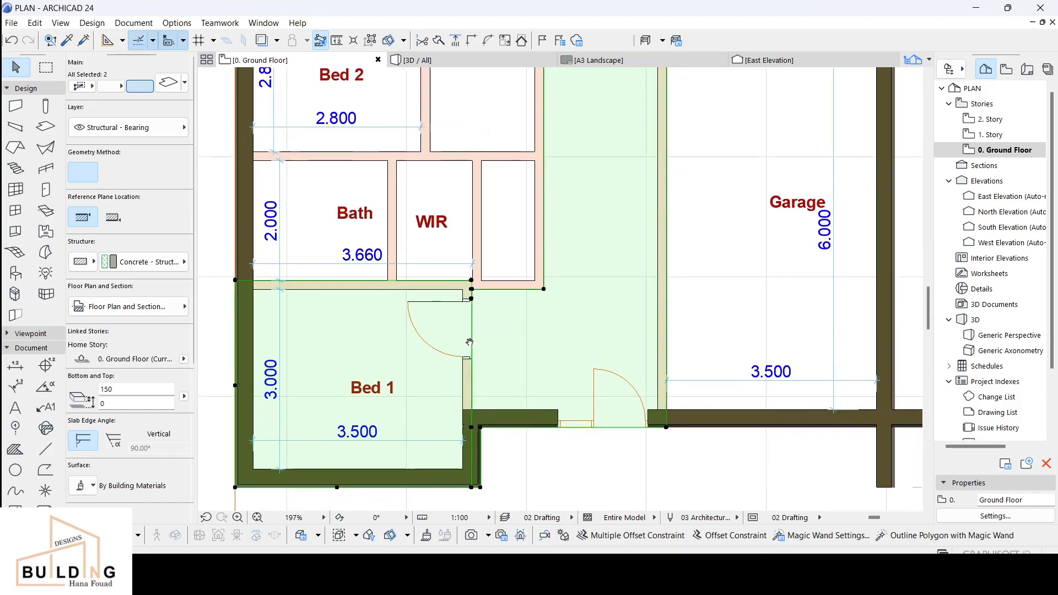
scroll(493, 325, "up", 2)
scroll(494, 325, "up", 6)
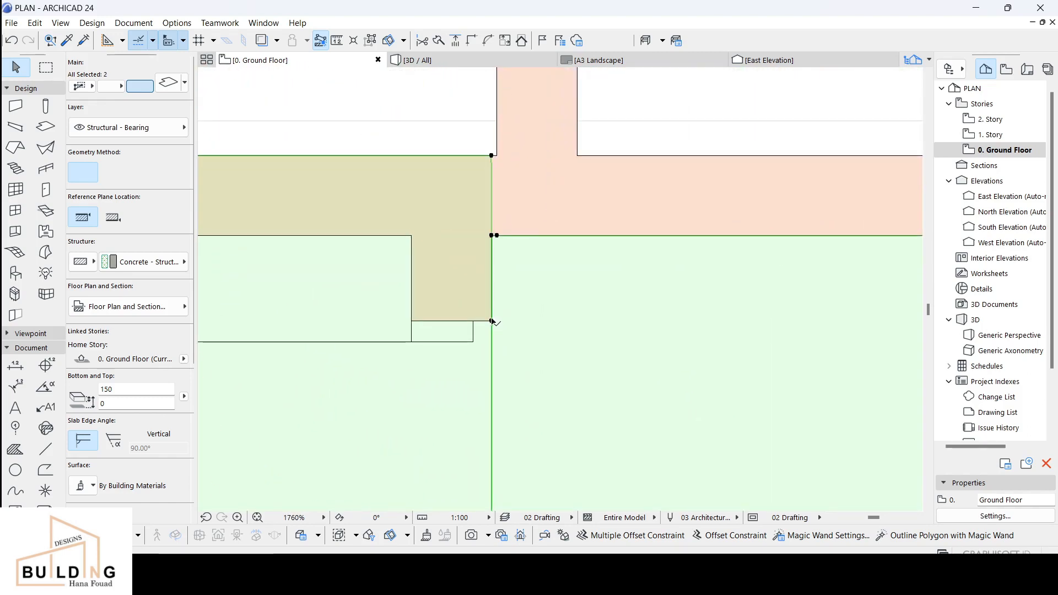
left_click(492, 321)
left_click(494, 233)
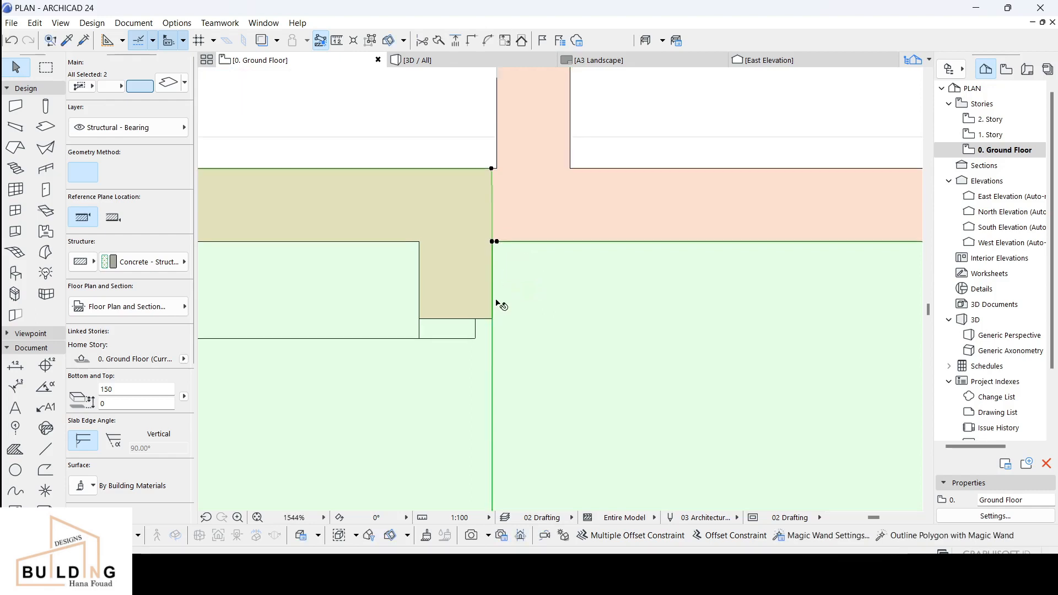
Step: Move the slab corner inside Bed 1's outer side wall up 300 mm to the front wall's inner face
scroll(514, 378, "down", 5)
scroll(481, 361, "up", 3)
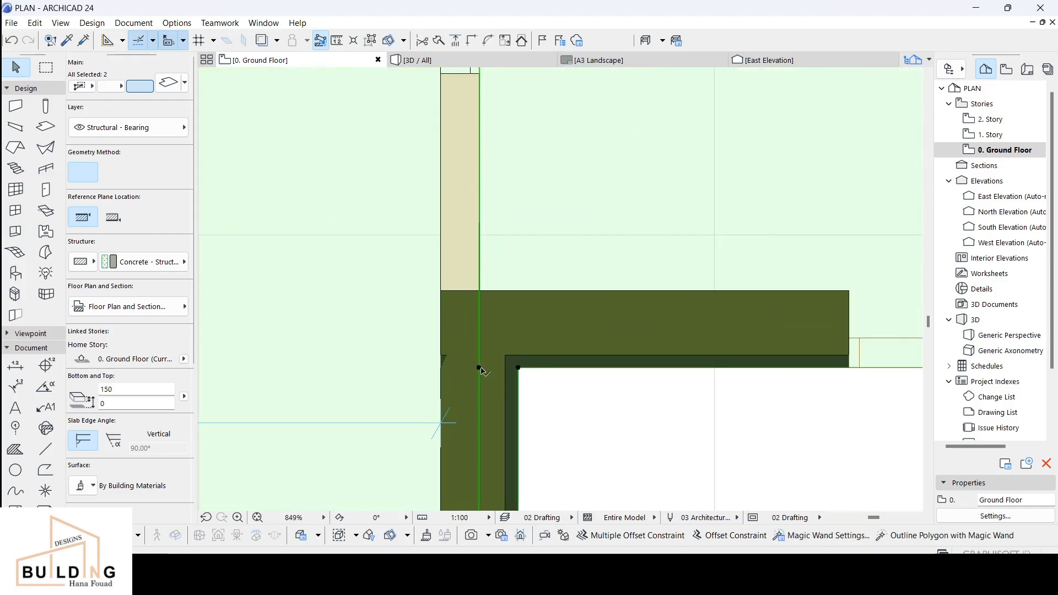
left_click(479, 369)
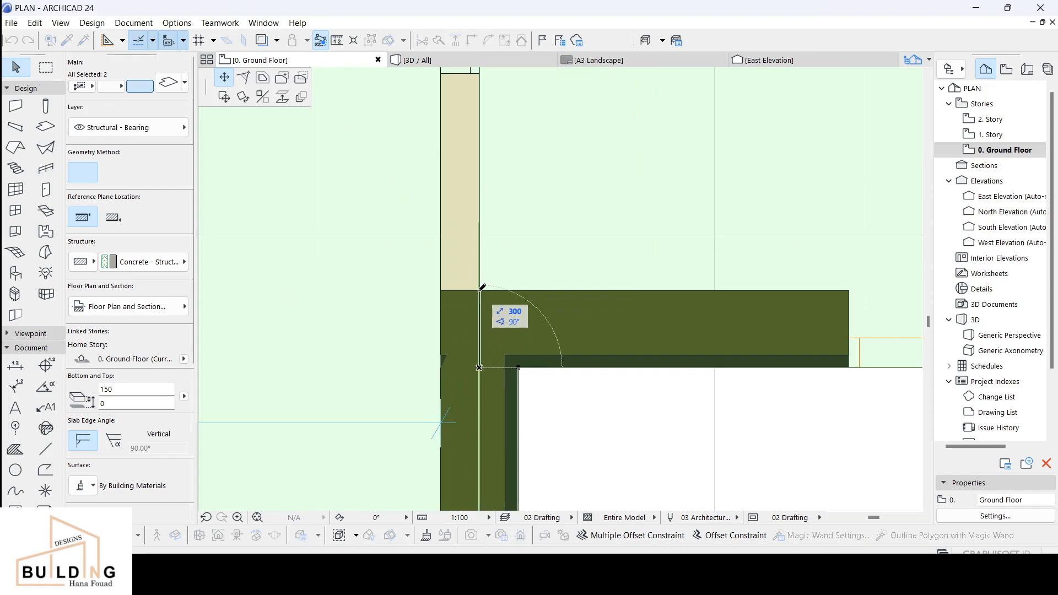
left_click(480, 290)
Step: Shift the Bed 1 and living slab boundary corners at the front wall's inner face and the outer wall's lower edge toward the entrance side
scroll(481, 294, "up", 6)
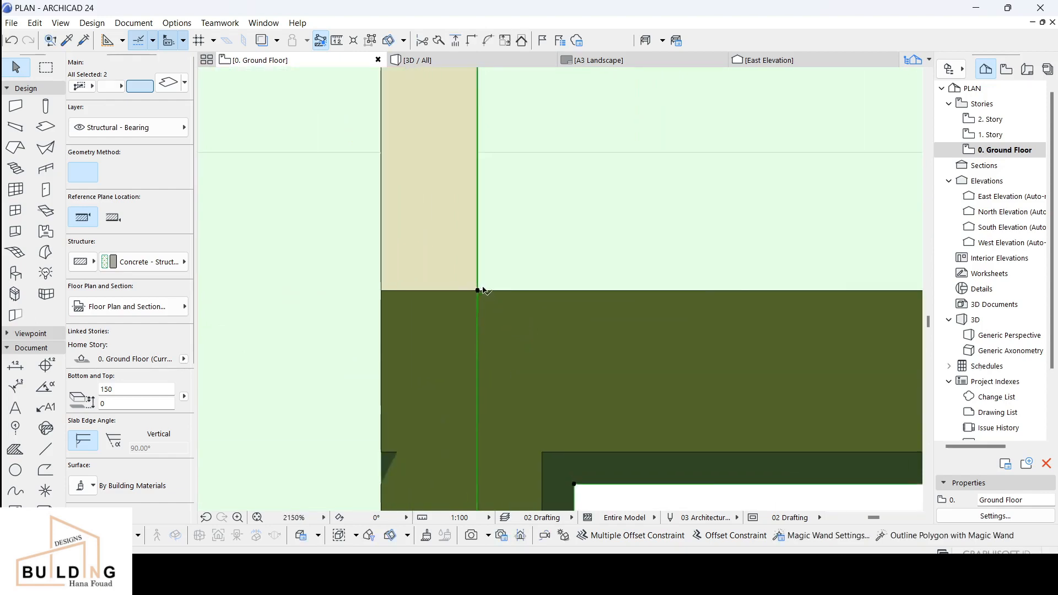
left_click(468, 302)
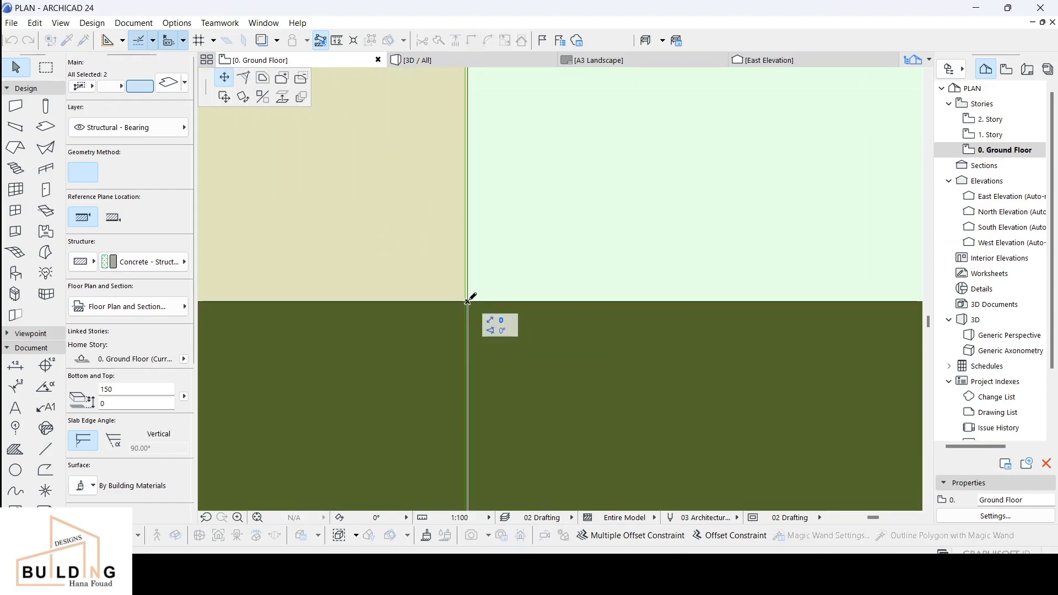
left_click(513, 301)
scroll(501, 336, "down", 6)
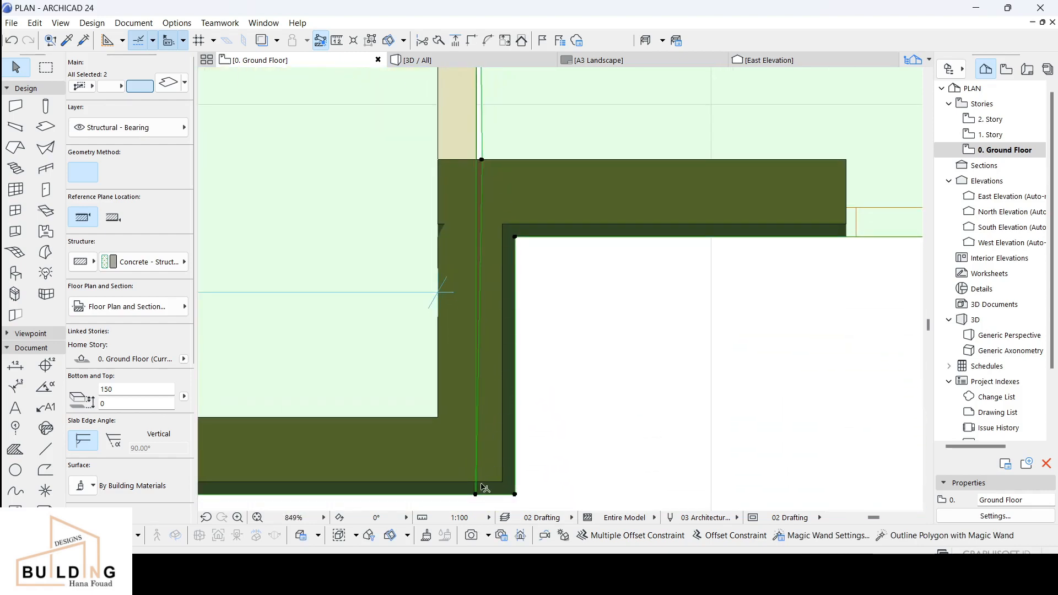
left_click(477, 495)
left_click(489, 494)
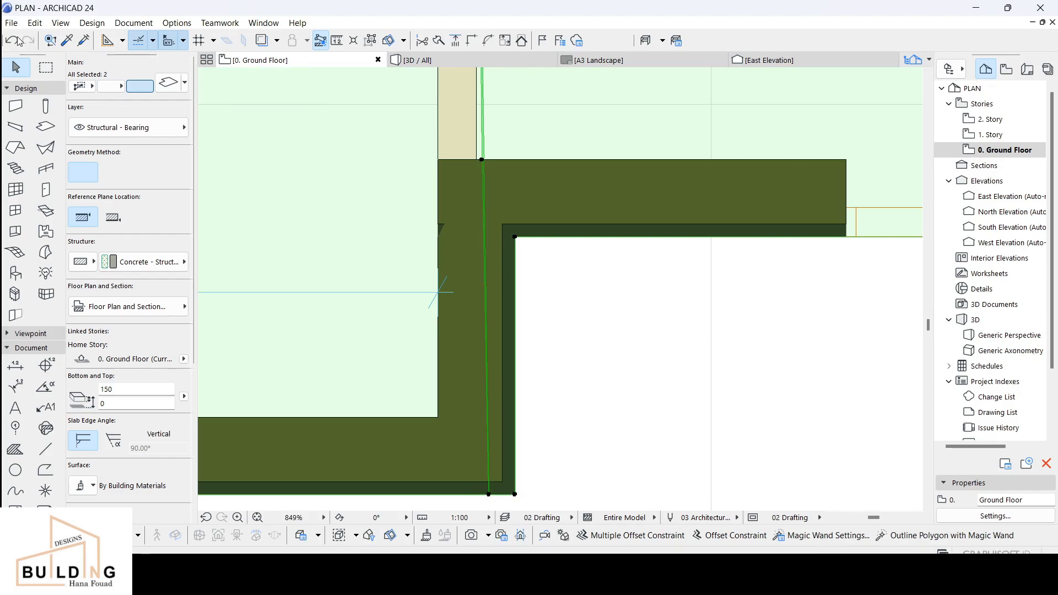
Step: Undo the last boundary corner shift, then move only the living slab's outer-edge boundary corner up into the front wall
left_click(13, 41)
key("Escape")
left_click(588, 126)
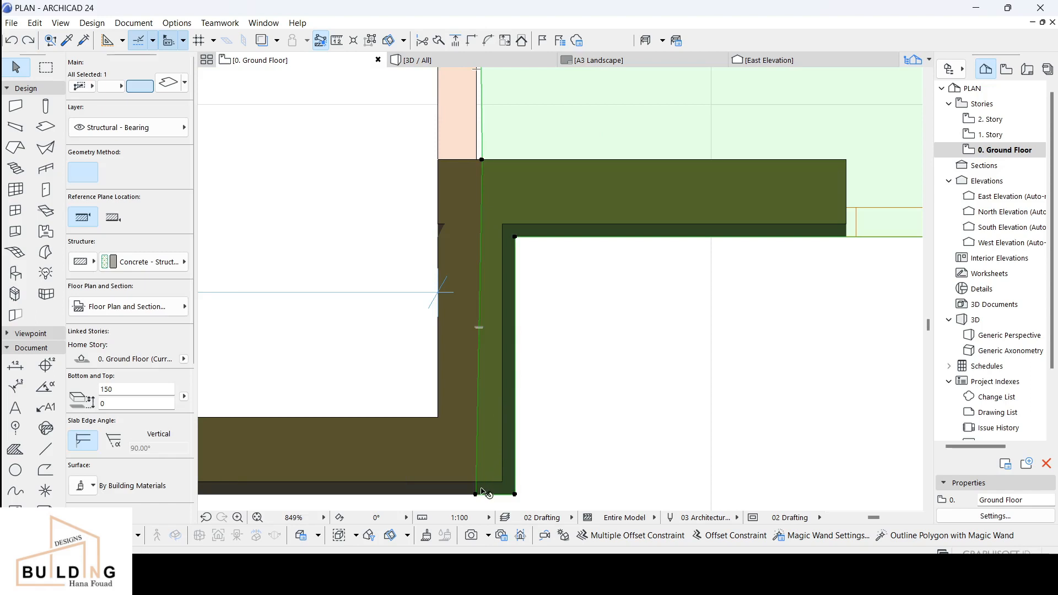
left_click(476, 495)
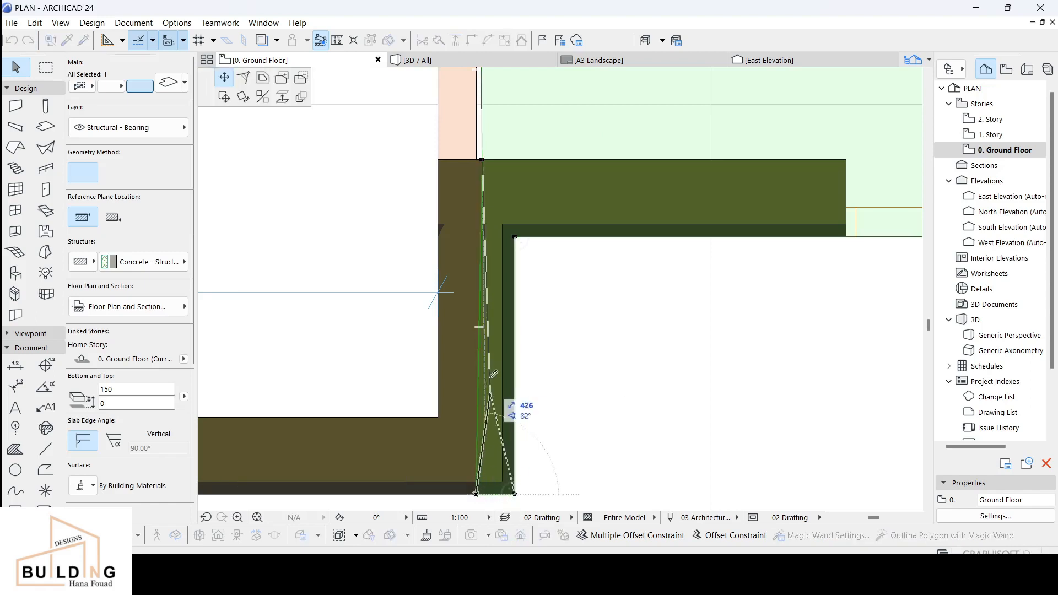
left_click(511, 193)
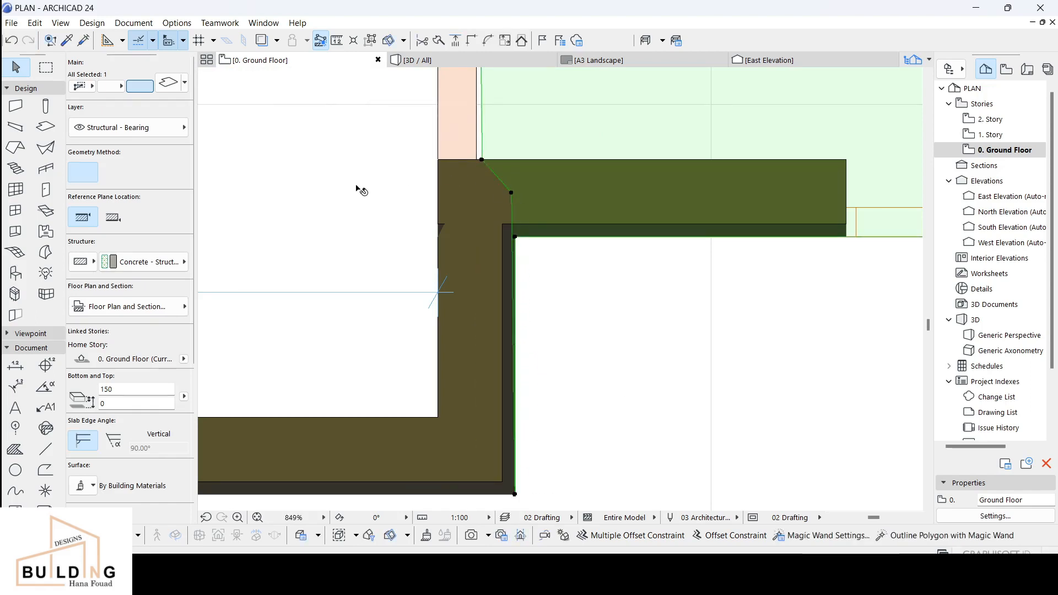
Step: Add the Bed 1 slab to the selection and move its outer-edge boundary corner up to the hallway wall corner
left_click(363, 229, "shift")
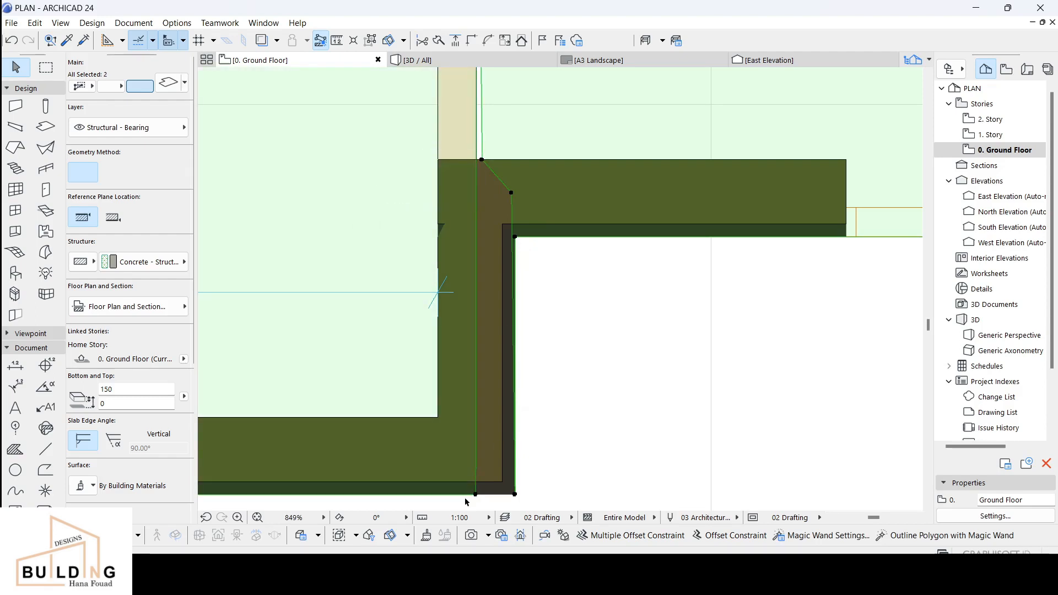
left_click(476, 495)
scroll(484, 158, "up", 2)
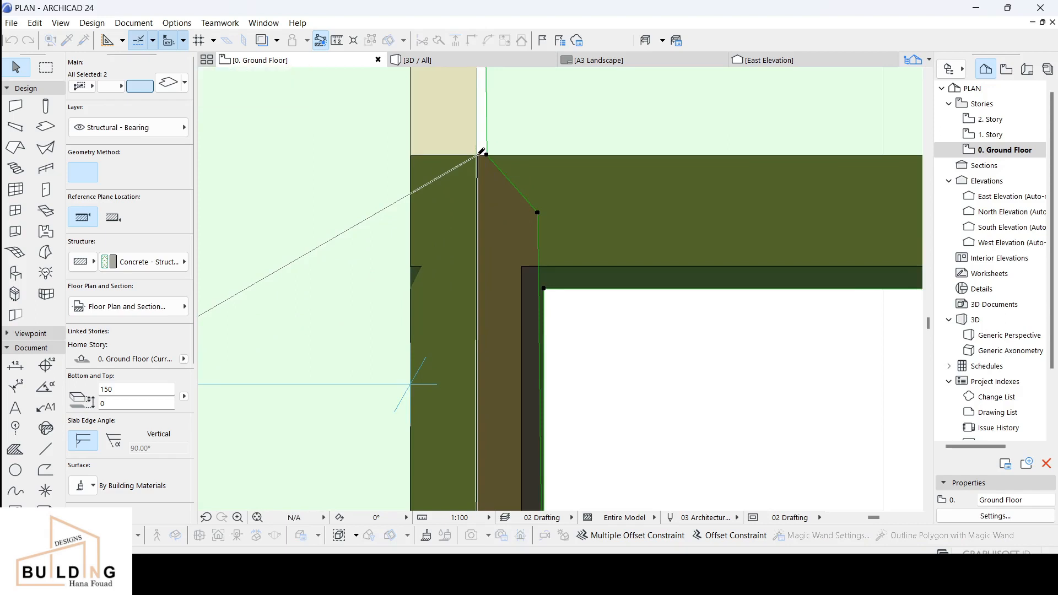
scroll(481, 154, "up", 3)
left_click(470, 156)
Step: Add a new corner to the Bed 1 slab's diagonal edge and place it straight below on the outer wall's lower edge
scroll(465, 307, "down", 2)
middle_click_drag(464, 362, 487, 111)
scroll(482, 284, "down", 2)
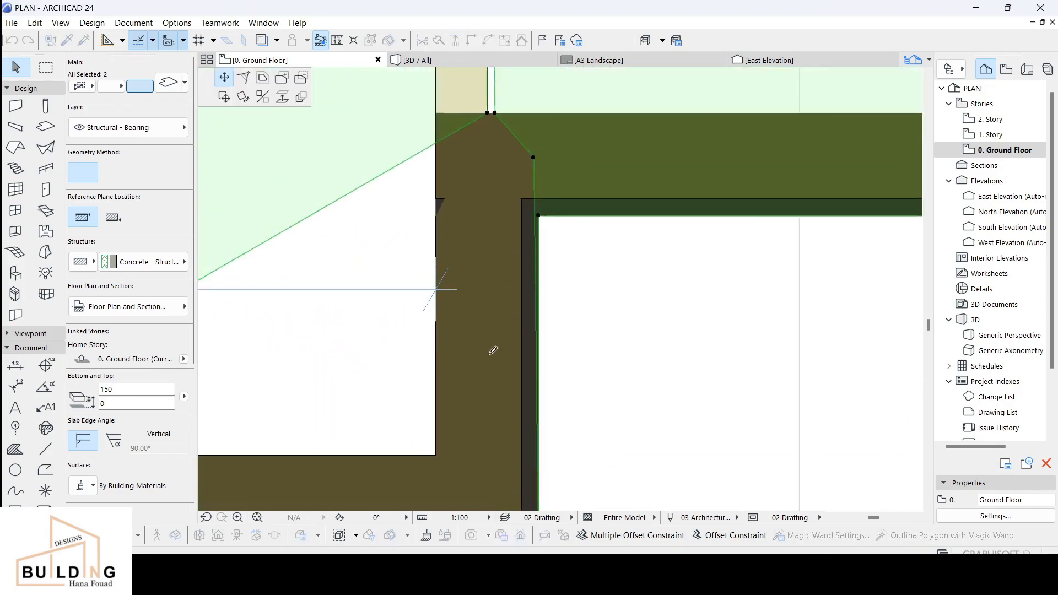
middle_click_drag(493, 350, 485, 196)
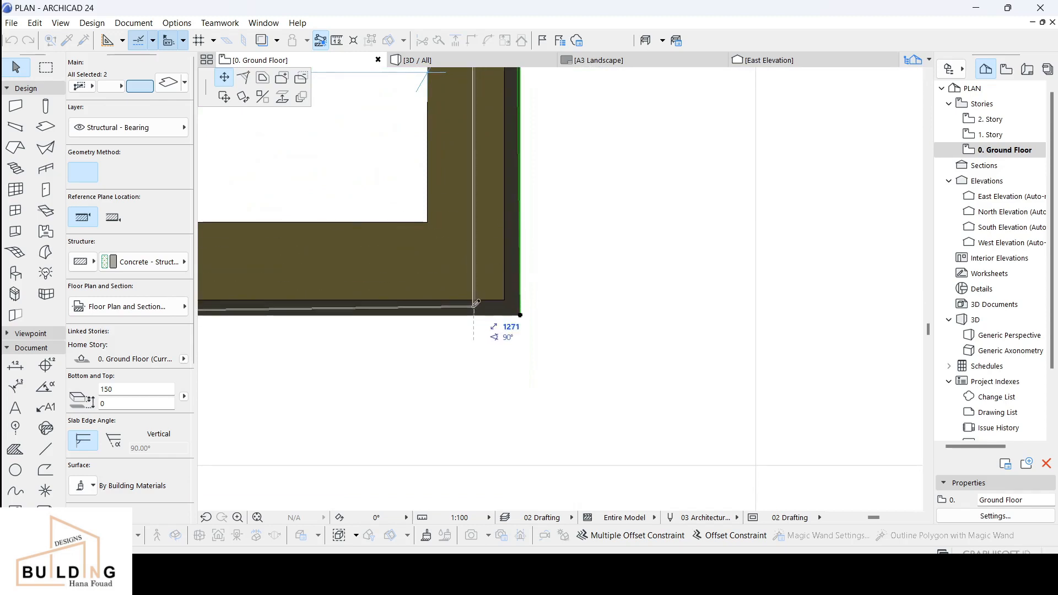
left_click(479, 310)
Step: Move the living slab corner inside the front wall down to meet the Bed 1 slab corner on the outer wall's lower edge
scroll(496, 265, "down", 4)
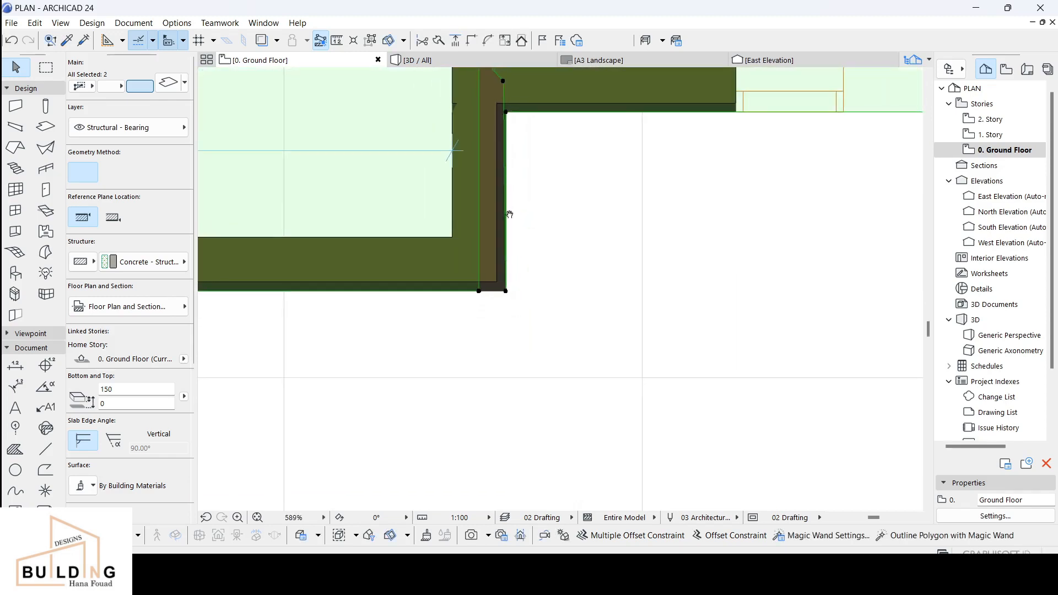
left_click(513, 212)
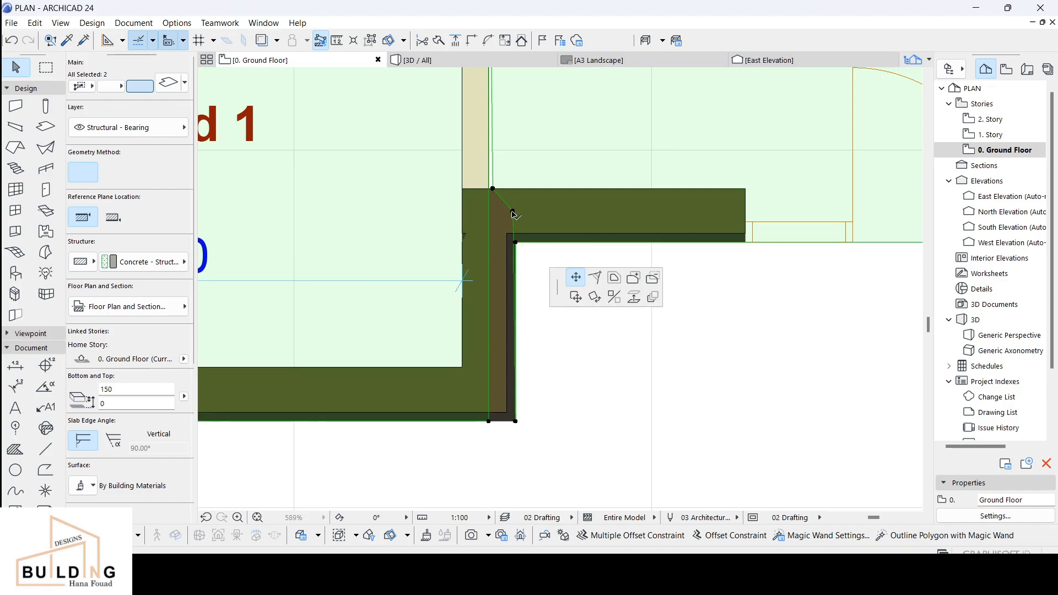
scroll(499, 414, "up", 3)
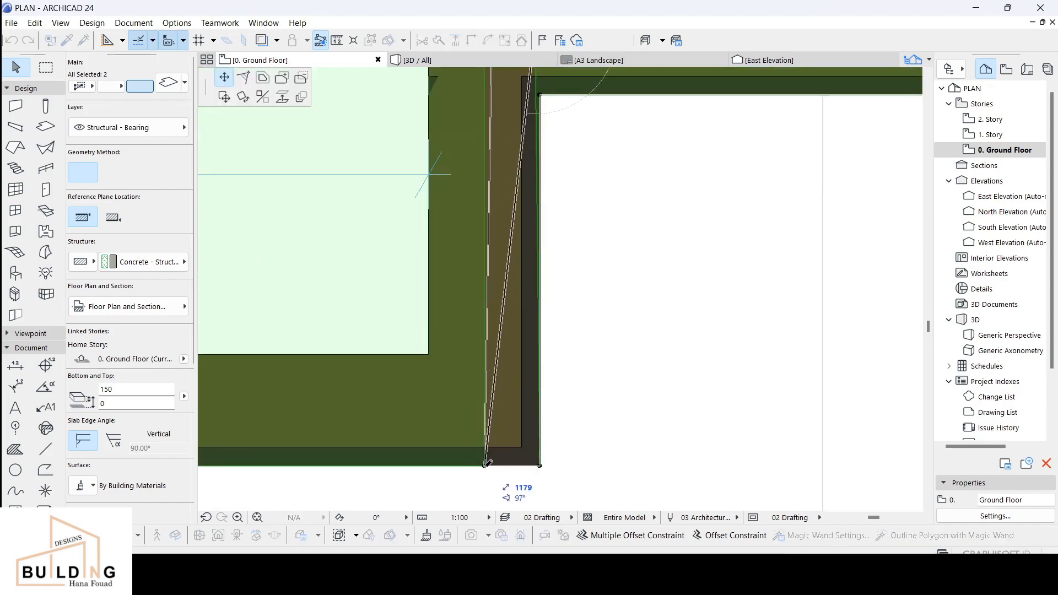
left_click(485, 466)
Step: Move the living slab corner at the front wall's inner face onto the hallway wall corner, meeting the Bed 1 slab, and deselect both slabs
scroll(537, 278, "down", 3)
middle_click_drag(534, 199, 529, 366)
scroll(512, 259, "up", 5)
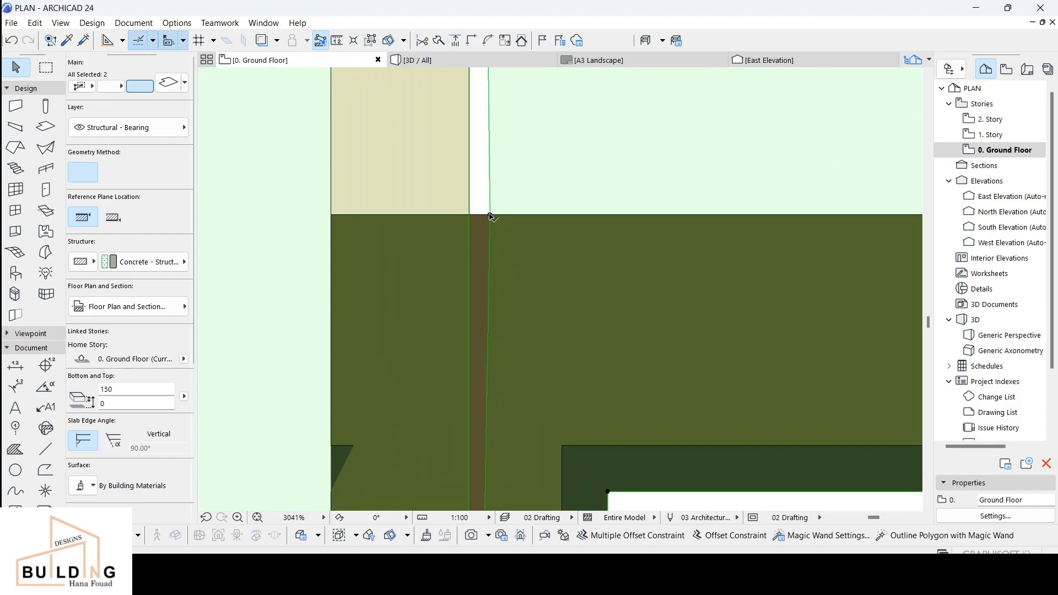
left_click(490, 216)
left_click(490, 215)
scroll(489, 226, "down", 8)
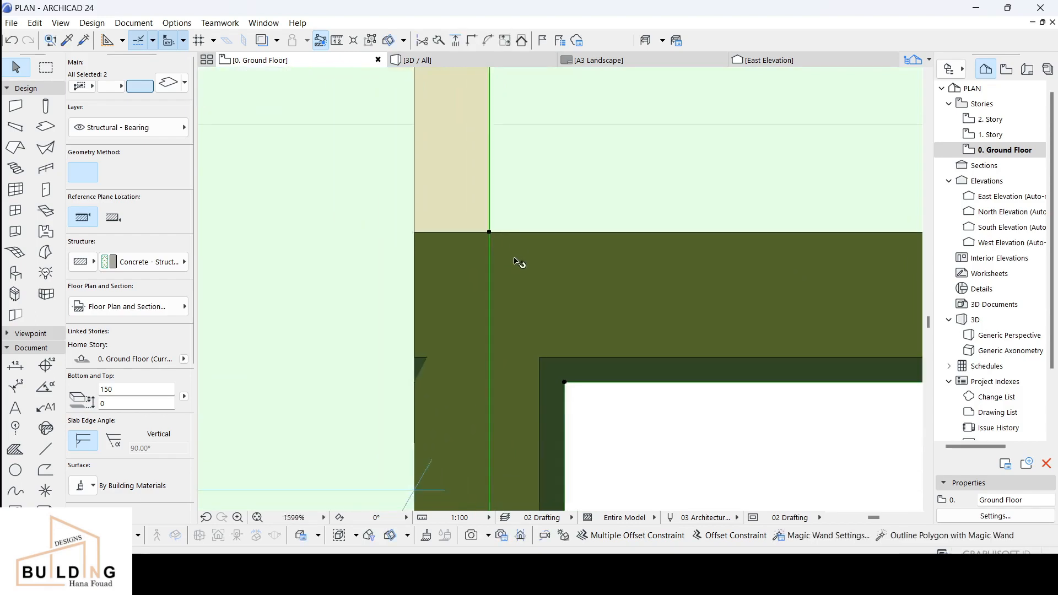
middle_click_drag(571, 288, 513, 415)
left_click(523, 375)
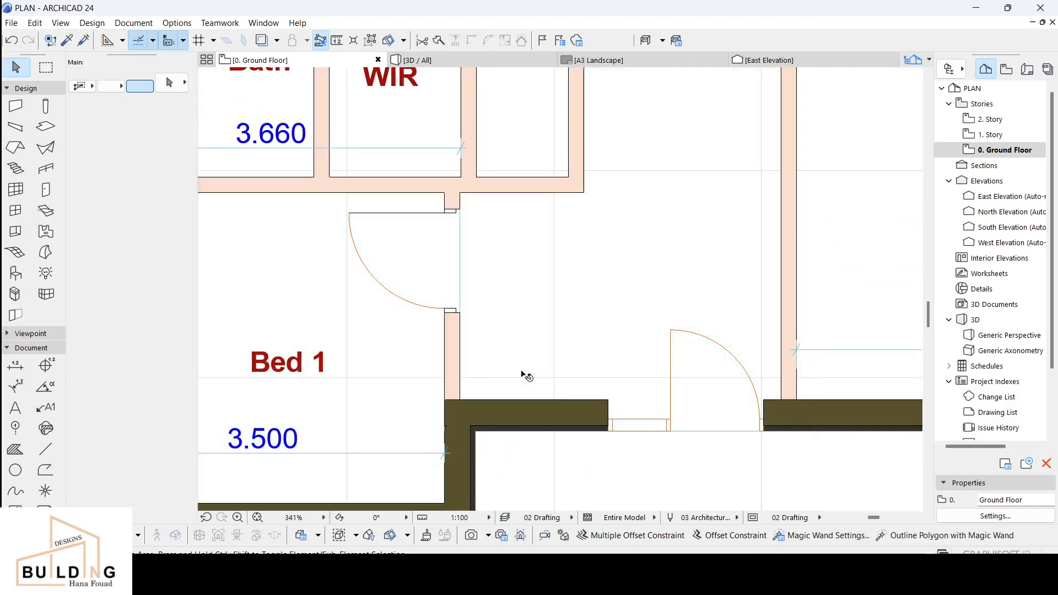
Step: In the 3D view, override the living and hallway slab's top surface with Parquet - 01
left_click(506, 65)
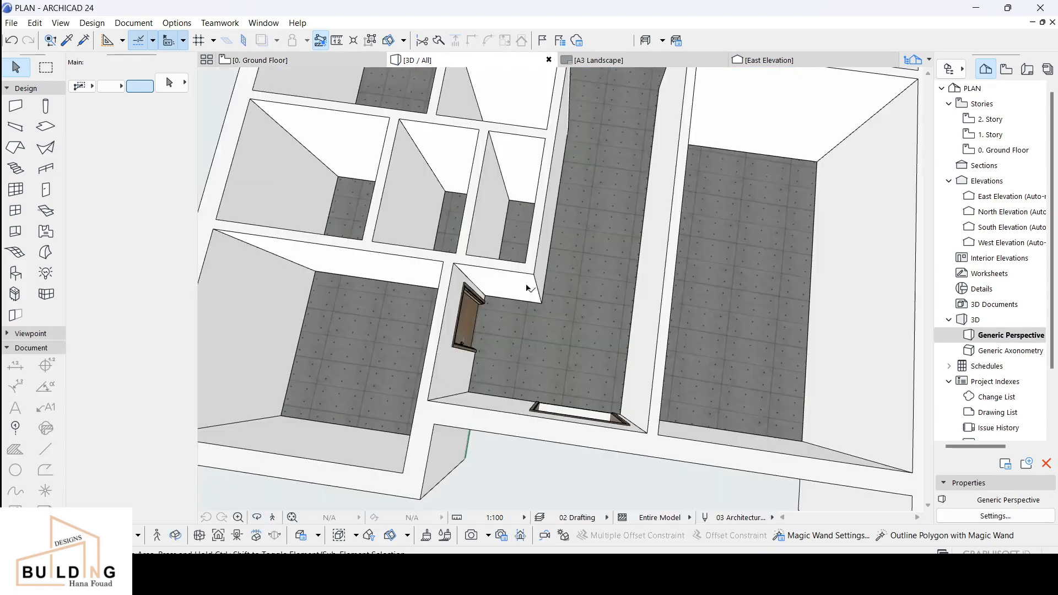
left_click_drag(503, 346, 448, 254)
middle_click_drag(394, 277, 485, 413)
scroll(621, 236, "down", 1)
middle_click_drag(627, 165, 563, 404)
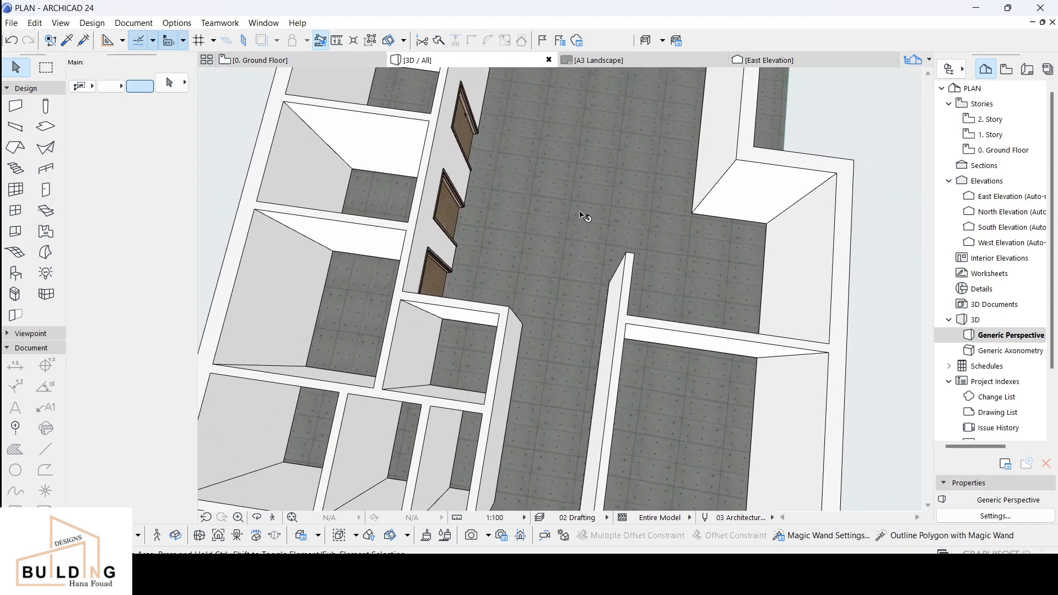
left_click(583, 217)
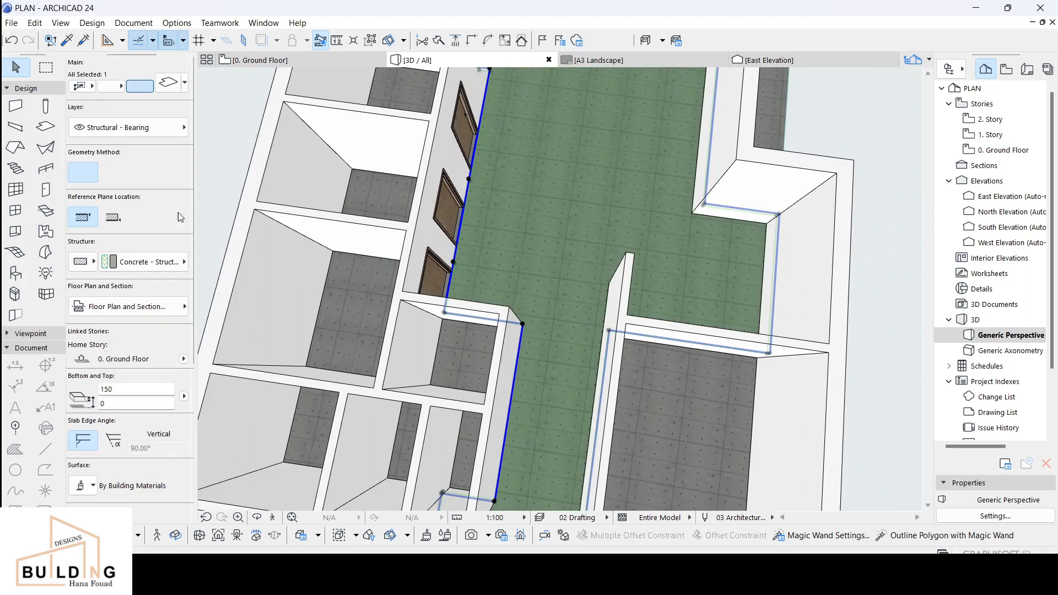
scroll(120, 379, "down", 3)
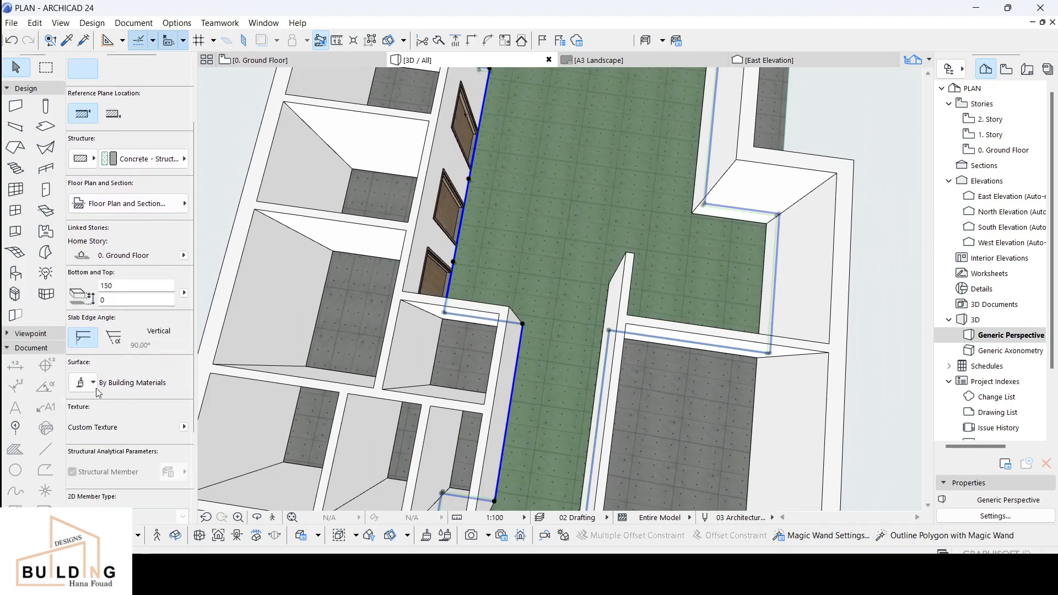
left_click(92, 383)
left_click(83, 422)
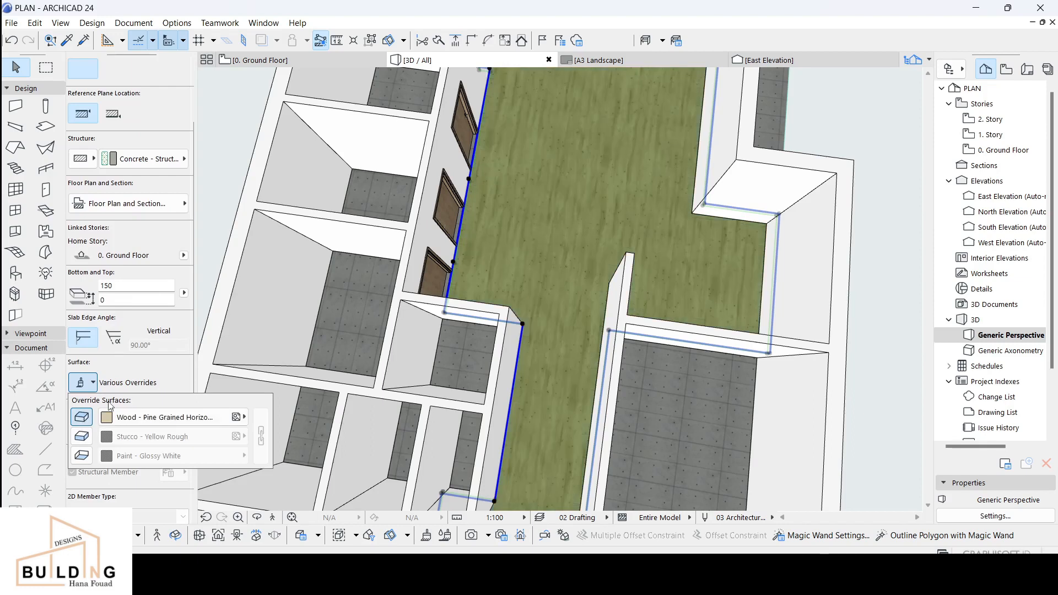
left_click(176, 419)
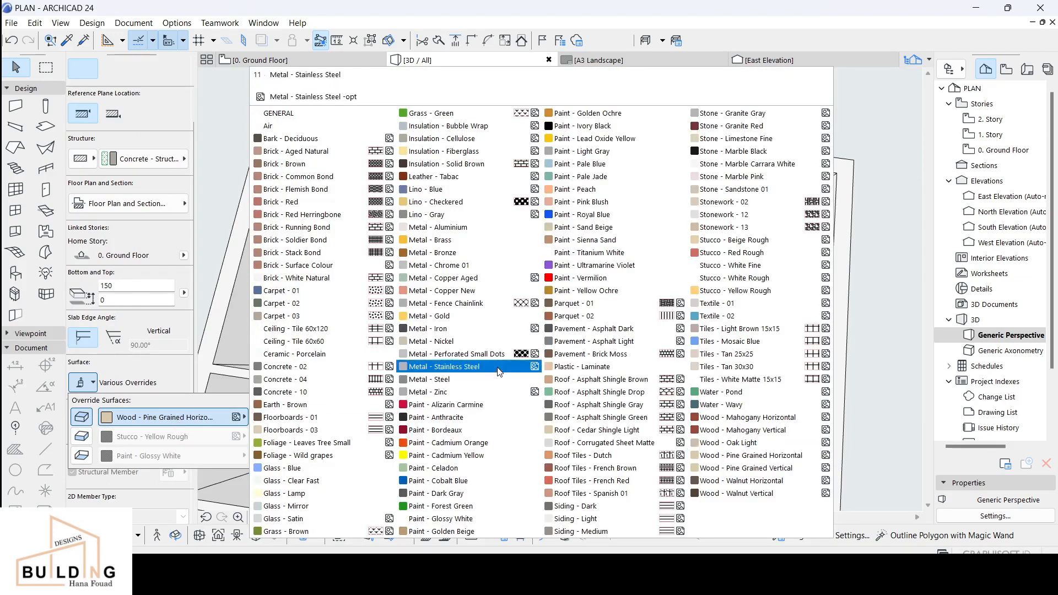
left_click(433, 176)
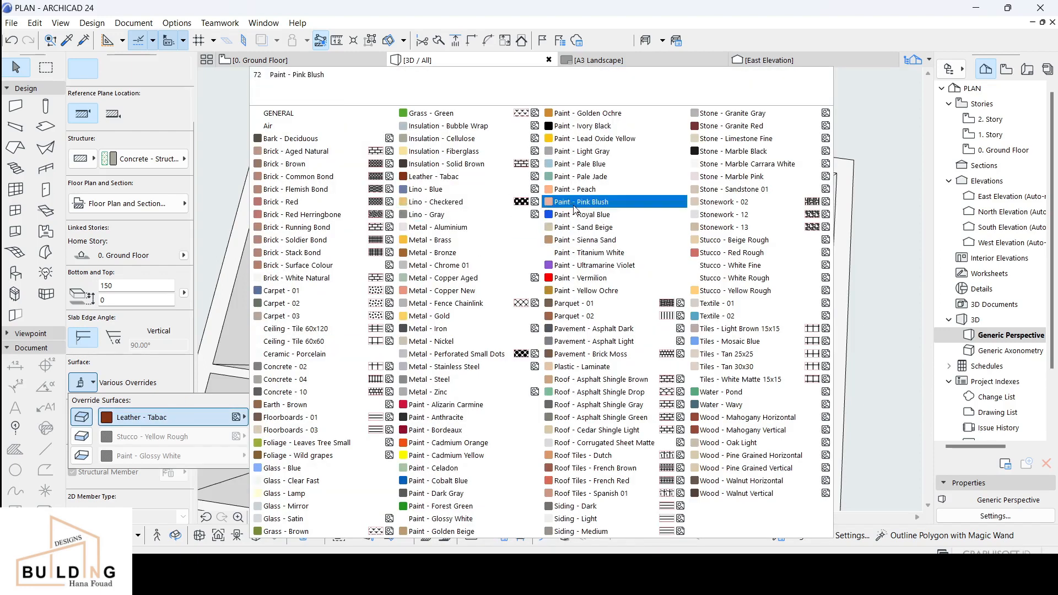
left_click(665, 303)
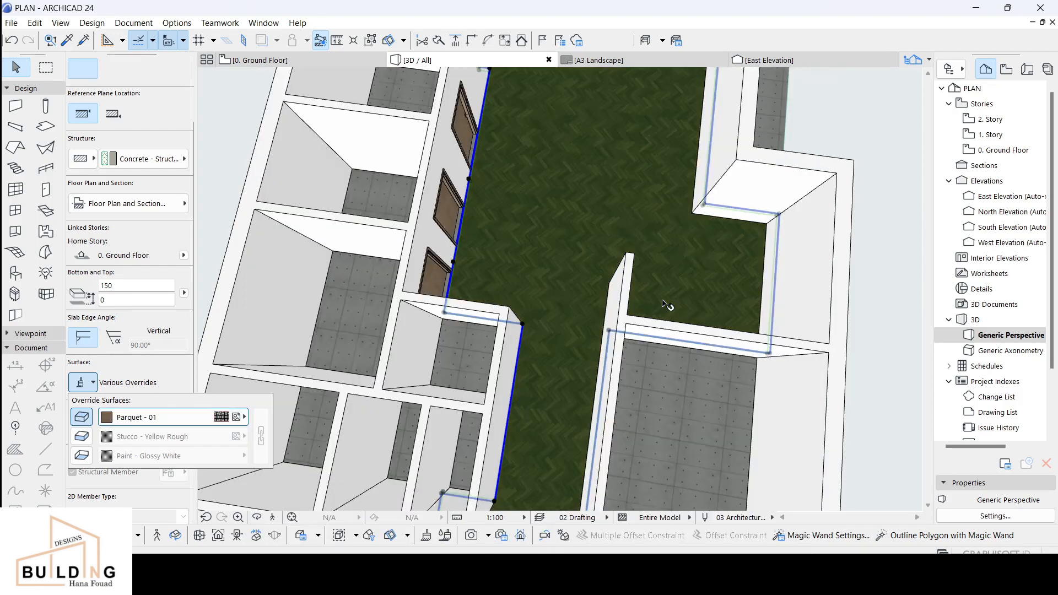
Step: Override the top surface of the long room's slab across the hallway from Bed 1 with a light concrete finish
scroll(551, 304, "up", 5)
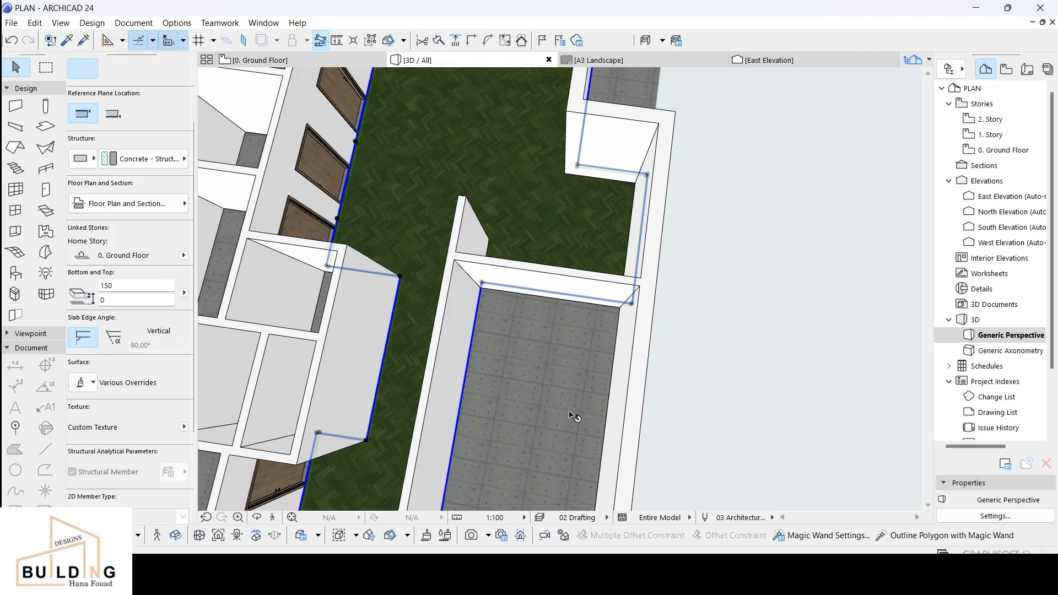
left_click(570, 413)
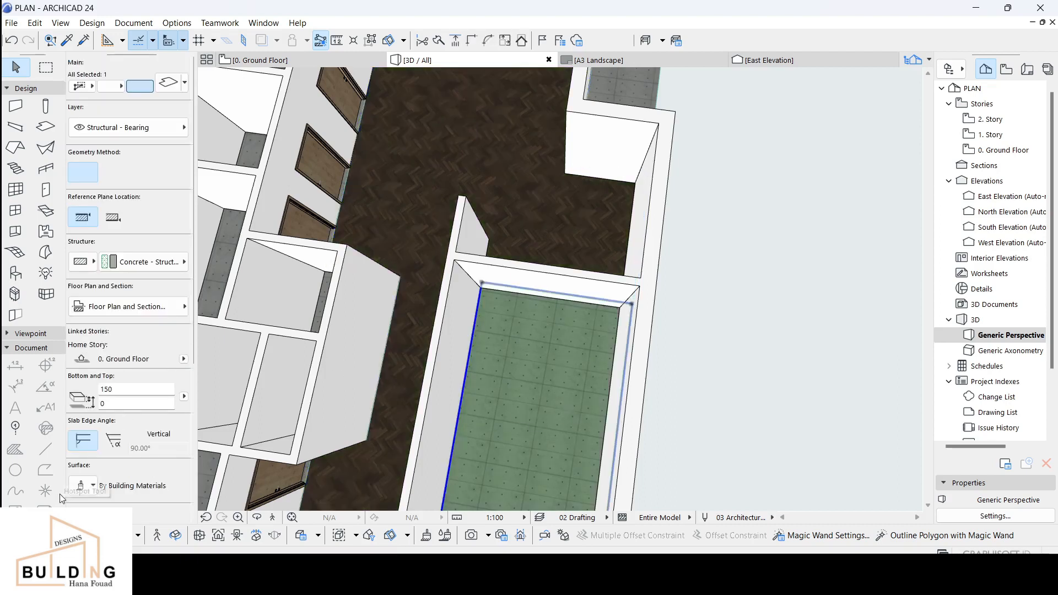
left_click(81, 486)
left_click(82, 398)
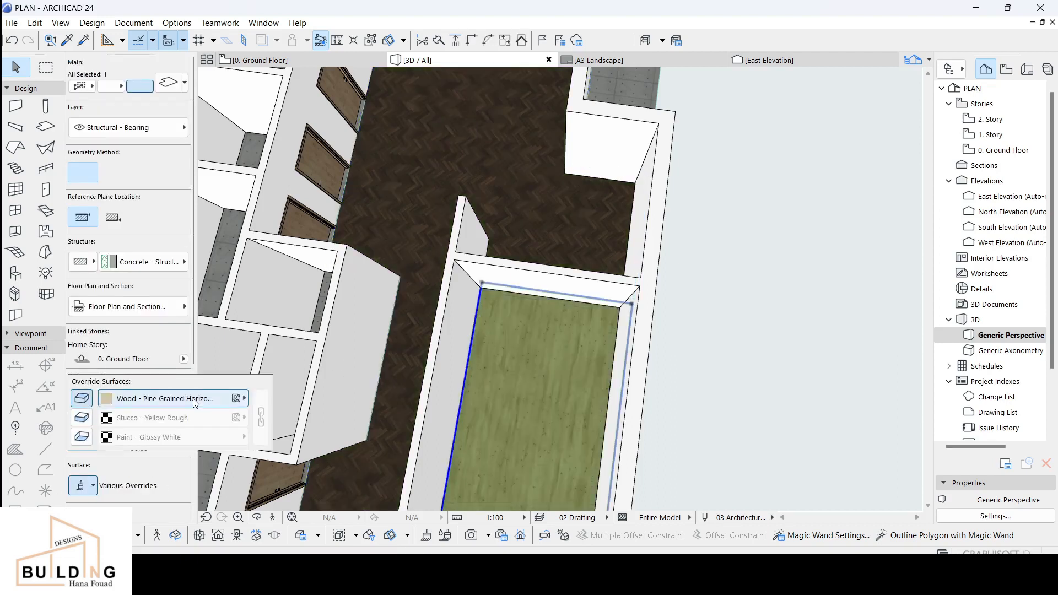
left_click(196, 402)
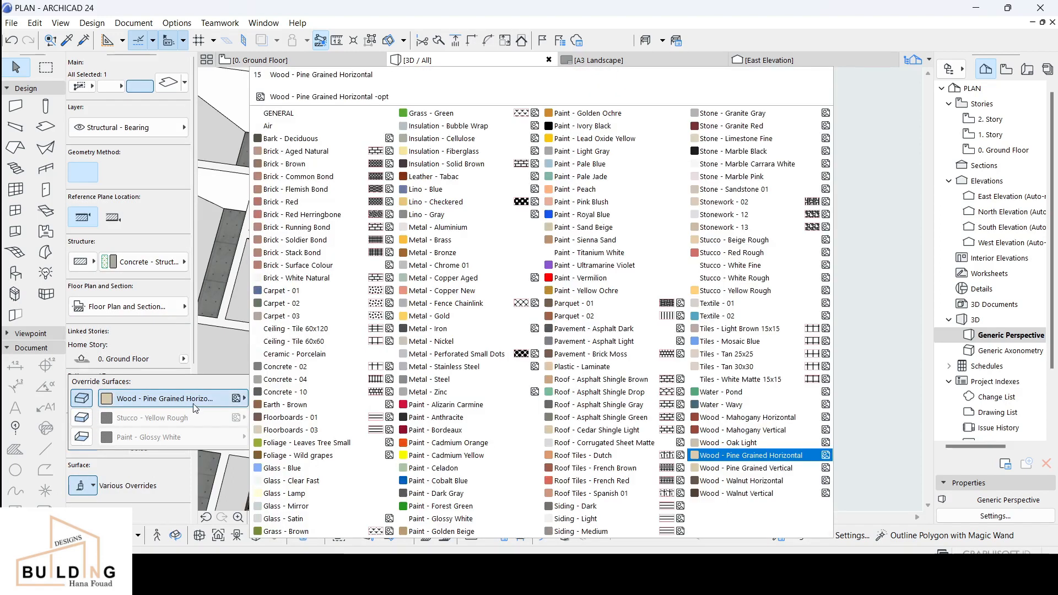
left_click(318, 374)
scroll(320, 390, "down", 1)
middle_click_drag(319, 390, 498, 383)
key("Escape")
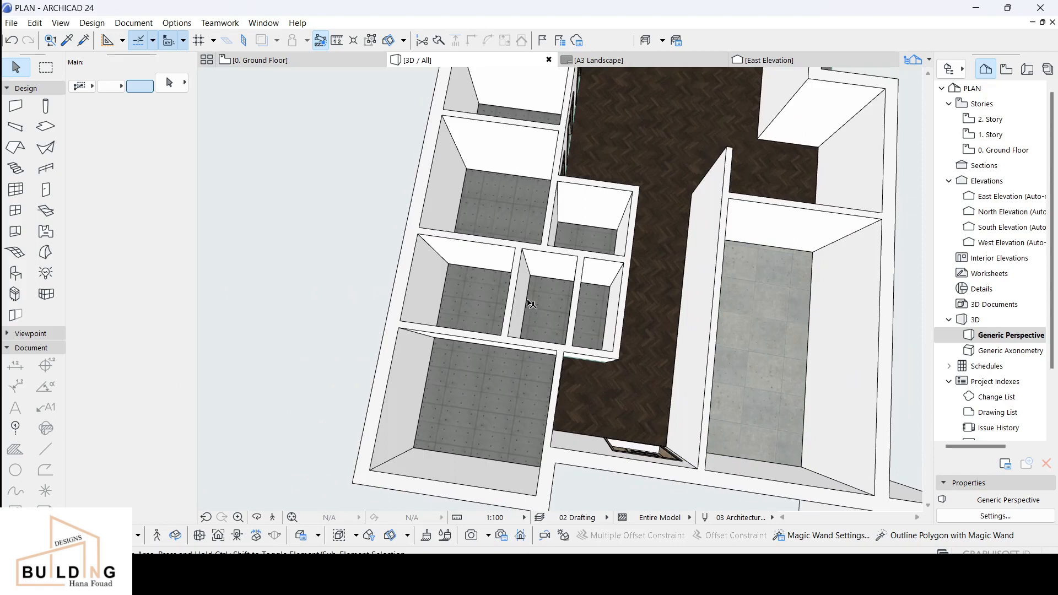
Step: Select the two slabs covering the bath and the other wet rooms and override their top surface with Tiles - Mosaic Blue
left_click(498, 306)
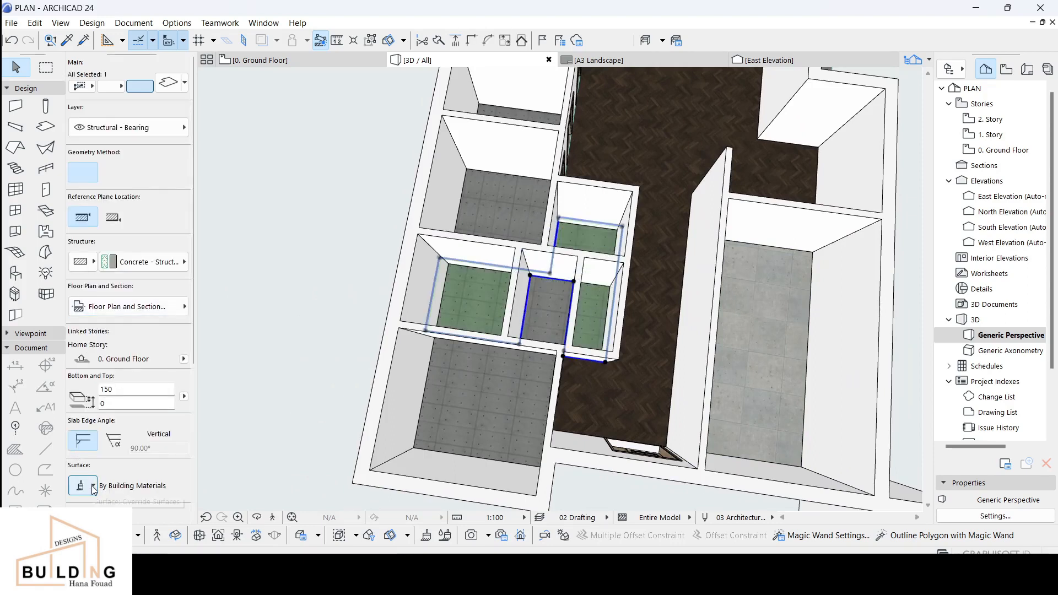
middle_click_drag(454, 189, 453, 339)
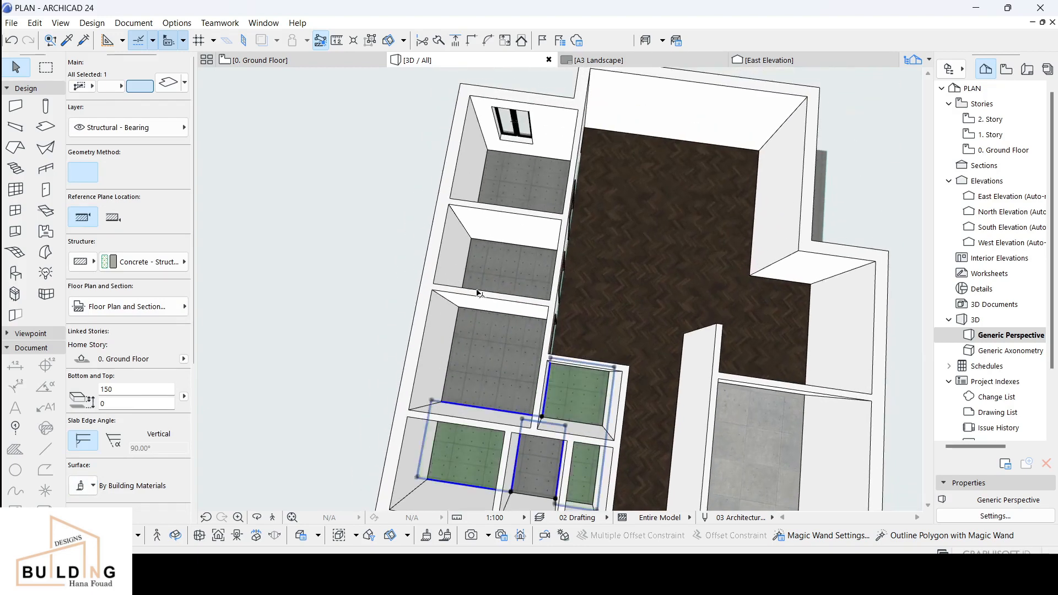
left_click(528, 279, "shift")
scroll(527, 342, "down", 1)
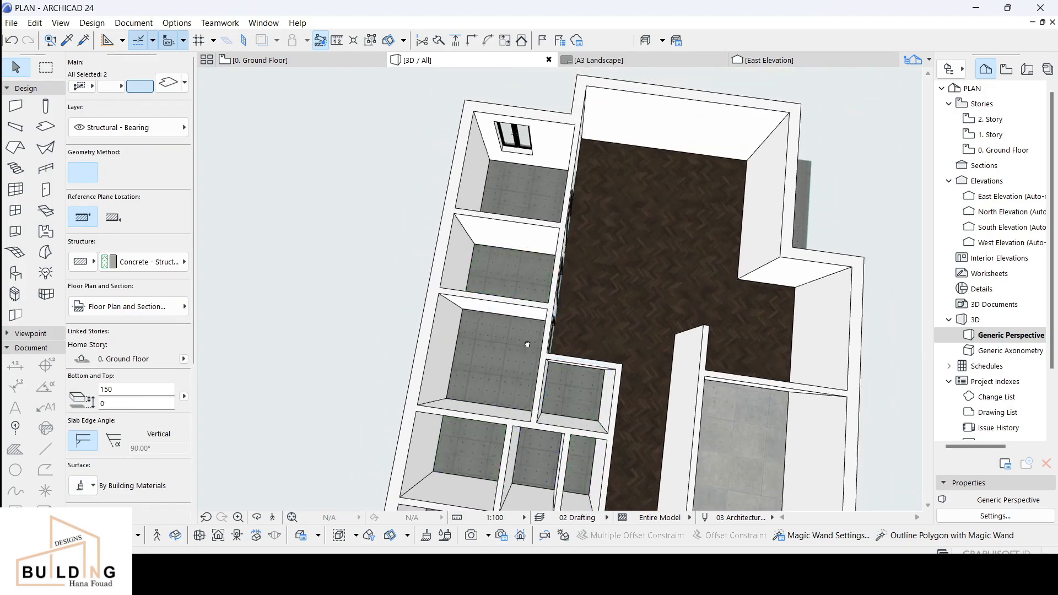
middle_click_drag(527, 342, 548, 248)
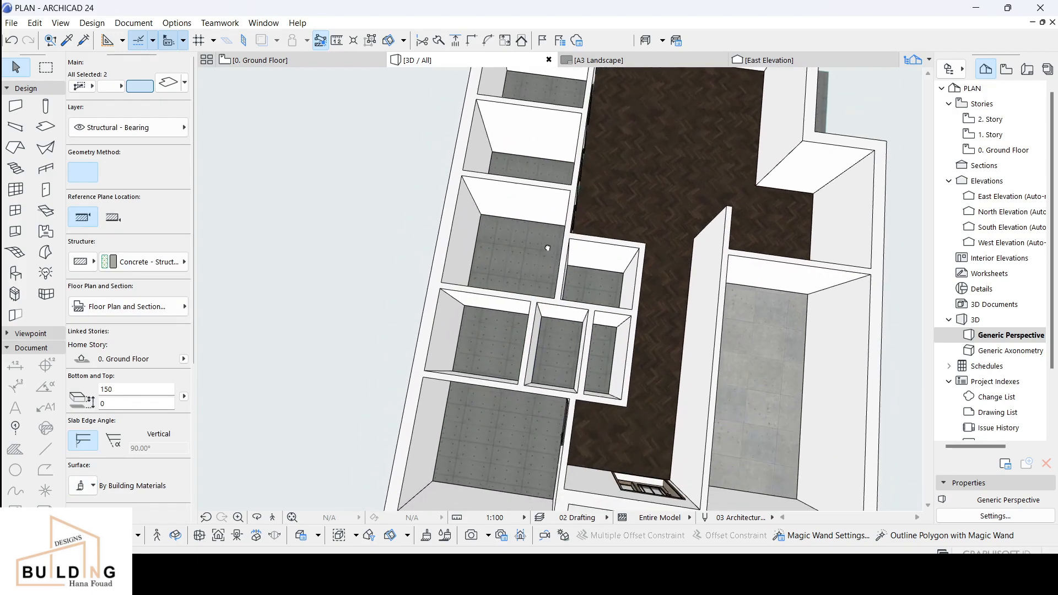
left_click(88, 486)
left_click(82, 398)
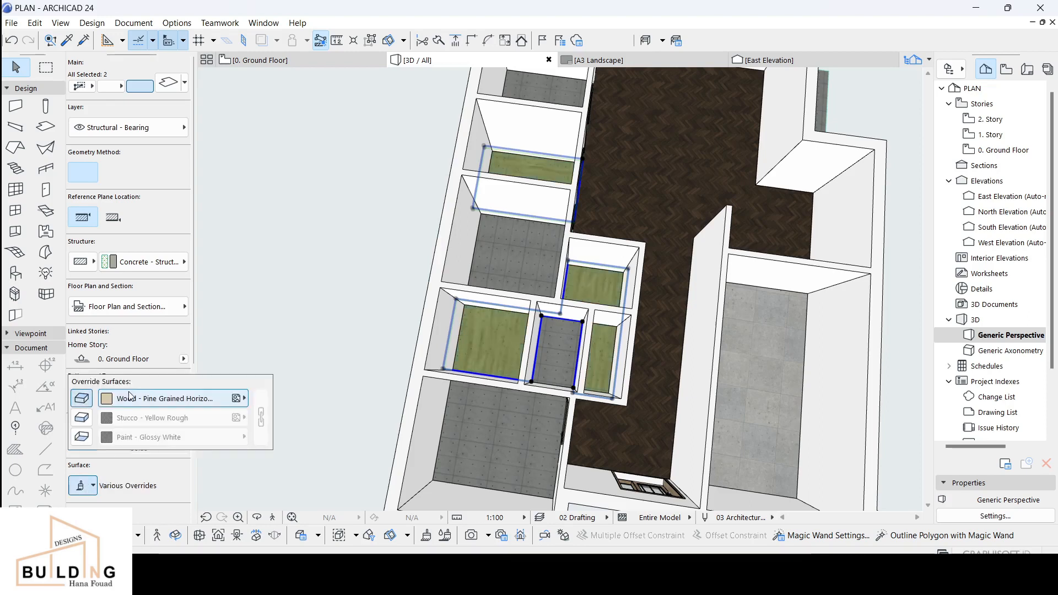
left_click(166, 398)
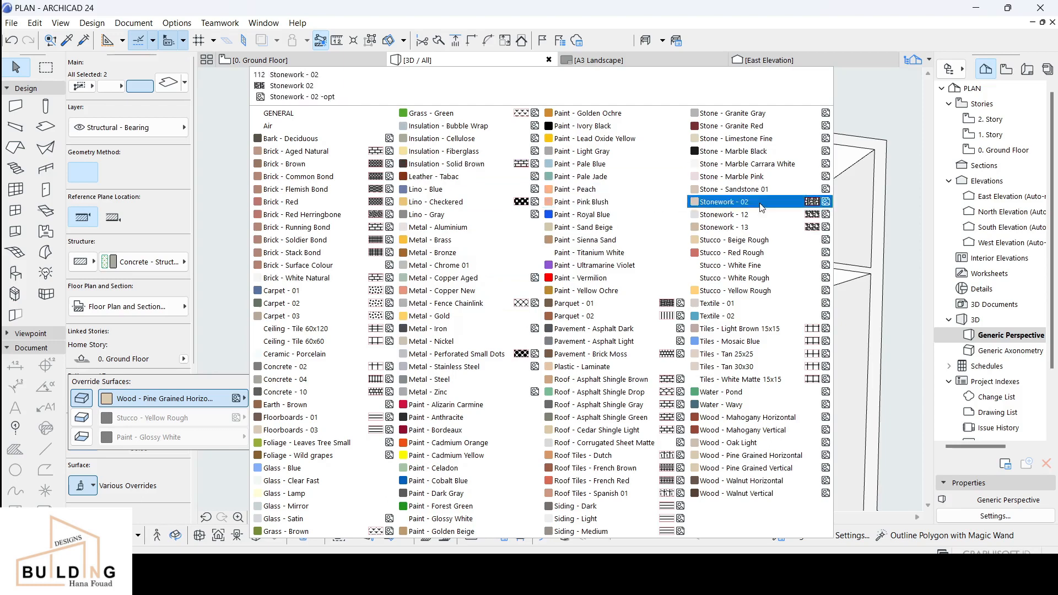
left_click(729, 342)
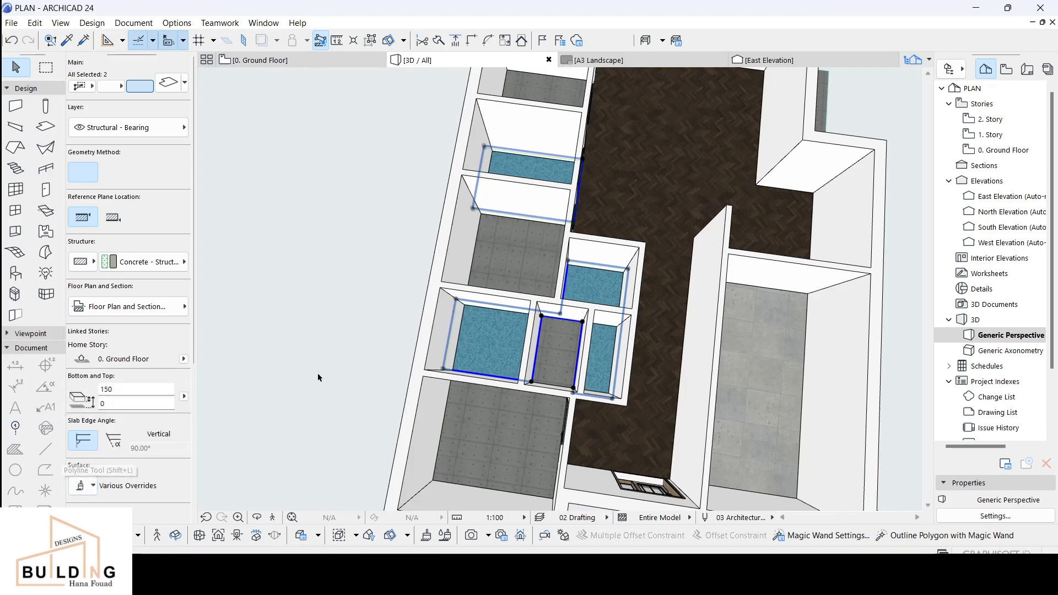
left_click(416, 346)
Step: Select the WIR, Bed 1, Bed 2 and Bed 3 slabs, override their top surface with Wood - Pine Grained Horizontal, and deselect them
middle_click_drag(538, 337, 497, 269)
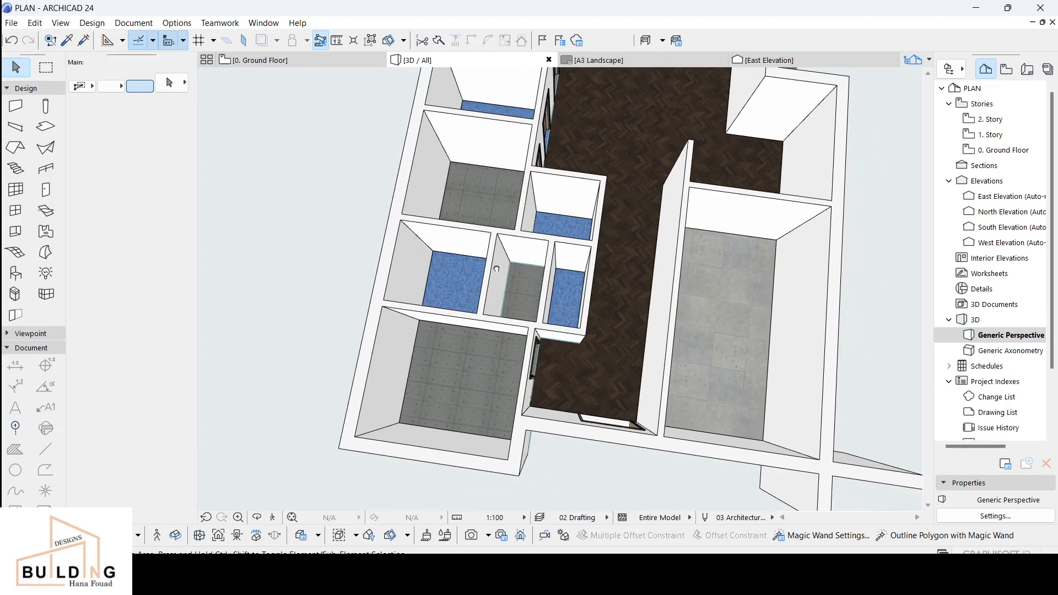
left_click(521, 293)
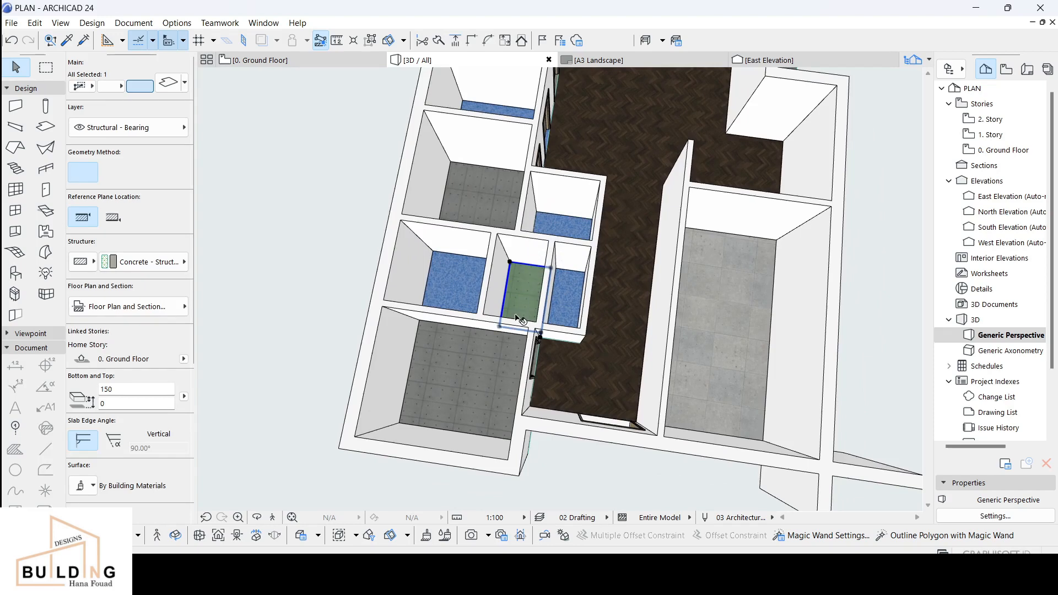
middle_click_drag(481, 286, 562, 316)
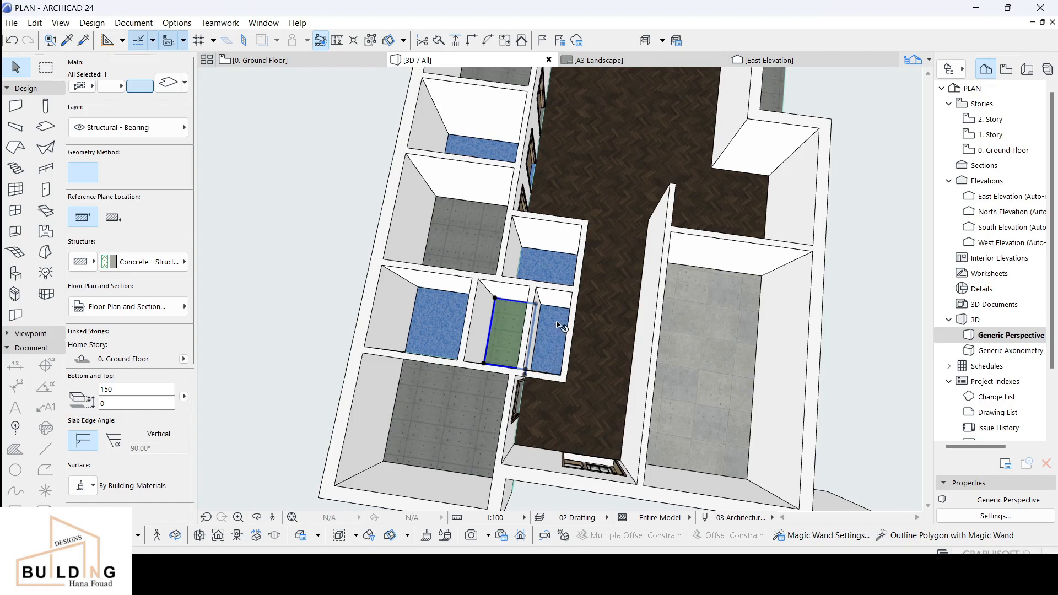
middle_click_drag(540, 246, 556, 370)
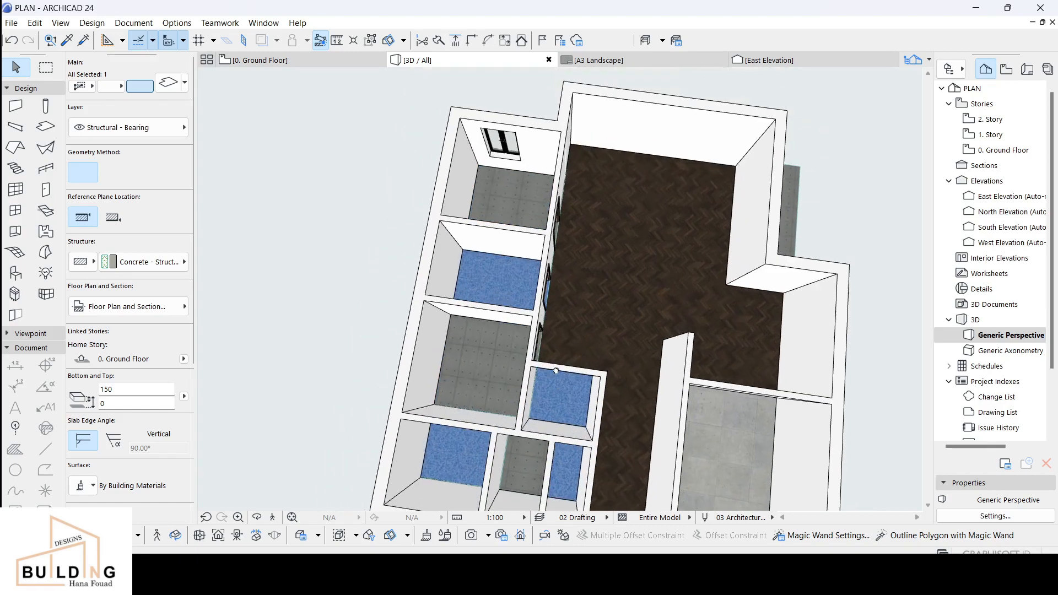
left_click(524, 219)
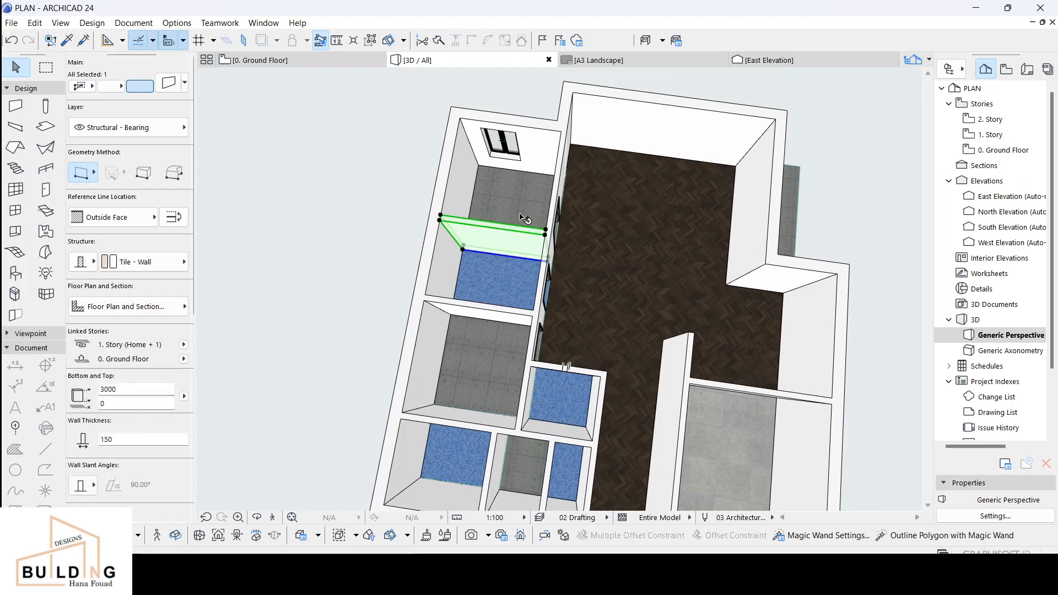
left_click(510, 193)
left_click(492, 364, "shift")
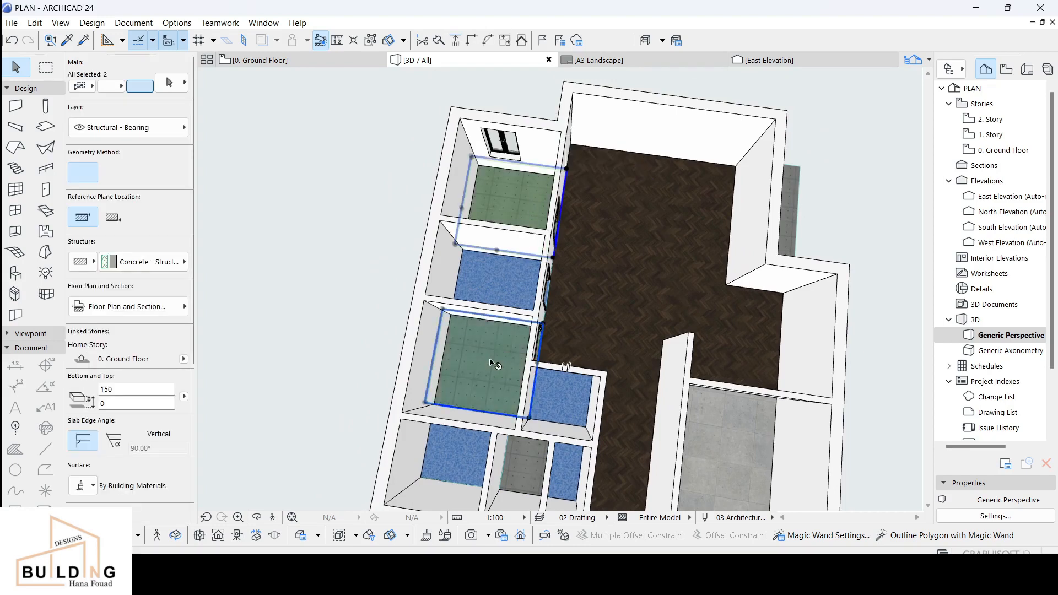
scroll(492, 364, "up", 3)
left_click(567, 277, "shift")
left_click(555, 278, "shift")
left_click(91, 488)
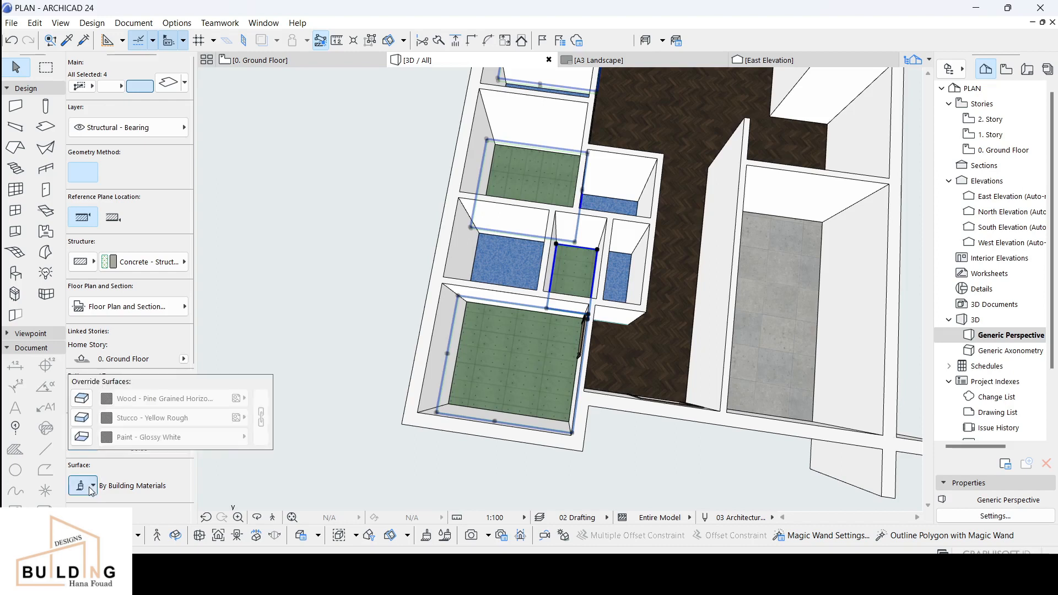
left_click(81, 398)
left_click(160, 399)
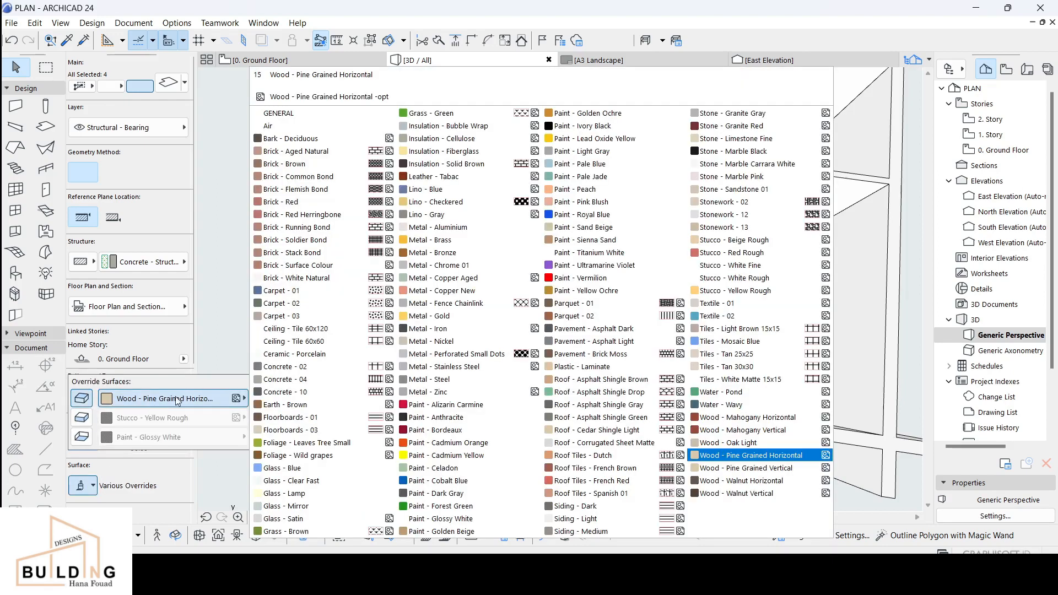
left_click(749, 456)
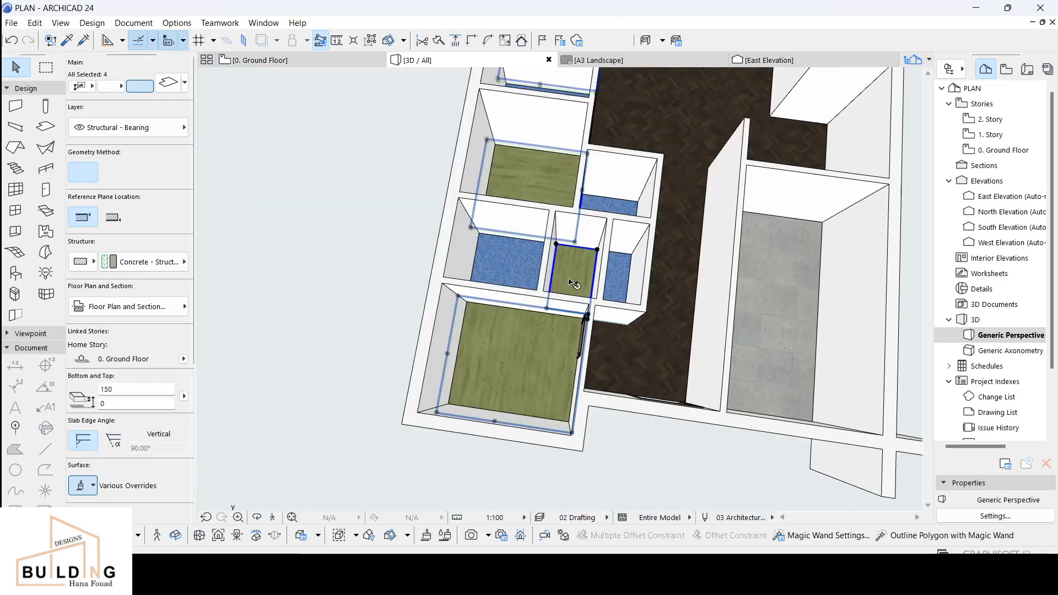
scroll(793, 130, "down", 2)
middle_click_drag(793, 130, 562, 262)
key("Escape")
Step: Override the top surface of the outdoor slab beside the living area, trying Stone - Marble Pink before settling on Wood - Walnut Horizontal
left_click(609, 197)
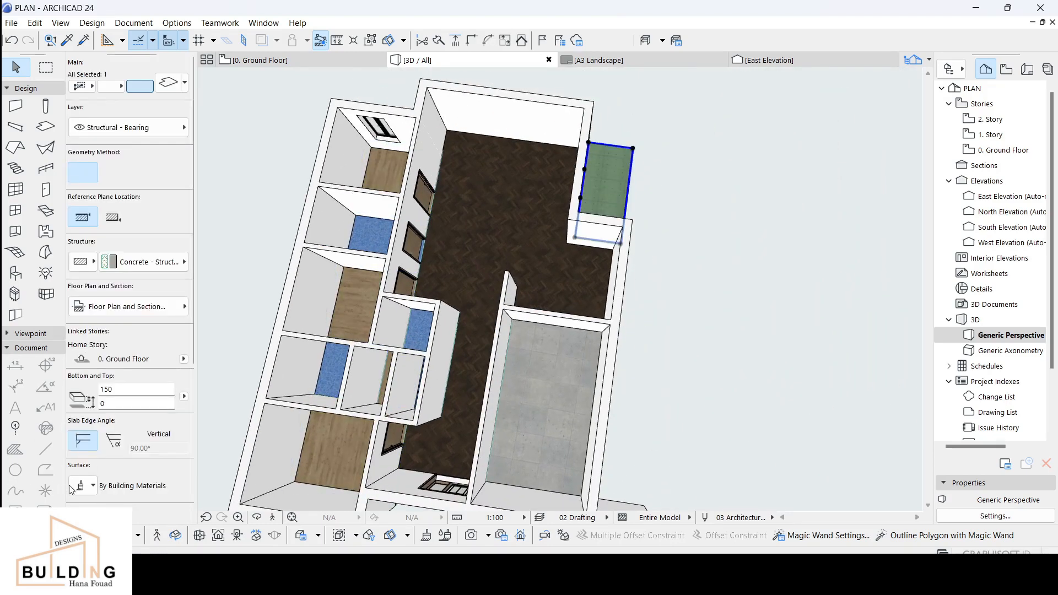
left_click(88, 485)
left_click(82, 398)
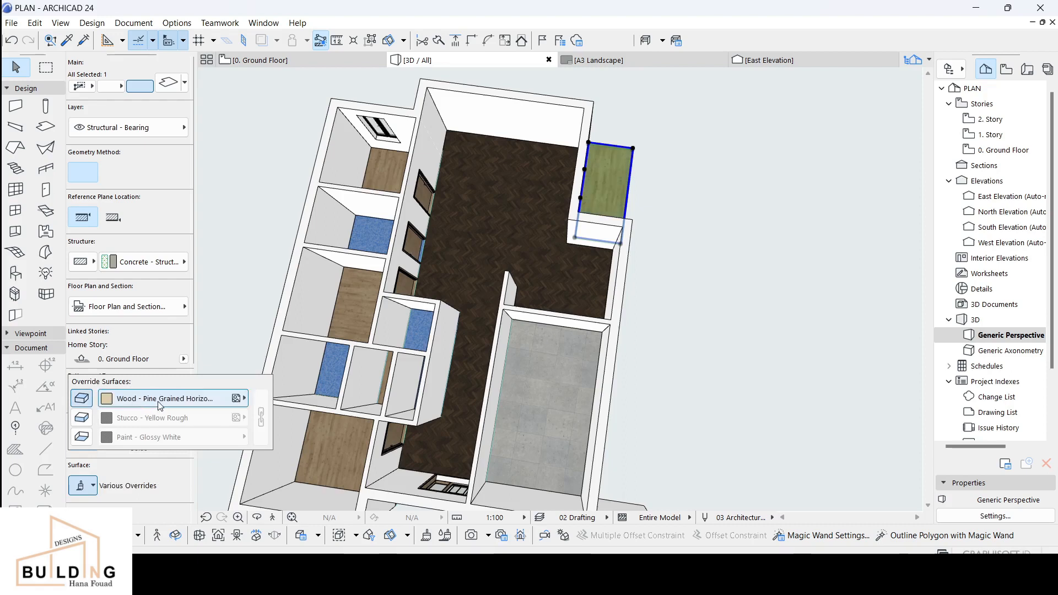
left_click(160, 405)
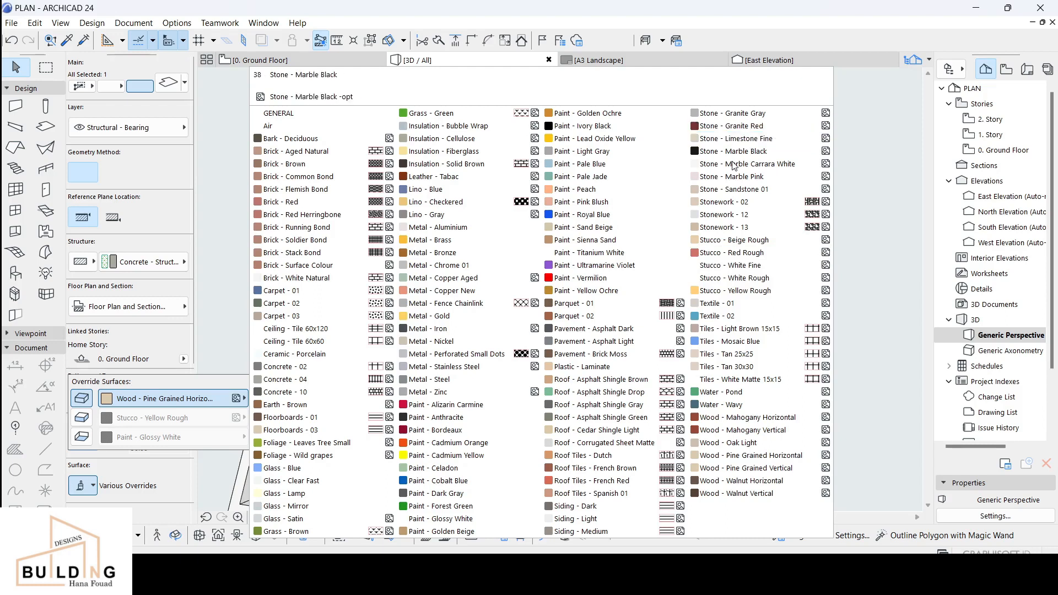
left_click(725, 178)
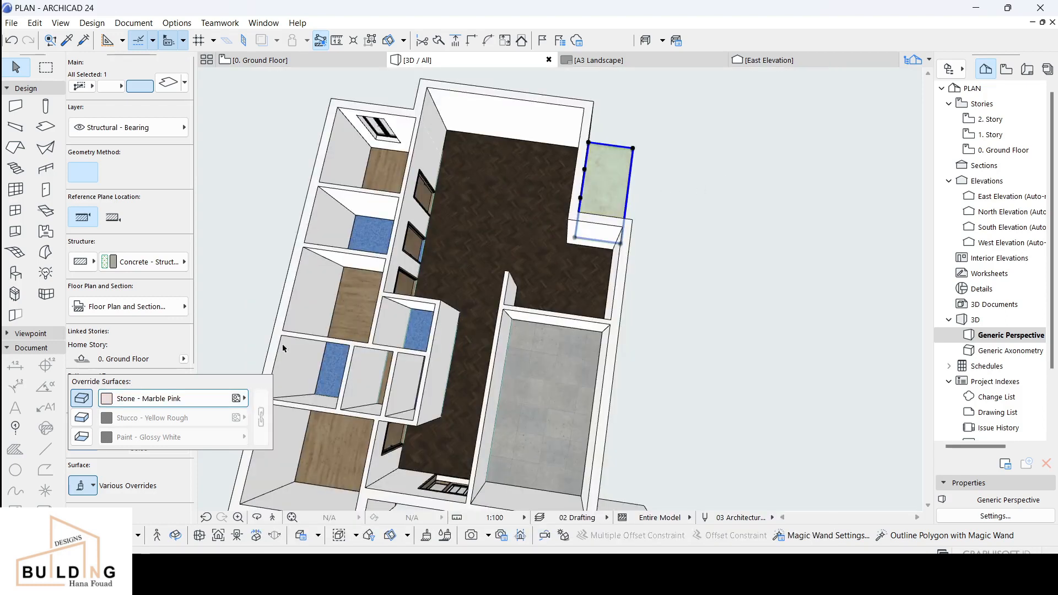
left_click(239, 399)
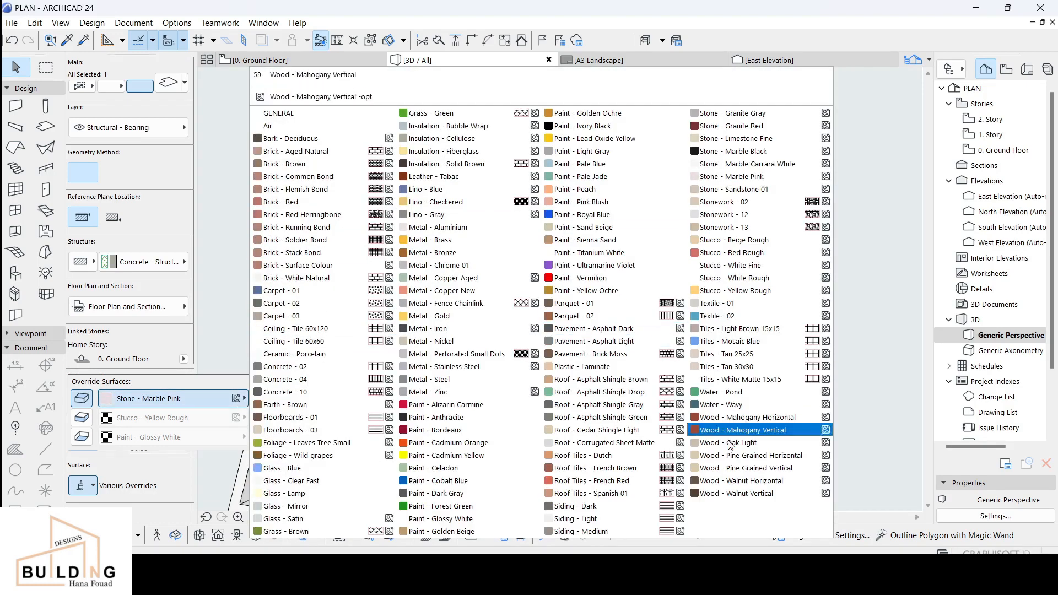
left_click(725, 485)
key("Escape")
key("Escape")
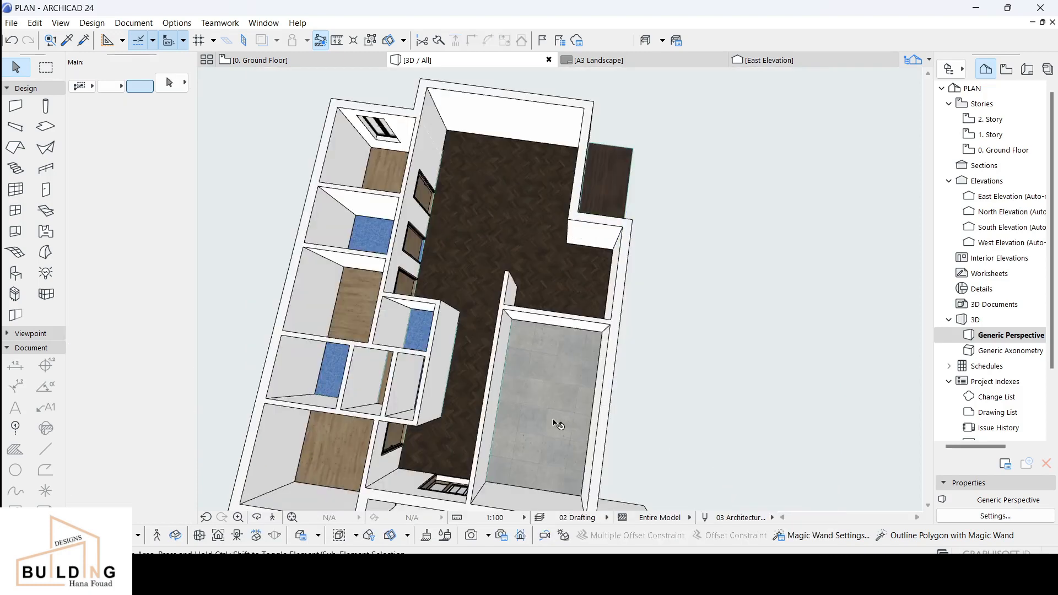
Step: In the ground floor plan, try to split the long exterior wall beside the bedrooms at the Bed 2 and Bath partition
scroll(512, 432, "down", 1)
middle_click_drag(515, 431, 623, 362)
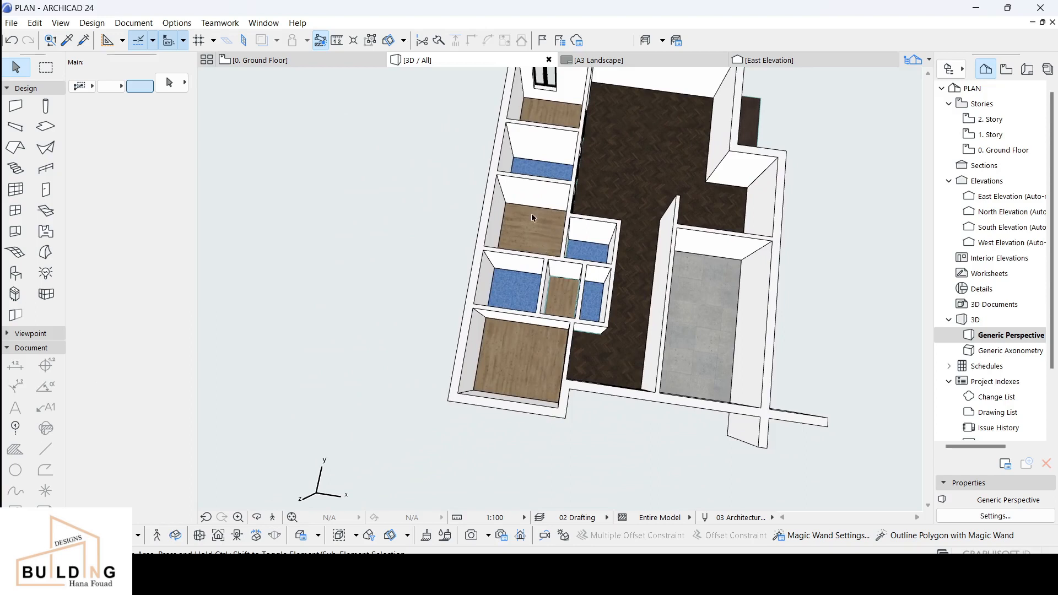
left_click(493, 213)
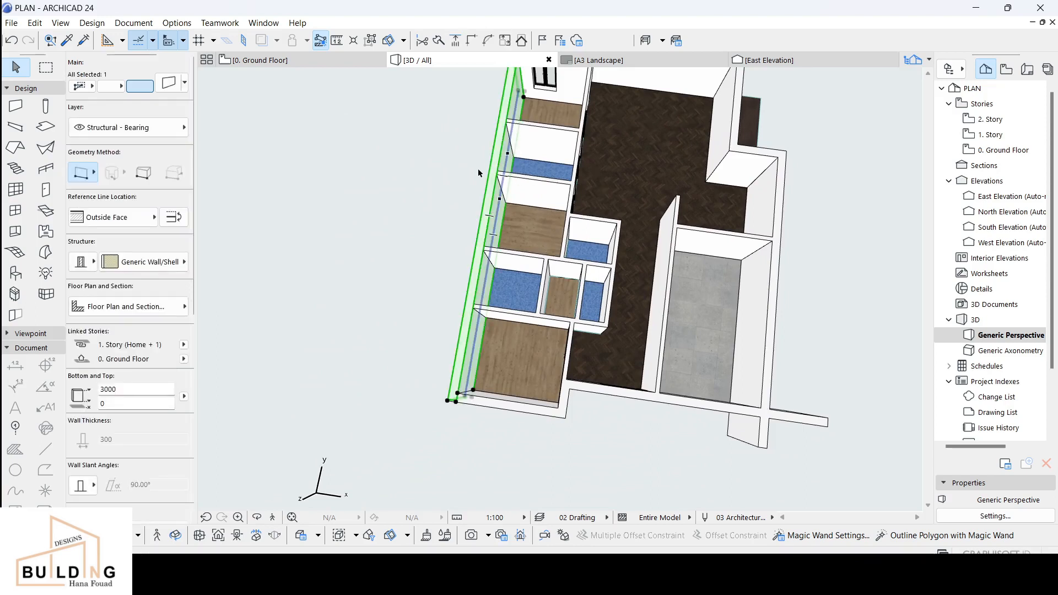
left_click(289, 60)
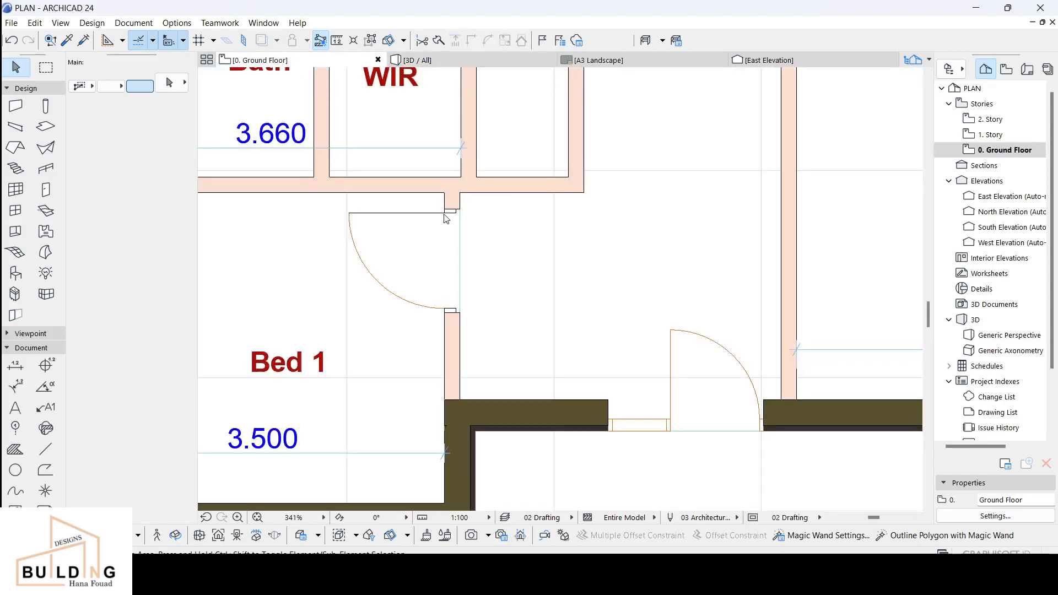
scroll(447, 219, "down", 6)
scroll(389, 248, "up", 3)
left_click(390, 248)
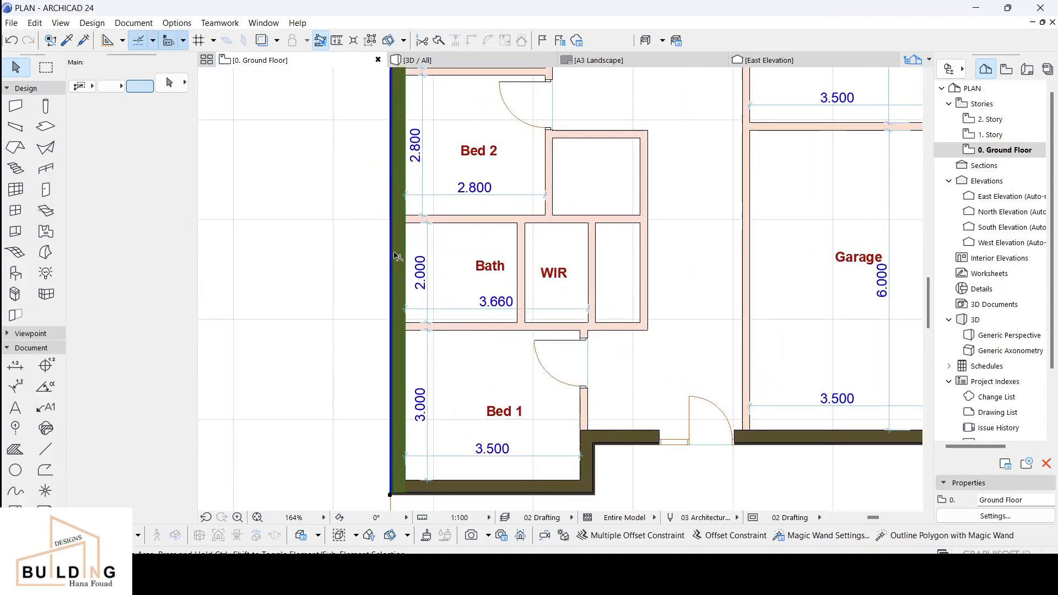
left_click(439, 42)
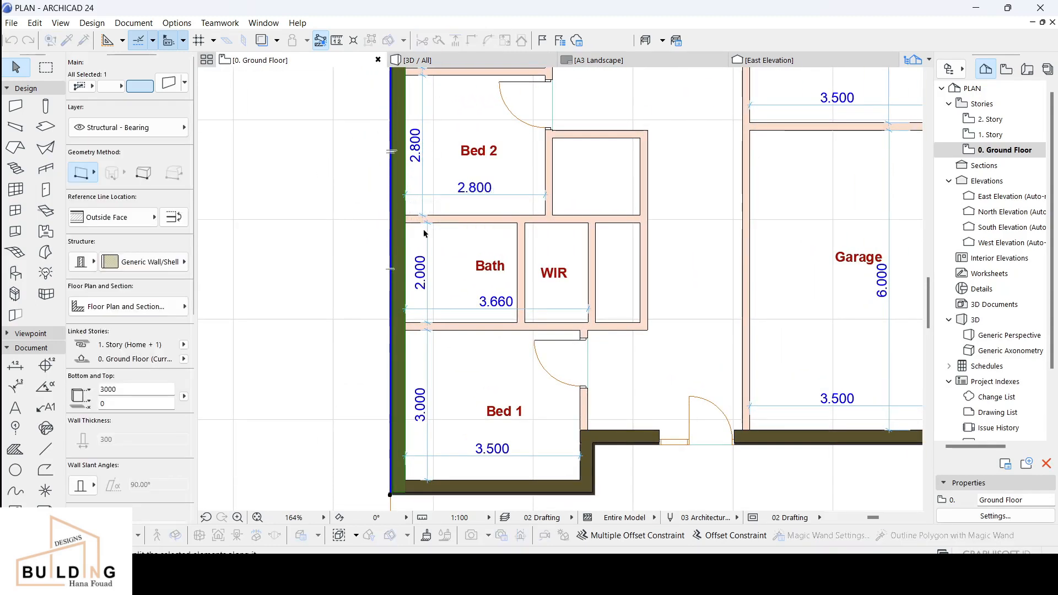
left_click(406, 224)
left_click(391, 223)
left_click(395, 228)
left_click(399, 242)
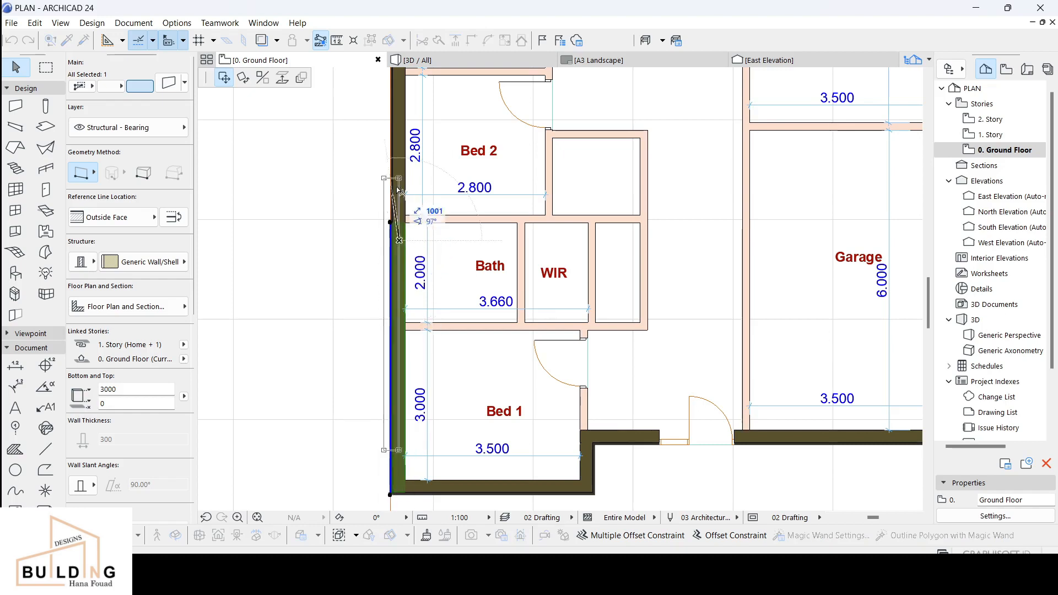
key("Escape")
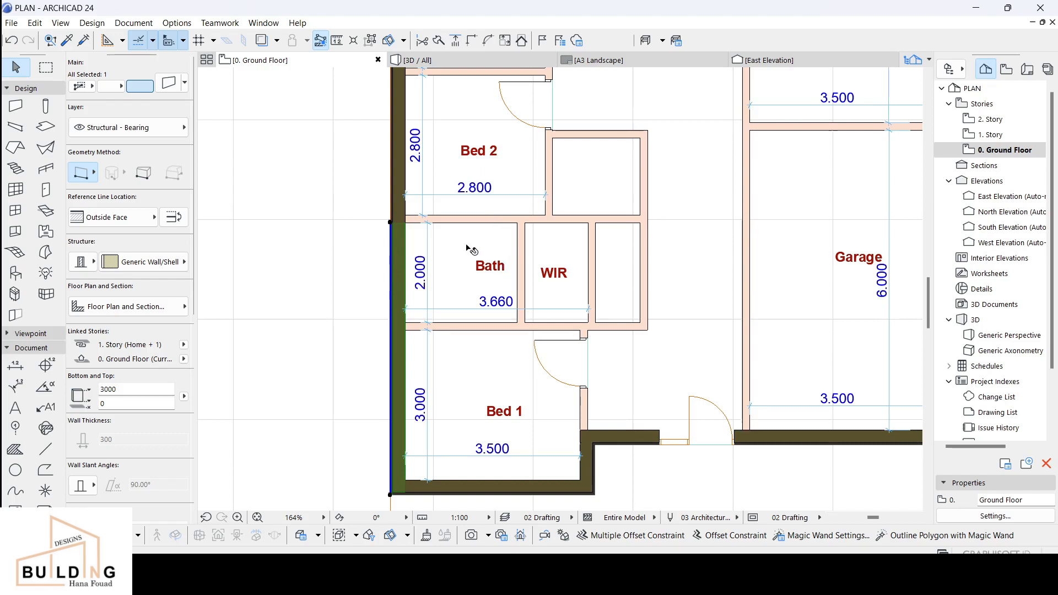
Step: Undo the split of the long exterior wall and deselect it
left_click(15, 44)
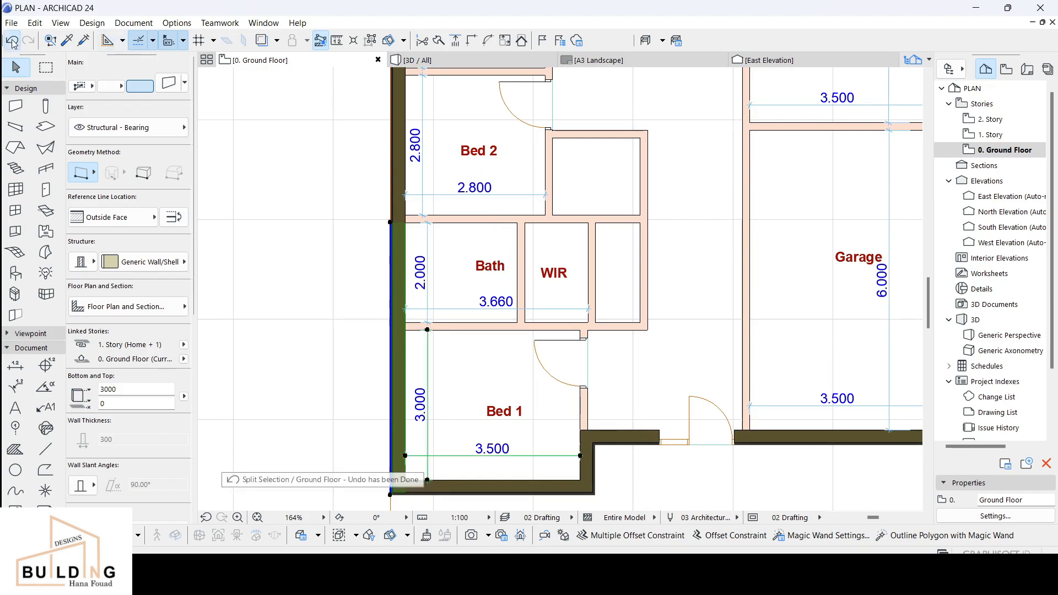
left_click(269, 160)
scroll(513, 284, "down", 5)
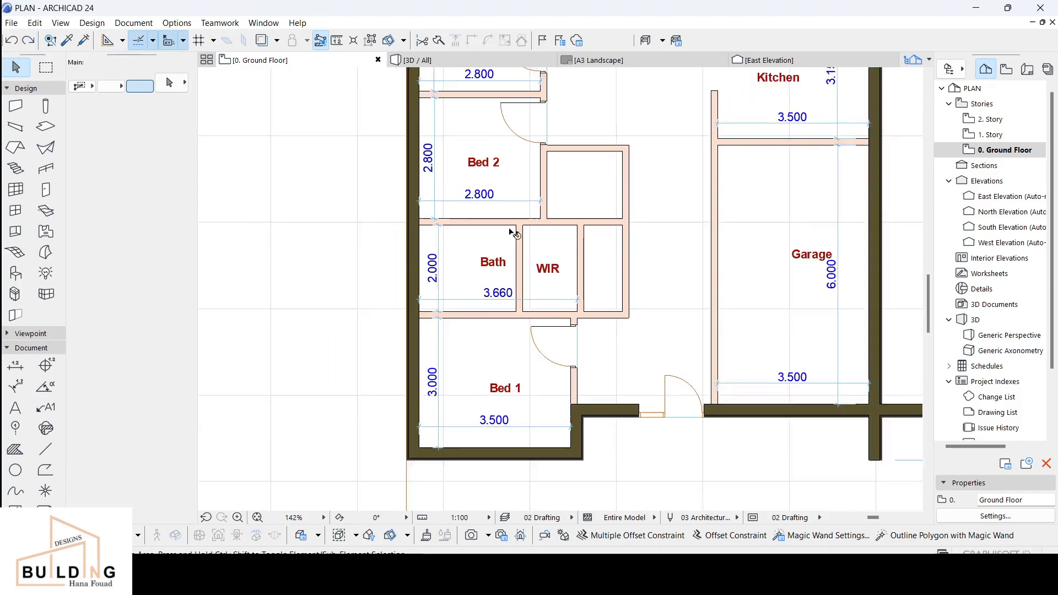
Step: Return to the 3D view and examine the Bed 3 window and the openings along the hallway from several angles
scroll(411, 296, "down", 1)
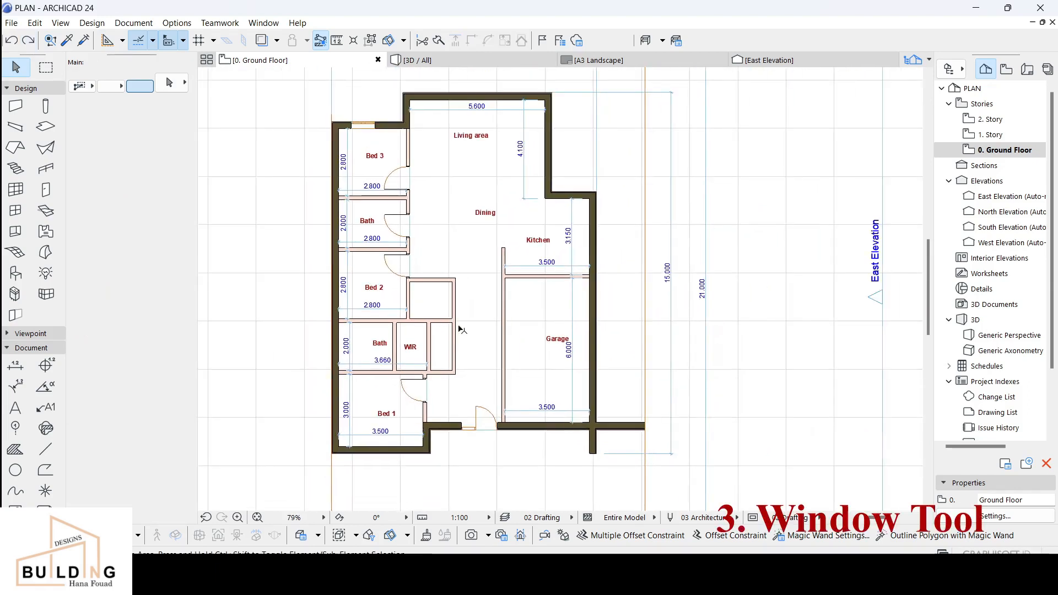
left_click(363, 126)
left_click(427, 60)
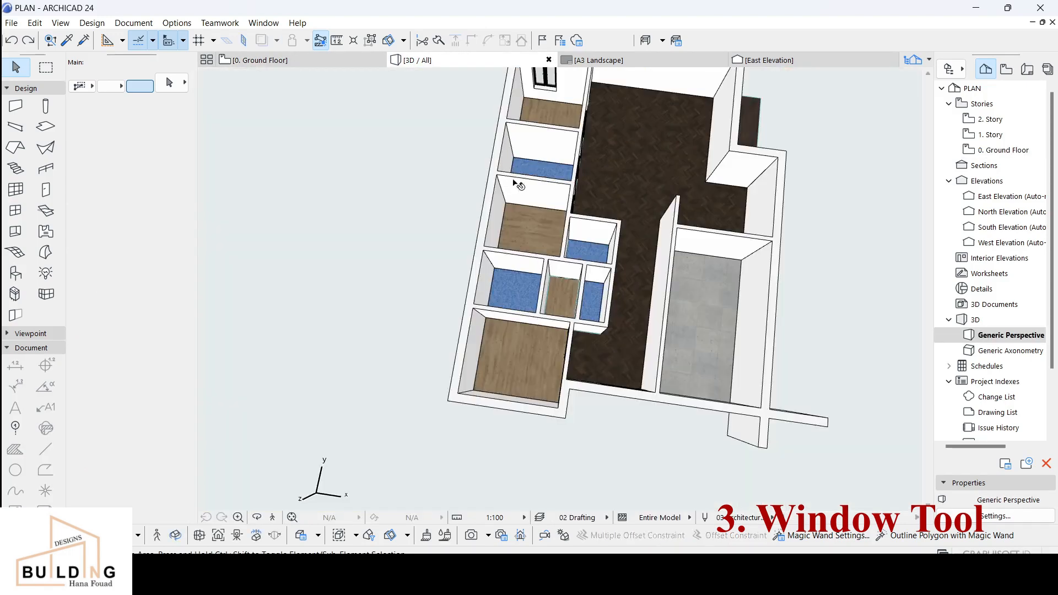
scroll(510, 210, "down", 1)
middle_click_drag(508, 216, 472, 347)
scroll(513, 216, "up", 3)
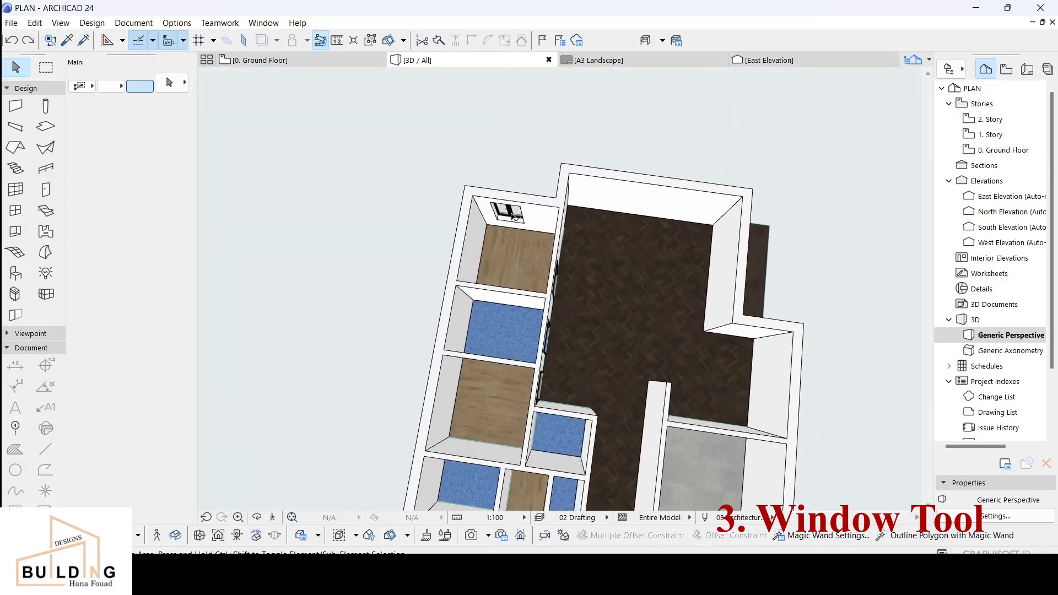
left_click(263, 517)
left_click_drag(562, 371, 512, 299)
left_click_drag(529, 220, 646, 258)
middle_click_drag(646, 258, 499, 326)
scroll(490, 282, "up", 1)
scroll(468, 321, "down", 2)
middle_click_drag(417, 350, 642, 318)
left_click_drag(414, 428, 498, 375)
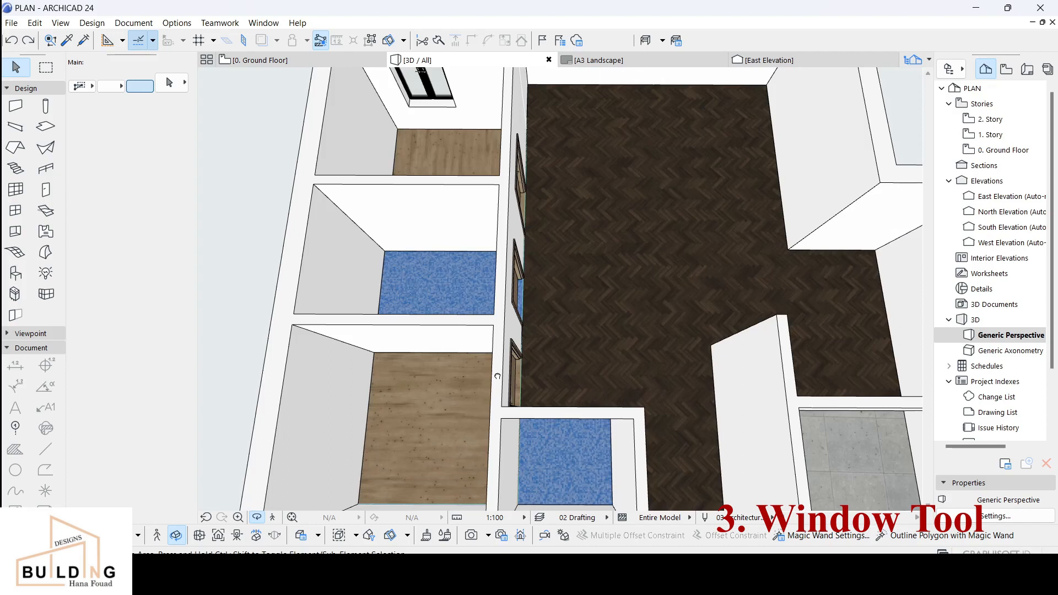
scroll(499, 376, "down", 3)
scroll(518, 396, "down", 5)
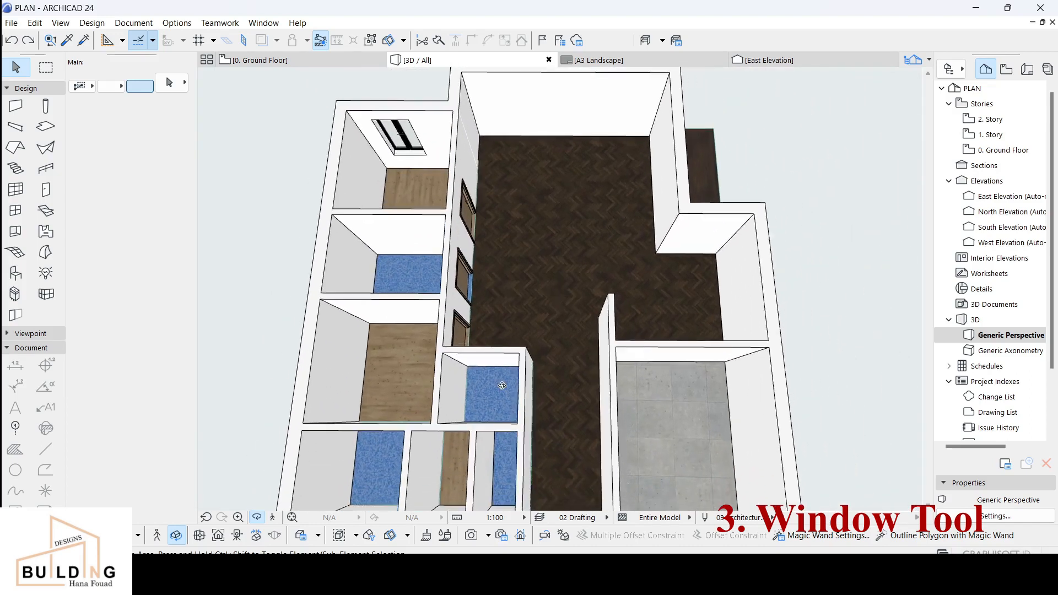
scroll(491, 258, "up", 5)
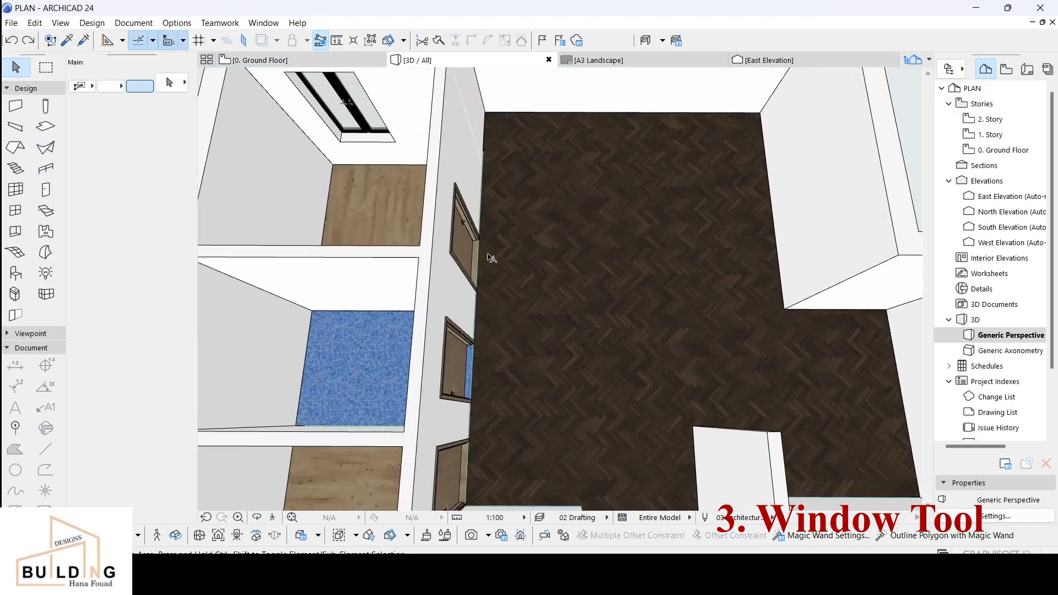
scroll(488, 258, "down", 6)
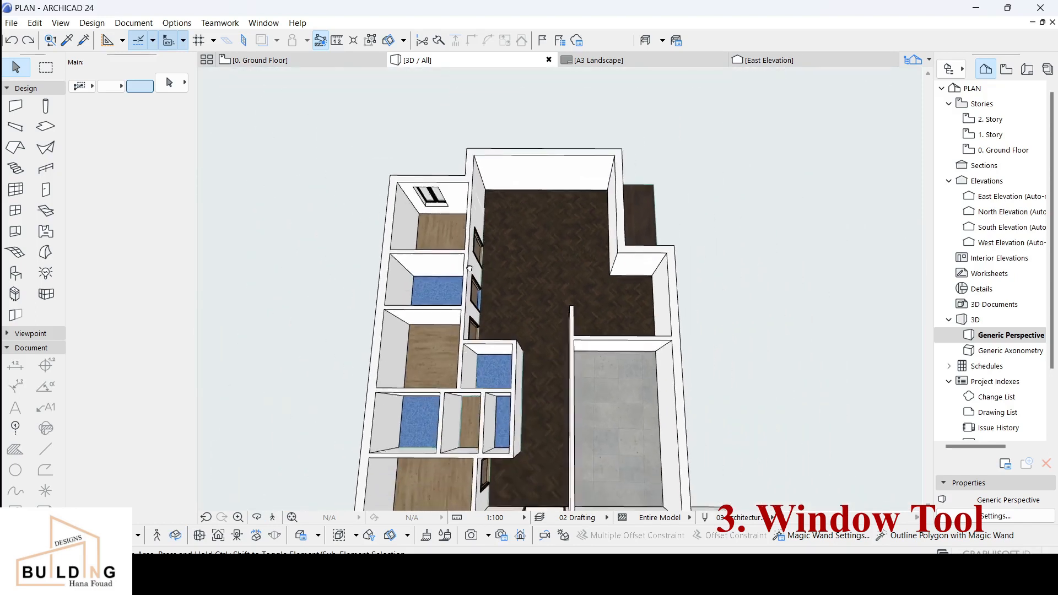
Step: Return to the ground floor plan, open the Window tool's default settings and browse the window types in Basic Windows 24
left_click(257, 65)
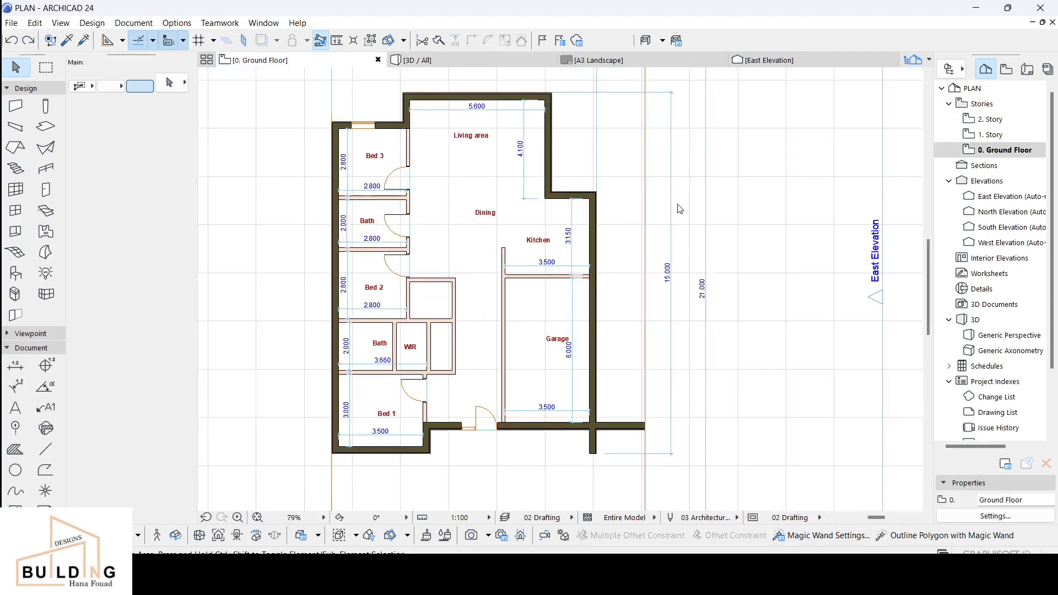
left_click(16, 210)
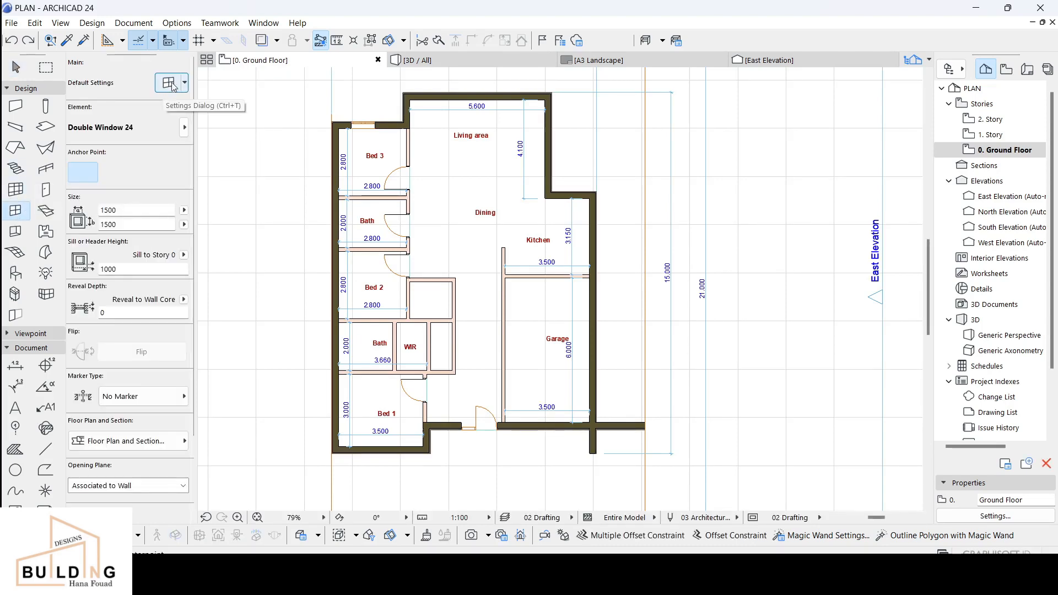
left_click(171, 84)
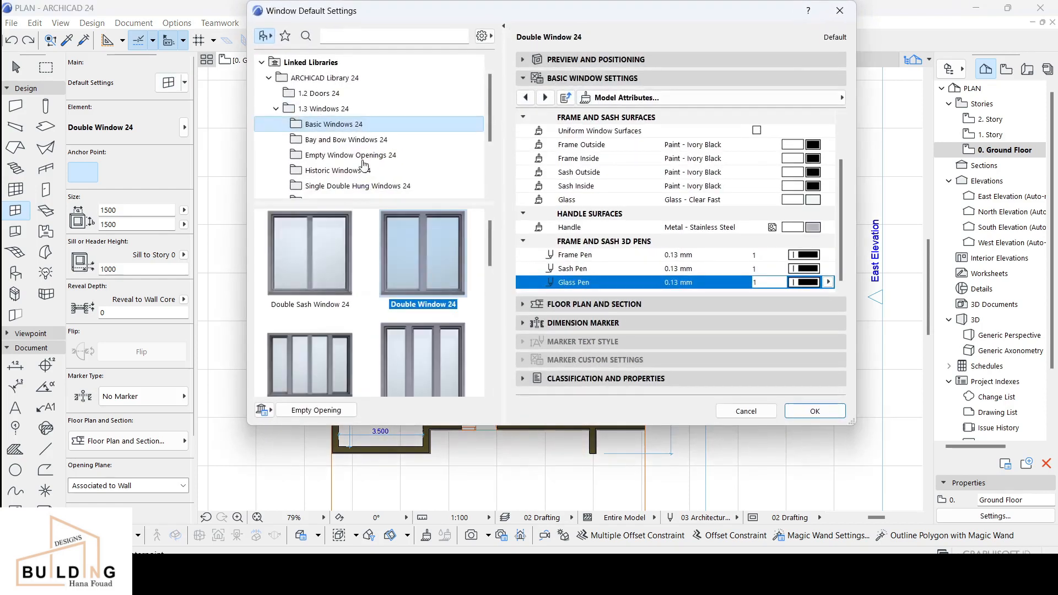
scroll(391, 267, "down", 10)
scroll(392, 281, "up", 8)
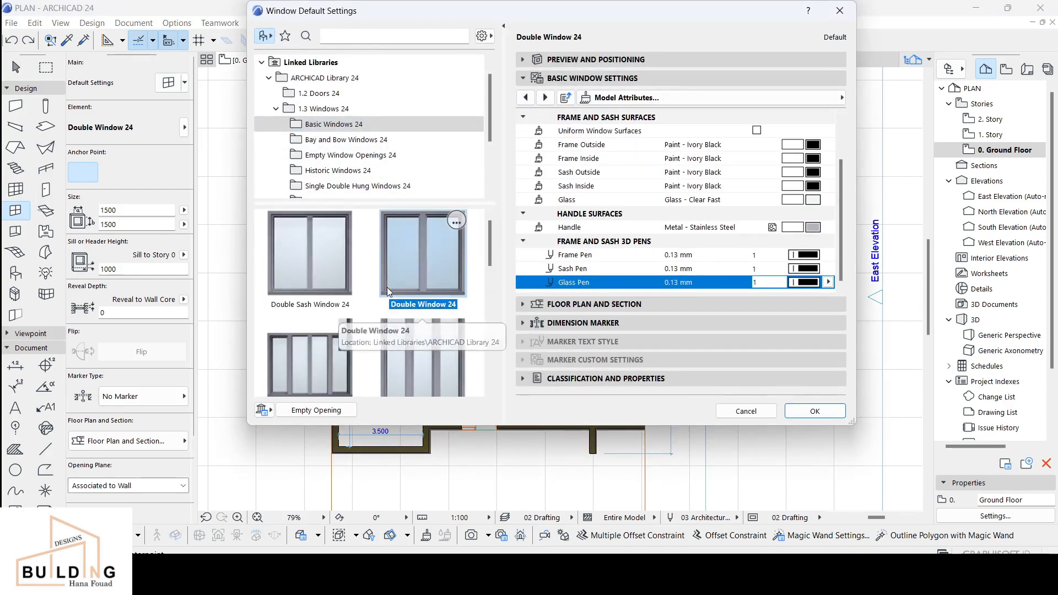
scroll(388, 289, "down", 1)
scroll(424, 342, "up", 1)
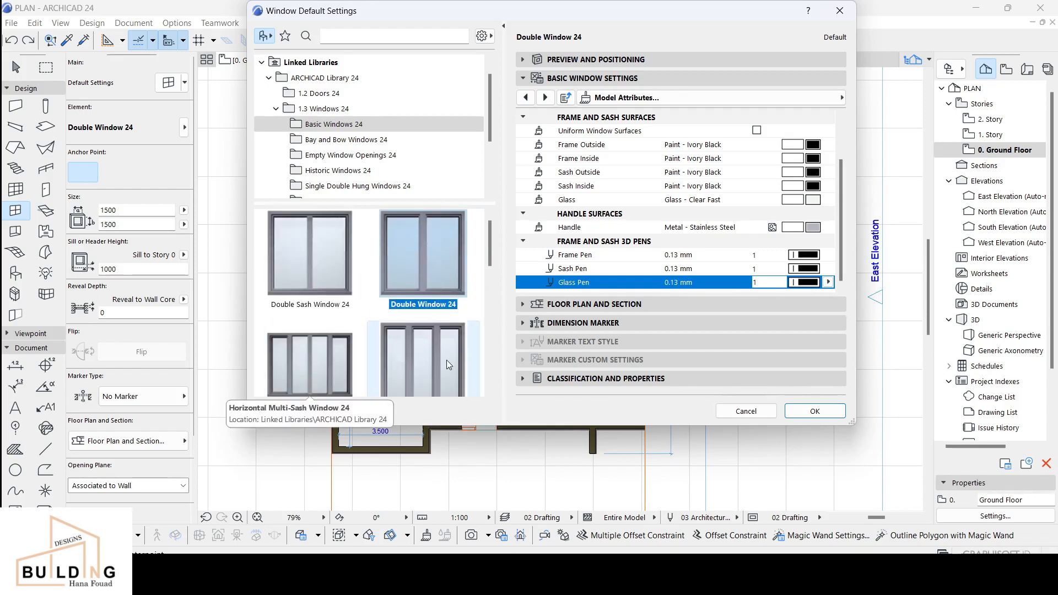
scroll(434, 363, "down", 3)
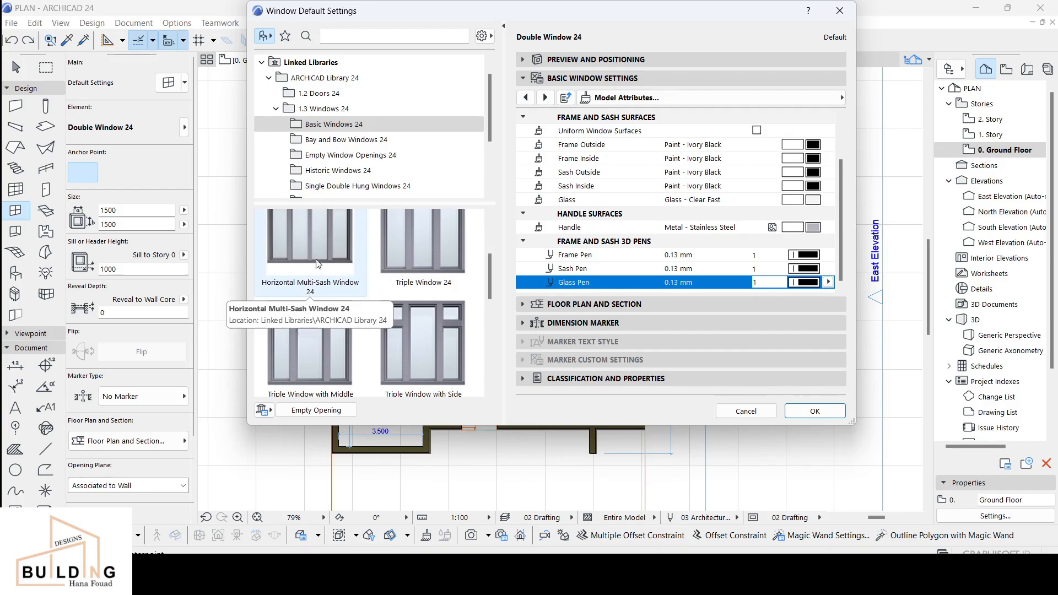
scroll(455, 300, "down", 1)
scroll(455, 299, "up", 2)
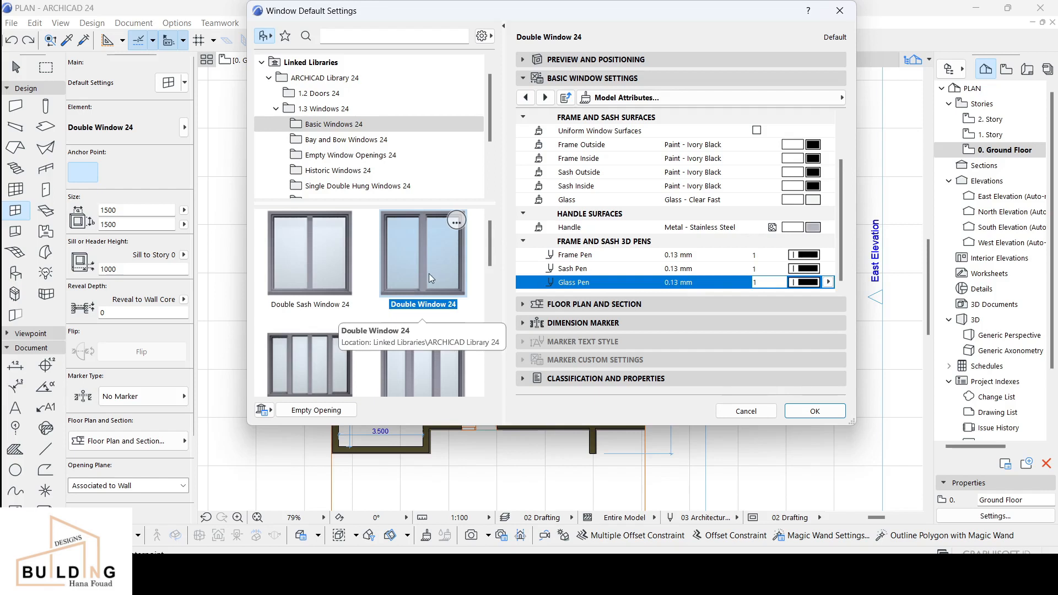
Step: Choose Triple Window 24 as the window type and set its Main Sash Side 1 to H-V Grid
scroll(422, 344, "down", 2)
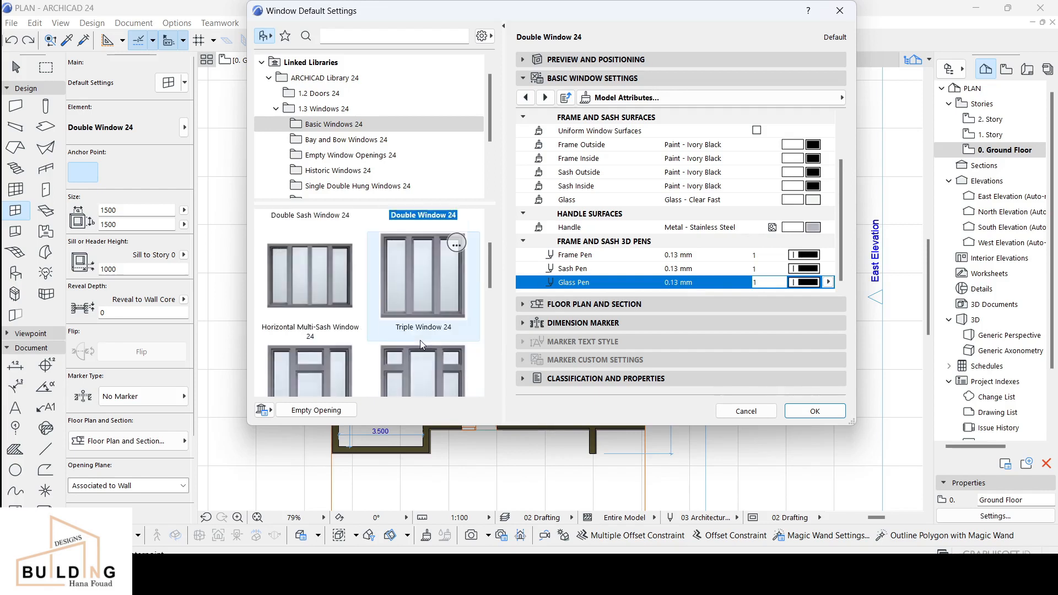
left_click(432, 297)
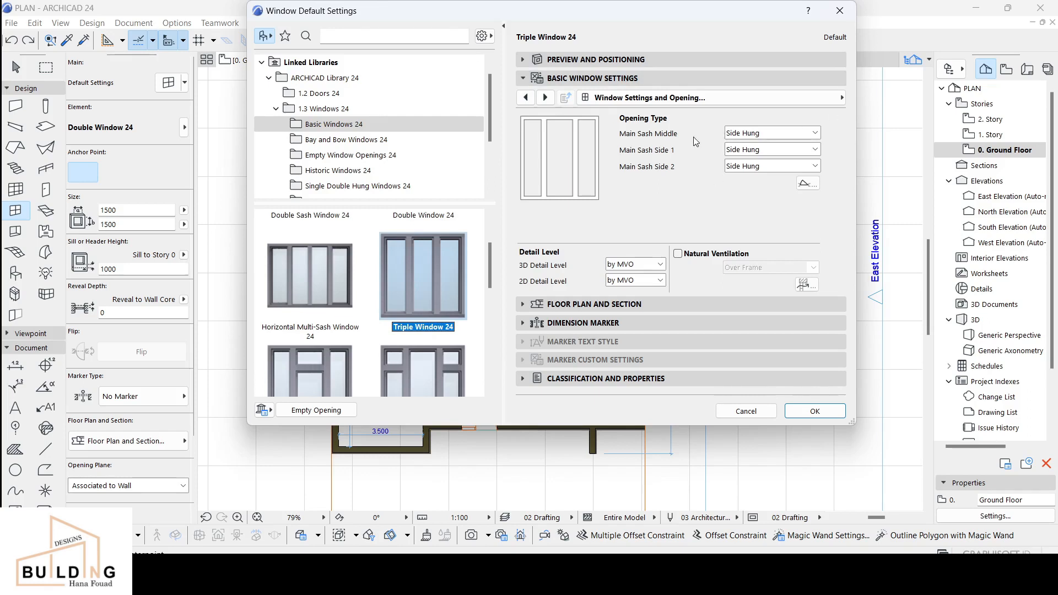
left_click(741, 99)
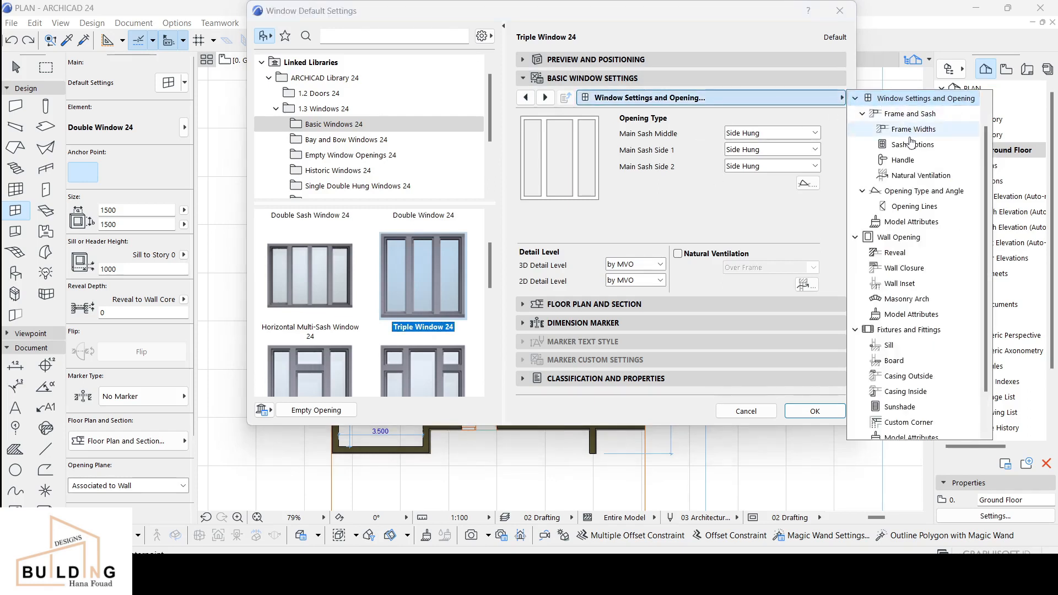
left_click(912, 144)
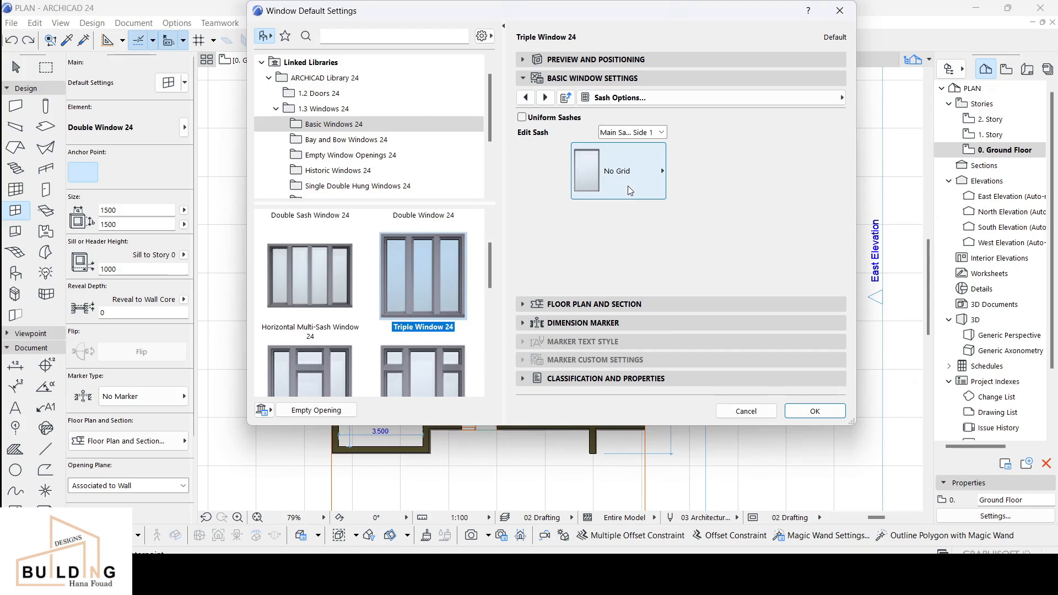
left_click(627, 185)
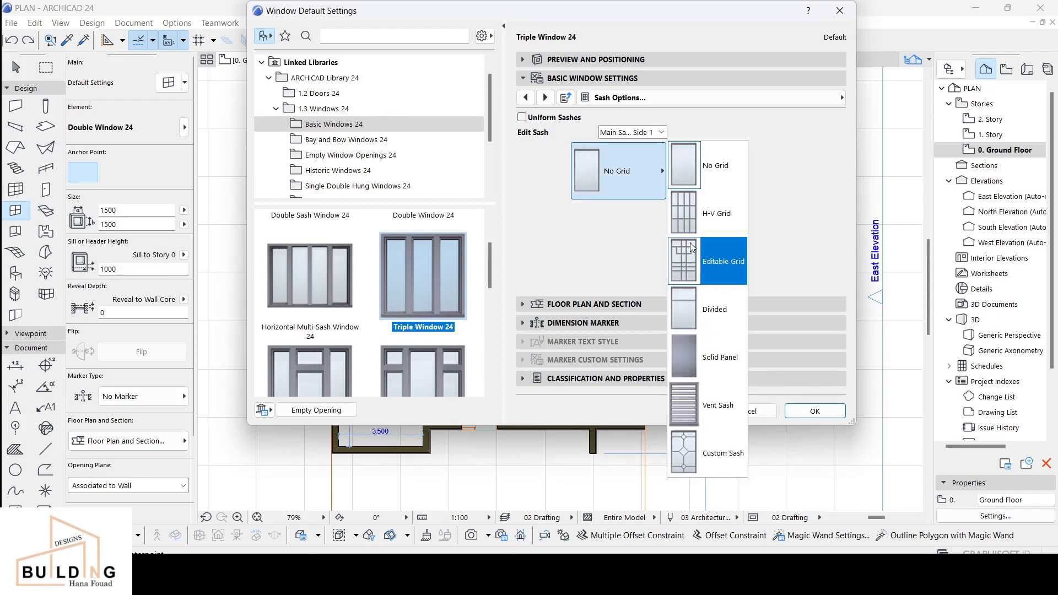
left_click(717, 216)
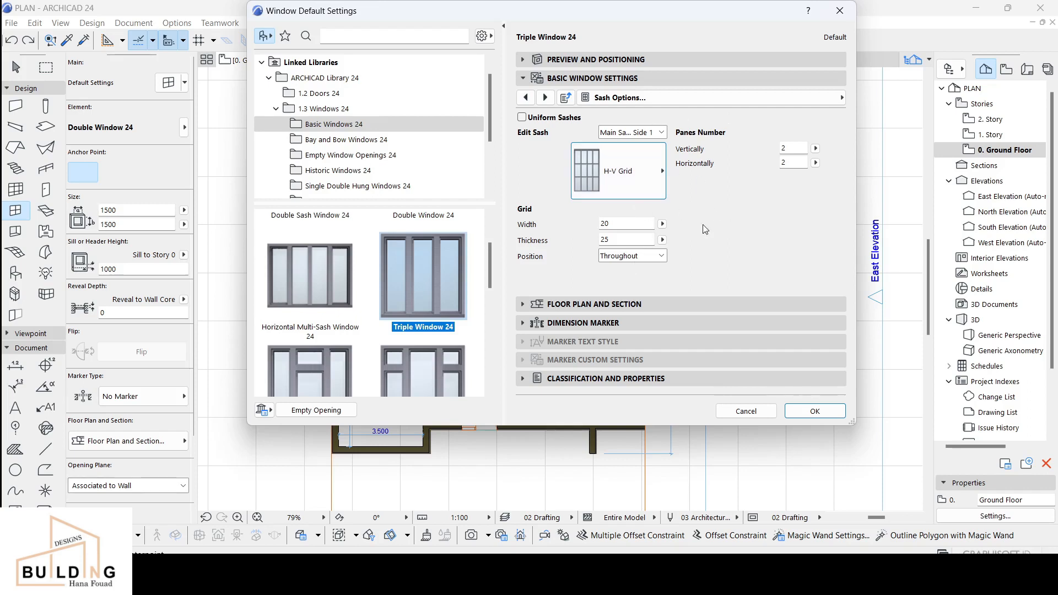
Step: Enable the window handle for the triple window and choose handle Style 8
left_click(815, 99)
left_click(915, 113)
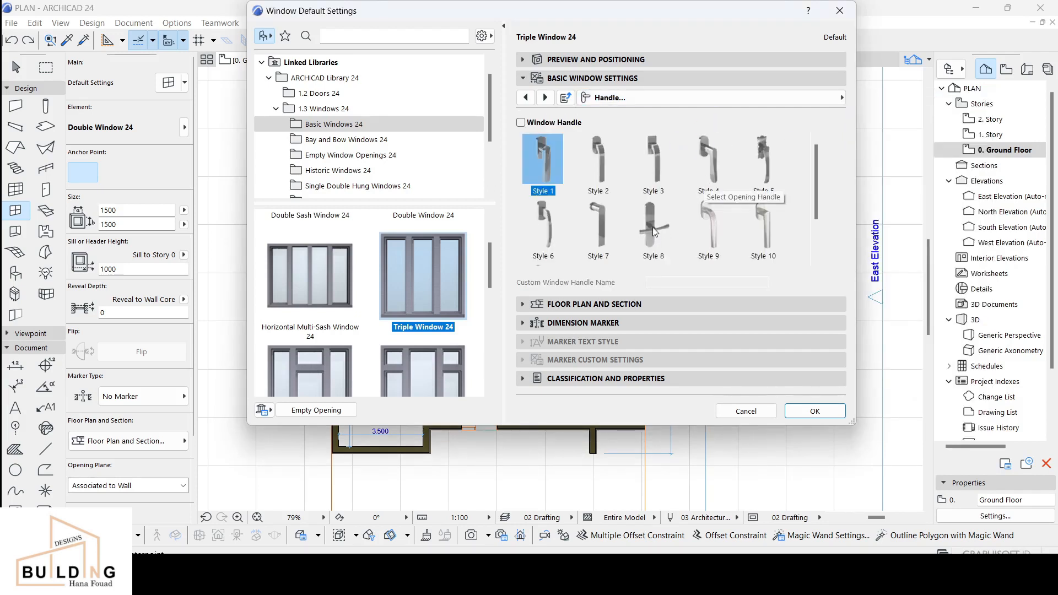
left_click(521, 122)
scroll(682, 218, "down", 1)
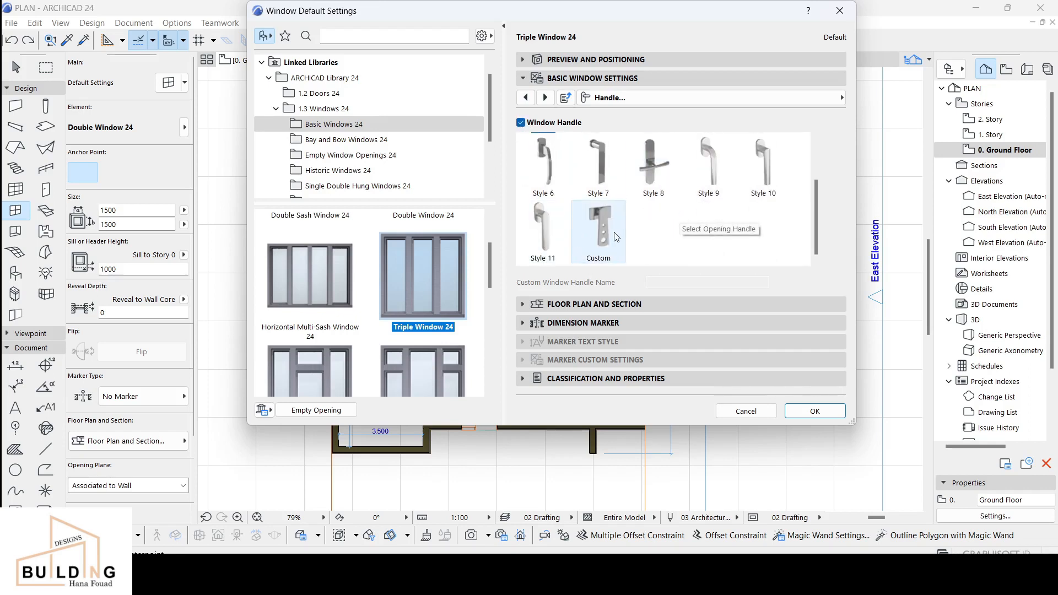
scroll(679, 193, "up", 1)
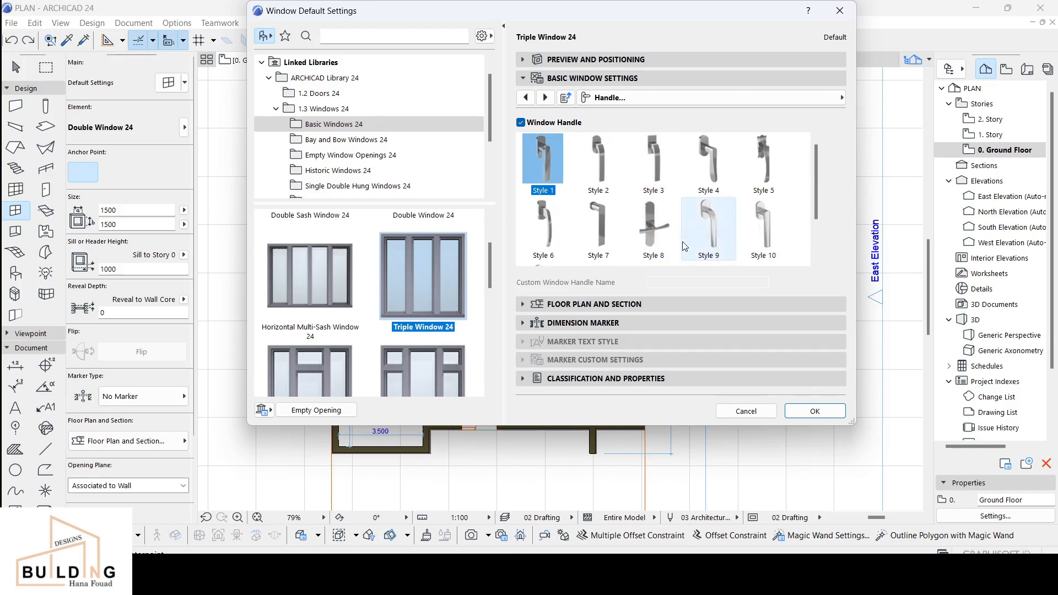
left_click(656, 230)
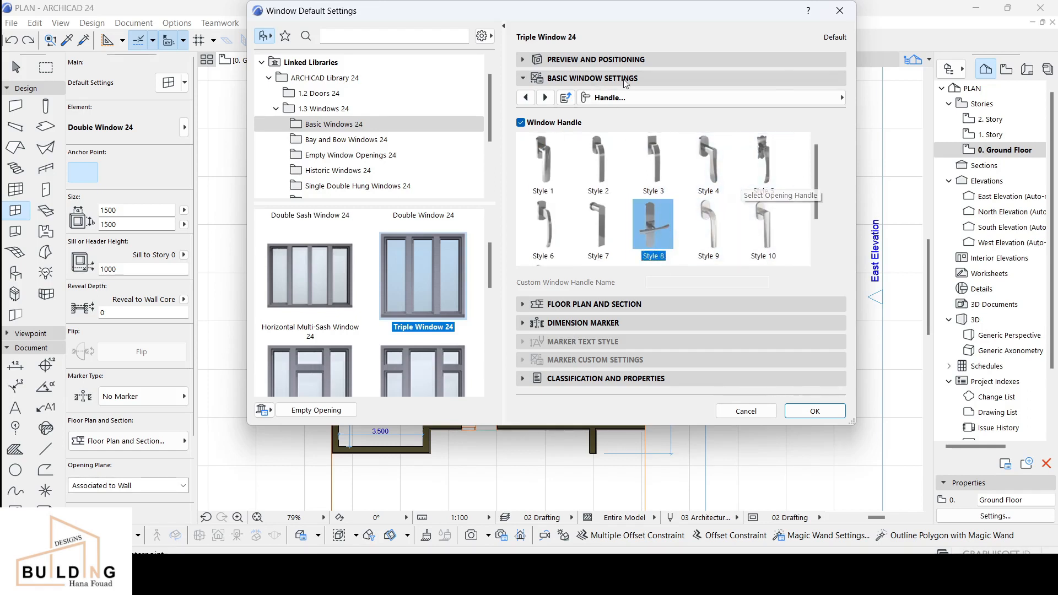
Step: Override the model view options for the 2D and 3D opening lines, and disable the 3D opening line
left_click(838, 98)
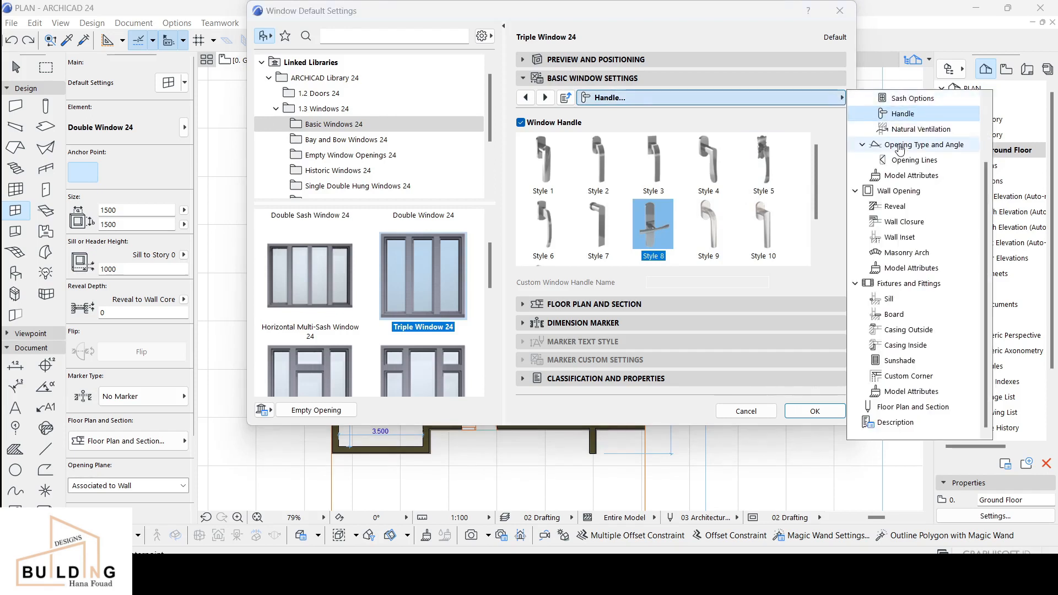
left_click(900, 148)
left_click(916, 160)
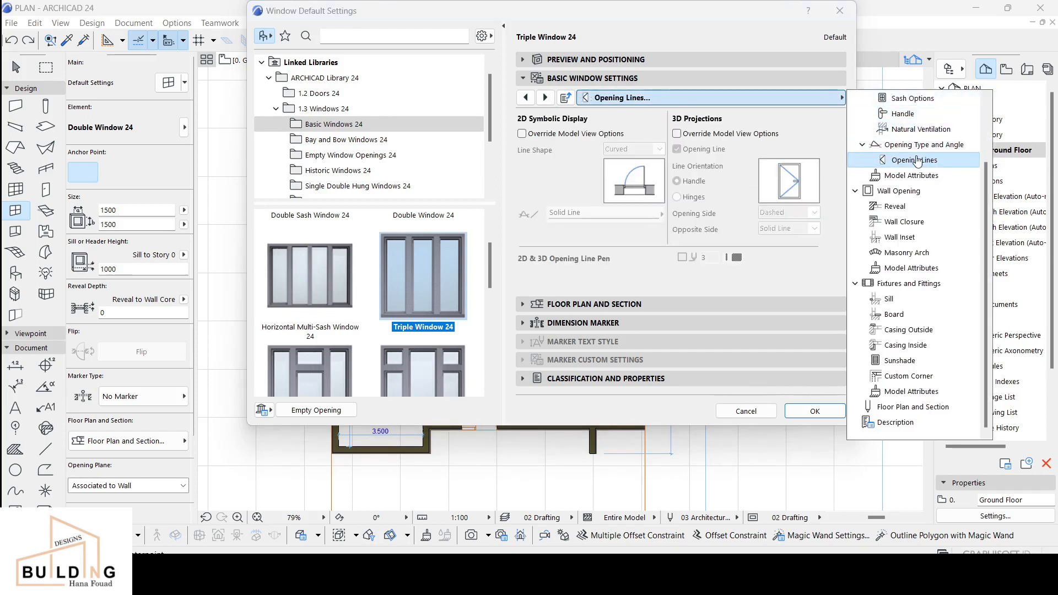
left_click(521, 134)
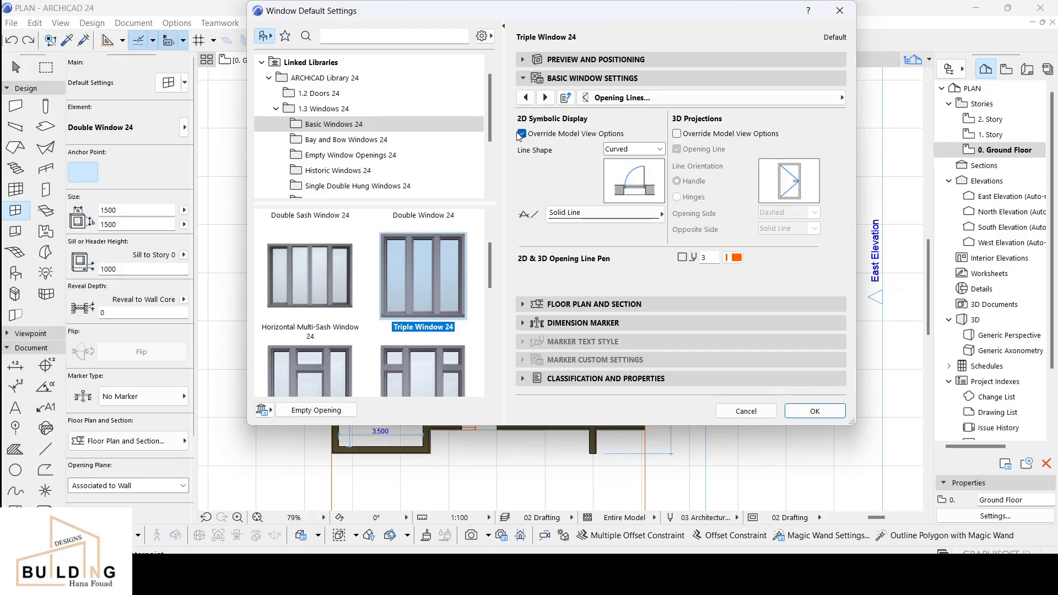
left_click(677, 134)
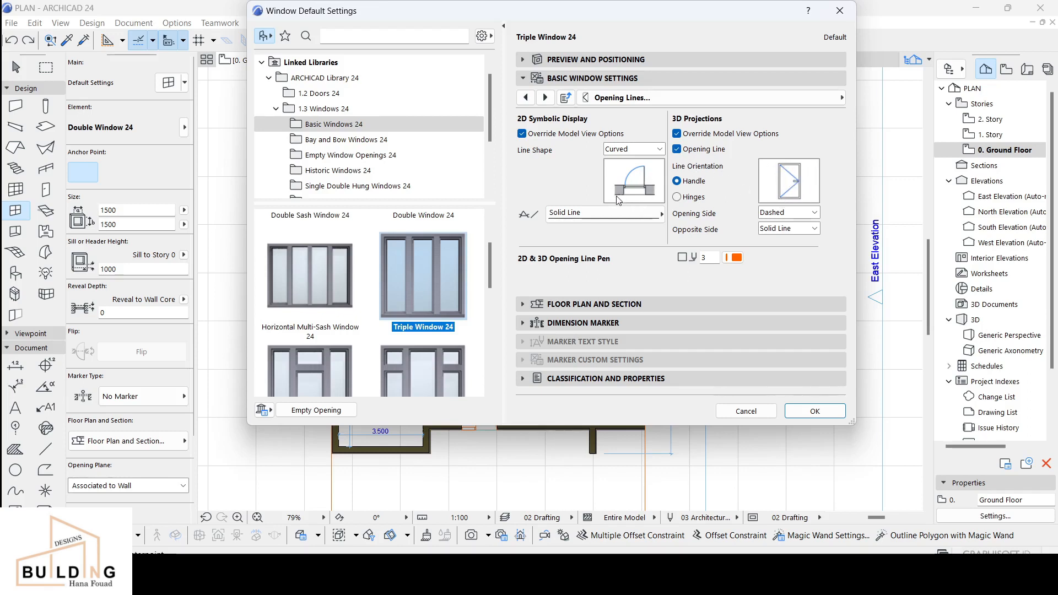
left_click(678, 150)
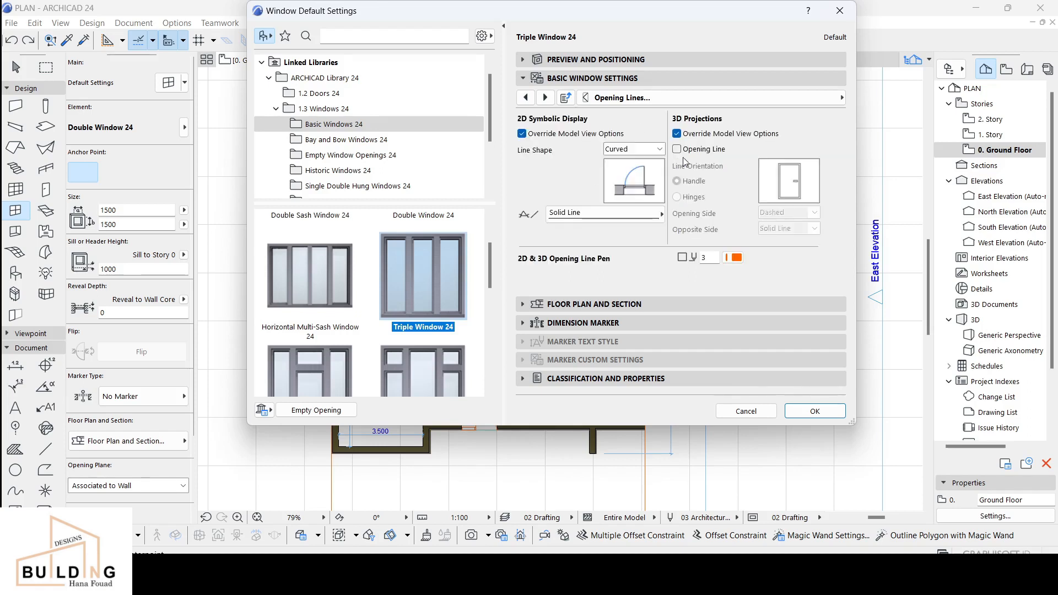
Step: Set the outside and inside surfaces of the window's frame and sash to Paint - Ivory Black
left_click(708, 97)
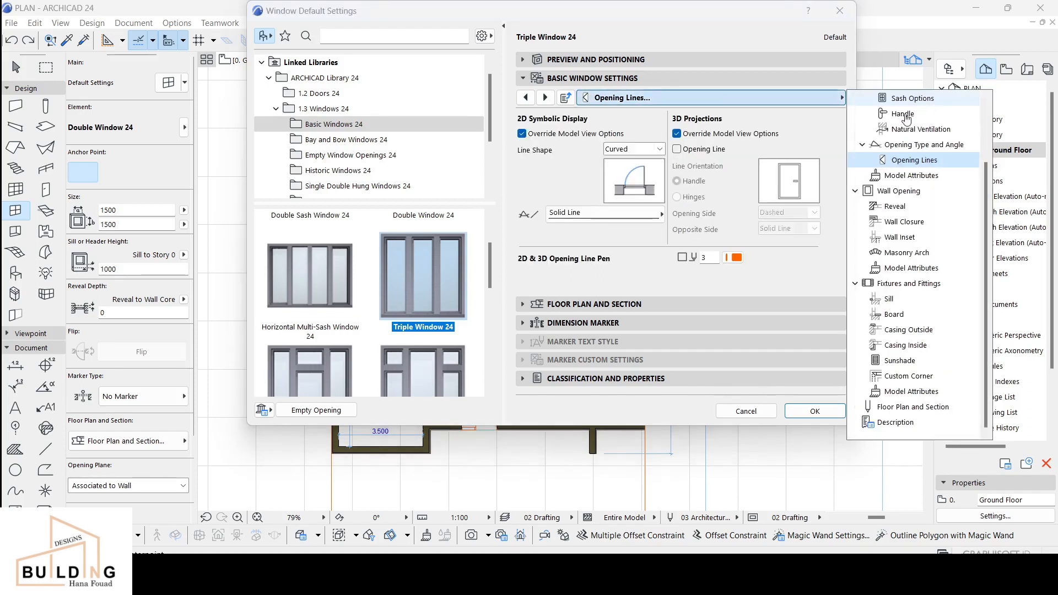
left_click(915, 182)
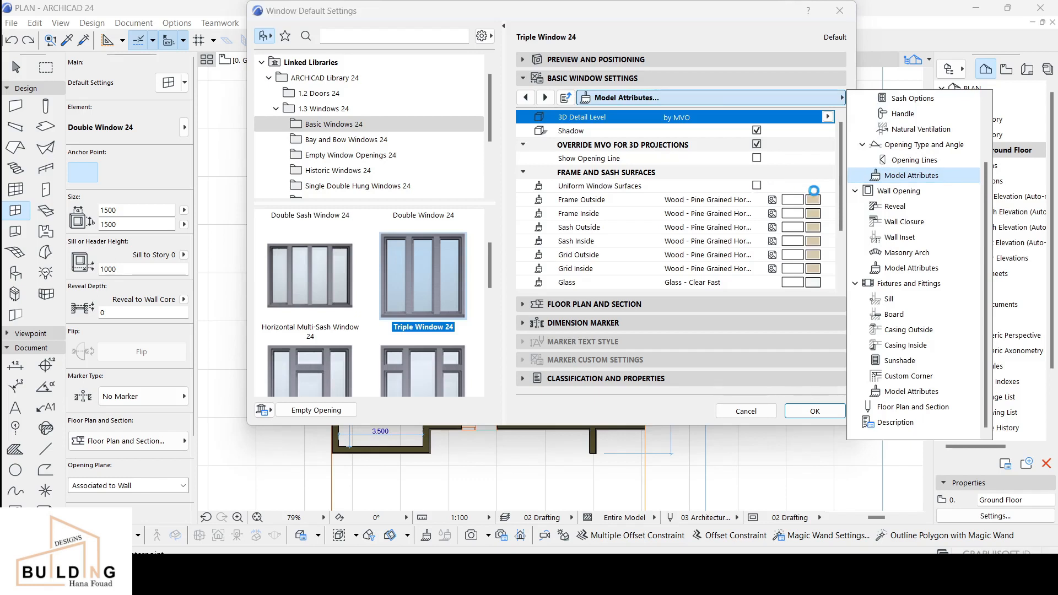
left_click(816, 202)
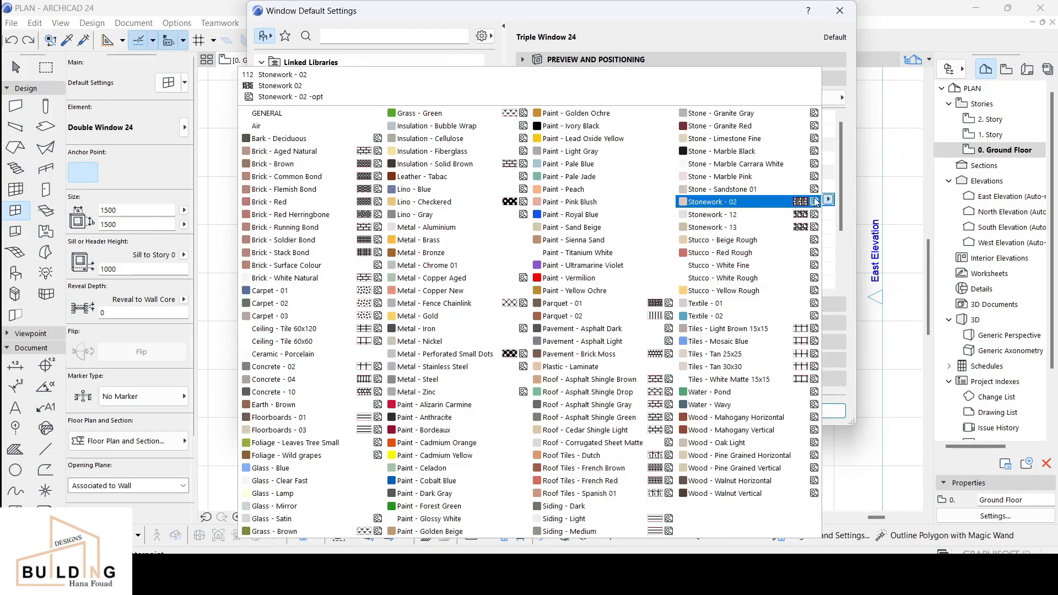
left_click(602, 130)
left_click(816, 214)
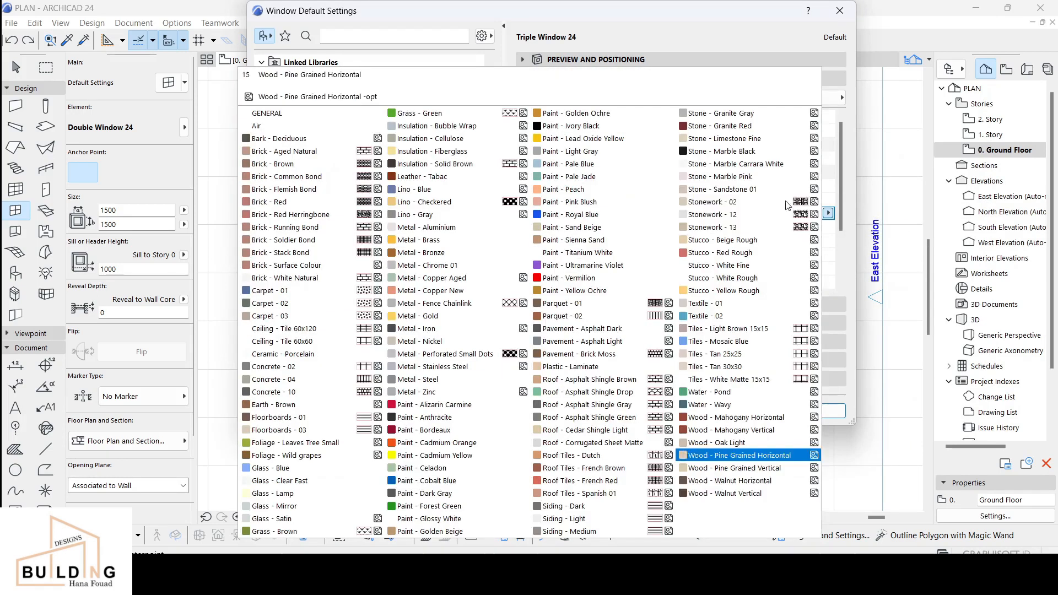
left_click(560, 134)
left_click(825, 226)
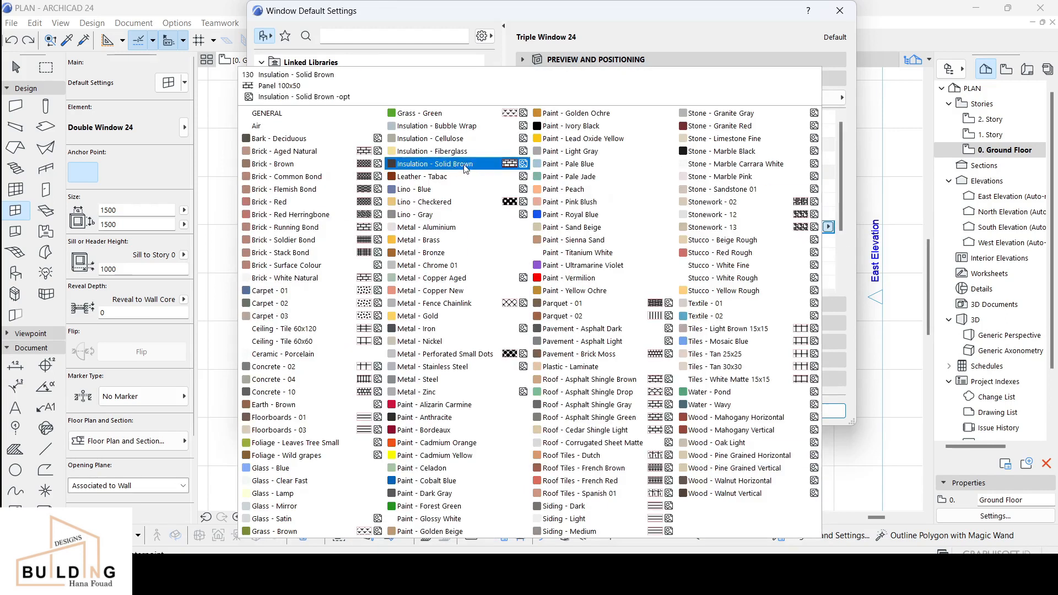
left_click(570, 125)
left_click(826, 240)
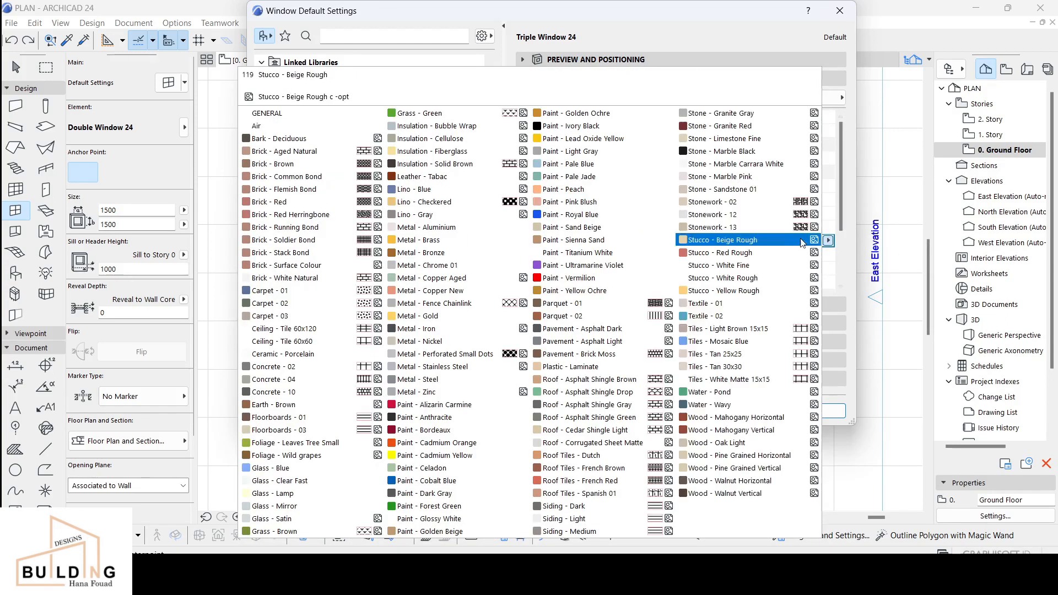
left_click(566, 138)
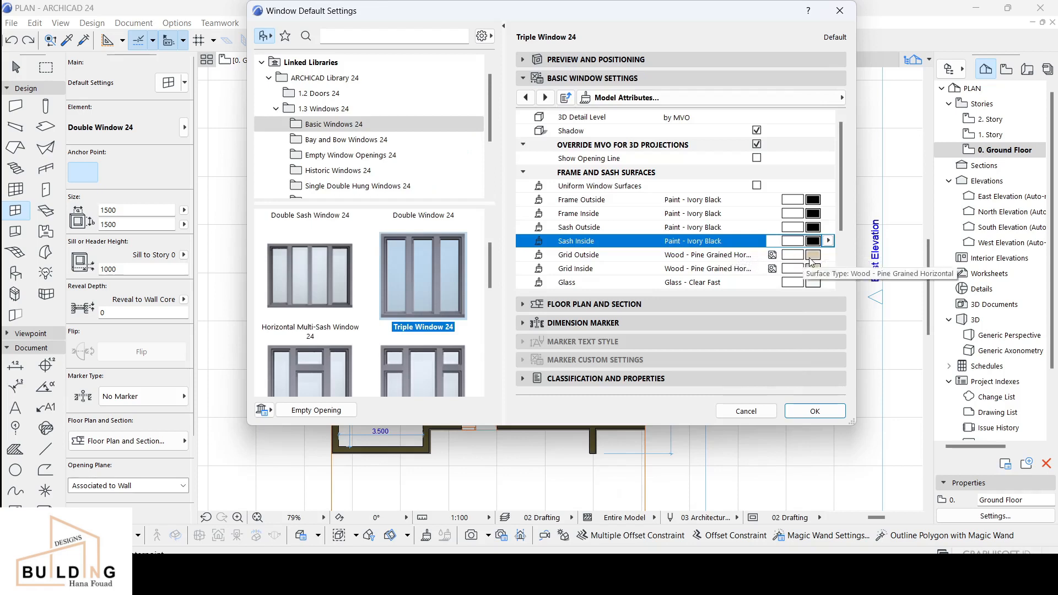
Step: Set the window's outside and inside grid surfaces to Paint - Ivory Black
left_click(826, 252)
left_click(571, 126)
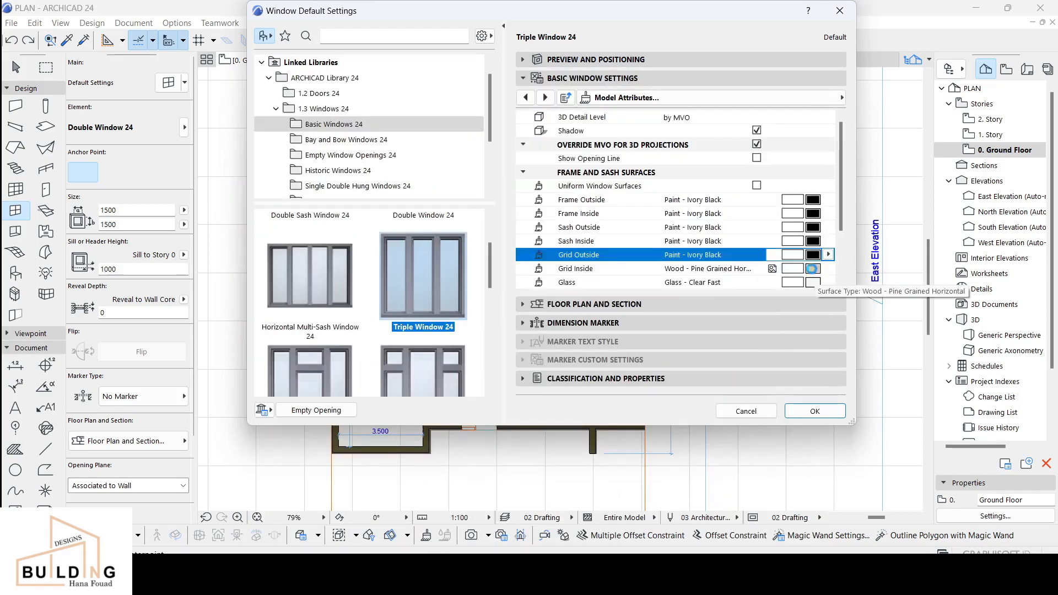
left_click(825, 265)
left_click(571, 126)
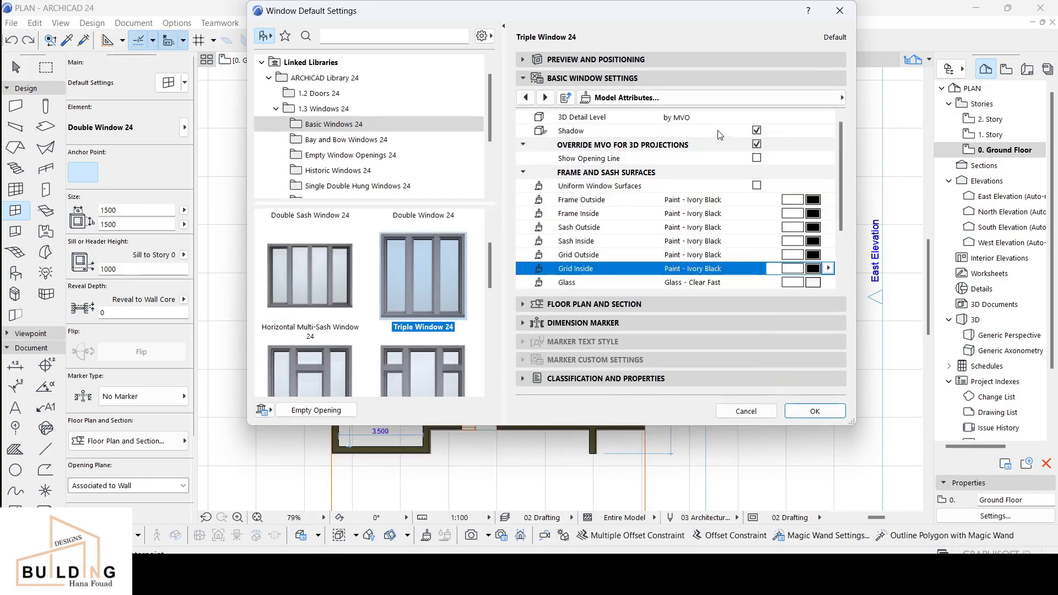
Step: Set the frame, sash and glass 3D pens to pen 1 (0.13 mm) and accept the window settings
left_click(789, 99)
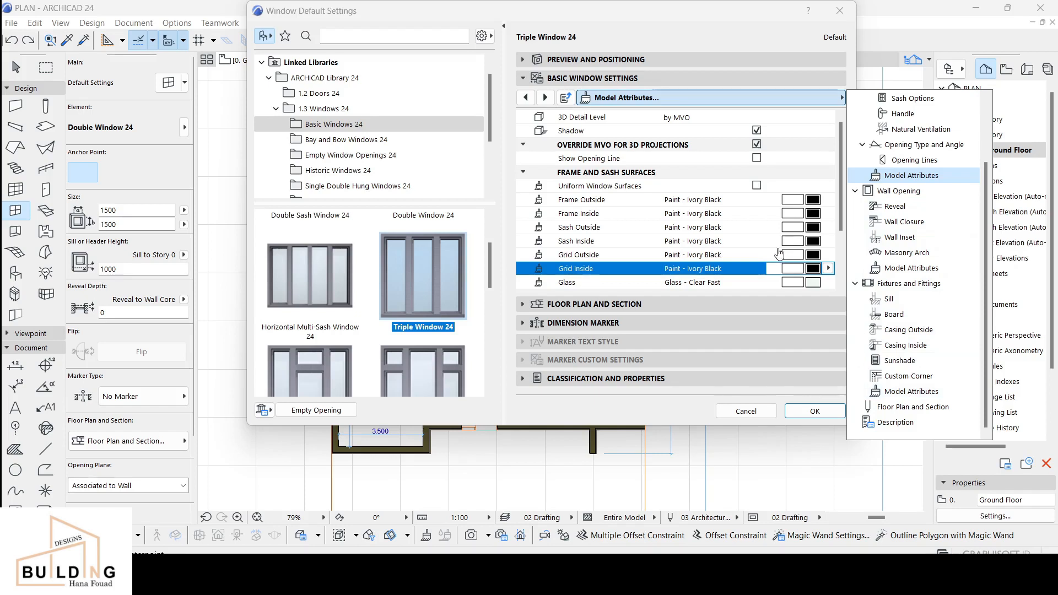
scroll(804, 212, "down", 1)
scroll(804, 215, "up", 1)
scroll(807, 226, "down", 4)
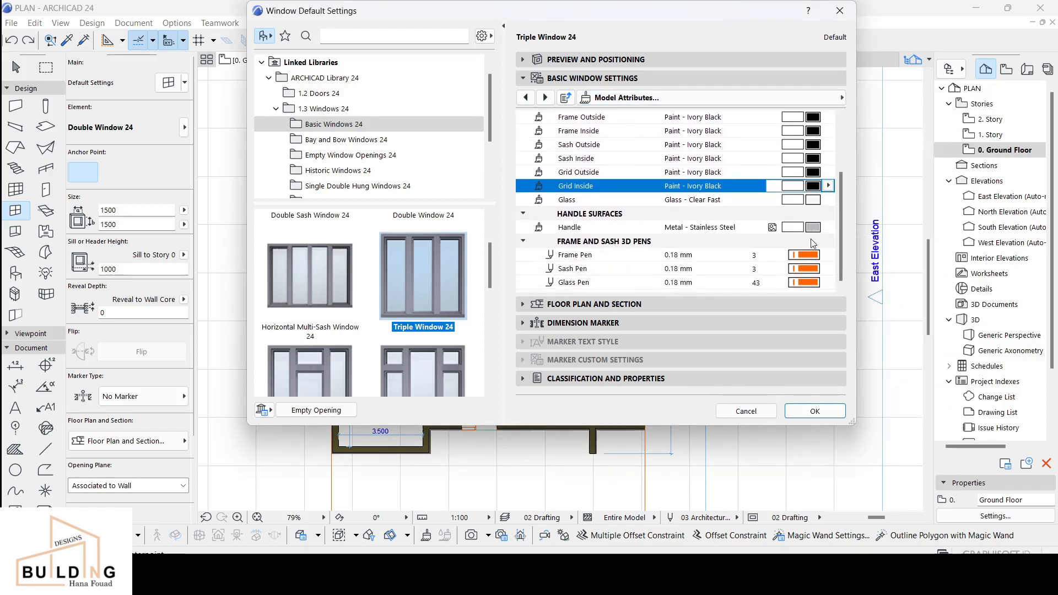
left_click(804, 259)
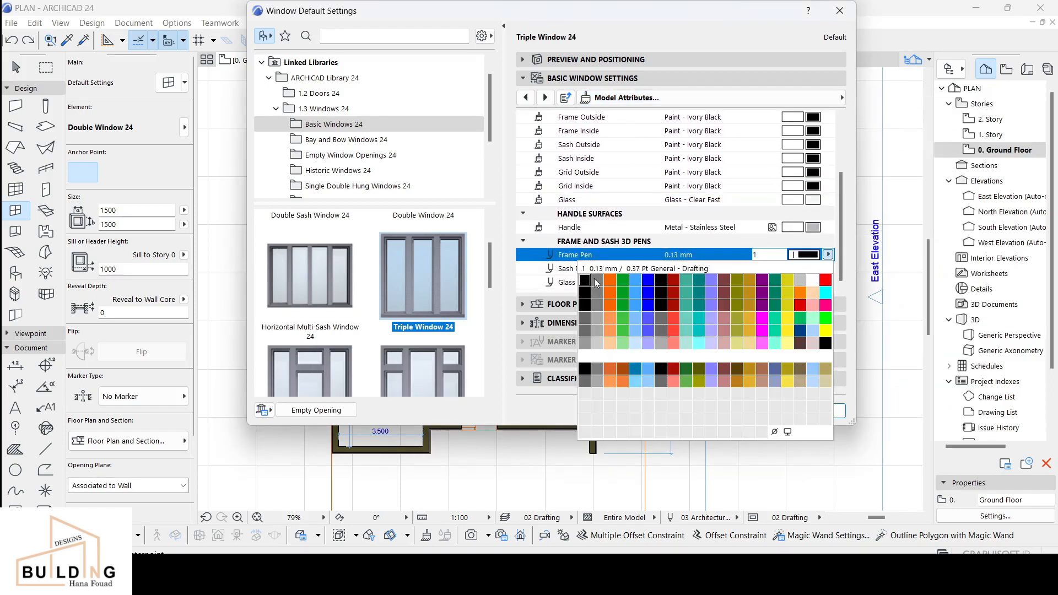
left_click(585, 281)
left_click(808, 269)
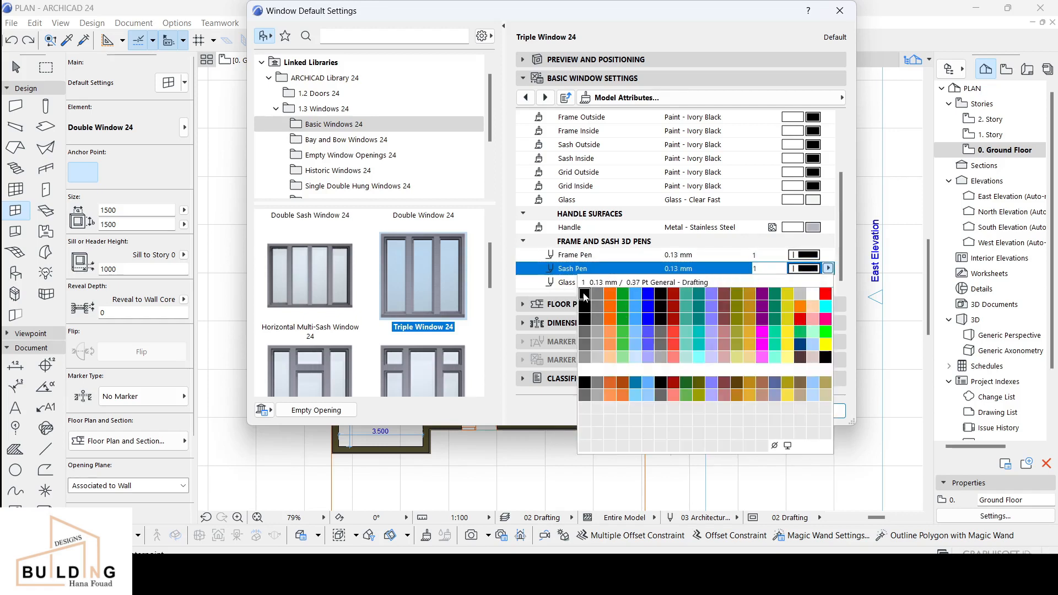
left_click(585, 294)
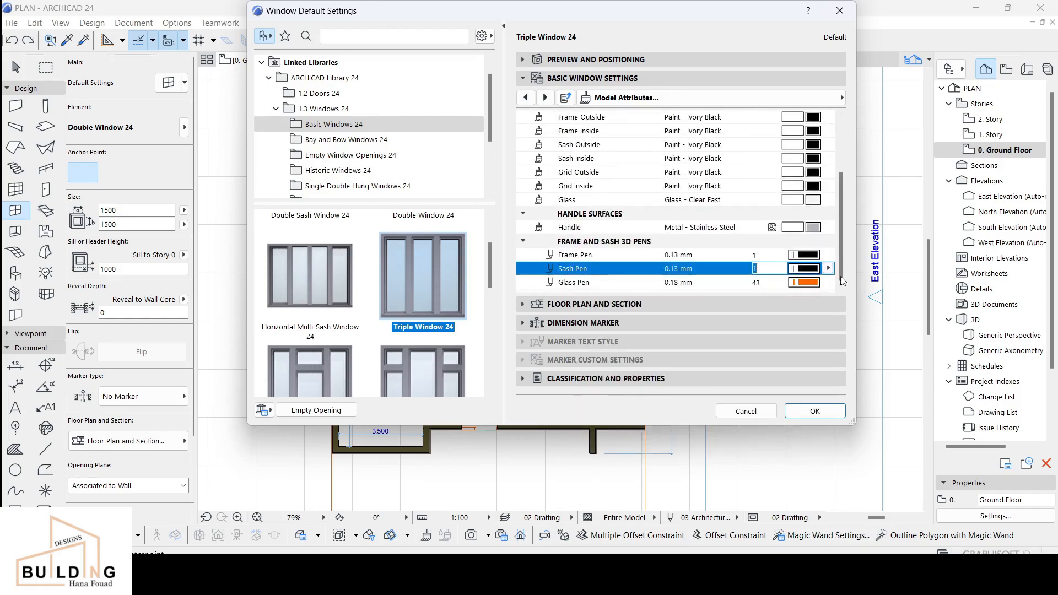
left_click(804, 282)
left_click(584, 307)
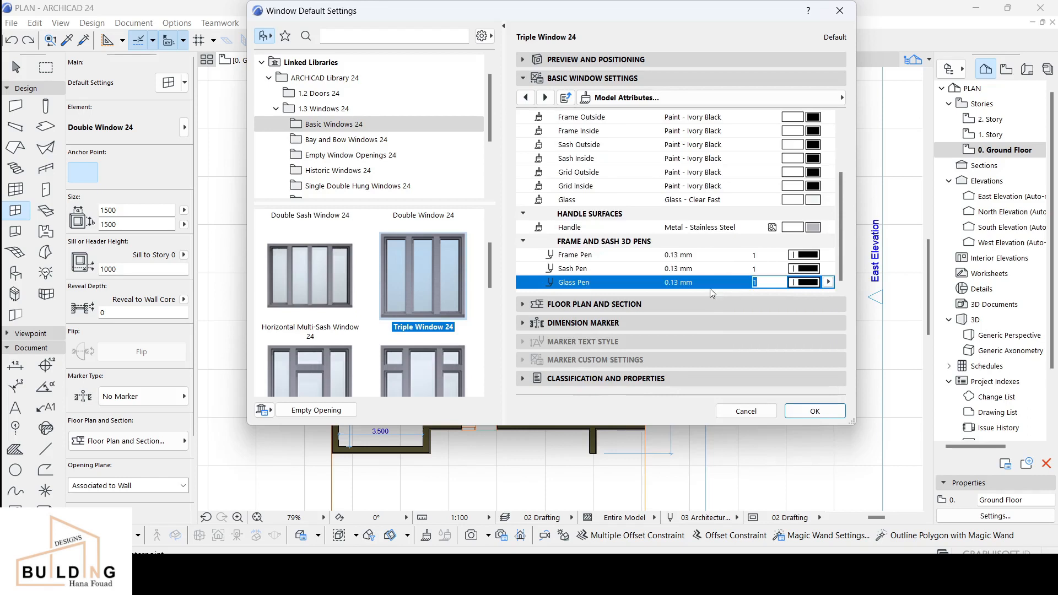
left_click(814, 411)
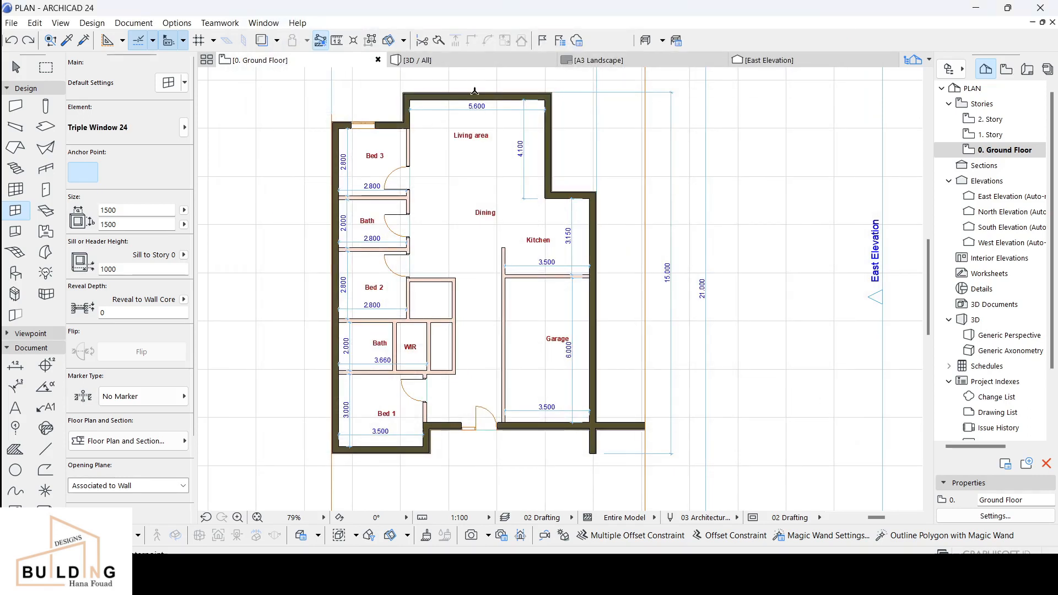
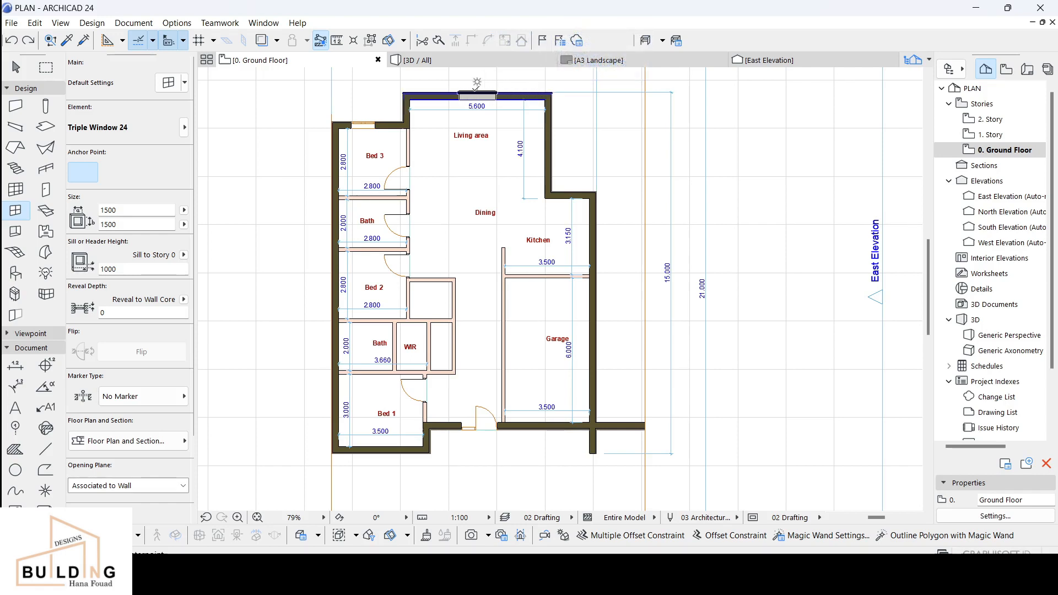
Step: Place a triple window in the middle of the Living area's north wall and another in its east exterior wall
left_click(477, 92)
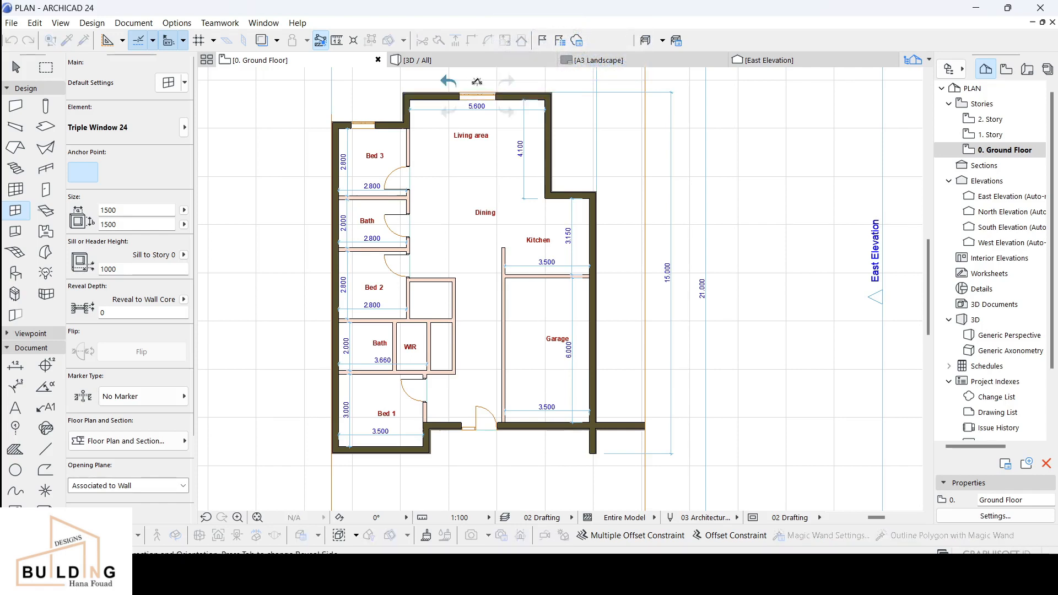
left_click(459, 114)
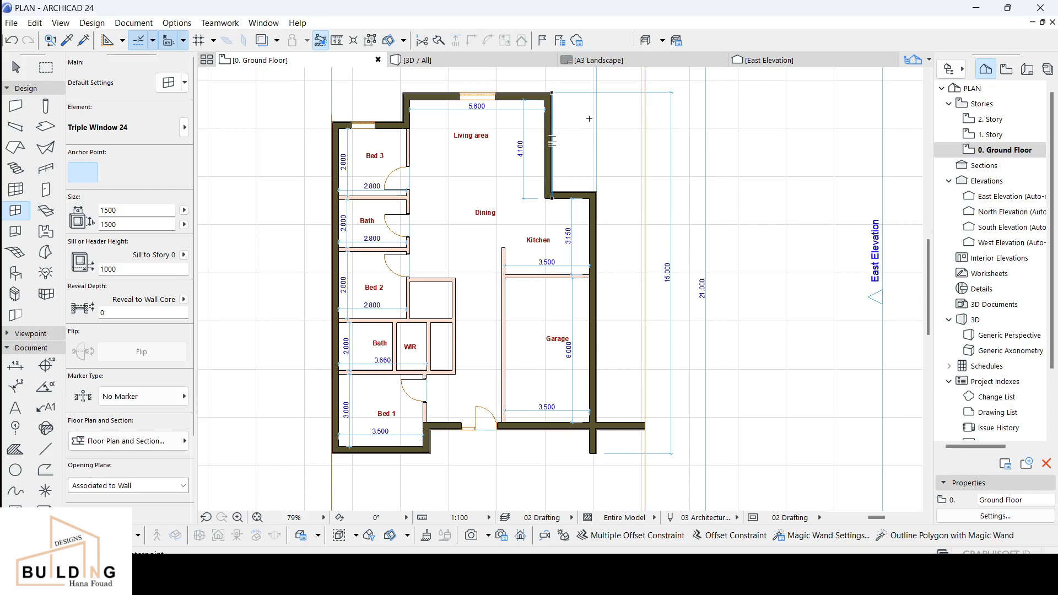
left_click(556, 132)
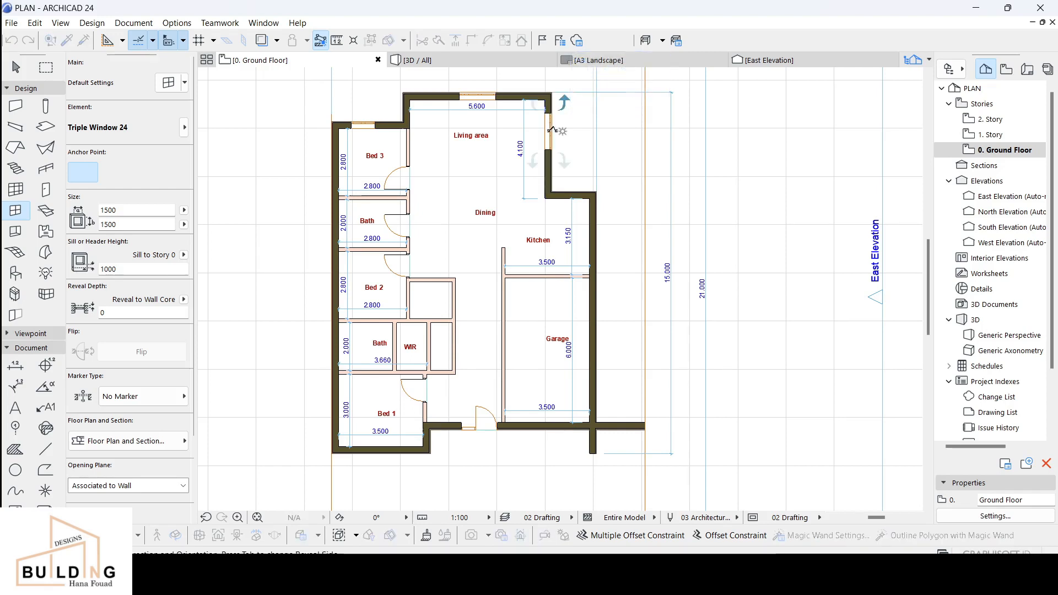
left_click(529, 165)
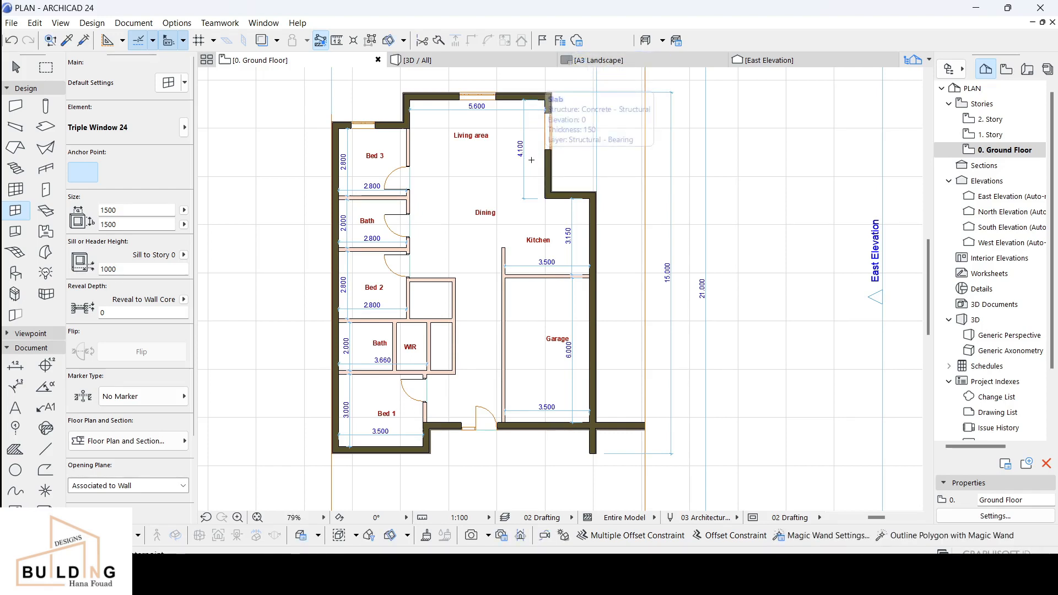
key("Escape")
Step: Set the width of both Living area windows to 2000 and their sill height to 300
left_click(550, 132)
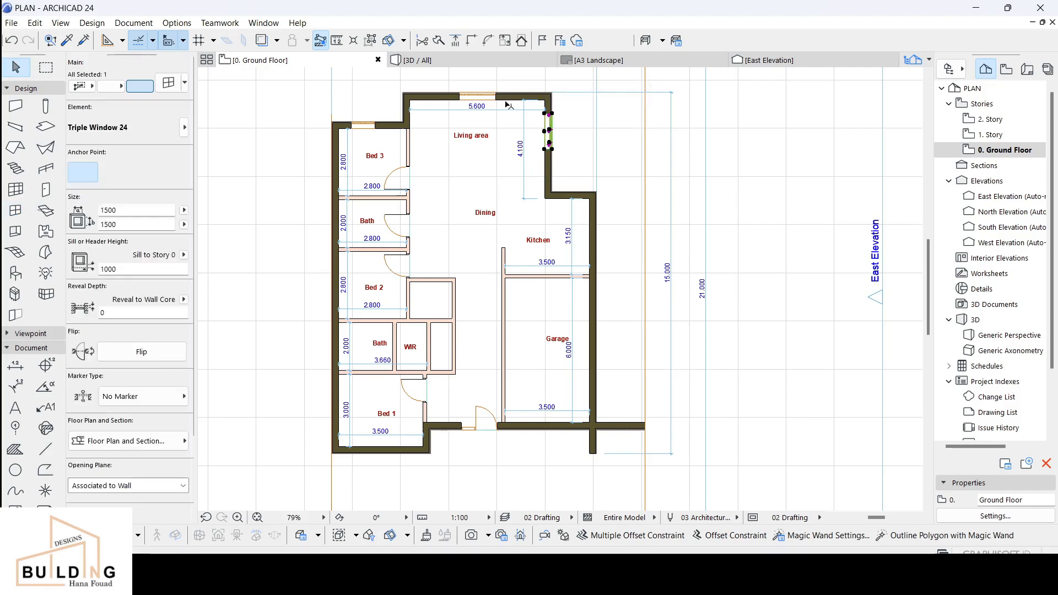
left_click(482, 95, "shift")
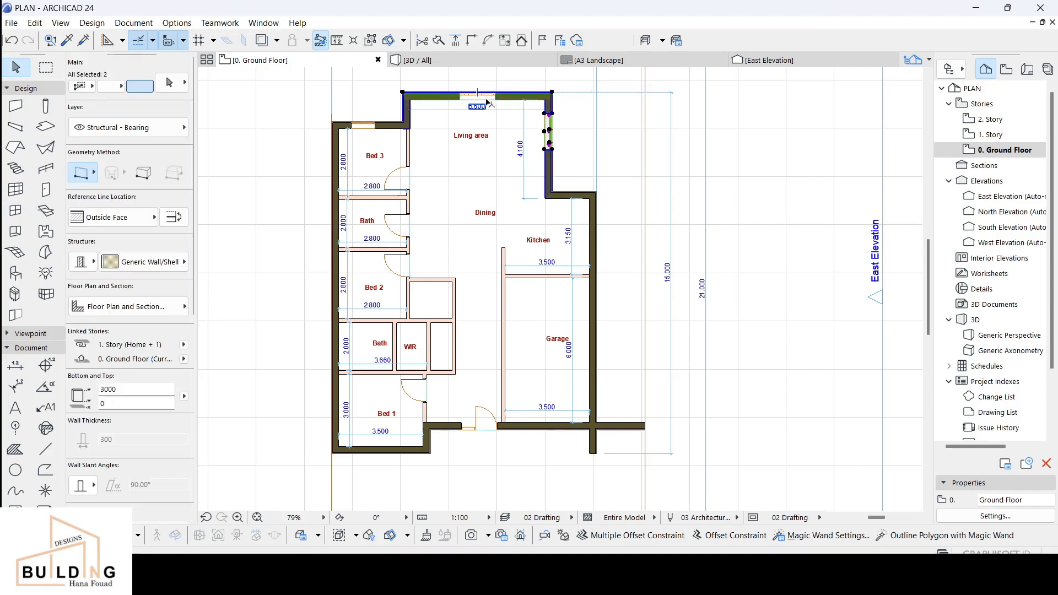
left_click(479, 96, "shift")
left_click(517, 96, "shift")
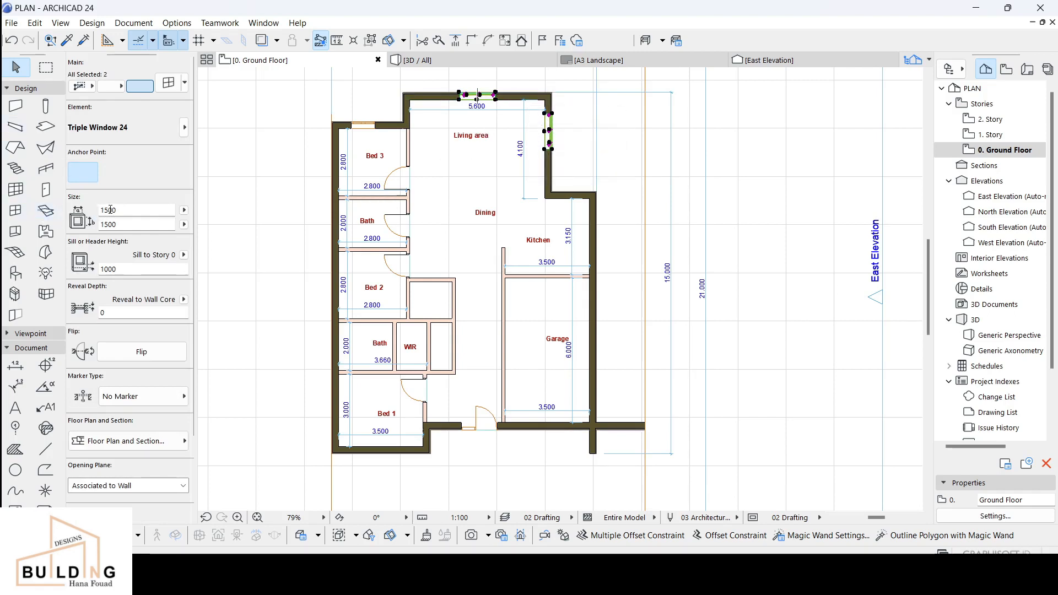
left_click_drag(110, 210, 98, 213)
type("20")
left_click(104, 269)
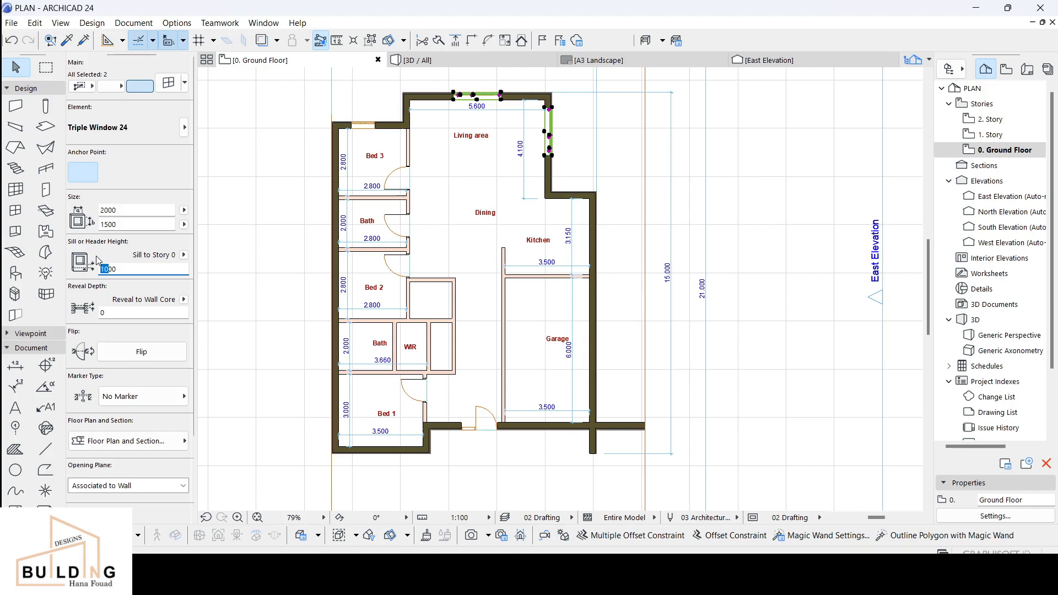
type("3")
key("Return")
key("Escape")
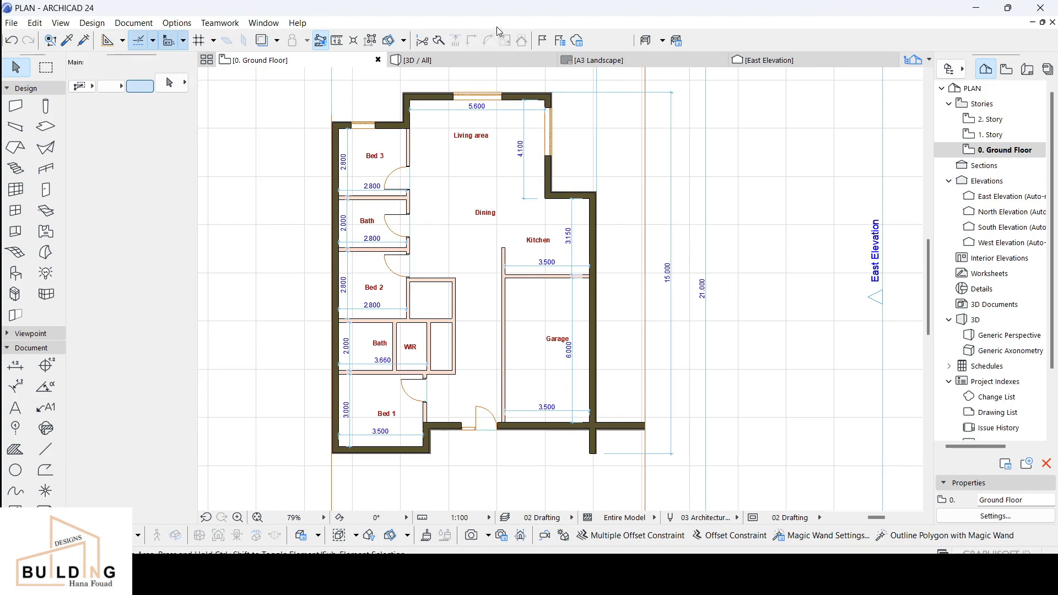
Step: Open the 3D view and examine the two Living area windows from inside the room
left_click(472, 61)
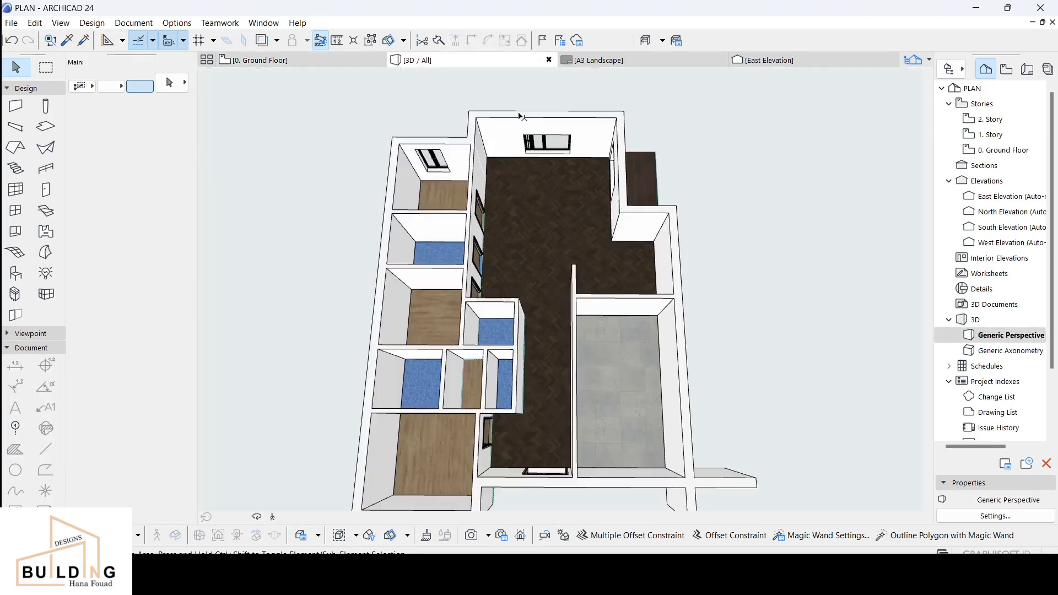
scroll(586, 164, "up", 2)
scroll(588, 165, "up", 5)
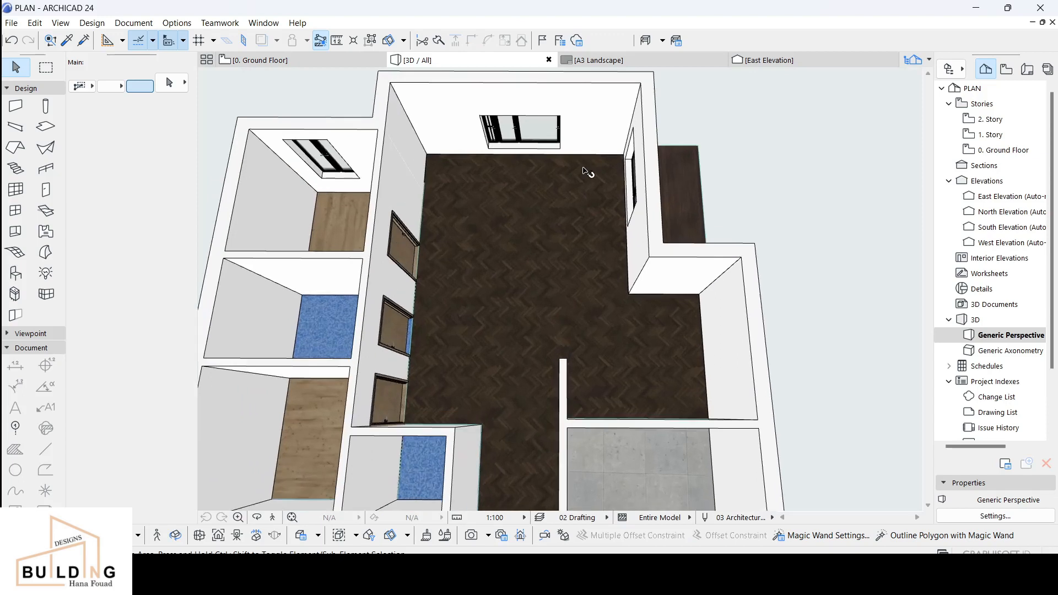
left_click(257, 517)
left_click_drag(484, 406, 289, 249)
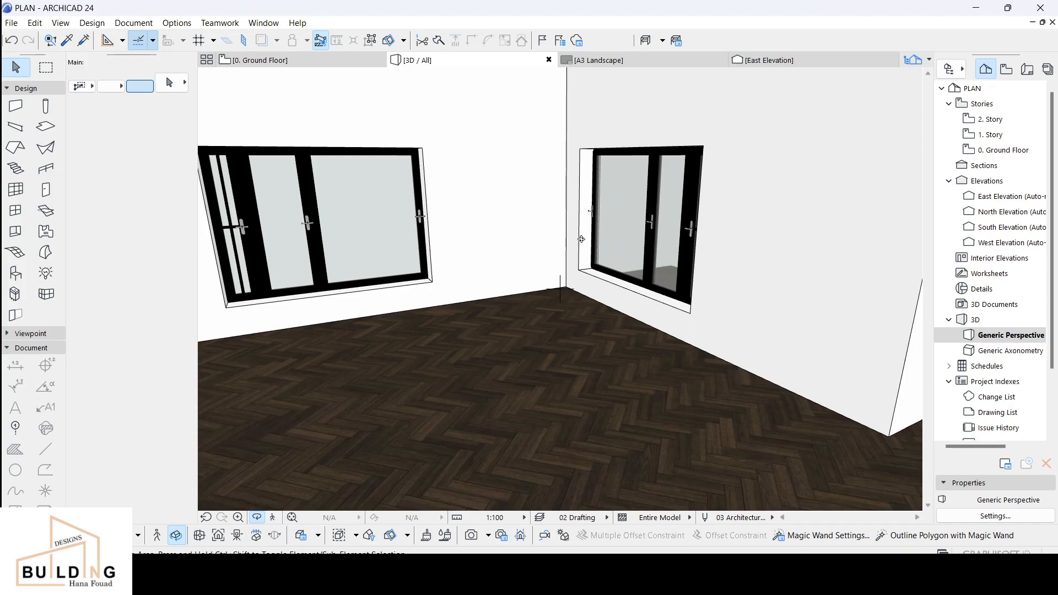
left_click_drag(447, 289, 437, 309)
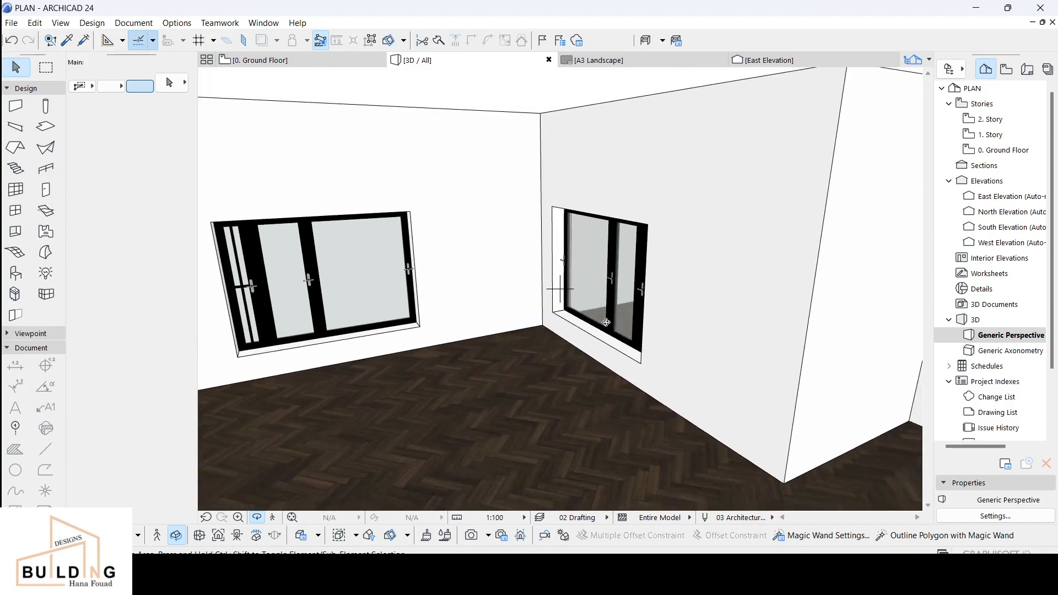
left_click_drag(651, 300, 735, 253)
Step: Set the height of both Living area windows first to 2000 and finally to 2400
left_click(711, 269)
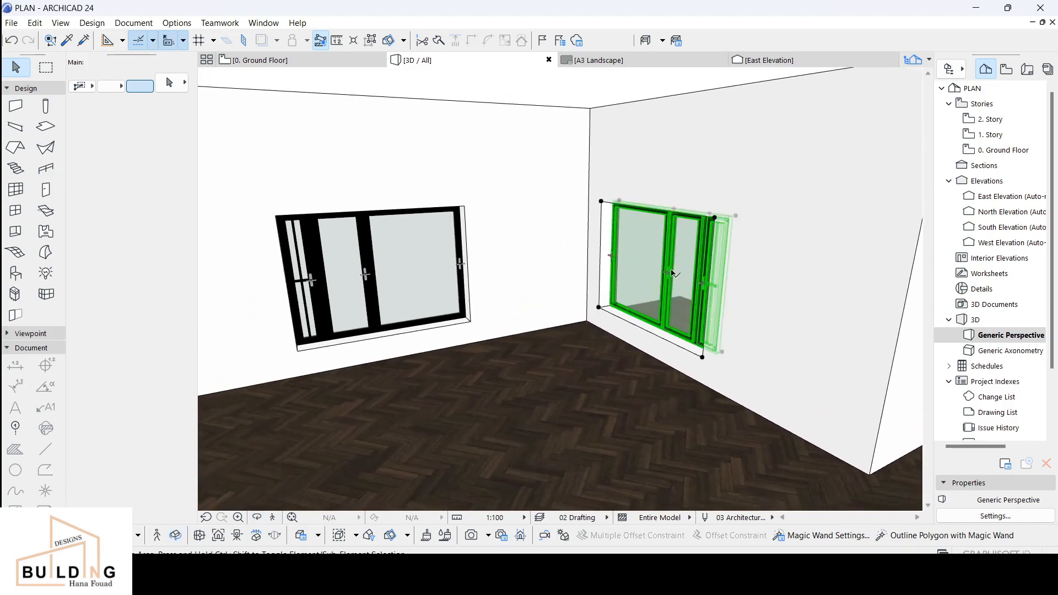
left_click(369, 274, "shift")
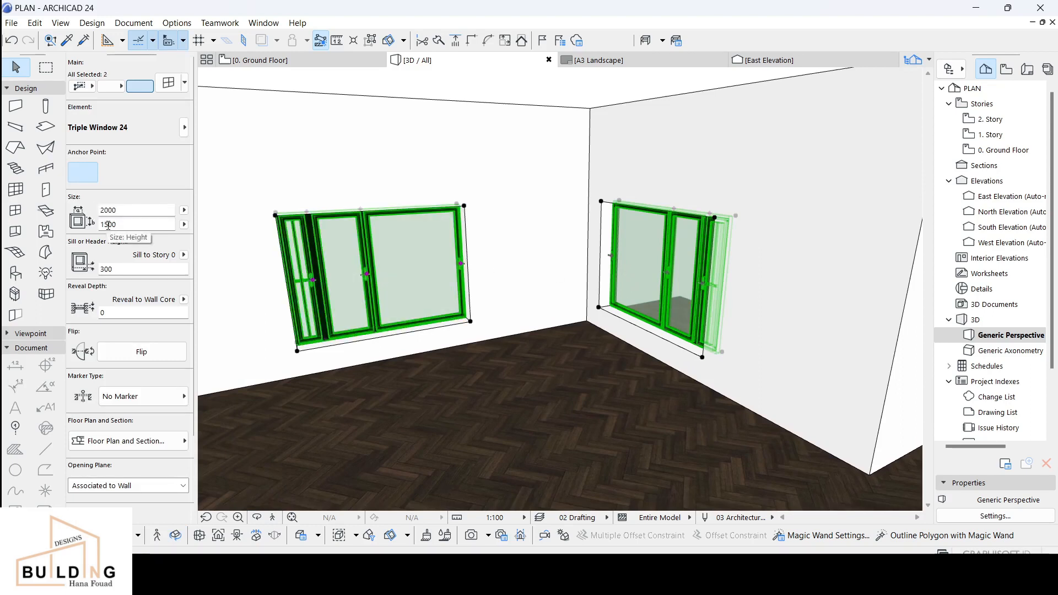
left_click_drag(108, 225, 101, 226)
type("20")
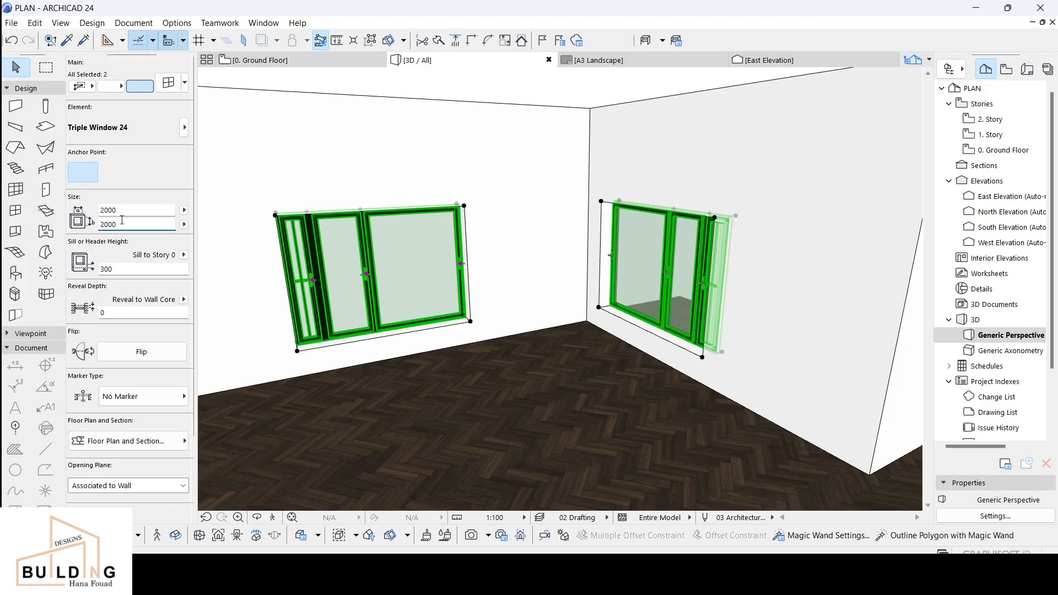
left_click(135, 211)
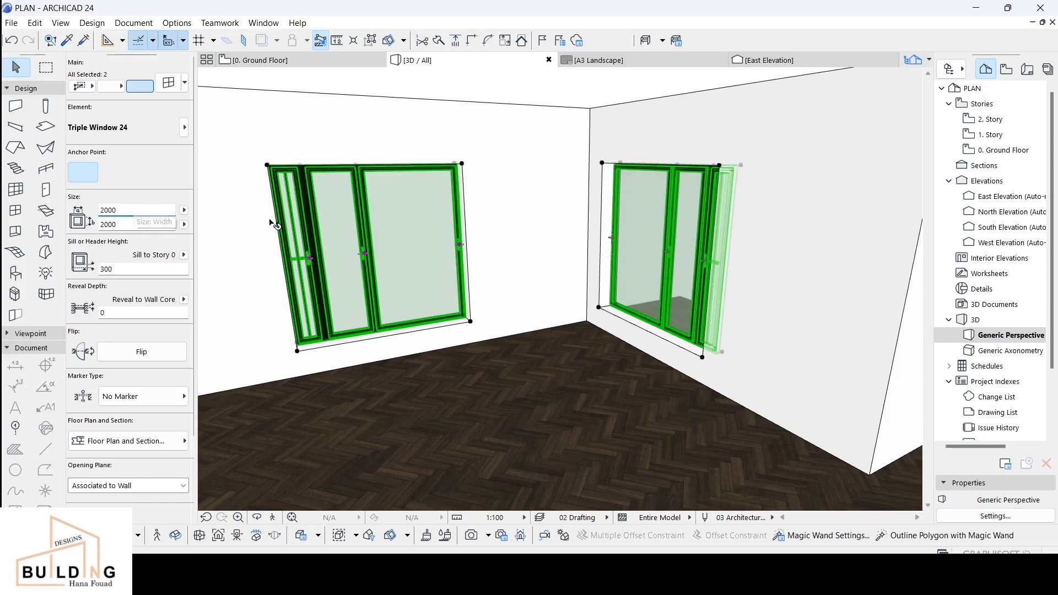
left_click(109, 225)
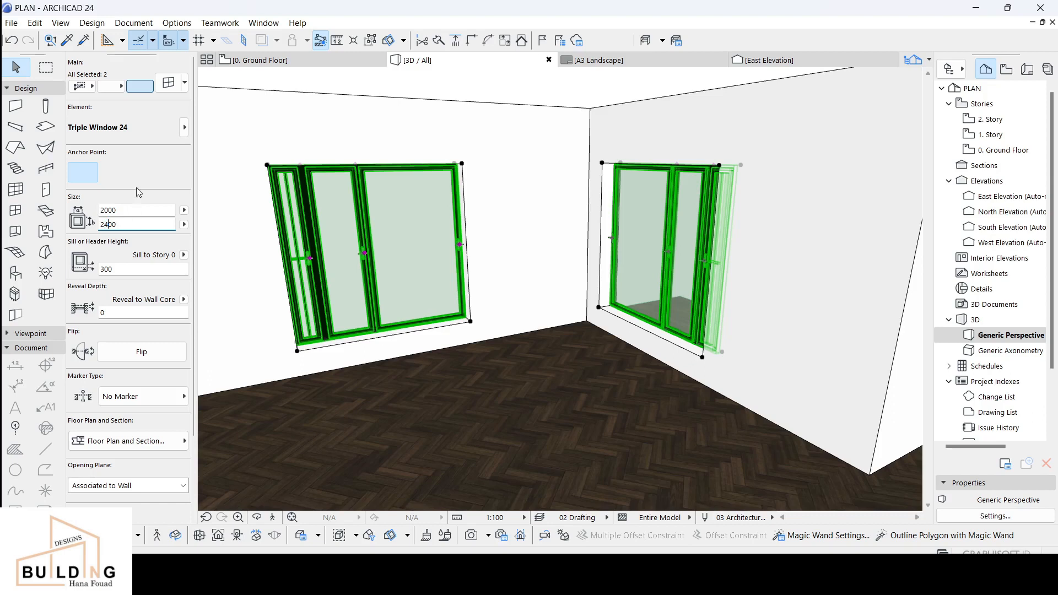
type("2400")
key("Return")
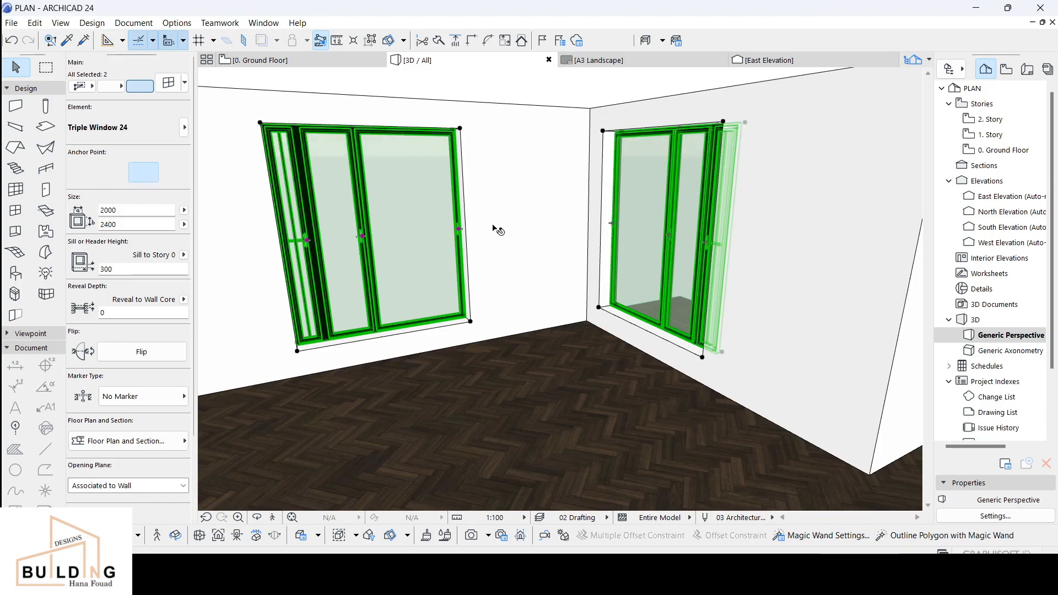
Step: In the settings of the two selected windows, set the window handle to Style 6
left_click(170, 88)
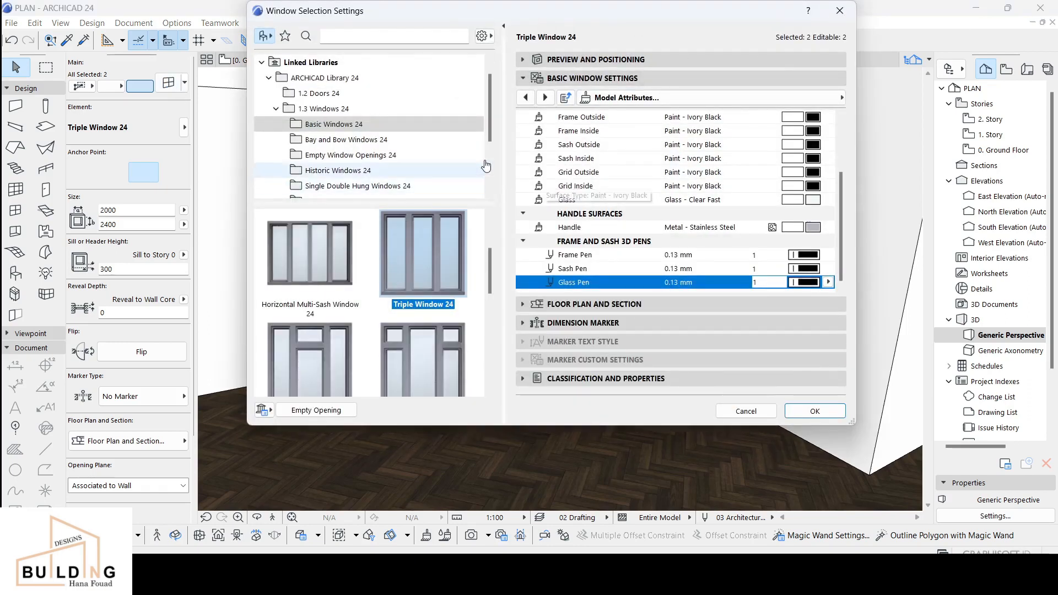
left_click(626, 97)
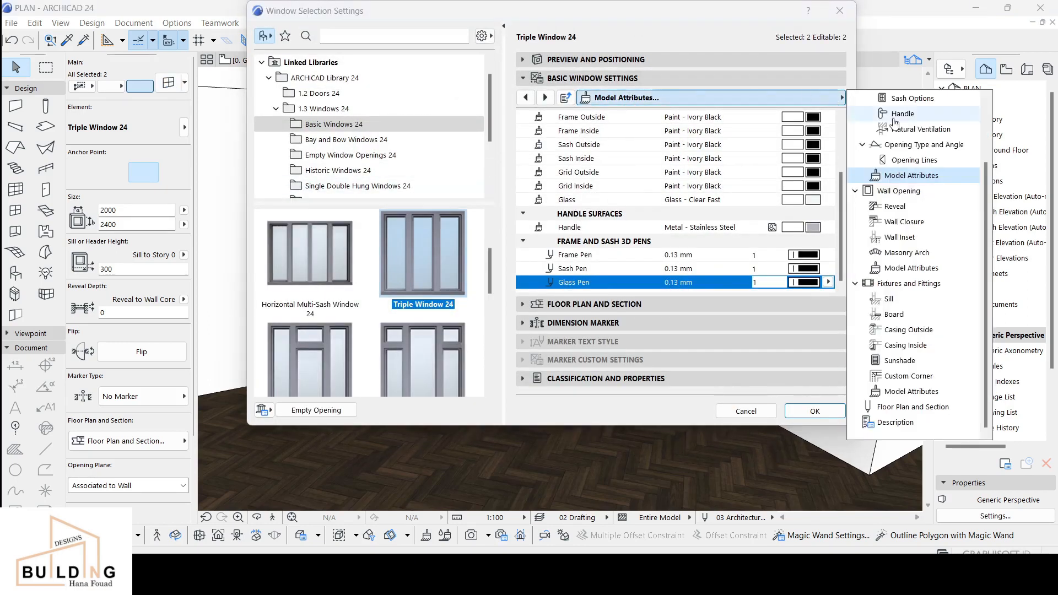
left_click(940, 114)
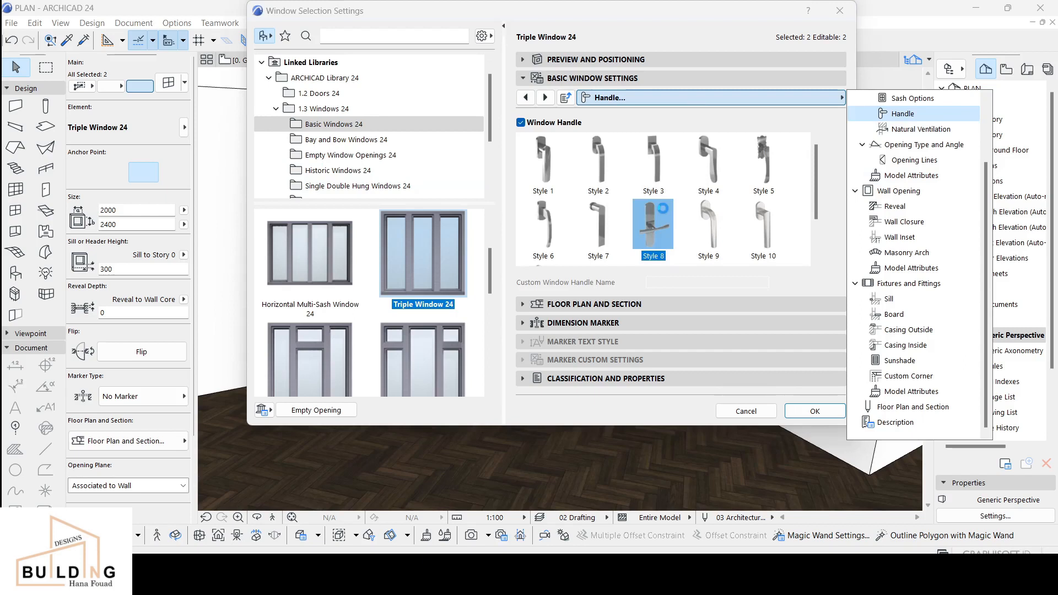
scroll(695, 211, "down", 1)
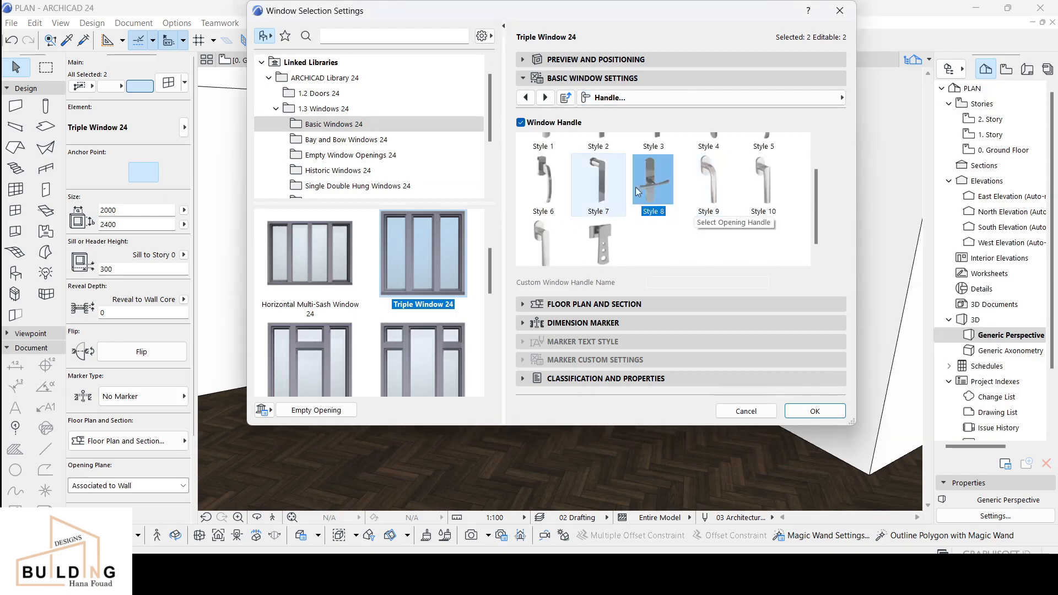
scroll(712, 188, "up", 1)
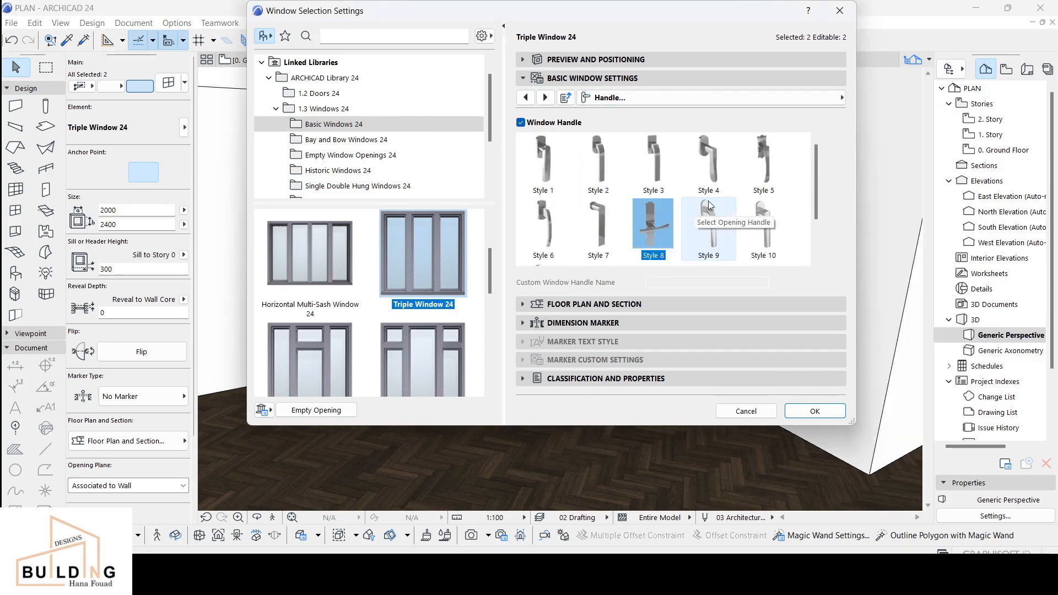
scroll(714, 188, "down", 1)
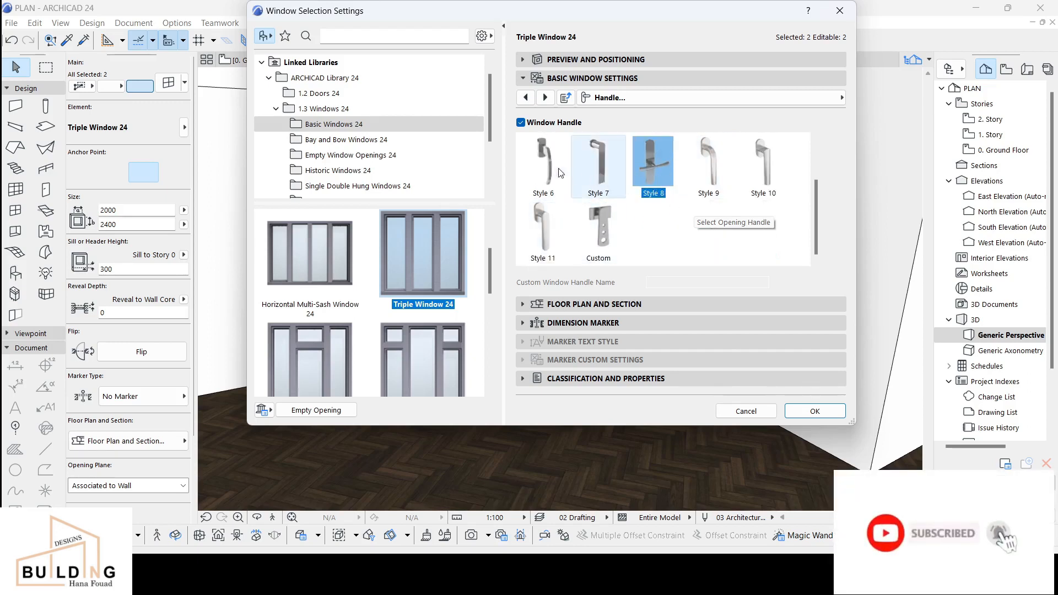
left_click(541, 176)
scroll(541, 178, "up", 1)
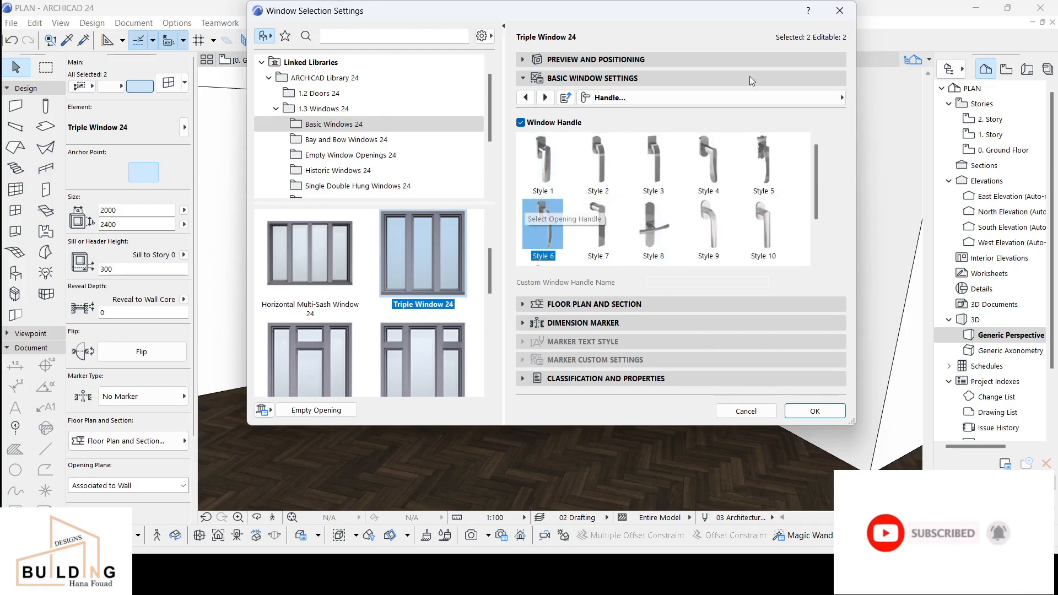
Step: Enable uniform sashes with the H-V Grid sash type for both windows and accept the window settings
left_click(799, 98)
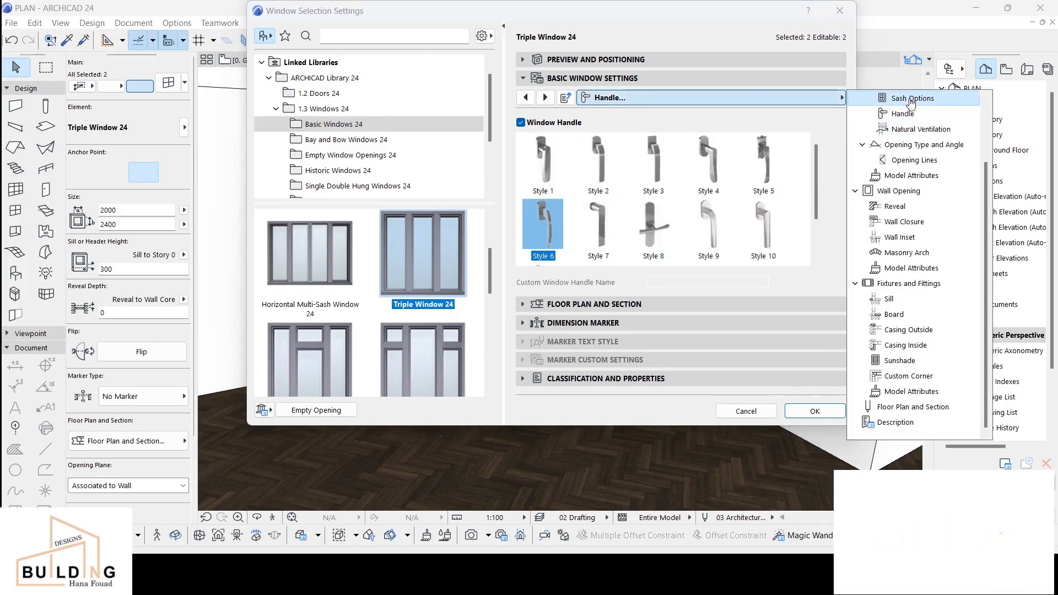
left_click(910, 98)
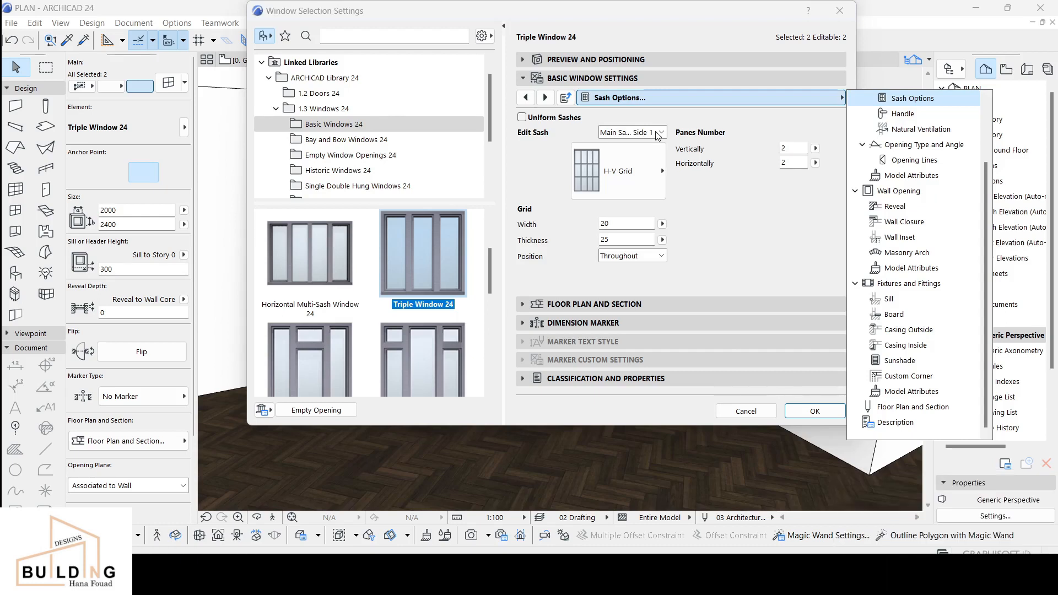
left_click(661, 133)
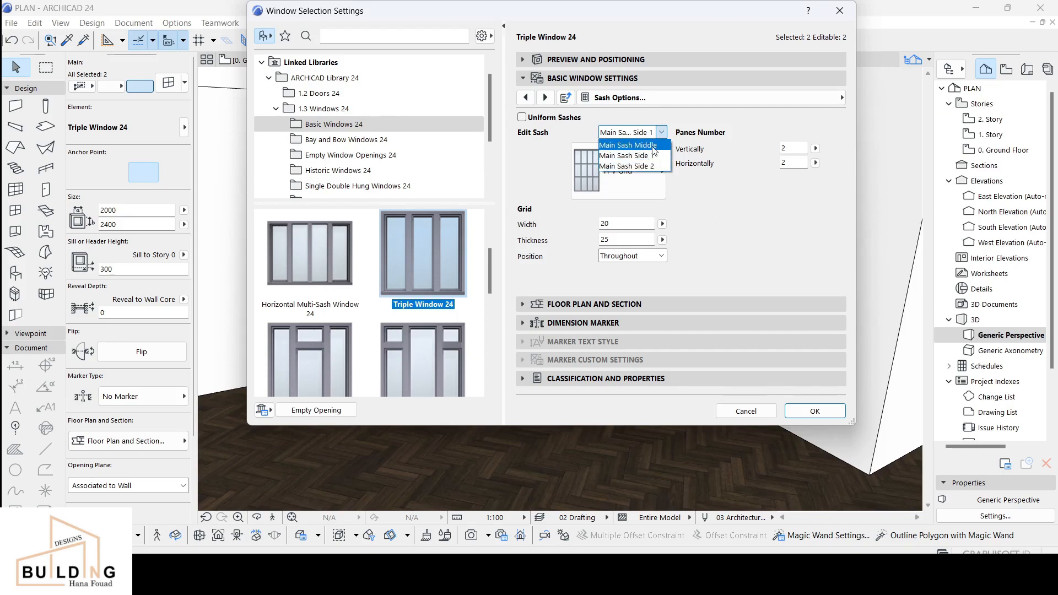
left_click(524, 118)
left_click(522, 118)
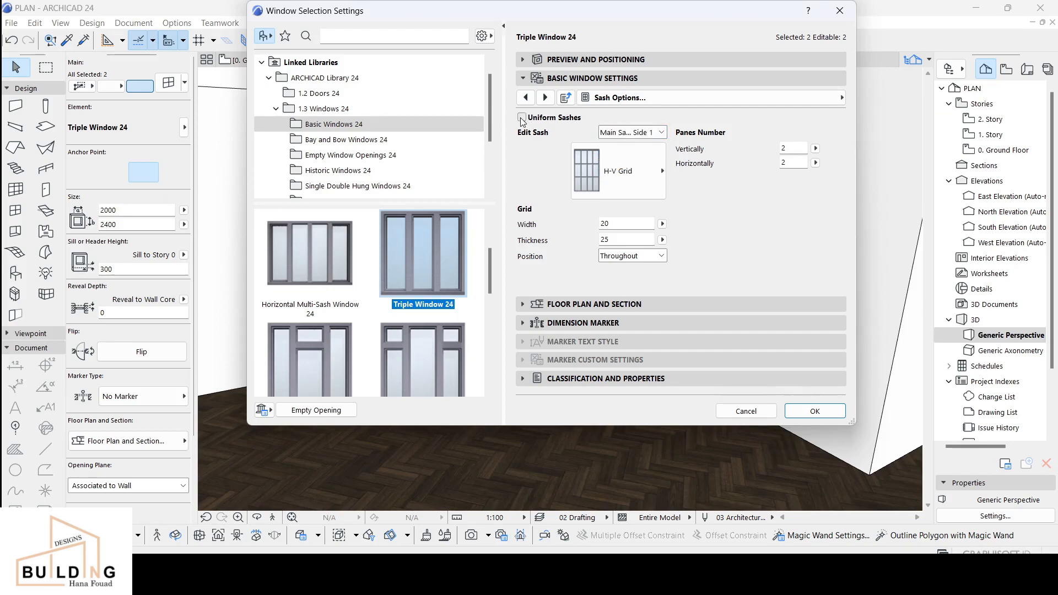
left_click(647, 166)
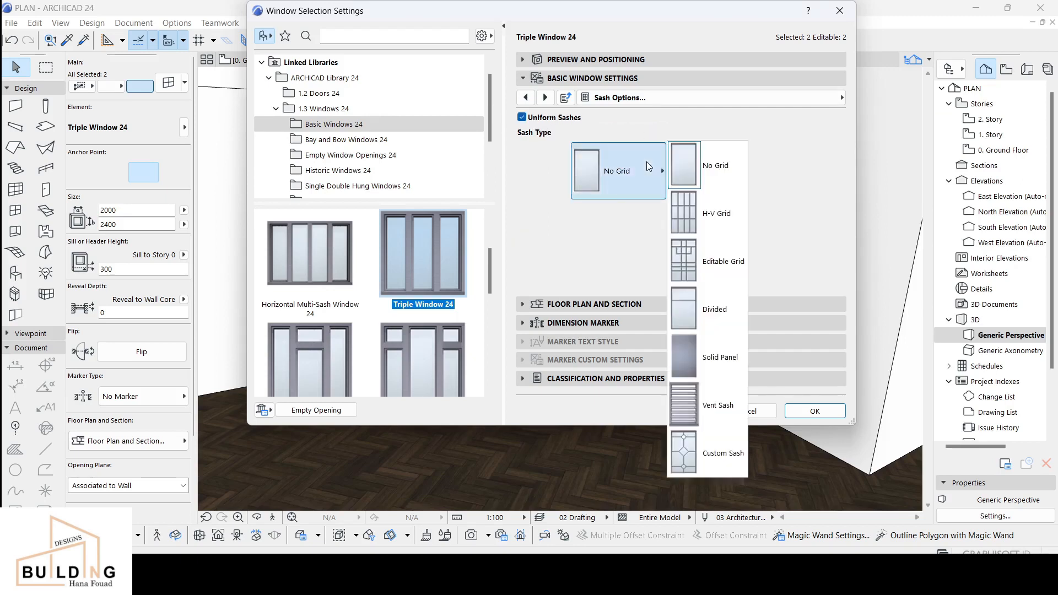
left_click(695, 224)
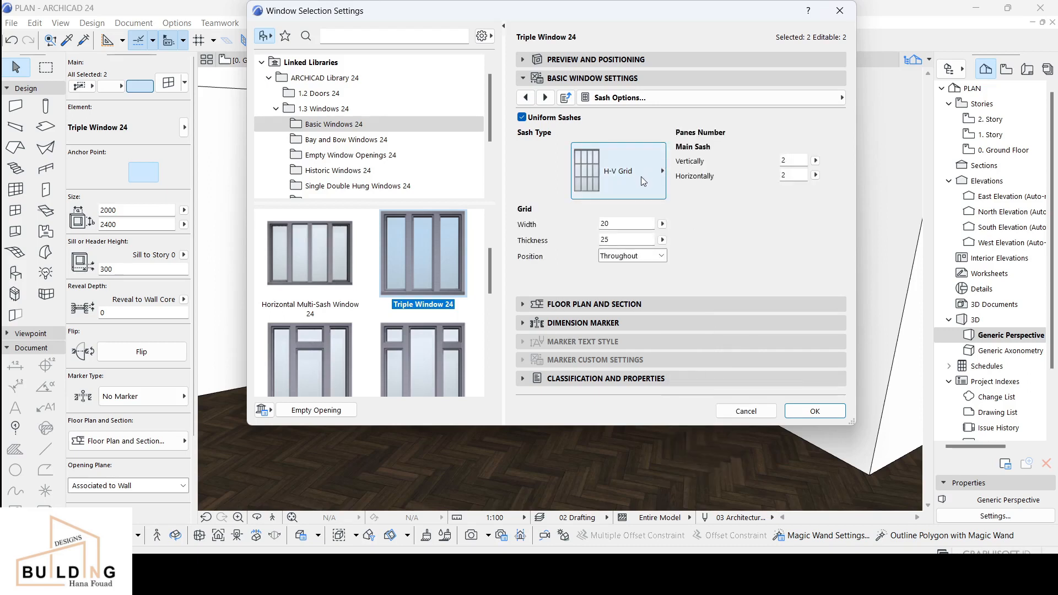
left_click(656, 172)
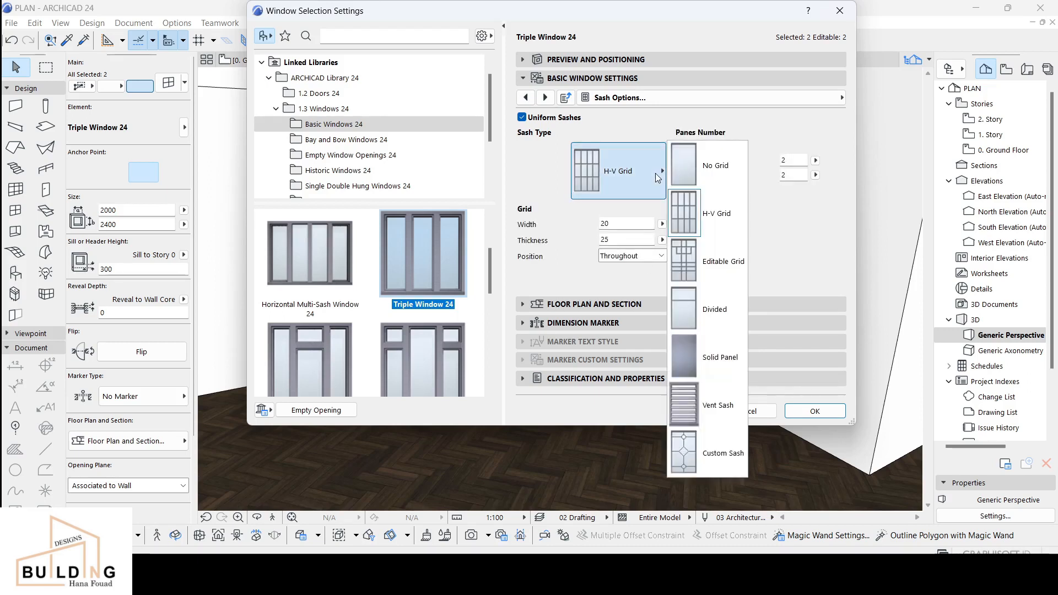
left_click(781, 223)
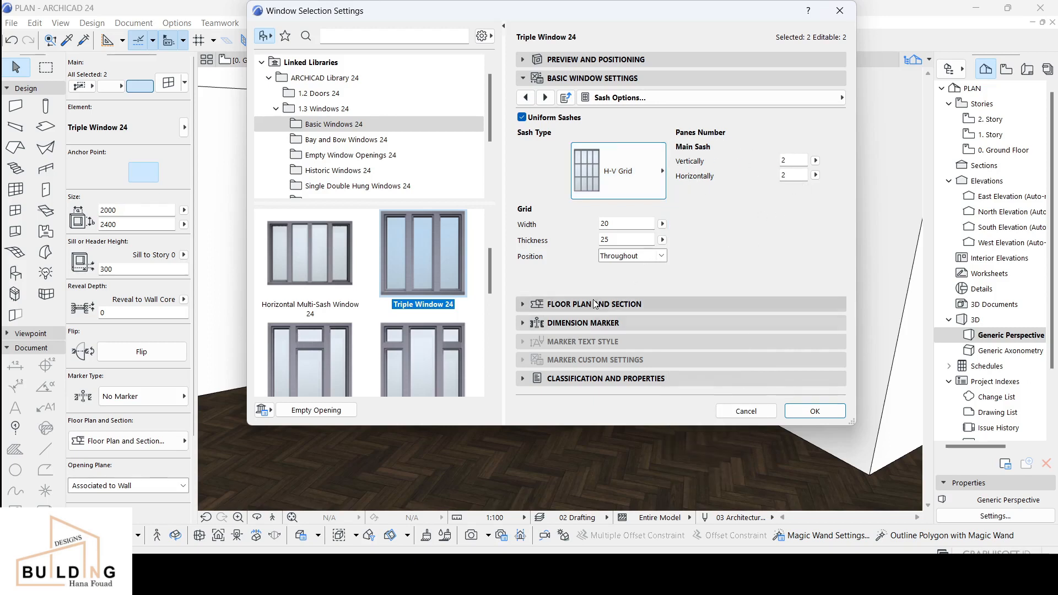
left_click(815, 411)
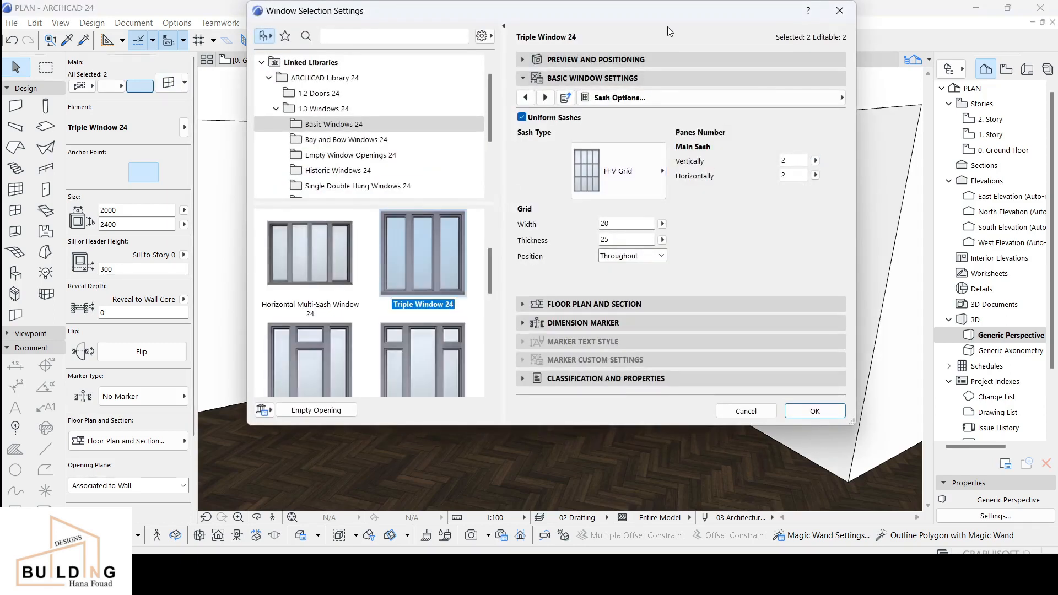
Step: Set the uniform sash grid to 3 panes vertically and 4 horizontally, place it on the outside, and check the window preview
left_click_drag(705, 15, 776, 206)
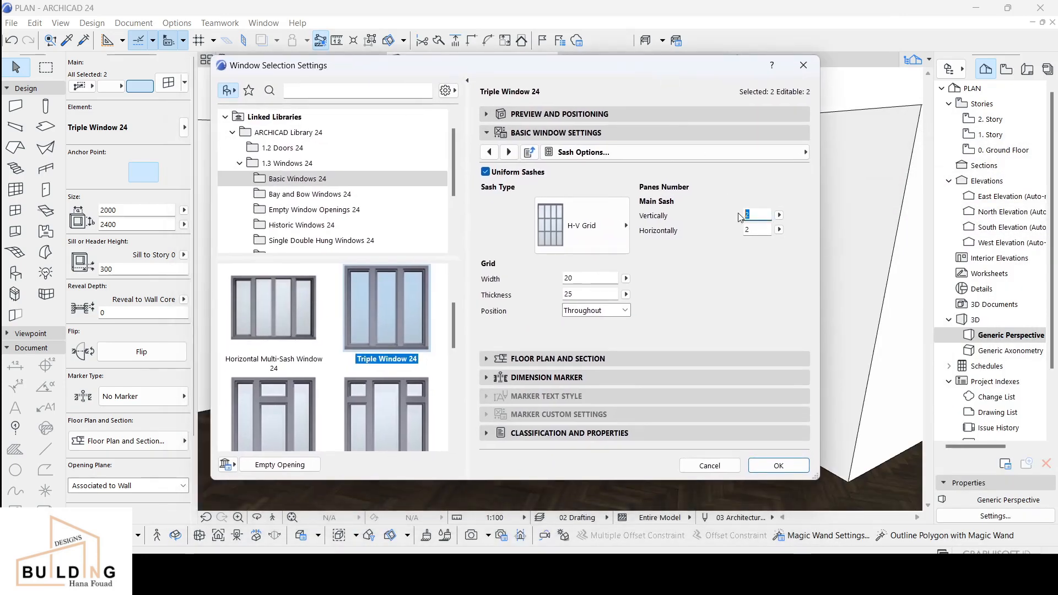
left_click(743, 234)
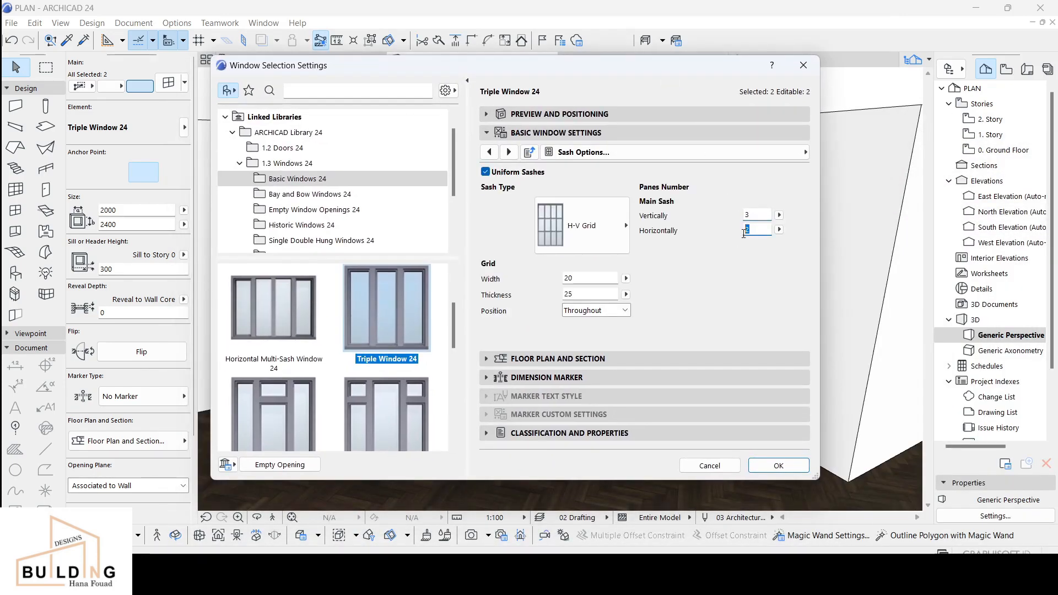
left_click(733, 259)
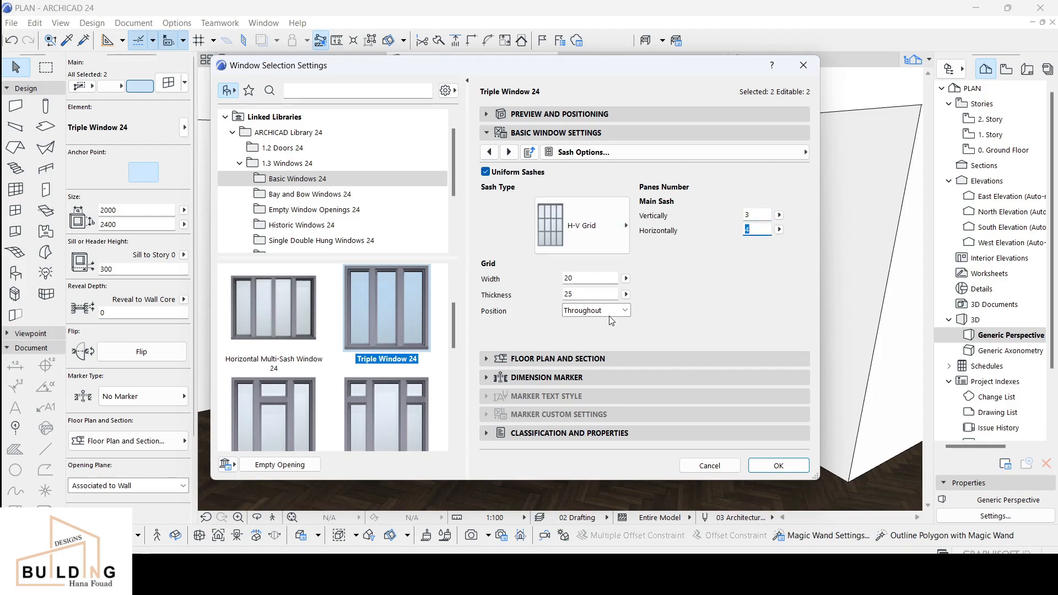
left_click(626, 311)
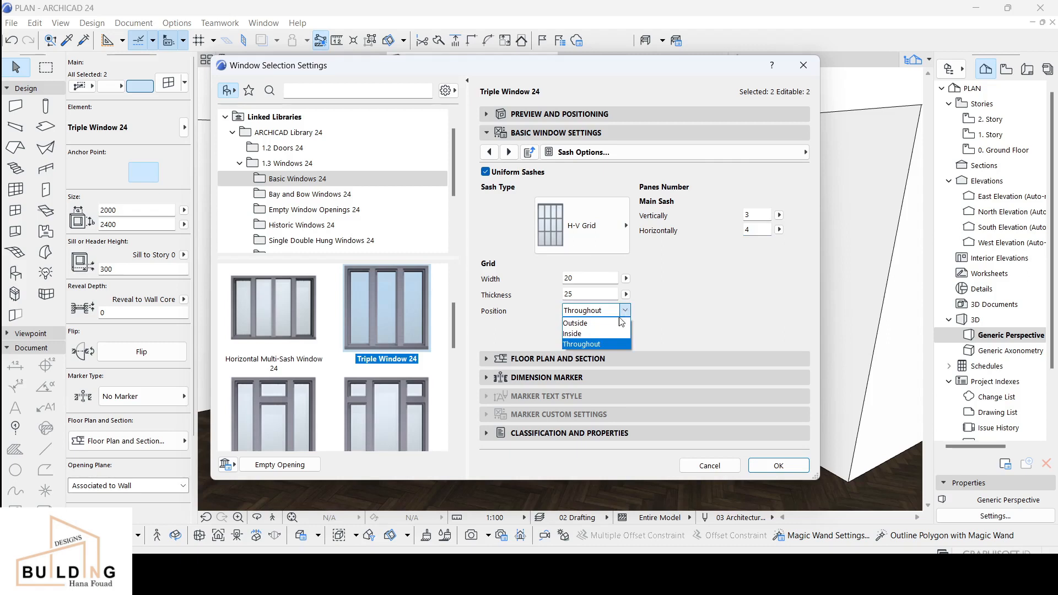
left_click(609, 323)
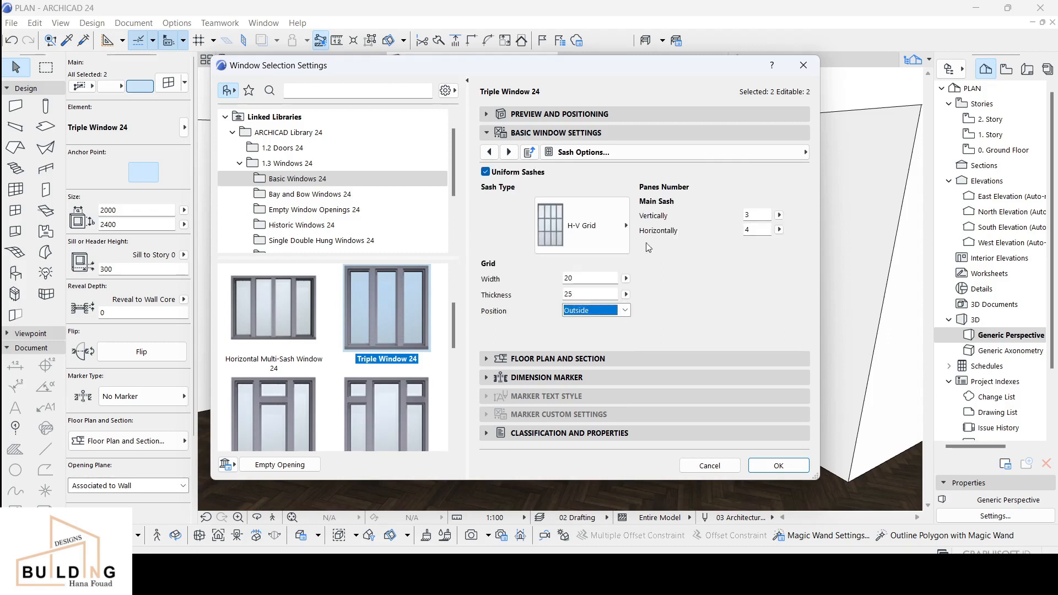
left_click(802, 153)
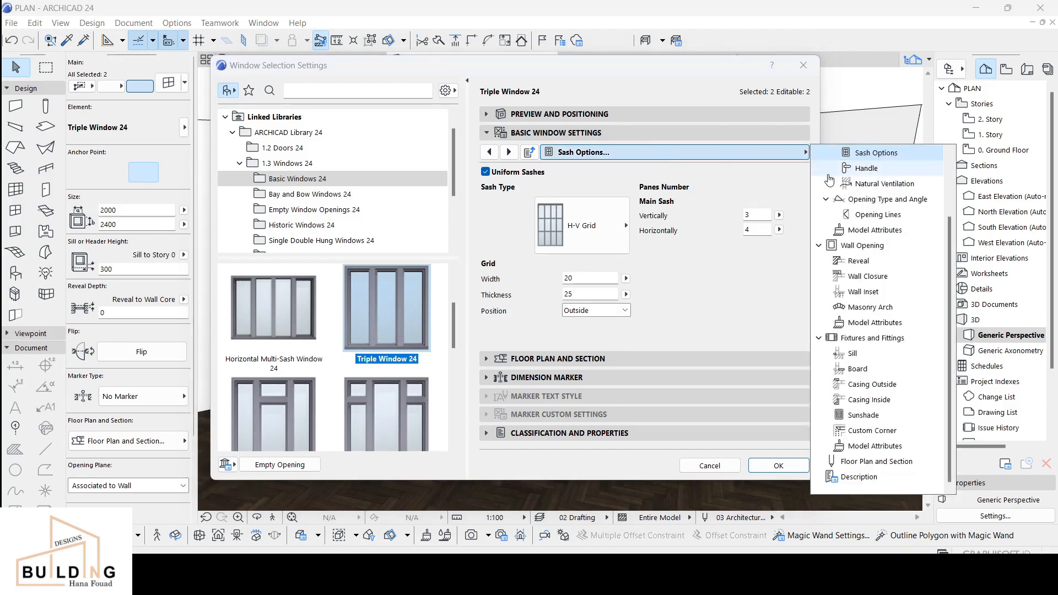
left_click(559, 120)
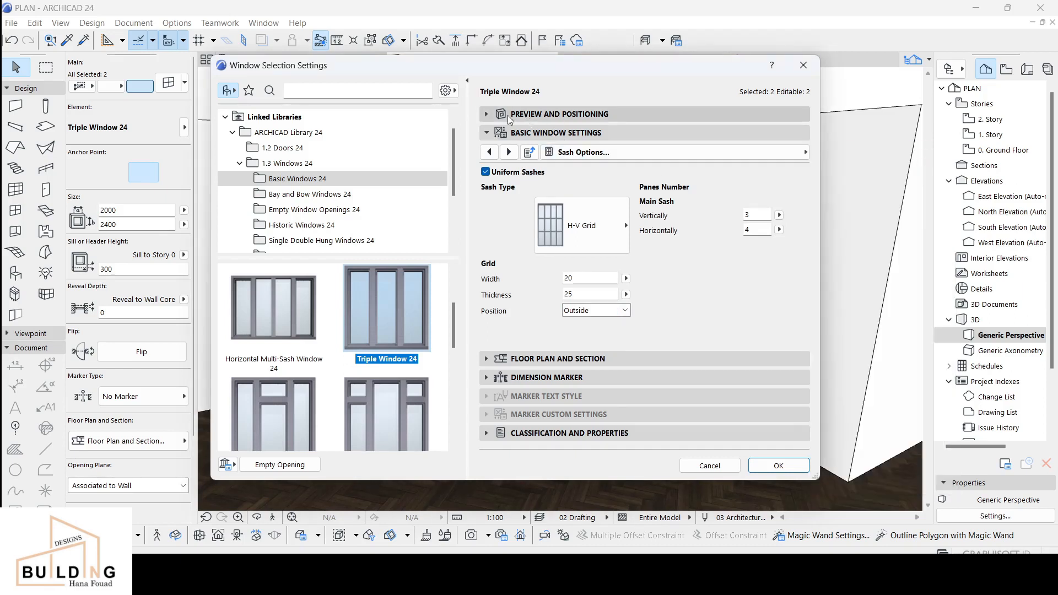
left_click(492, 115)
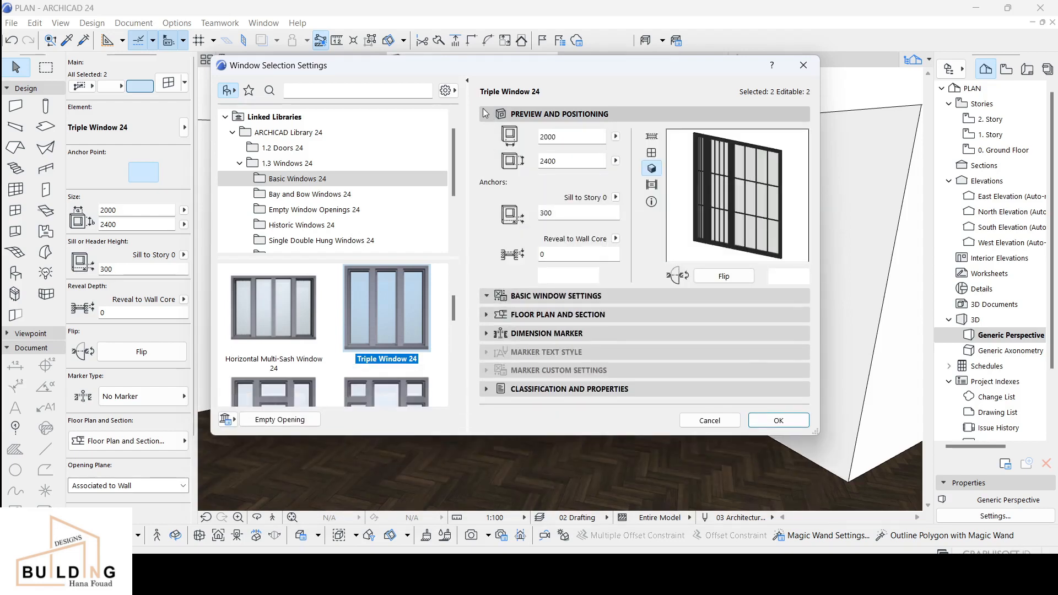
Step: In the window shape settings, make the horizontal panes Symmetric and accept the settings for both windows
left_click(487, 296)
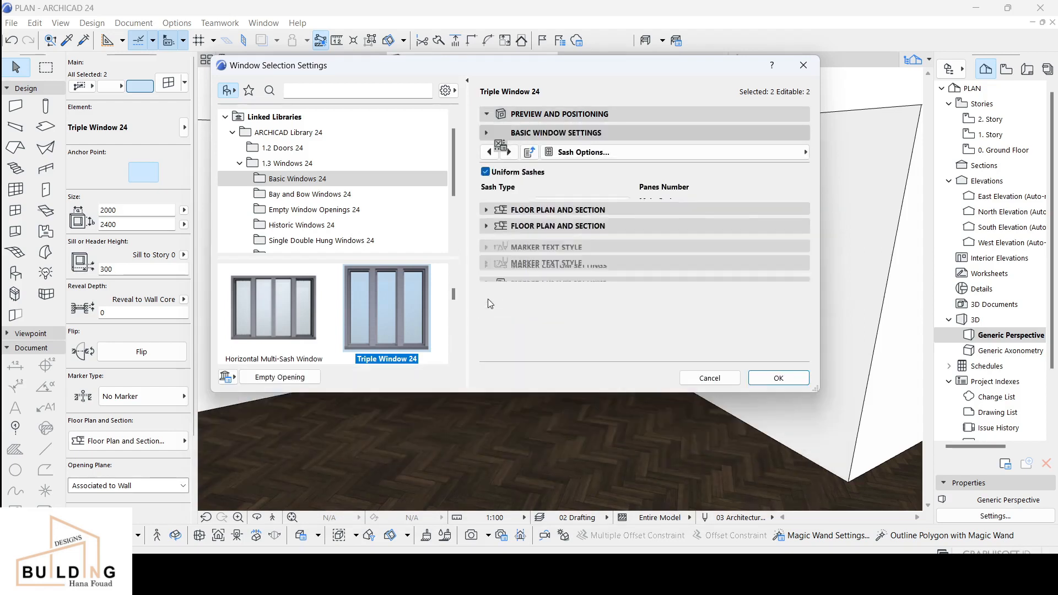
left_click(804, 152)
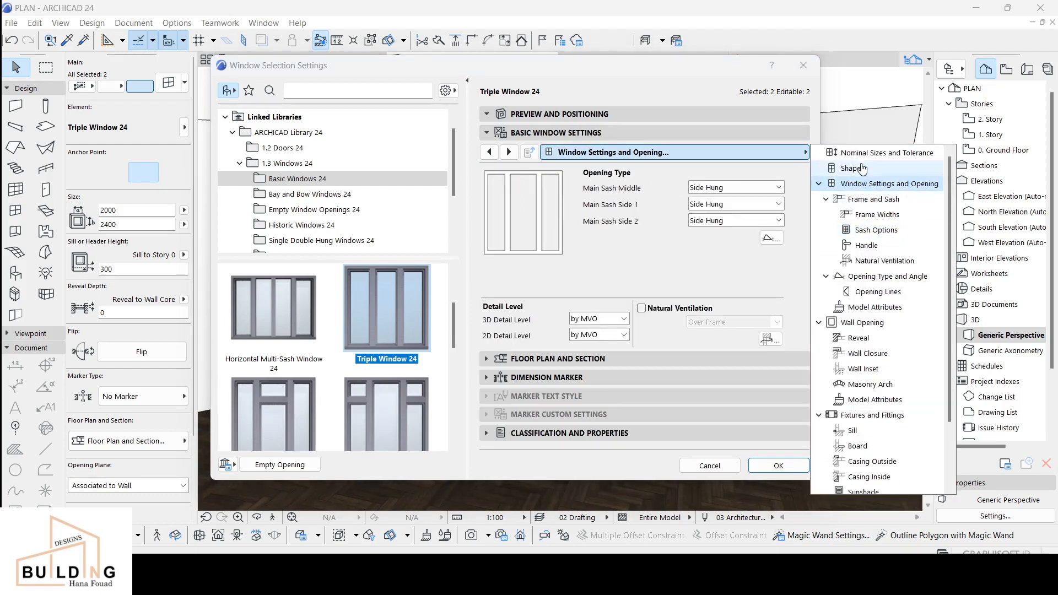
left_click(620, 201)
left_click(621, 221)
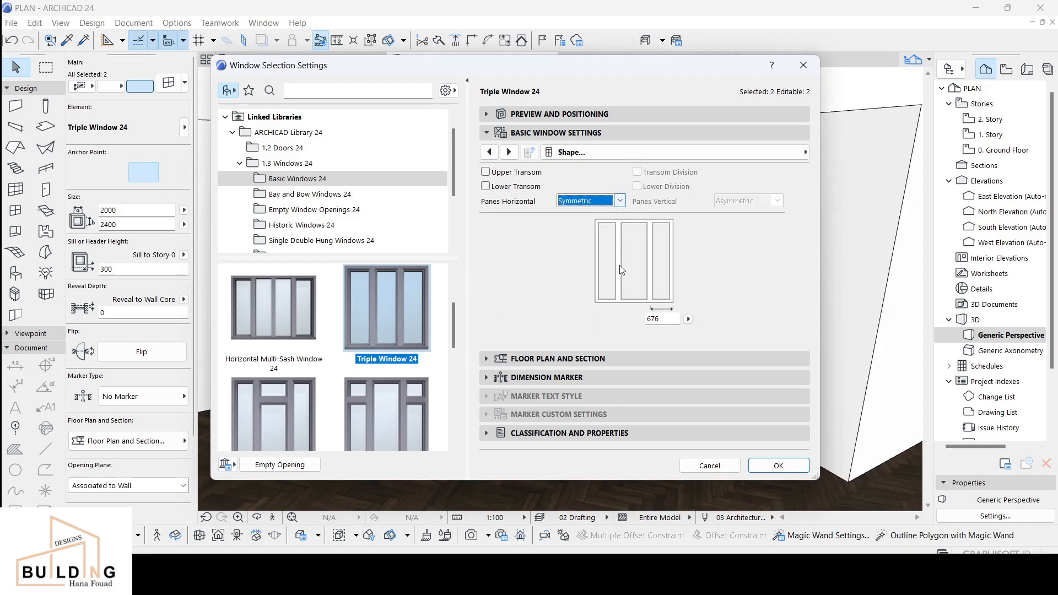
left_click(779, 466)
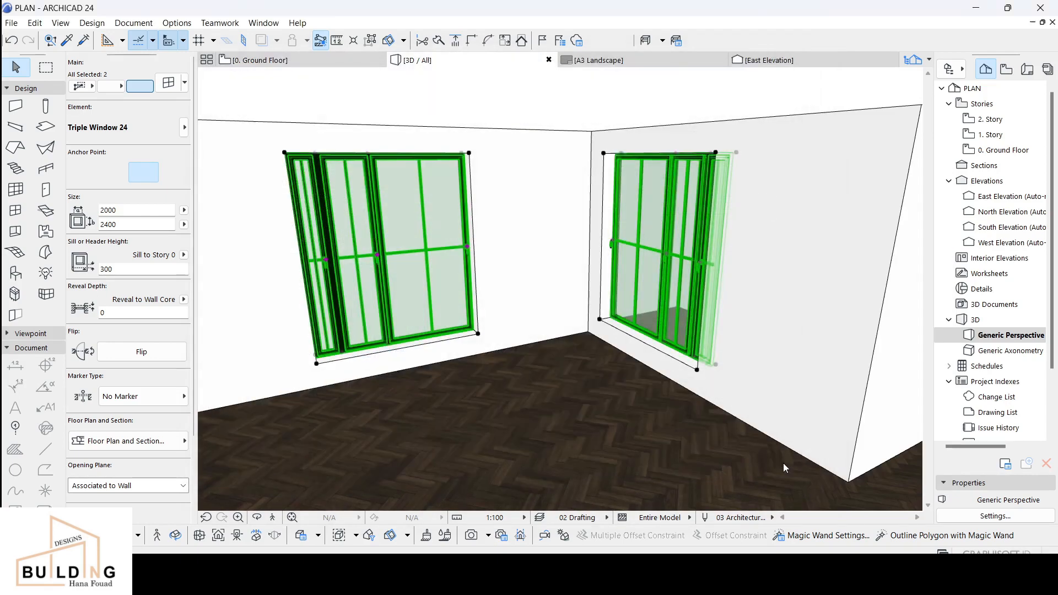
Step: Examine the sash grids of both Living area windows from inside the room in 3D
scroll(578, 243, "down", 1)
mouse_move(591, 274)
middle_mouse_down("shift")
mouse_move(836, 273)
mouse_move(539, 309)
mouse_move(530, 299)
mouse_move(579, 268)
middle_mouse_up("shift")
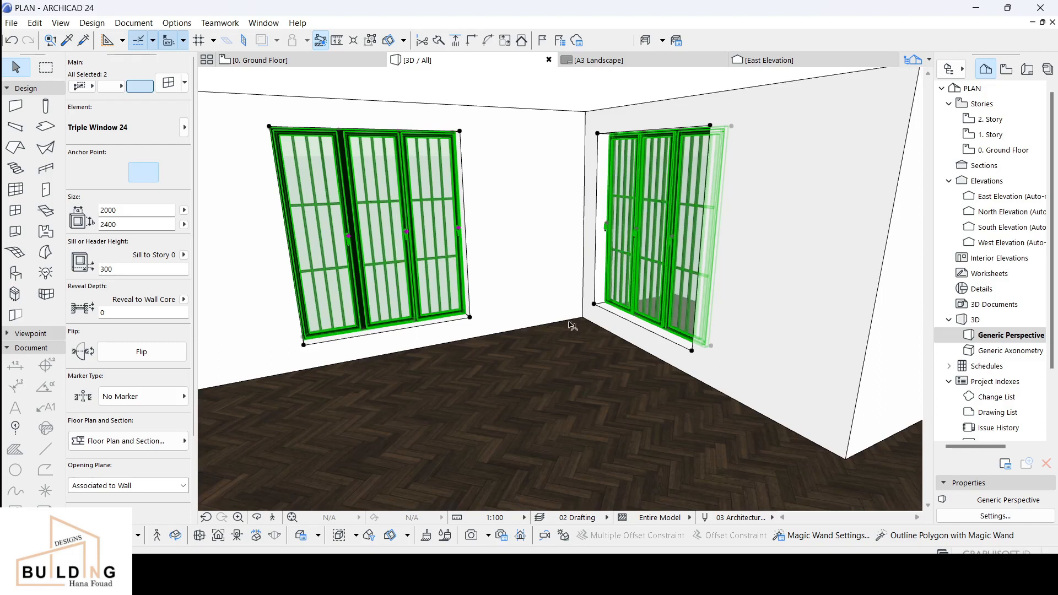
middle_click_drag(568, 322, 595, 292)
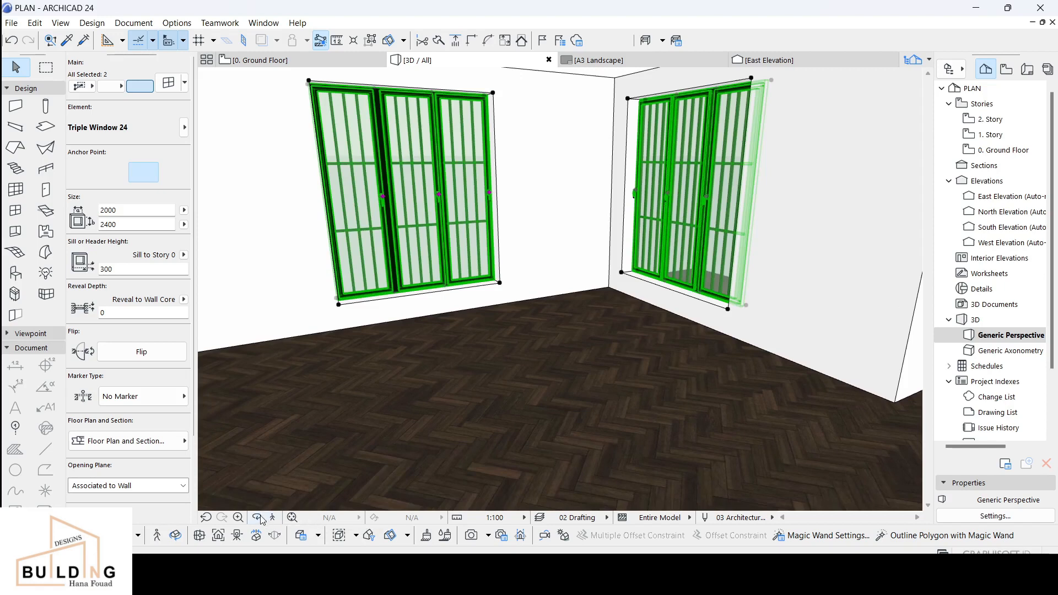
left_click(260, 516)
mouse_move(669, 401)
left_mouse_down()
mouse_move(577, 428)
mouse_move(578, 447)
mouse_move(739, 416)
mouse_move(633, 427)
left_mouse_up()
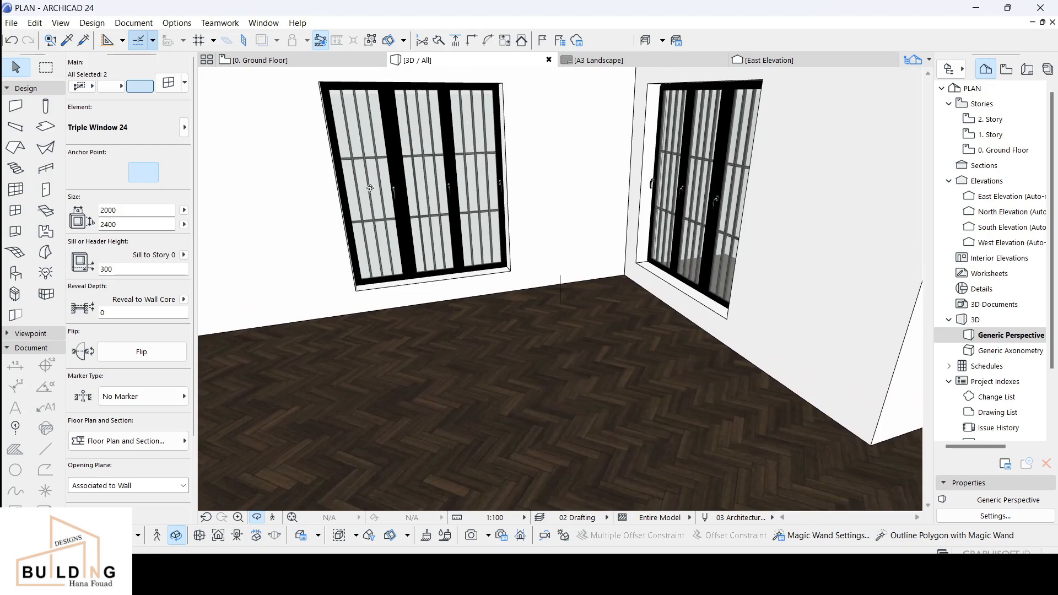
key("Escape")
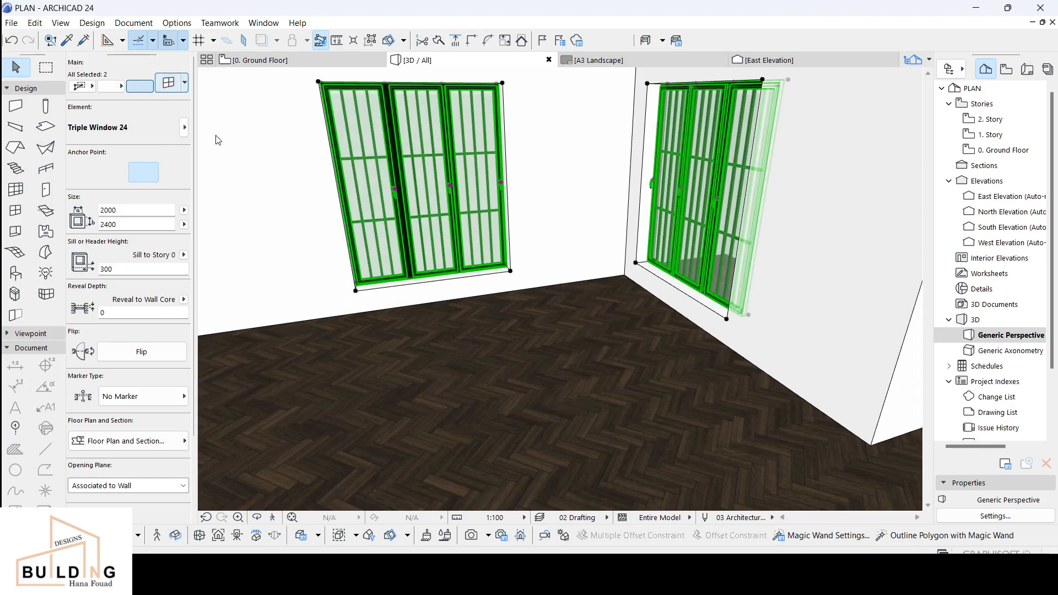
Step: Reopen the settings of the two selected windows and set their width to 2500
key("ctrl+t")
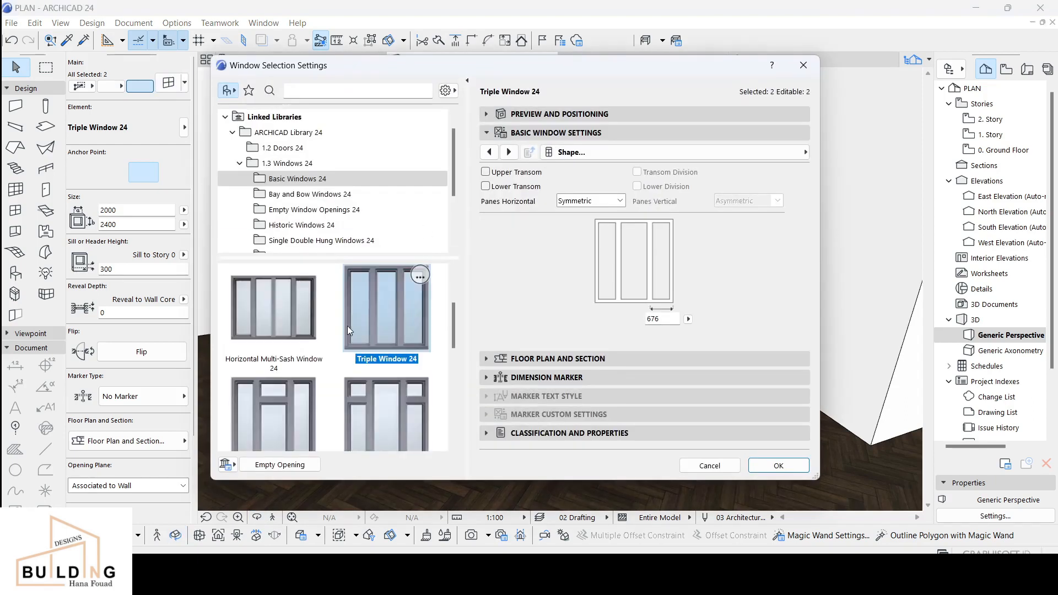
scroll(358, 335, "up", 2)
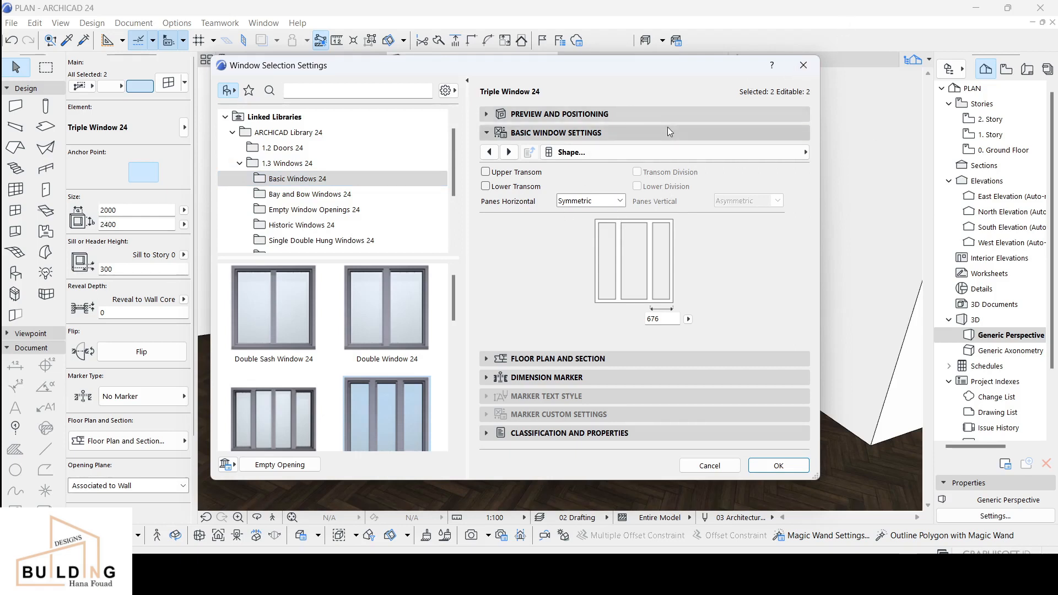
left_click(574, 133)
left_click(562, 114)
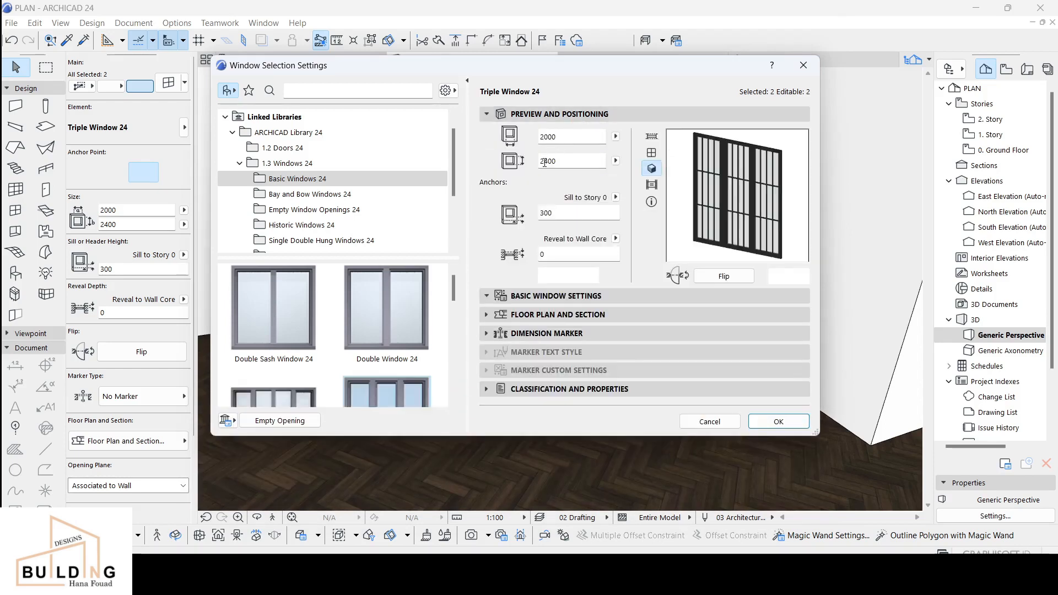
left_click(546, 137)
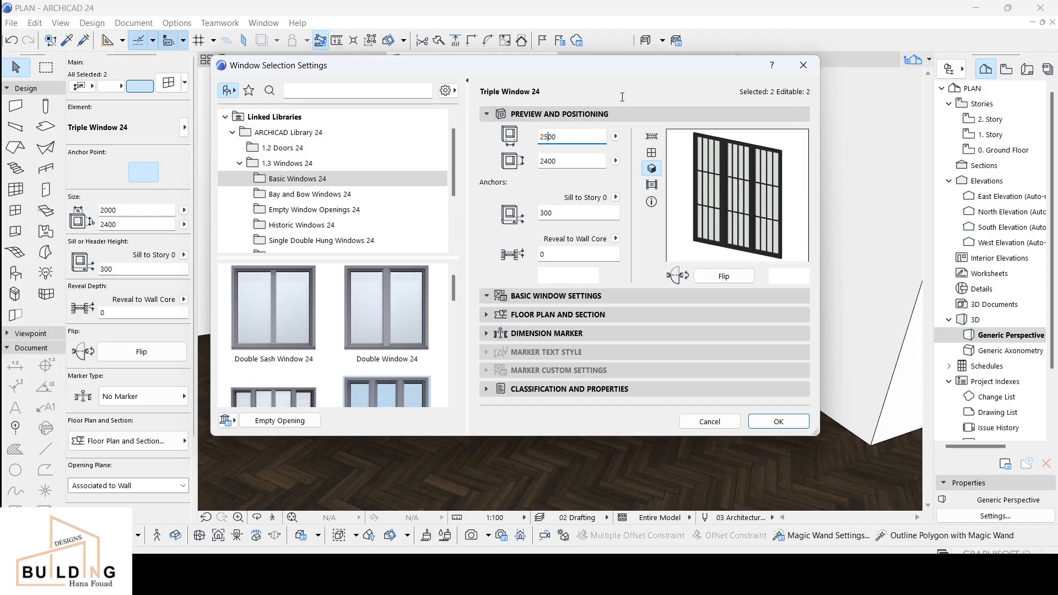
left_click(627, 93)
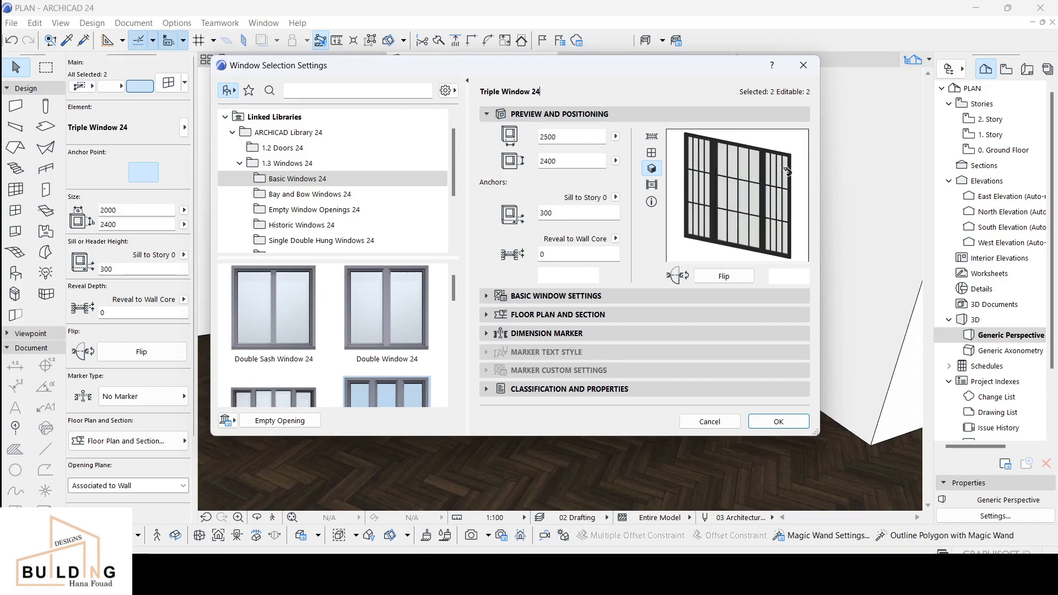
Step: Change the horizontal panes of the windows from Symmetric to the uniform sizes option and check the preview
left_click(484, 301)
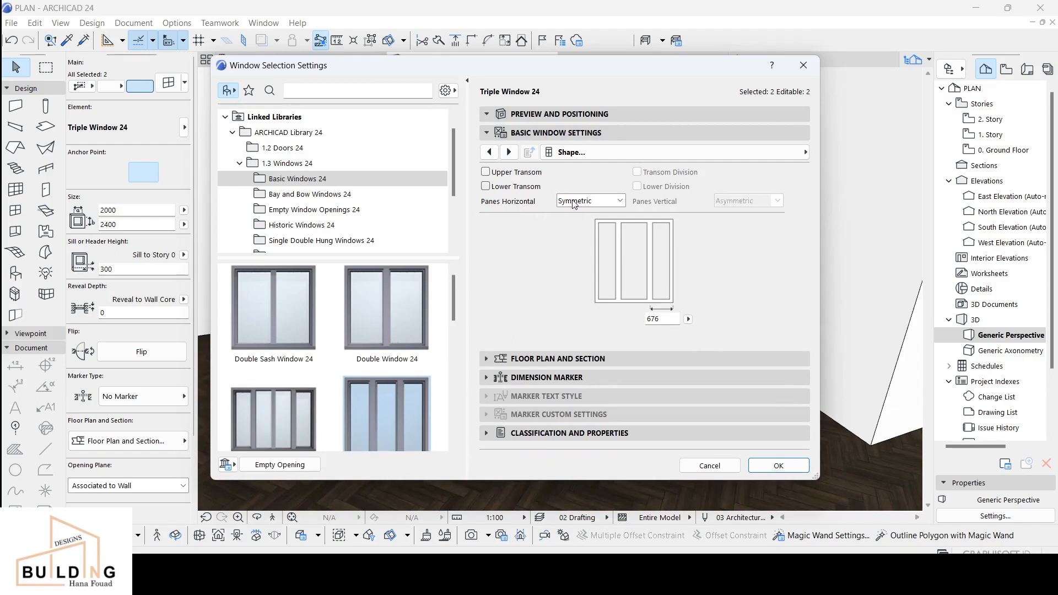
left_click(617, 202)
left_click(605, 227)
left_click(485, 114)
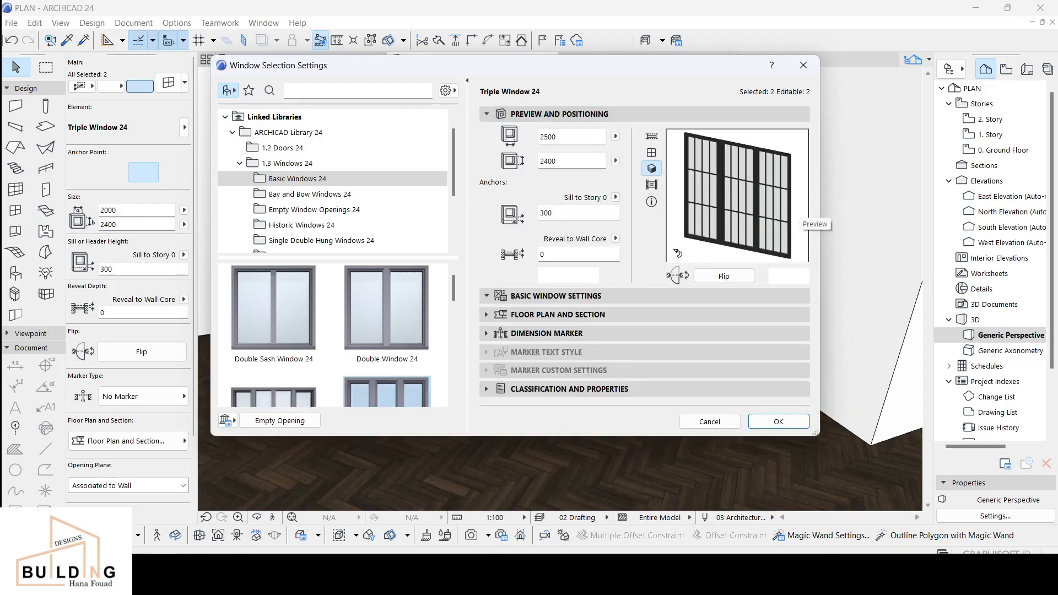
Step: In the sash options, turn off Uniform Sashes, choose Main Sash Side 1 for editing, and check the preview
left_click(485, 298)
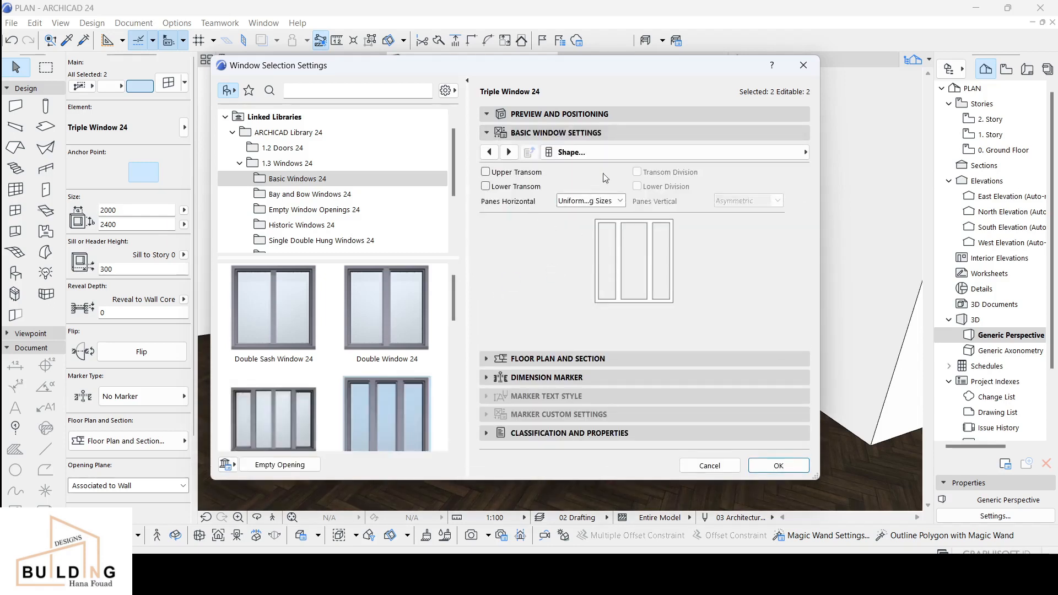
left_click(628, 153)
left_click(864, 215)
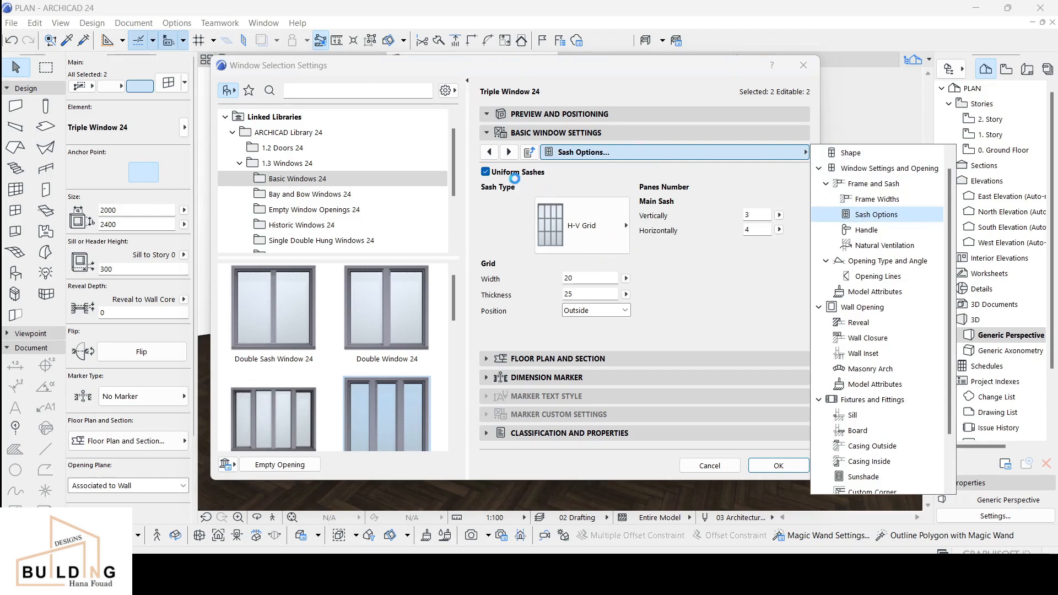
left_click(486, 173)
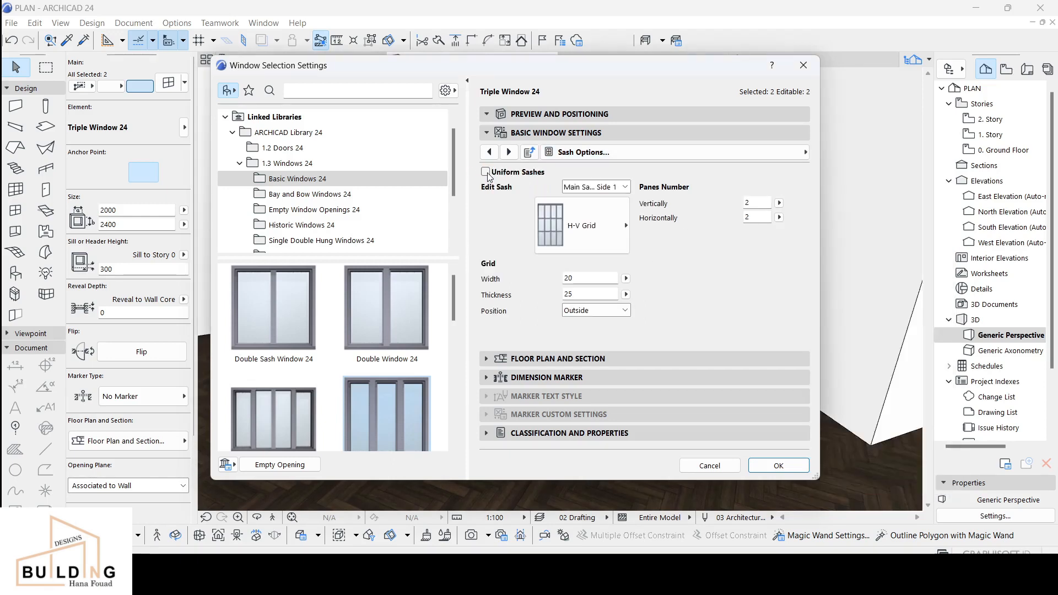
left_click(623, 188)
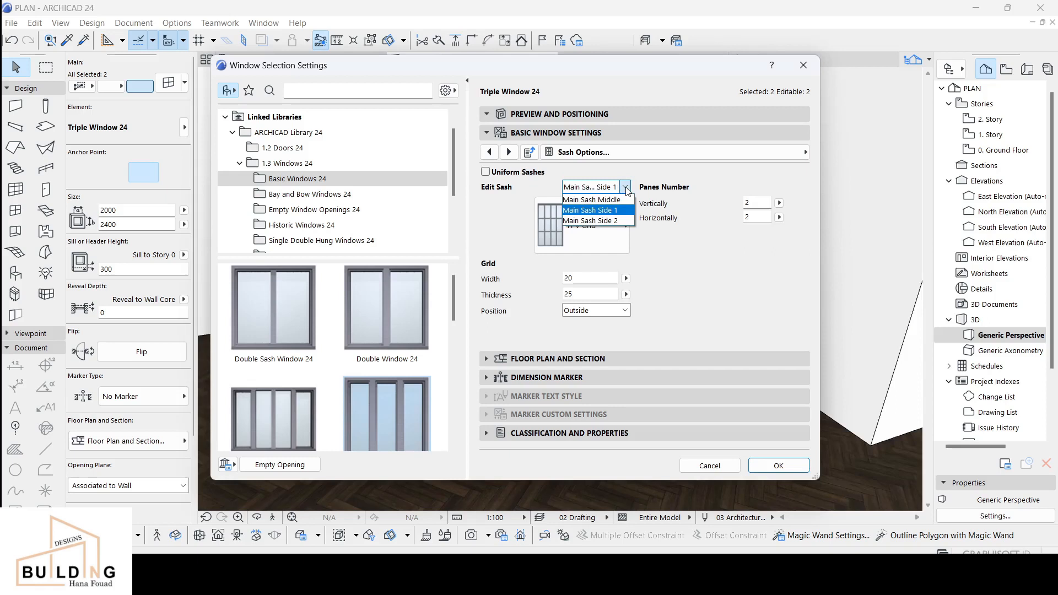
left_click(616, 212)
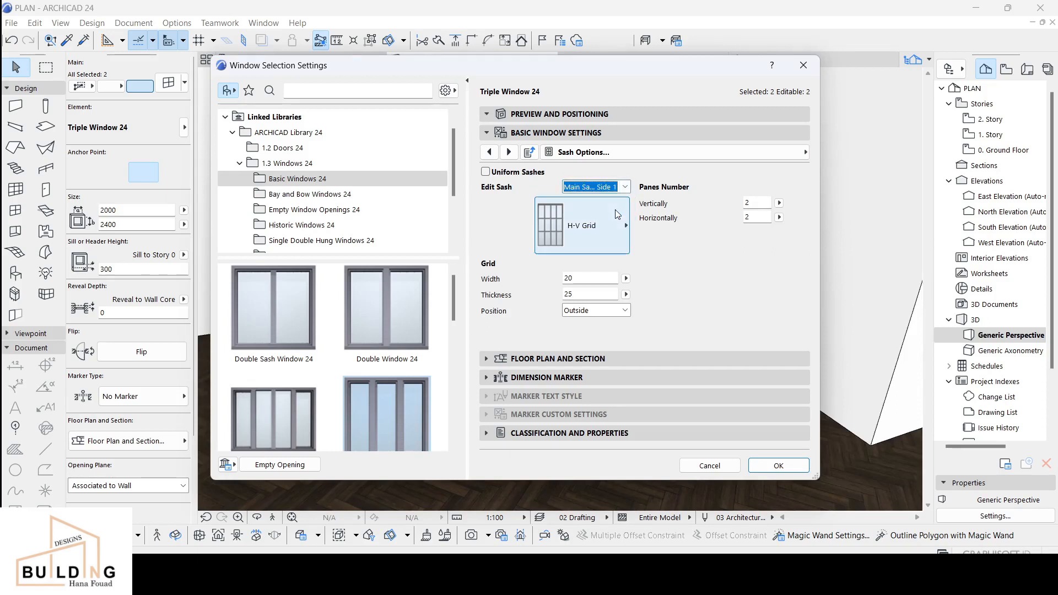
left_click(510, 114)
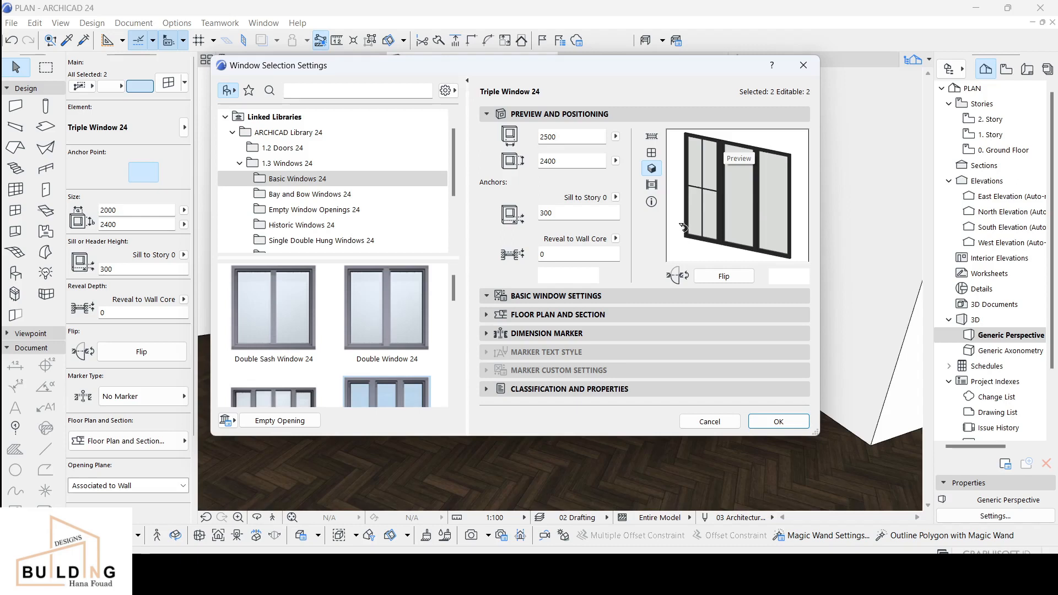
Step: Set the number of horizontal panes of Main Sash Side 1 to 4 and check the preview
left_click(488, 297)
left_click(487, 243)
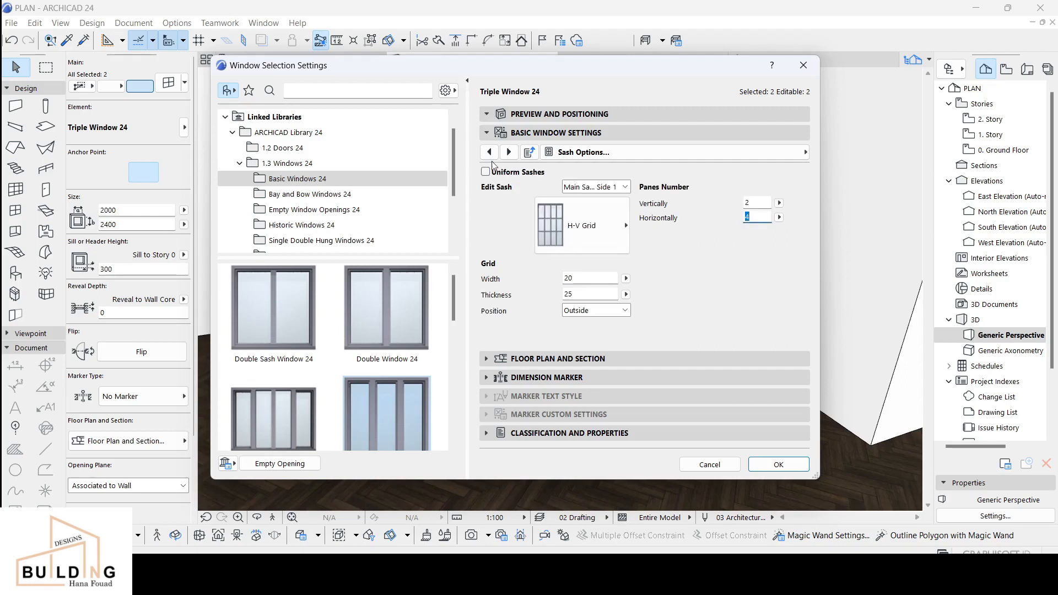
left_click(486, 114)
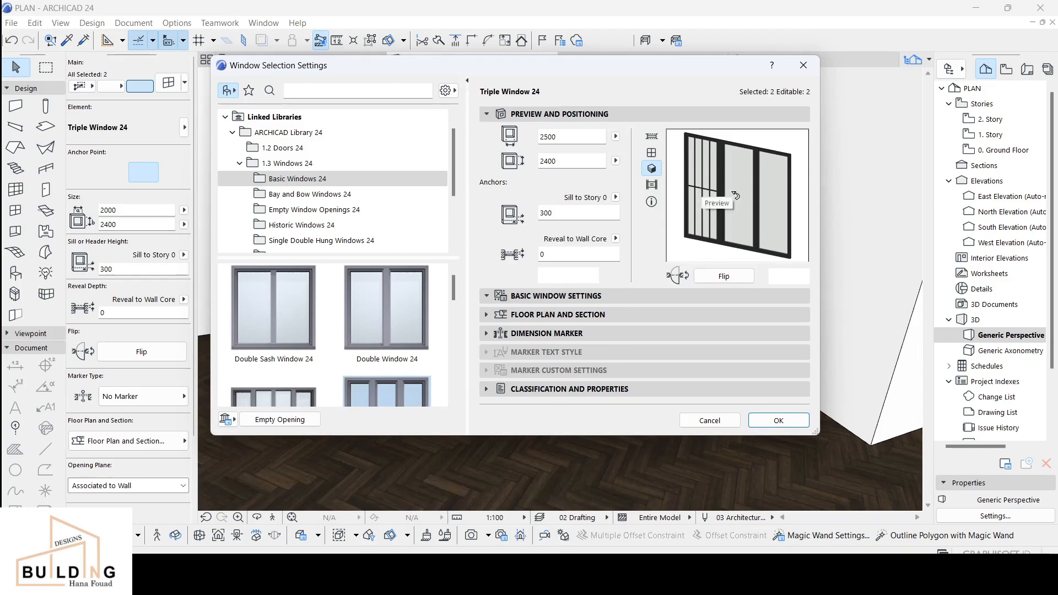
Step: Set the number of vertical panes of Main Sash Side 1 to 3 and check the preview
left_click(493, 297)
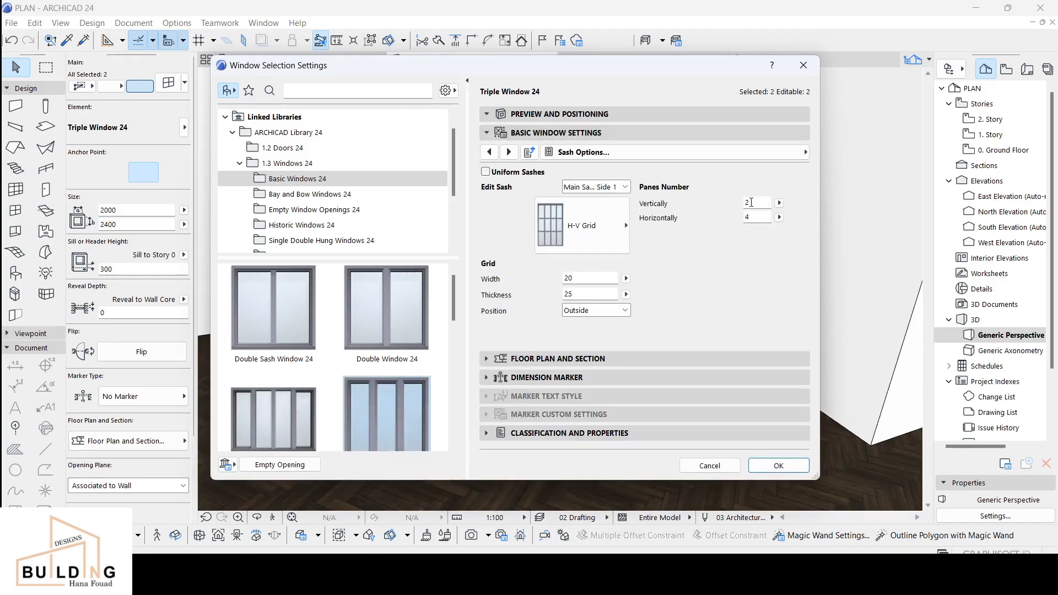
left_click(487, 115)
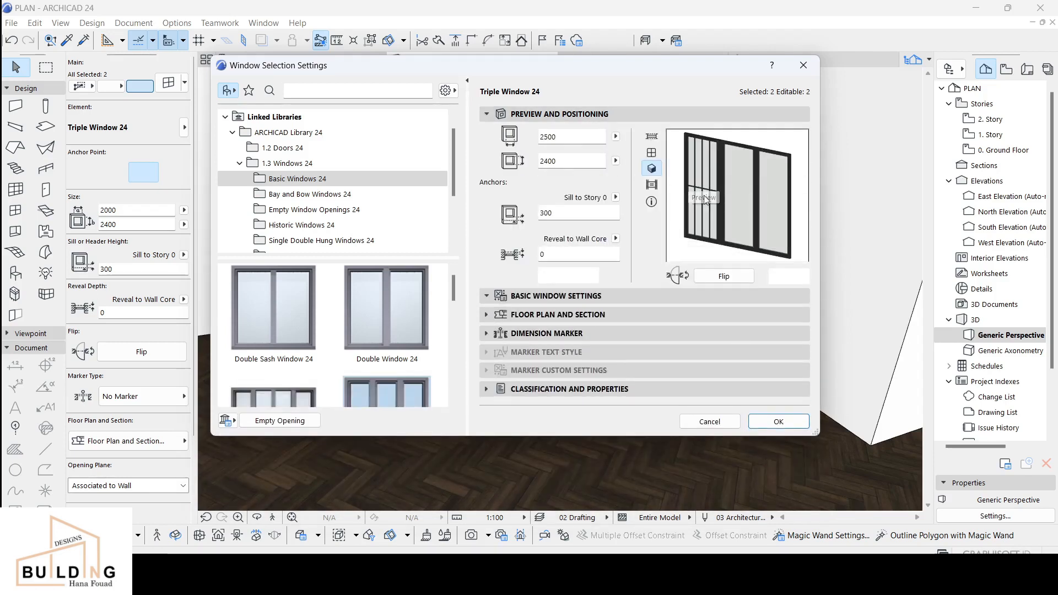
left_click(485, 297)
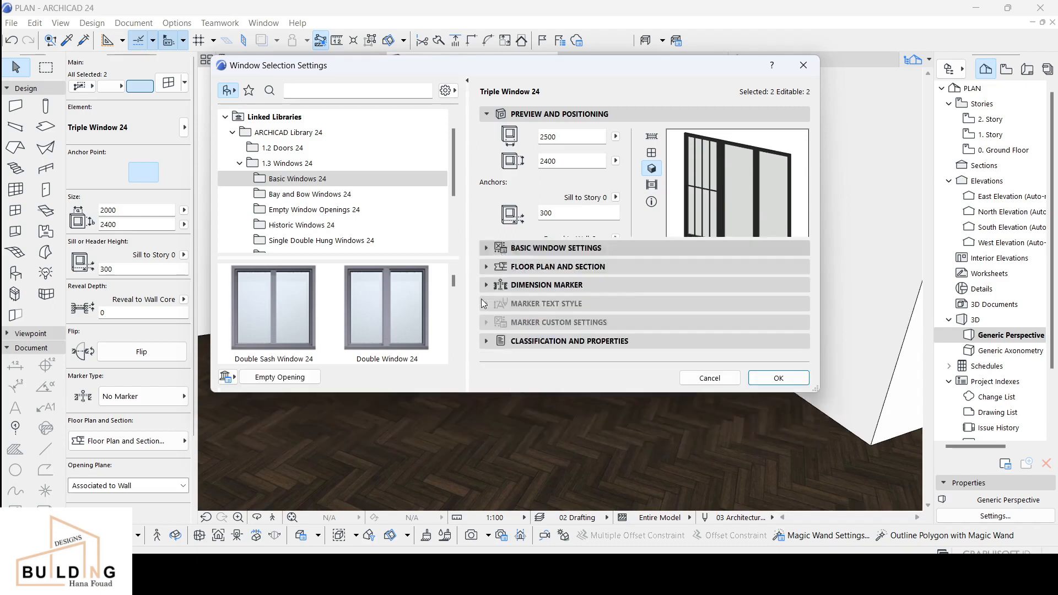
double_click(734, 204)
type("3")
left_click(487, 114)
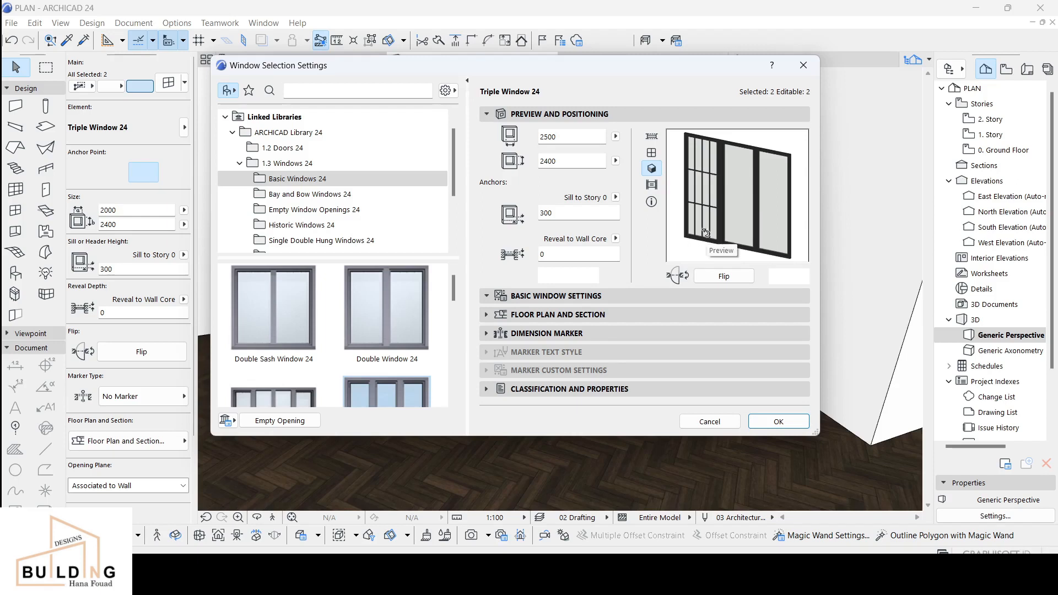
Step: Try the Custom Sash type on Main Sash Side 1 and check the preview
left_click(481, 296)
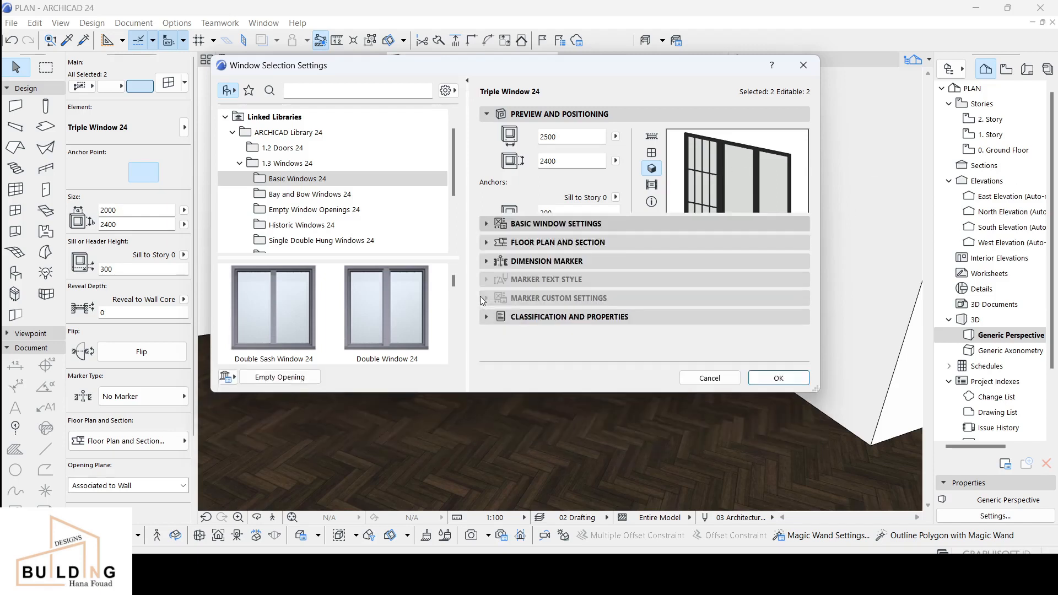
left_click(575, 232)
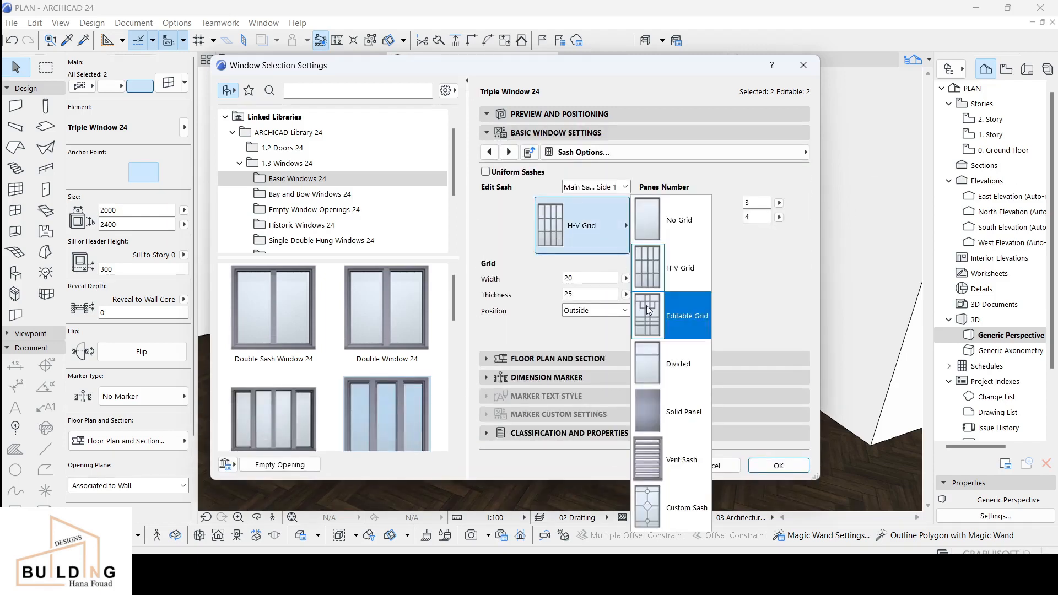
left_click(664, 498)
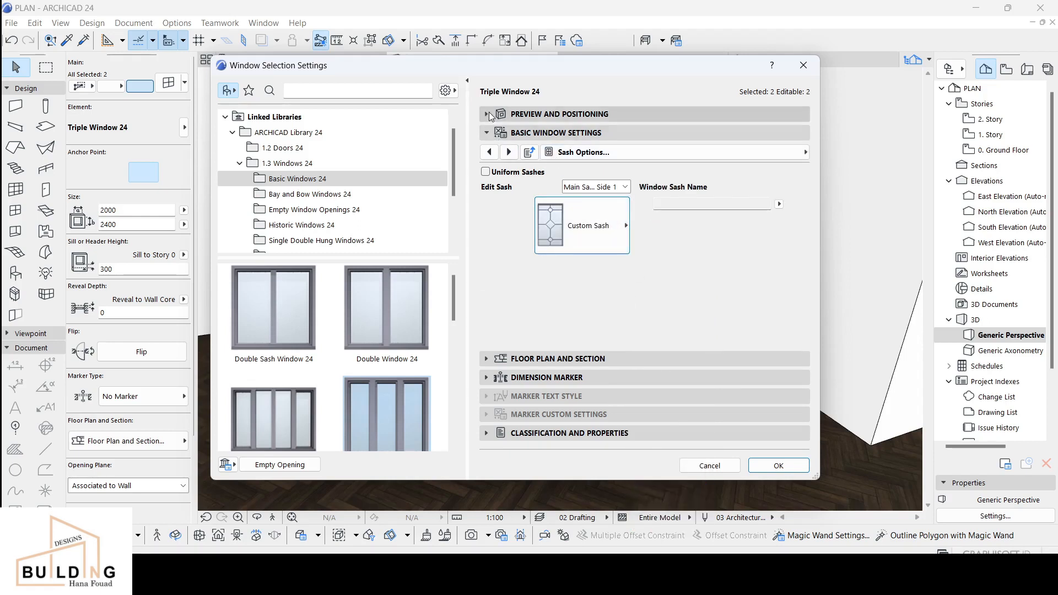
left_click(488, 114)
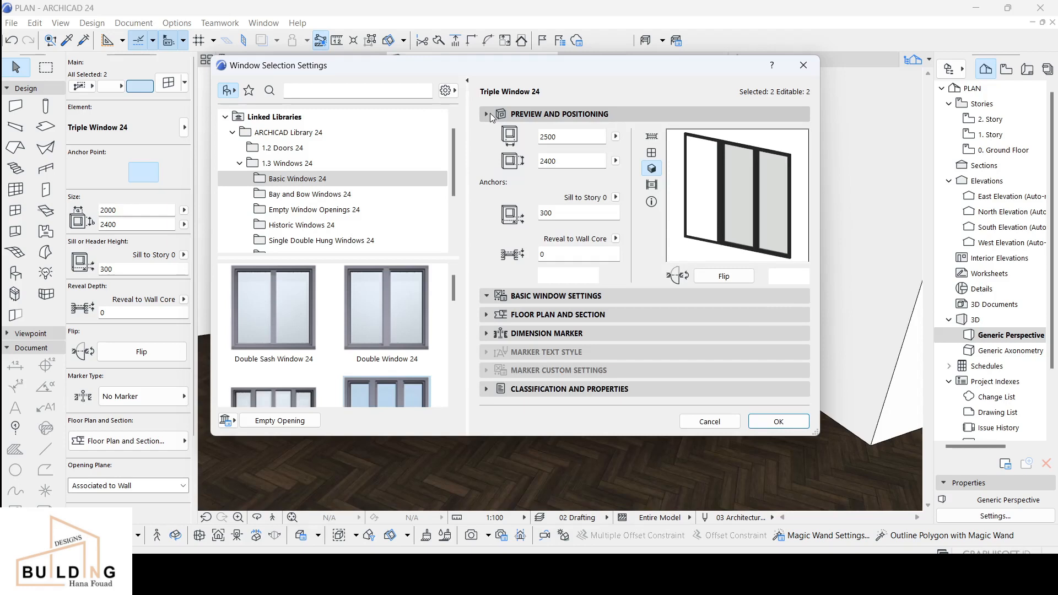
Step: Try the Editable Grid type on Main Sash Side 1 and check the preview
left_click(490, 114)
left_click(584, 226)
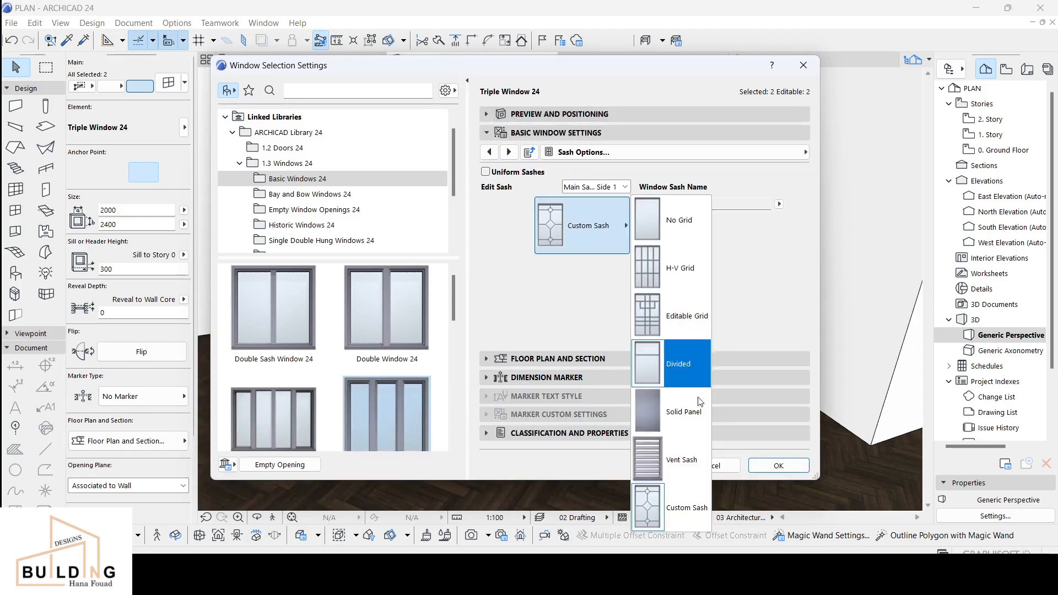
left_click(659, 322)
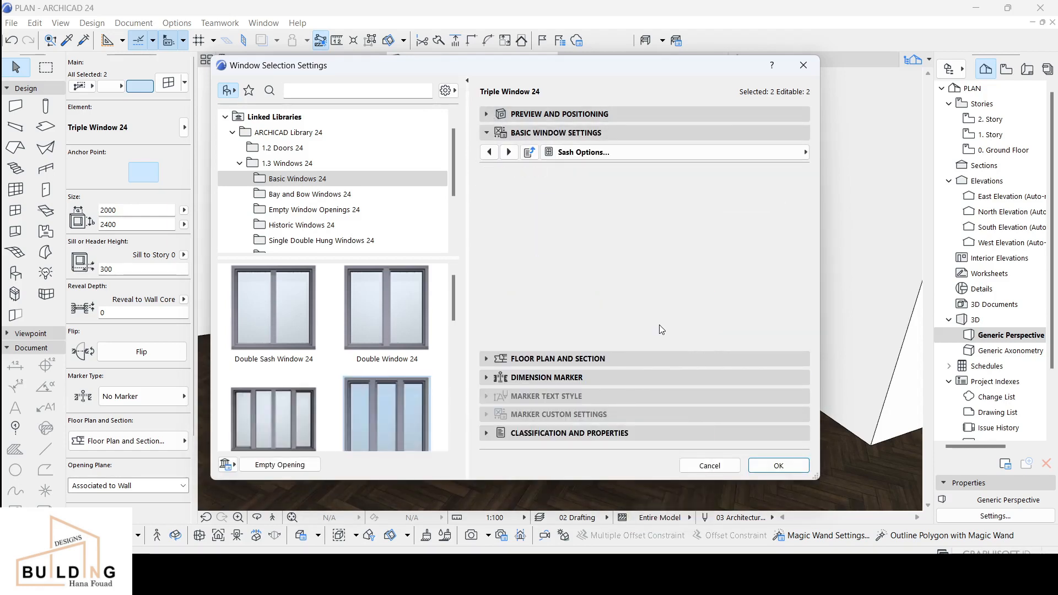
left_click(483, 114)
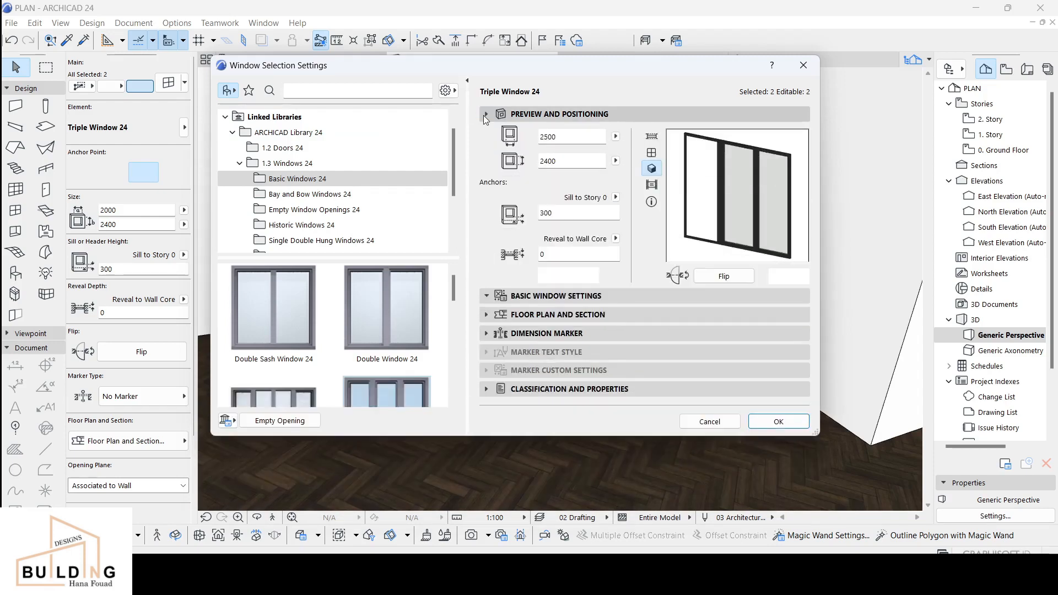
Step: Set Main Sash Side 1 to No Grid and apply the settings to the two selected windows
left_click(484, 115)
left_click(554, 133)
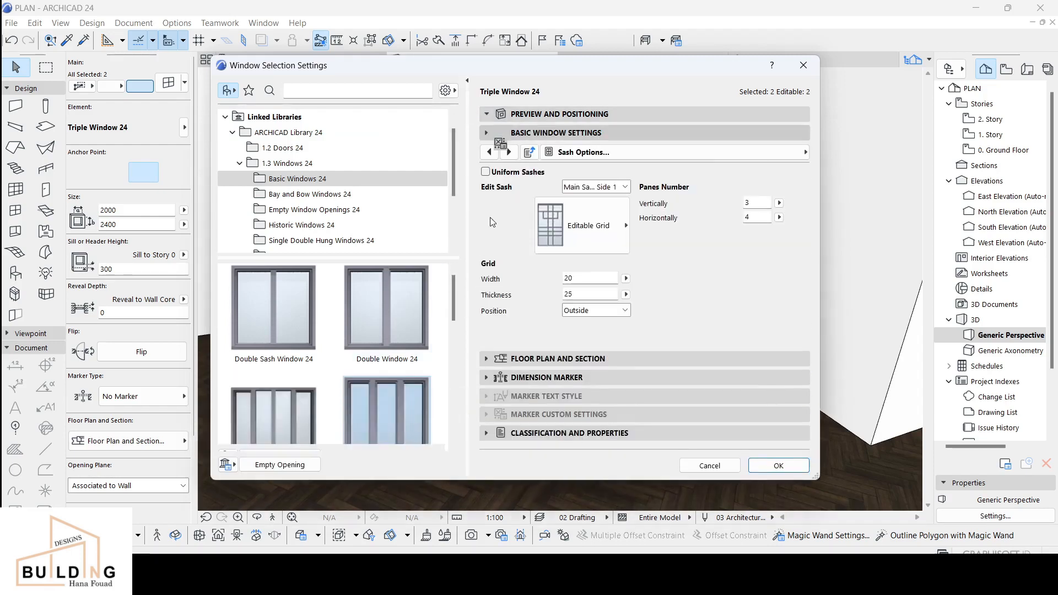
left_click(593, 215)
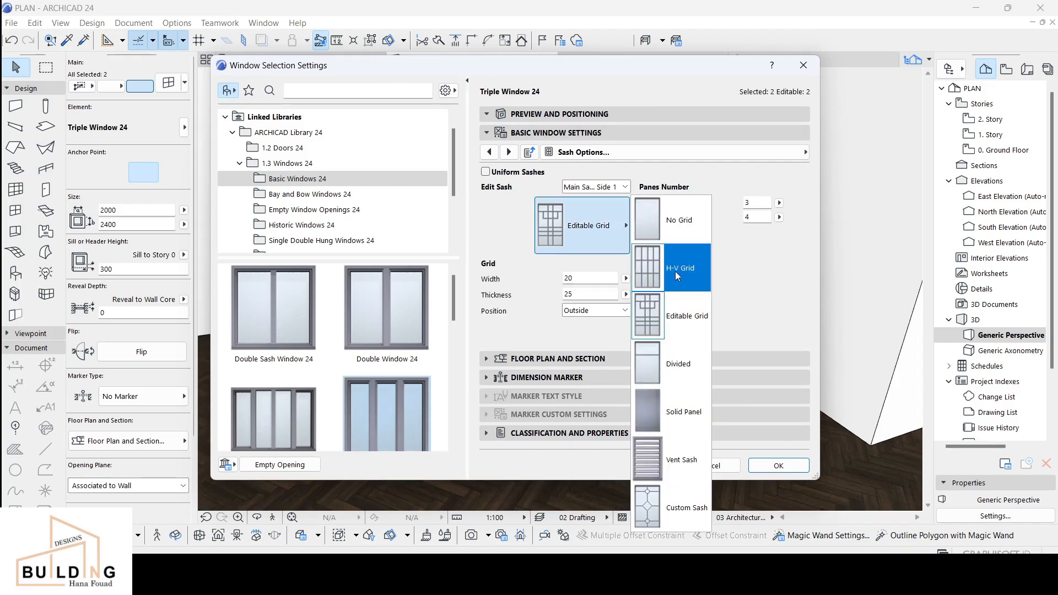
left_click(654, 228)
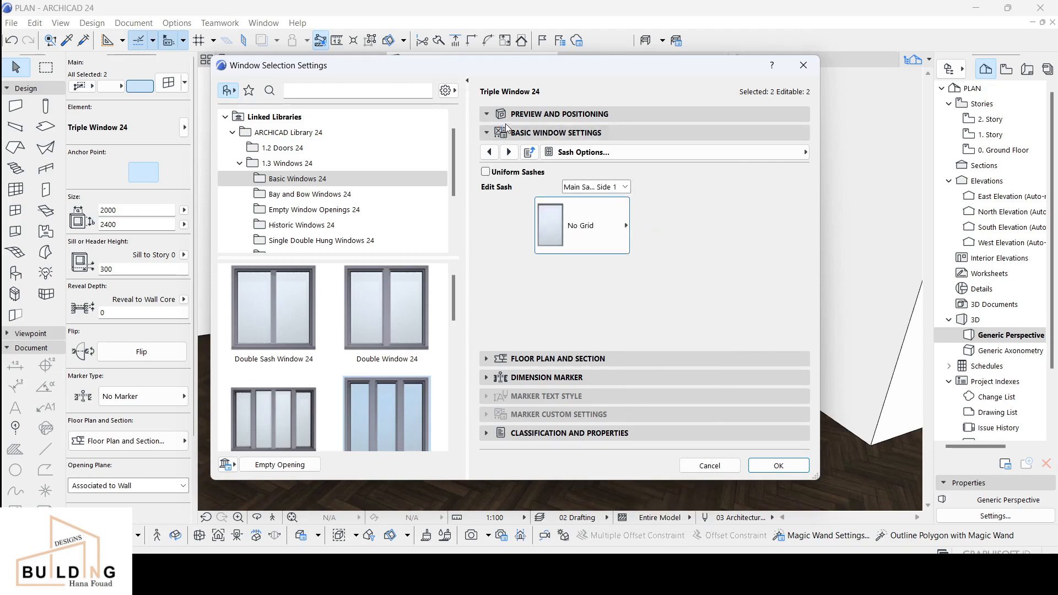
left_click(487, 114)
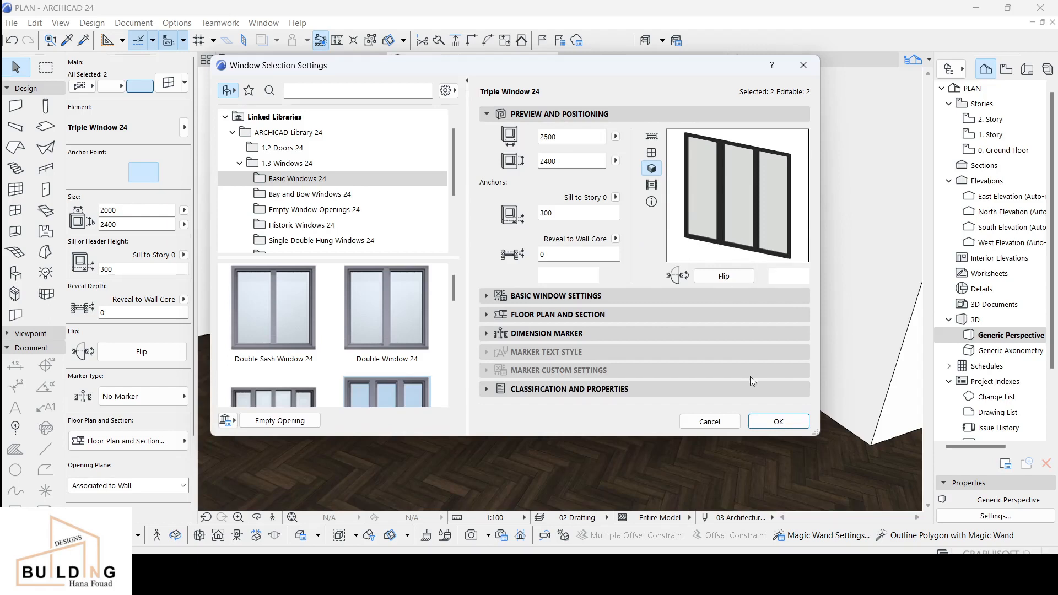
left_click(769, 424)
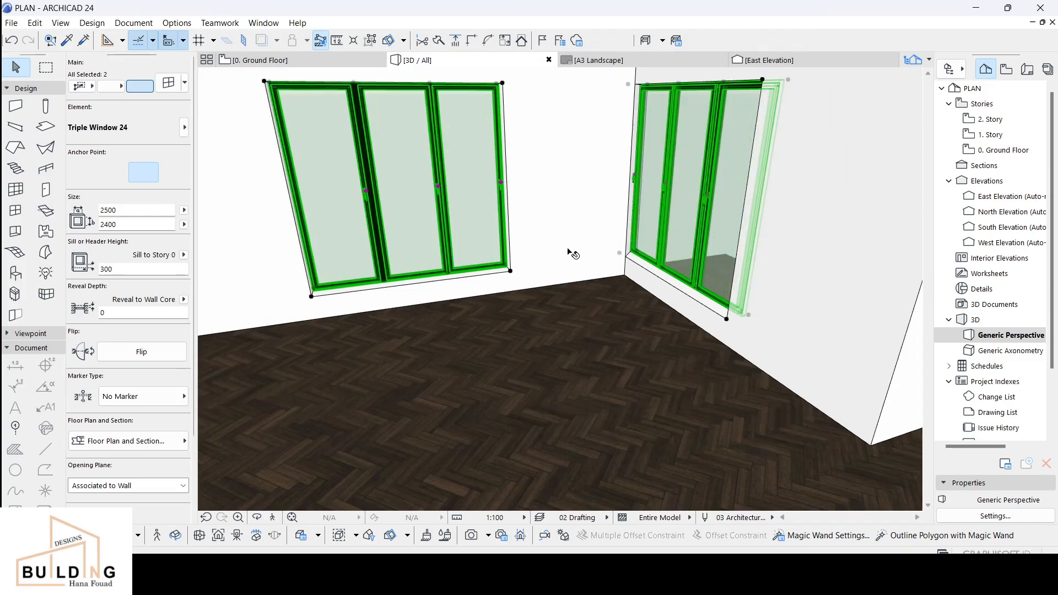
Step: Examine the two edited living area windows in the 3D view
middle_click_drag(632, 241, 671, 326)
middle_click_drag(825, 339, 806, 265, "shift")
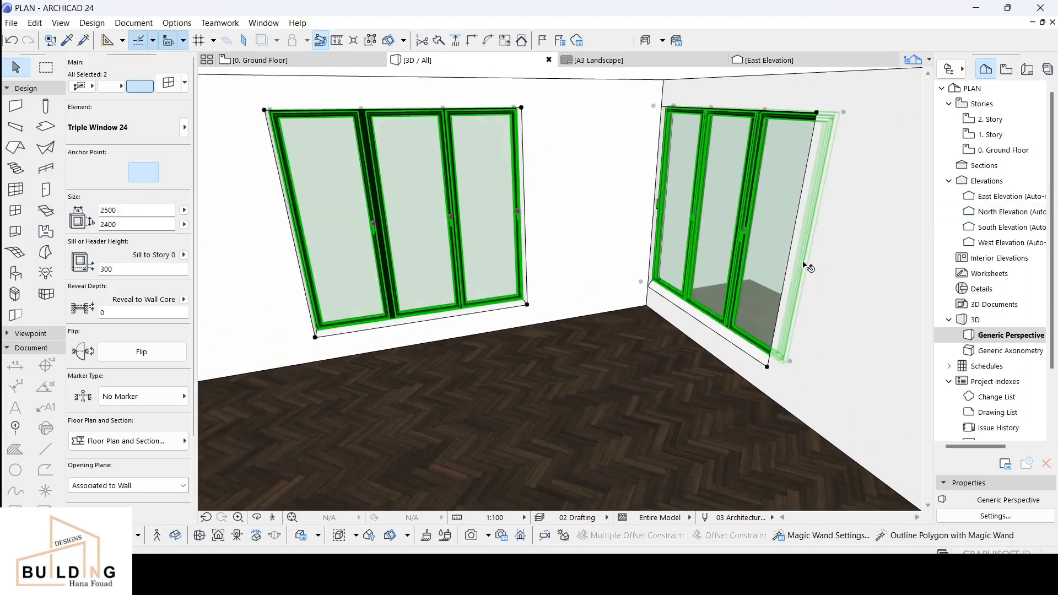
scroll(608, 305, "down", 1)
middle_click_drag(711, 341, 511, 345)
scroll(511, 345, "down", 2)
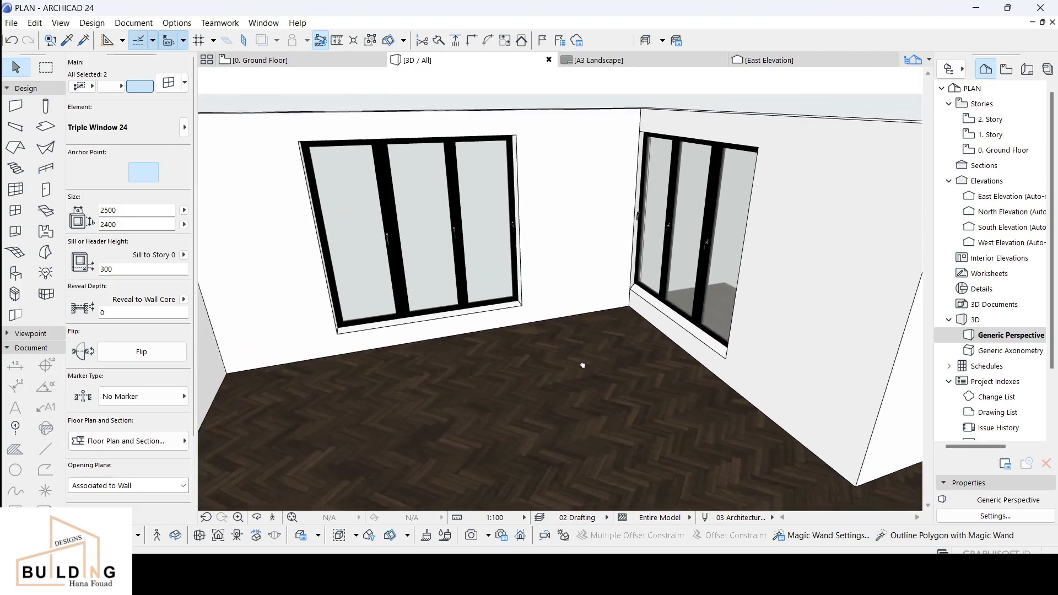
Step: In the ground floor plan, move the triple window in the Living area's east wall slightly south, away from the corner
left_click(333, 61)
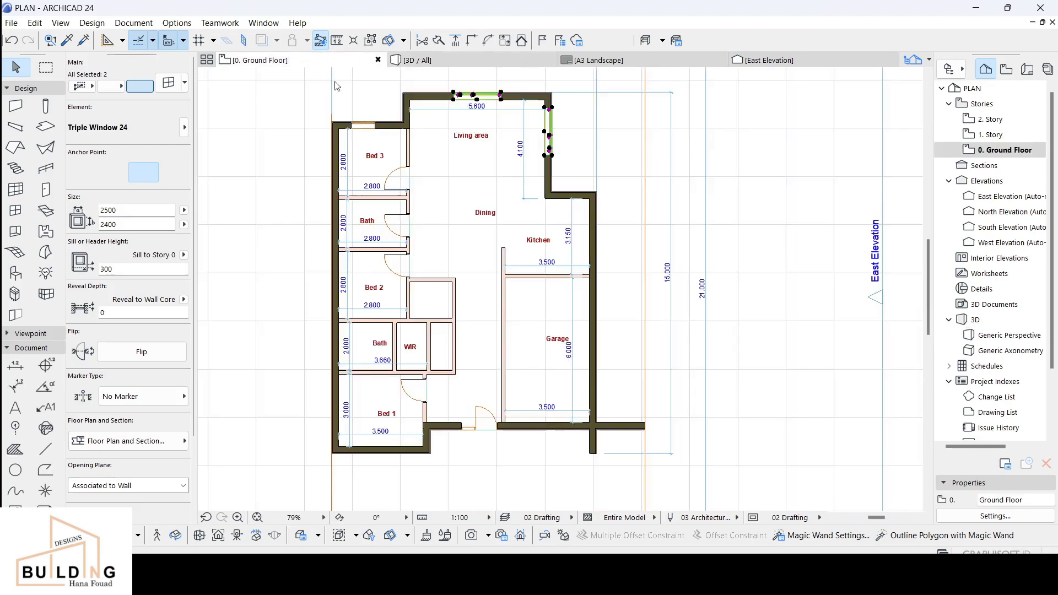
left_click(497, 156)
scroll(540, 110, "up", 2)
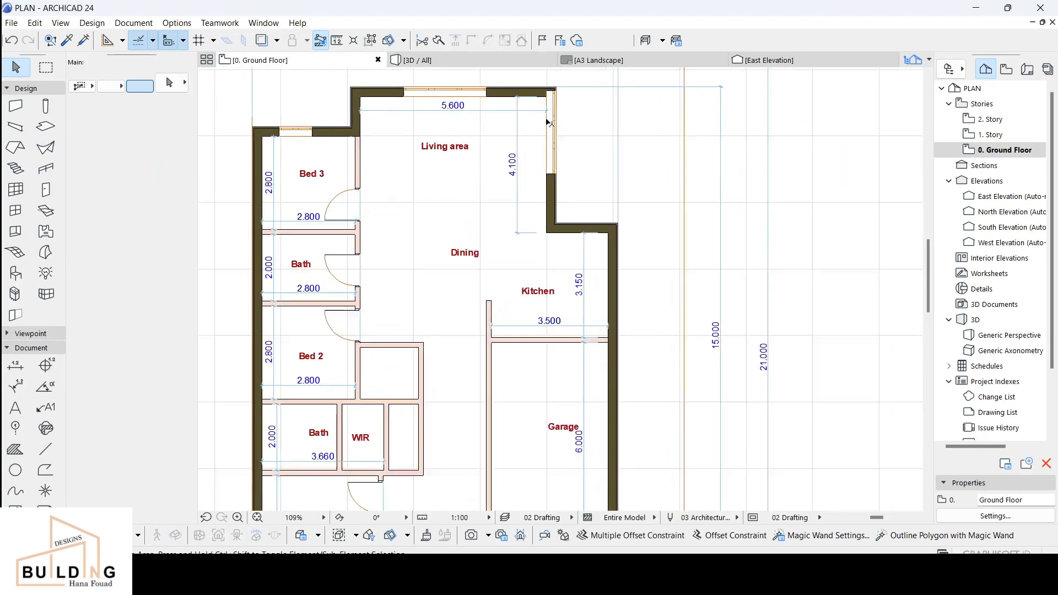
scroll(549, 123, "up", 1)
left_click(556, 129)
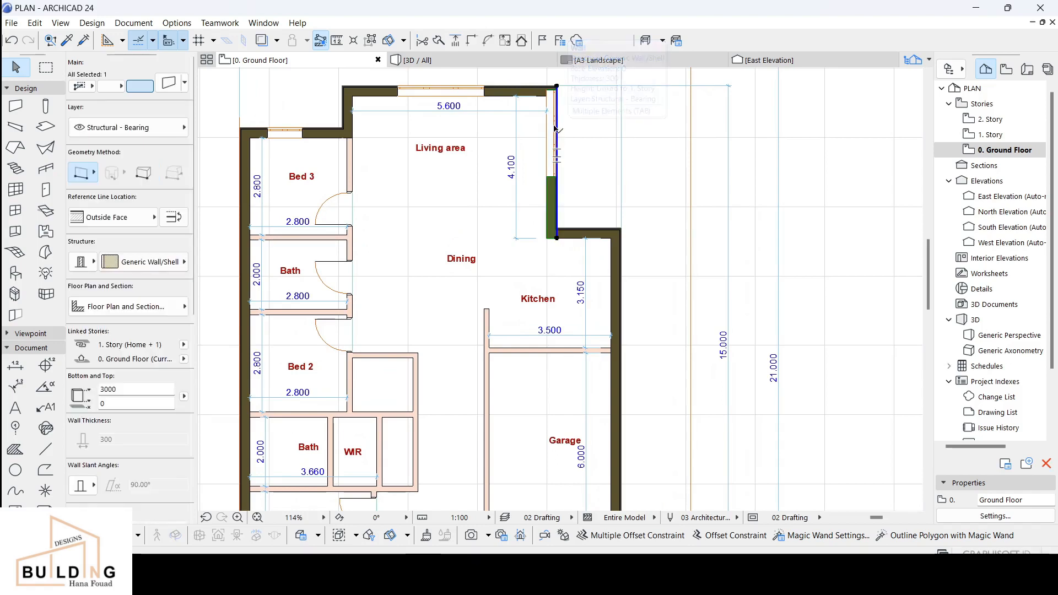
key("Escape")
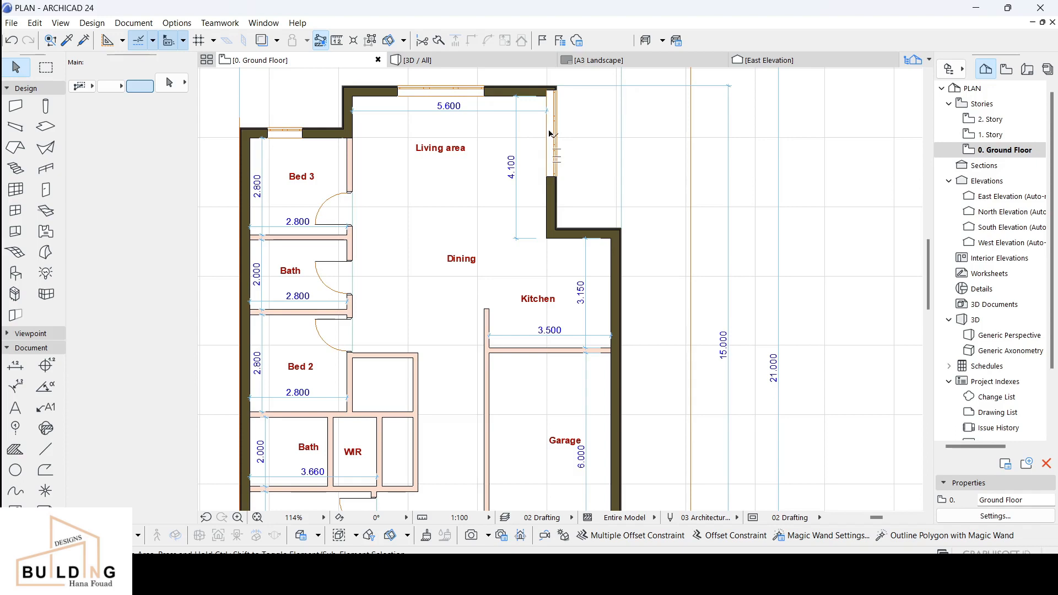
left_click(553, 132)
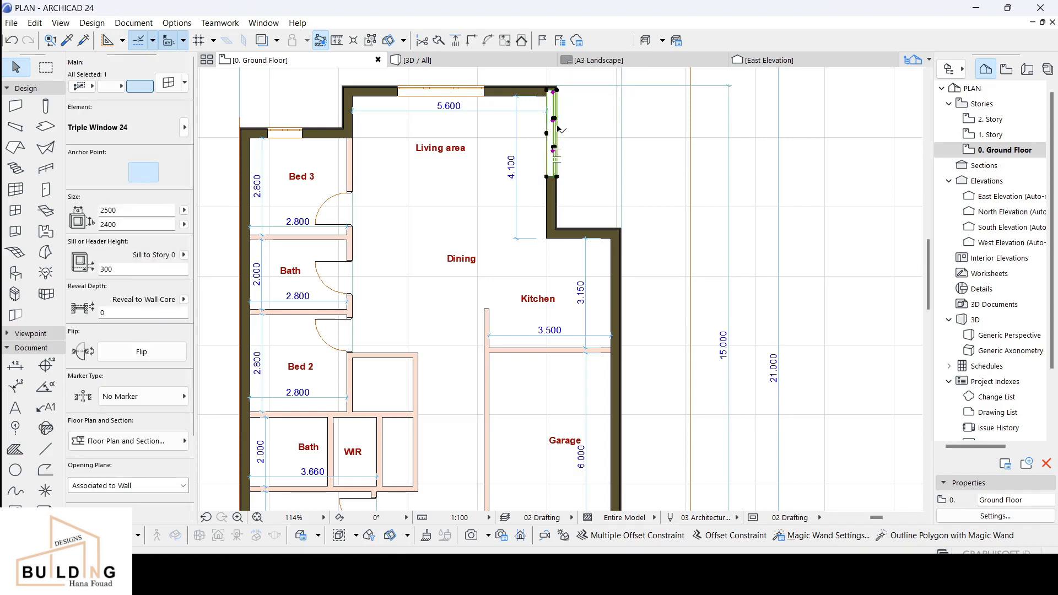
left_click_drag(546, 124, 550, 142)
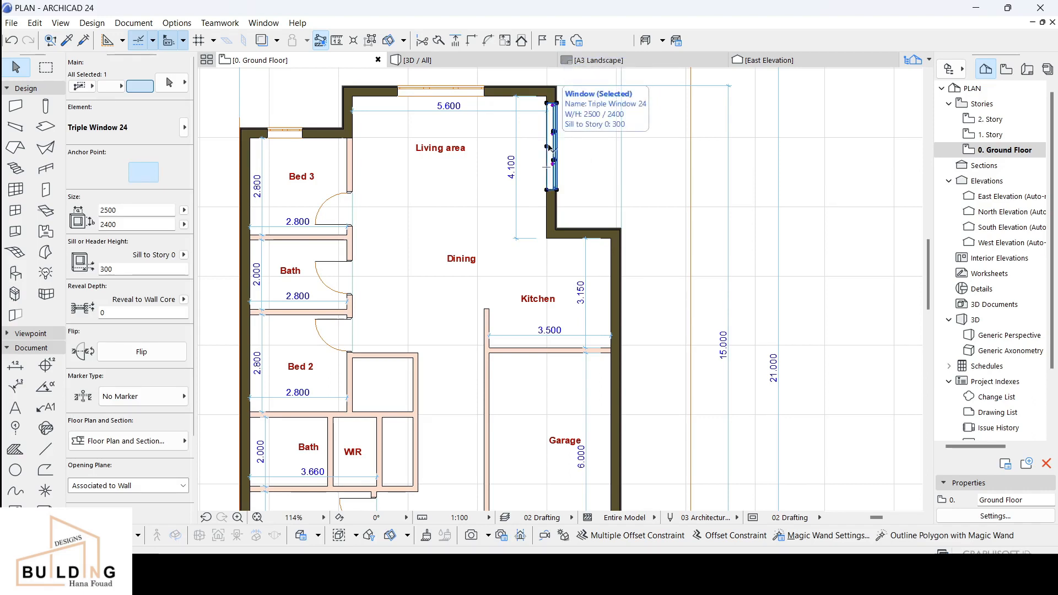
left_click(549, 146)
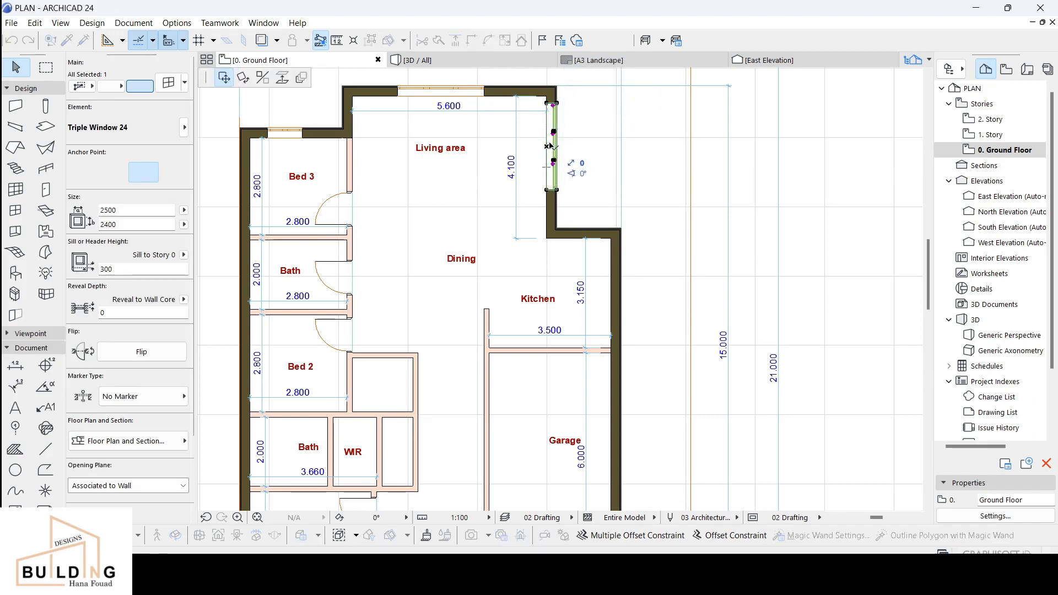
Step: Move the triple window in the Living area's north wall about 1470 mm east along the wall, towards the corner
left_click(482, 93)
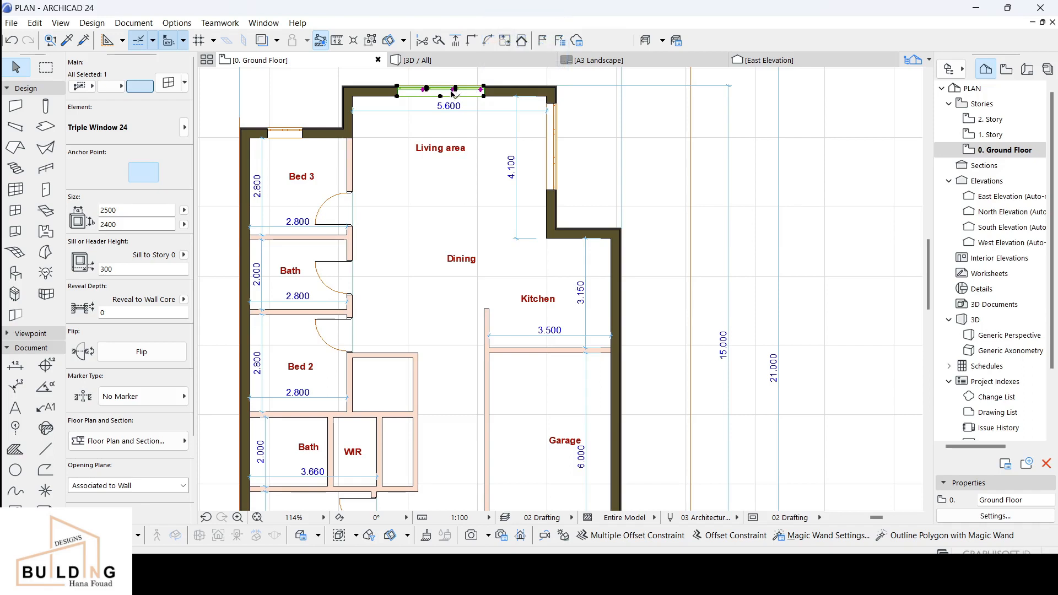
left_click(483, 90)
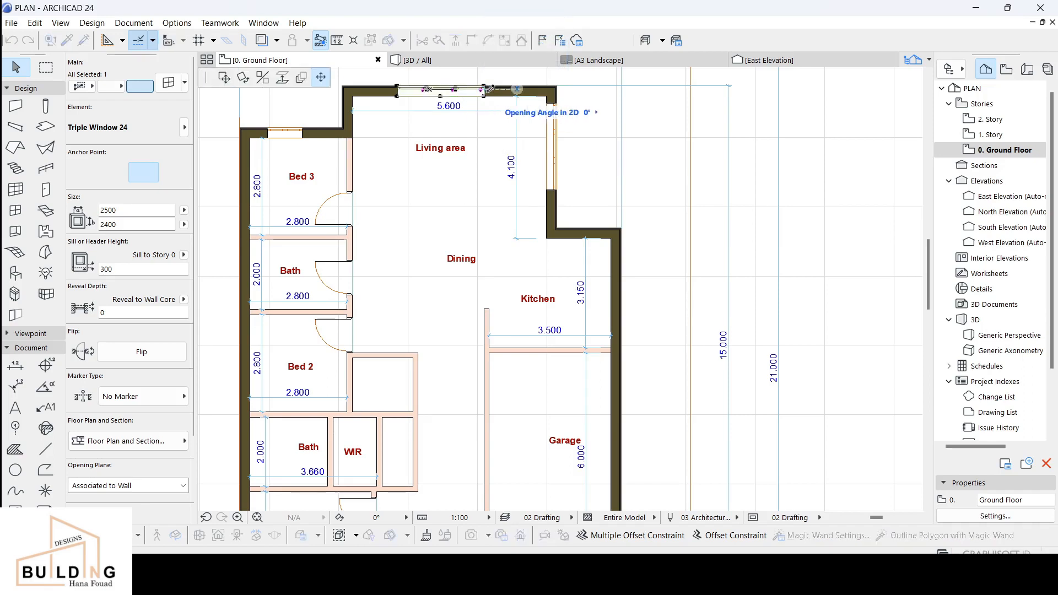
key("Escape")
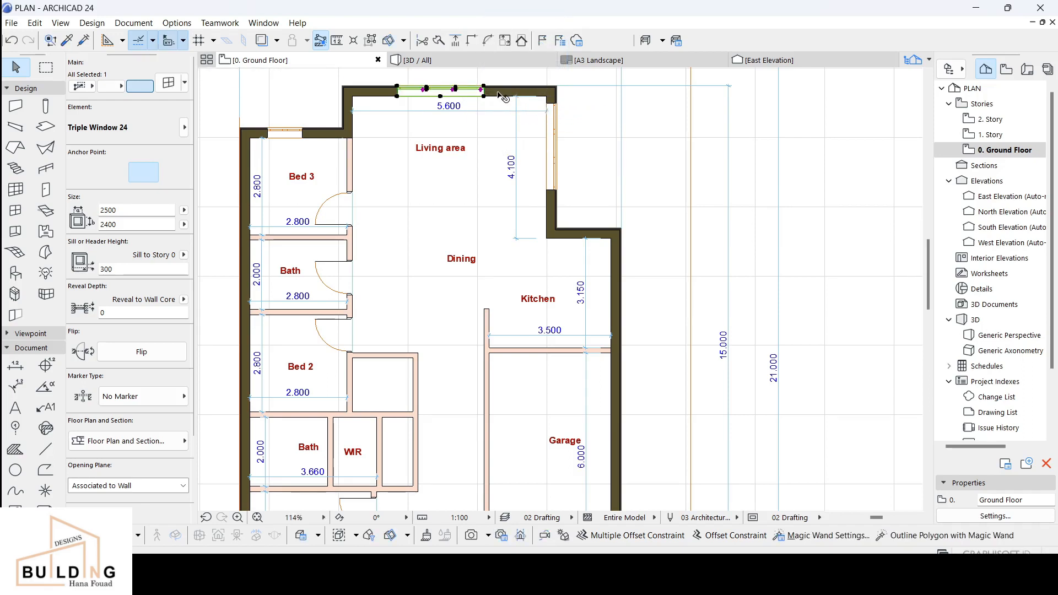
left_click(474, 92)
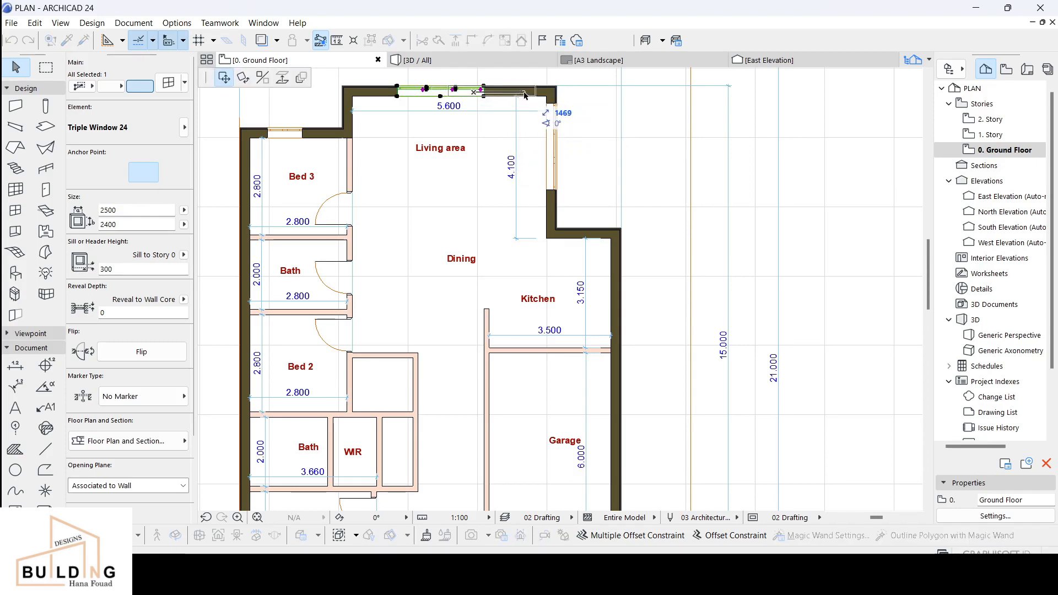
left_click(524, 96)
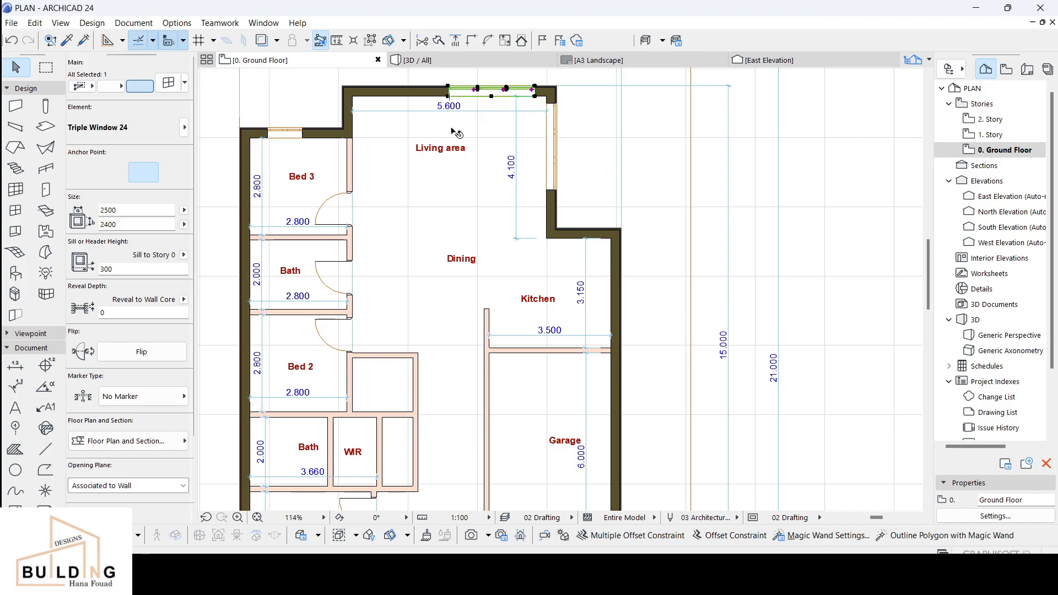
Step: Set the width of both Living area triple windows to 2800 mm
left_click(107, 209)
type("2800")
left_click(126, 225)
Step: In the 3D view, set the sill height of both selected windows to 100 mm and clear the selection
left_click(488, 57)
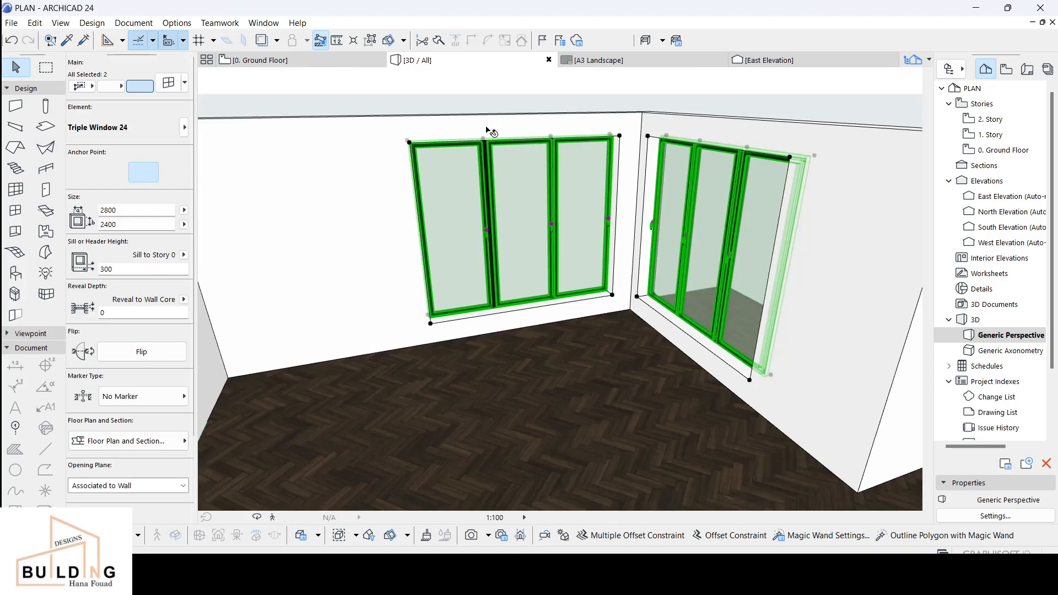
middle_click_drag(602, 305, 549, 252)
left_click(632, 197)
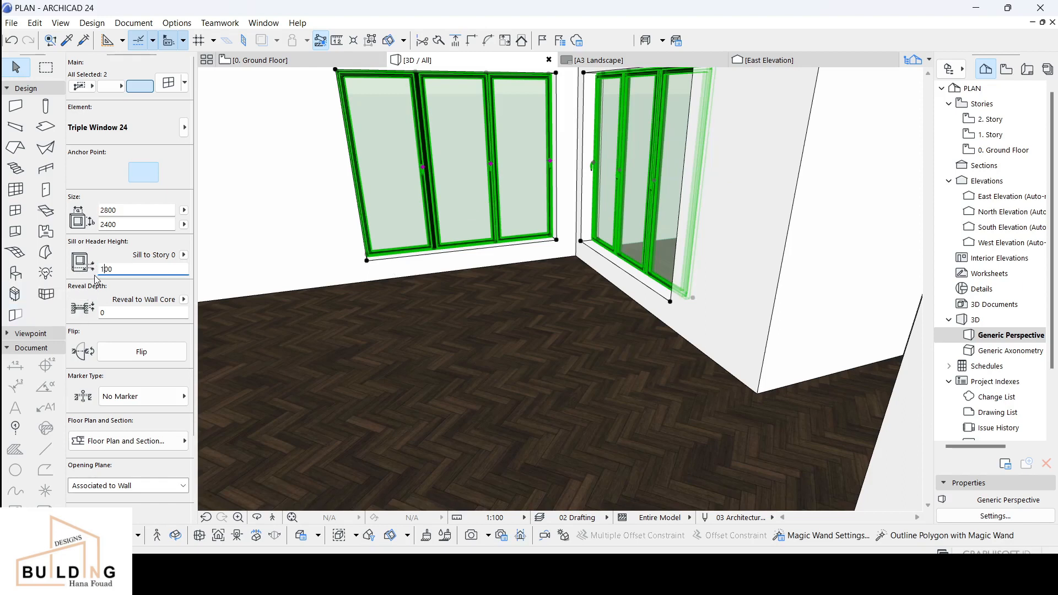
key("Return")
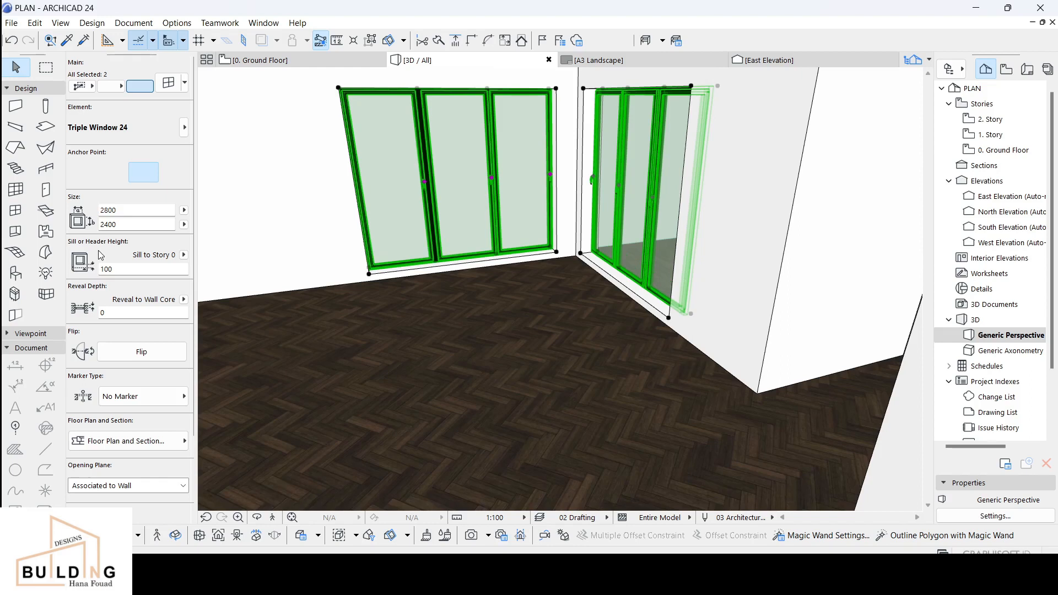
key("Escape")
Step: Examine the living area windows and the neighbouring rooms from several angles in the 3D view
middle_click_drag(692, 266, 733, 320)
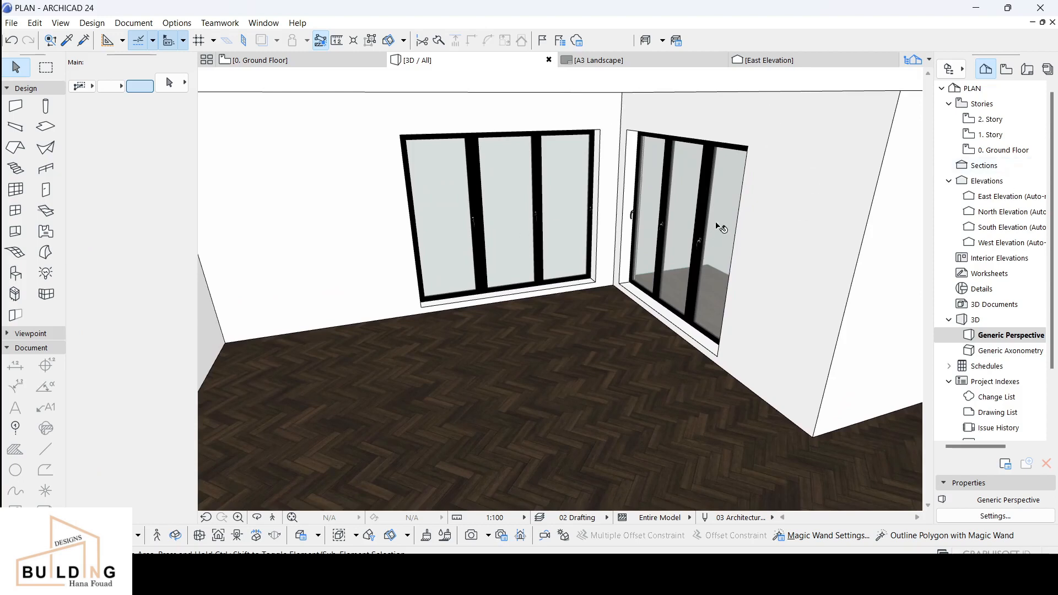
middle_click_drag(715, 310, 679, 401)
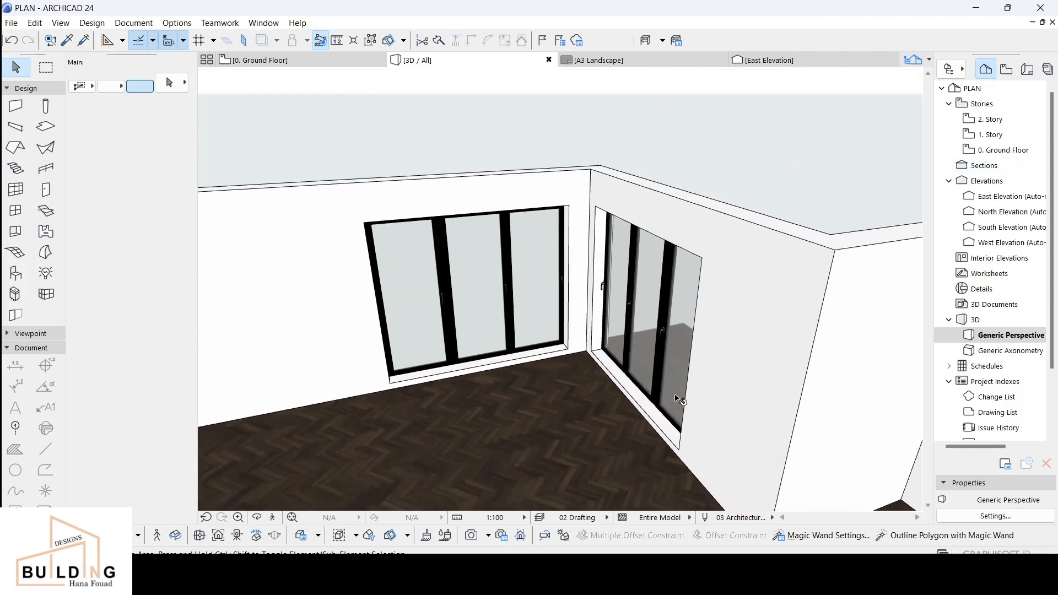
middle_click_drag(770, 363, 722, 385)
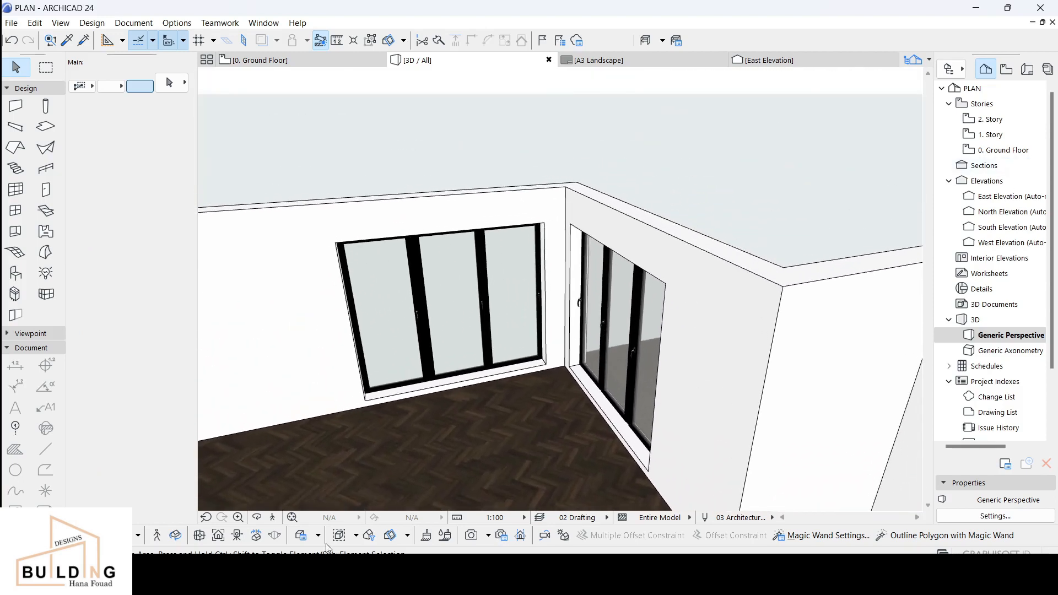
left_click(257, 517)
left_click_drag(386, 441, 680, 390)
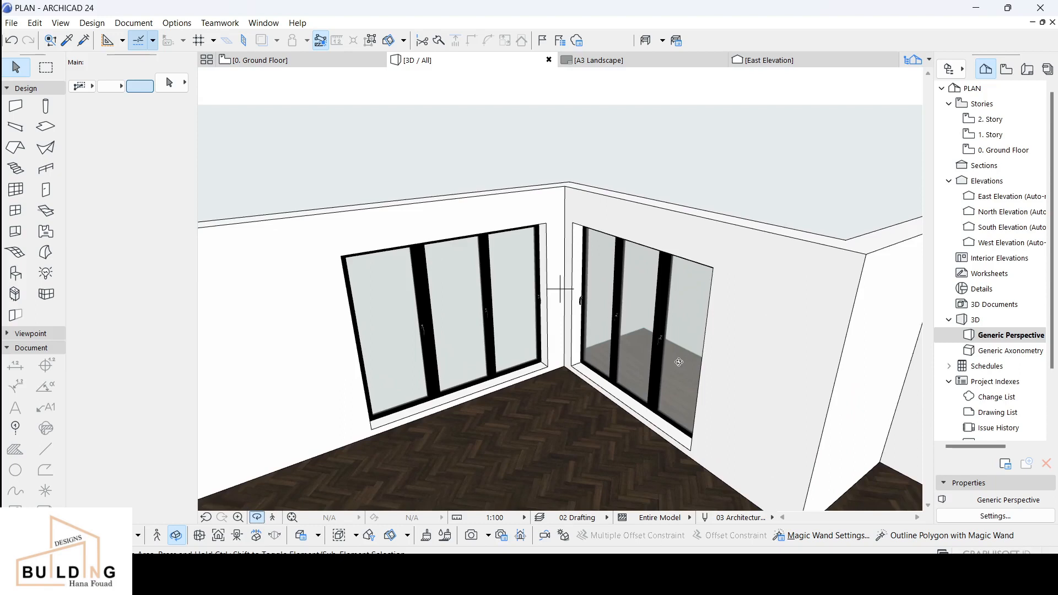
left_click_drag(678, 318, 562, 405)
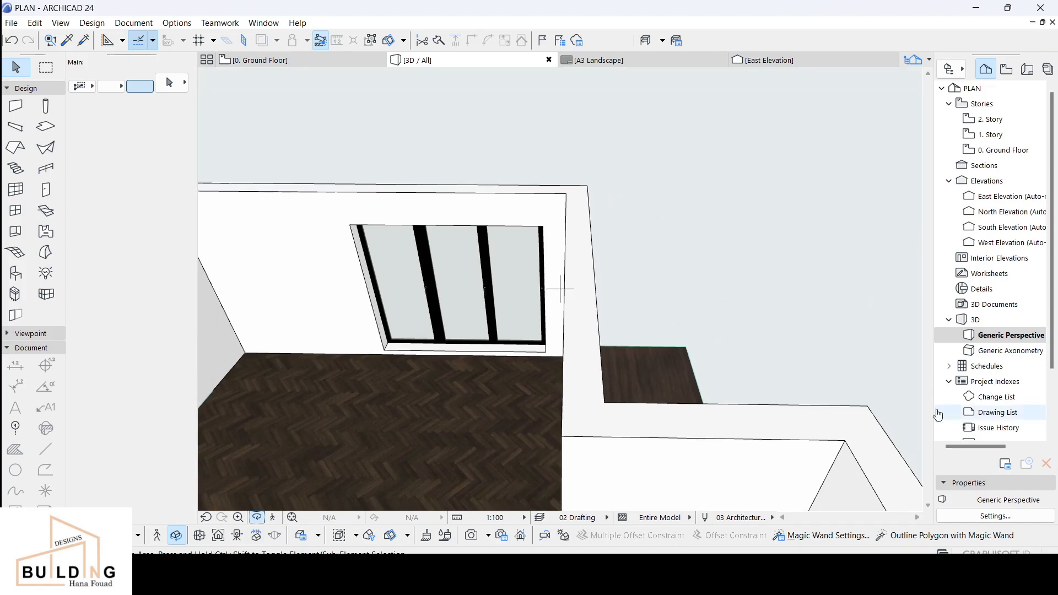
left_click_drag(563, 303, 708, 263)
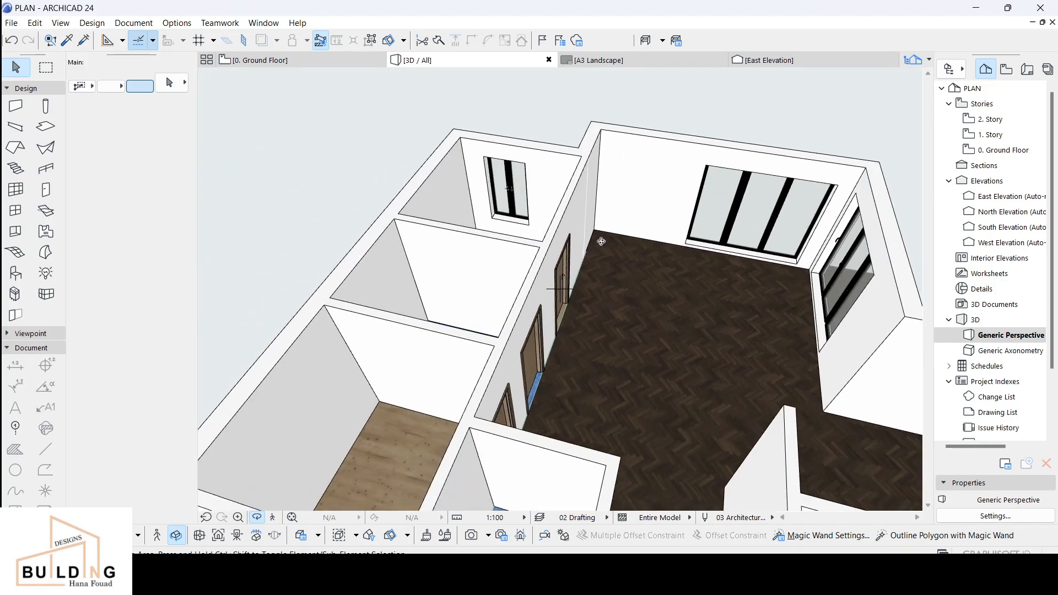
Step: In the 3D view, set the width of the Bed 3 double window to 1200 mm and clear the selection
scroll(453, 281, "up", 5)
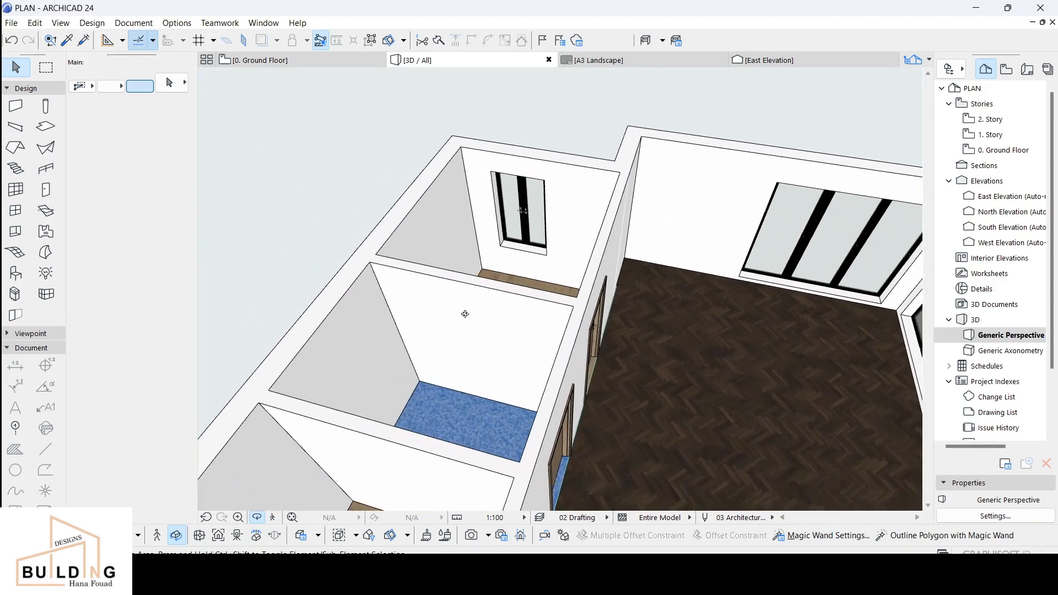
left_click_drag(427, 368, 484, 270)
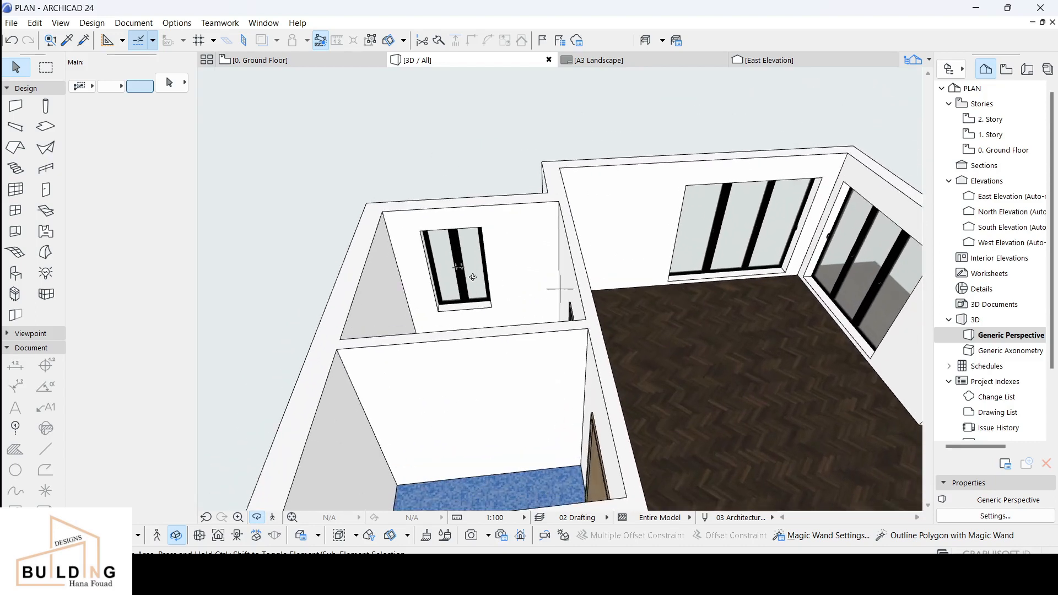
key("Escape")
scroll(472, 273, "up", 5)
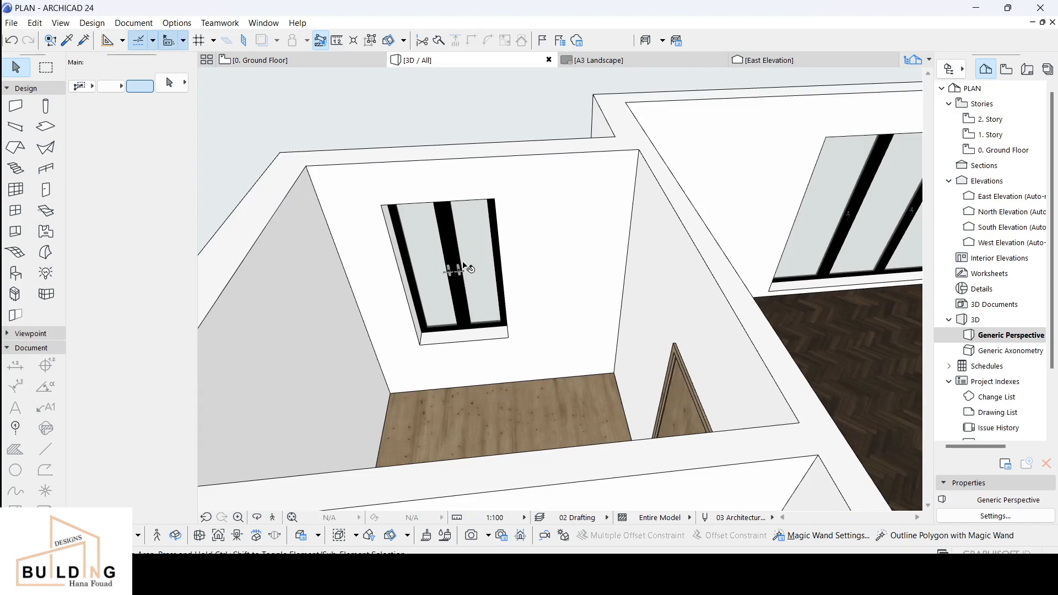
left_click(461, 279)
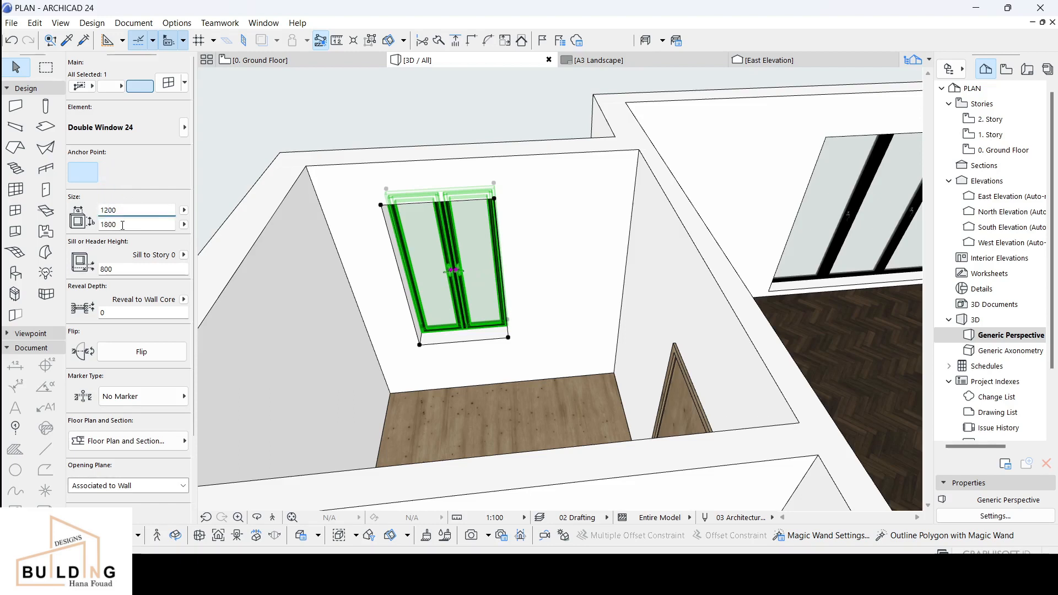
left_click(112, 221)
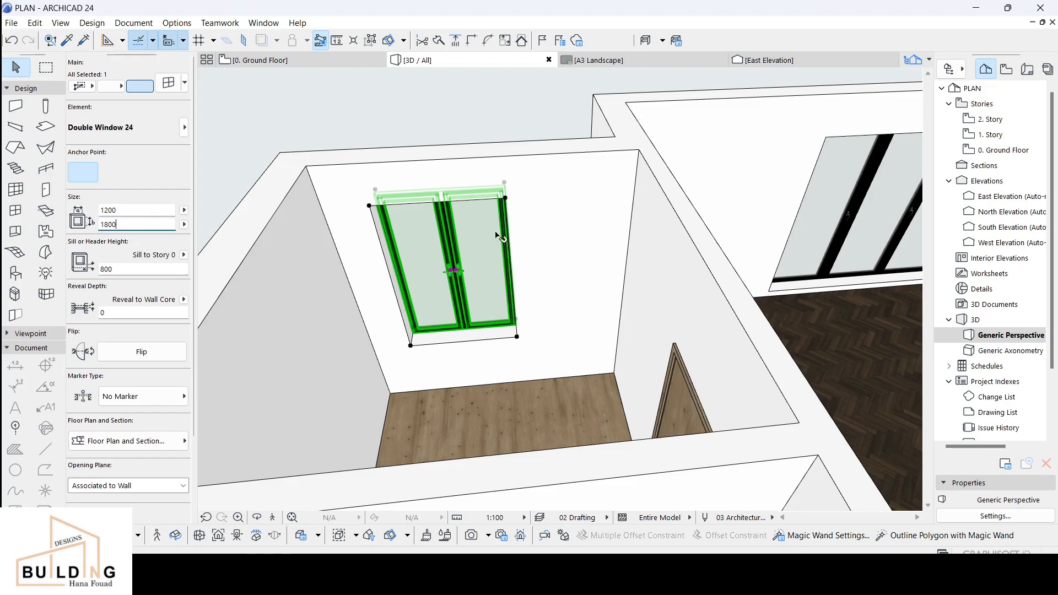
key("Escape")
scroll(462, 300, "down", 3)
scroll(464, 301, "down", 2)
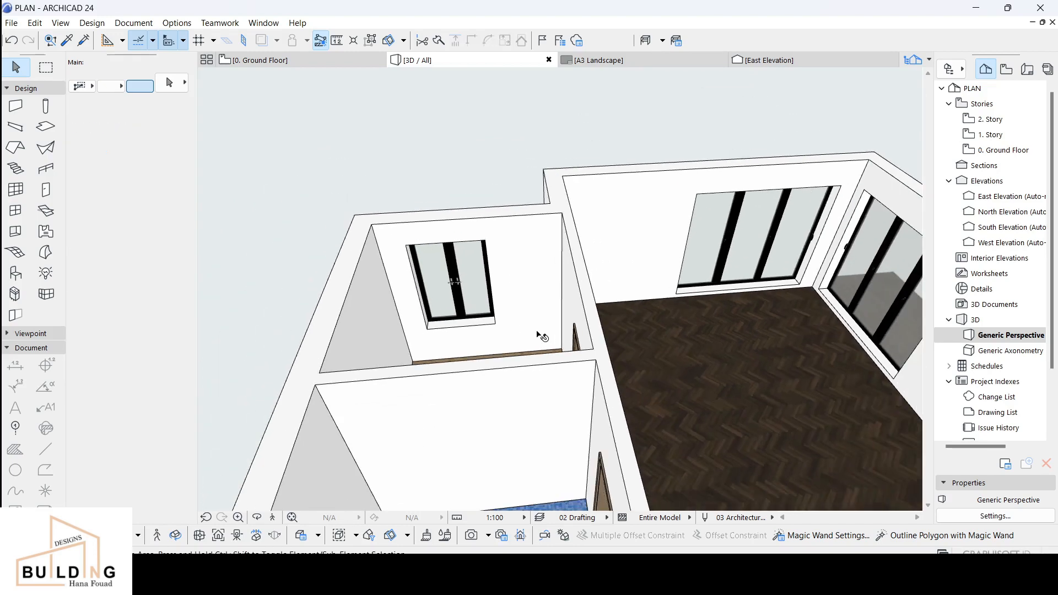
scroll(551, 353, "down", 2)
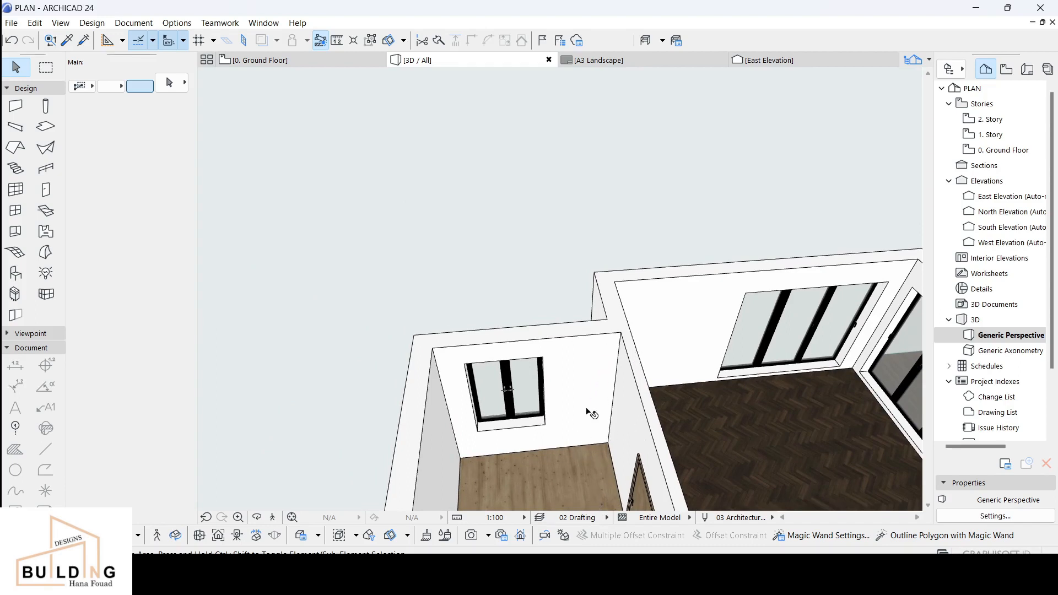
scroll(586, 434, "down", 1)
middle_click_drag(589, 455, 523, 330)
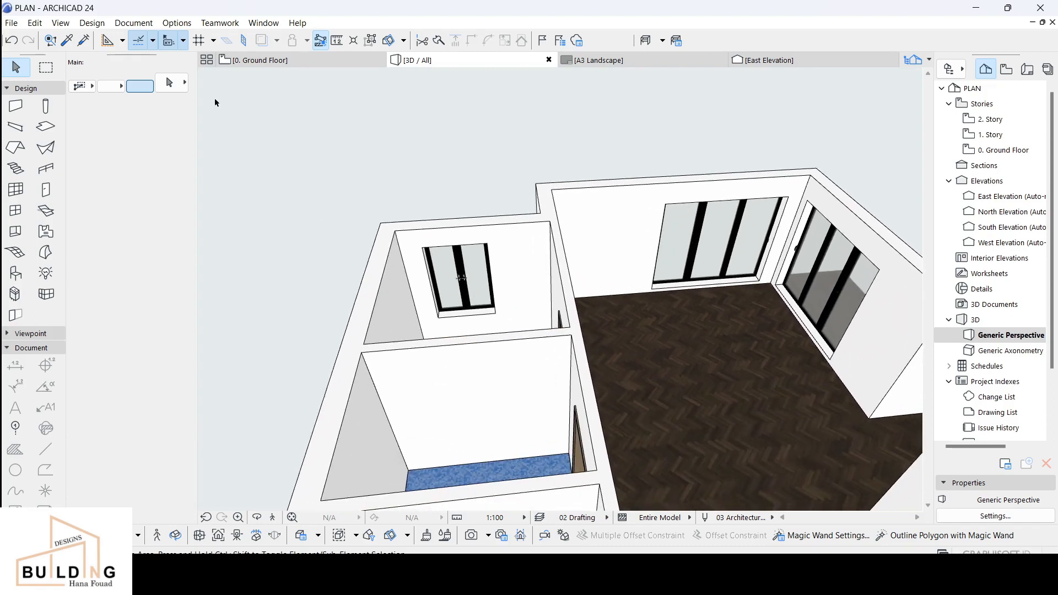
Step: Return to the ground floor plan and choose Double Window 24 from the Basic Windows library as the default window
left_click(269, 62)
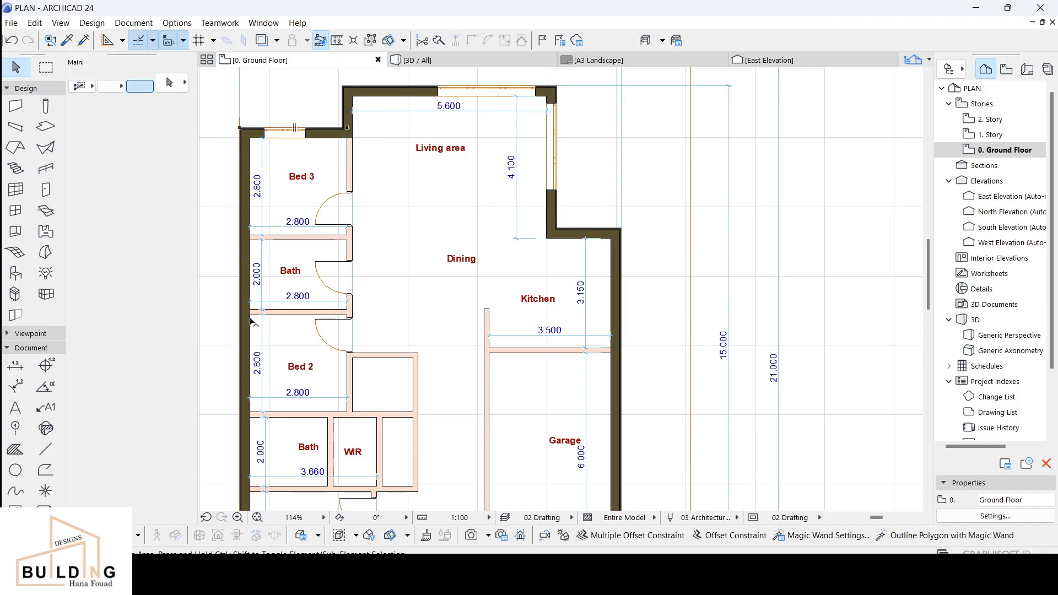
middle_click_drag(245, 335, 280, 210)
middle_click_drag(280, 328, 312, 297)
middle_click_drag(314, 236, 315, 275)
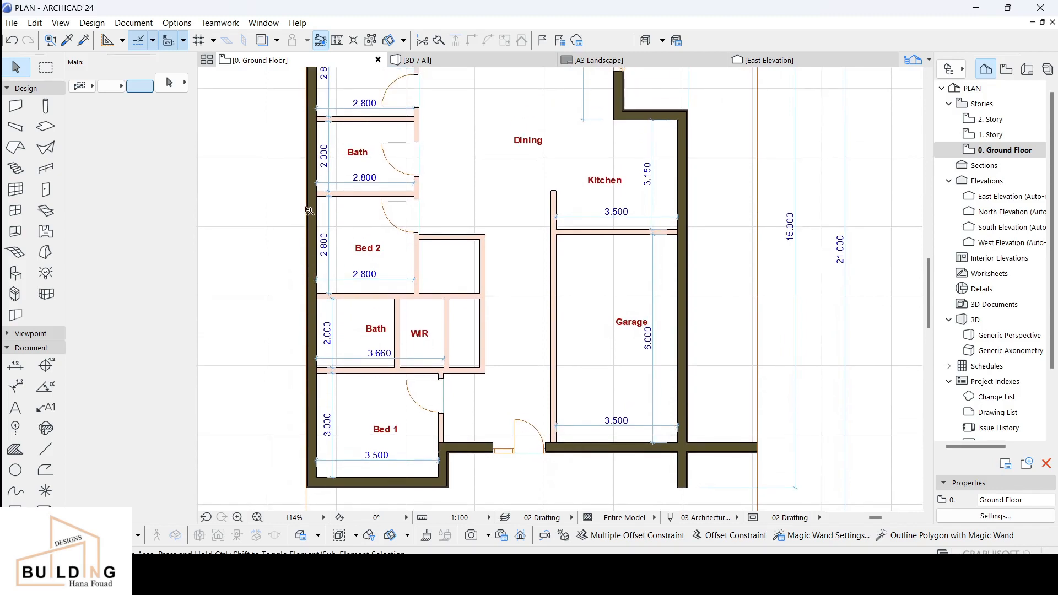
left_click(45, 126)
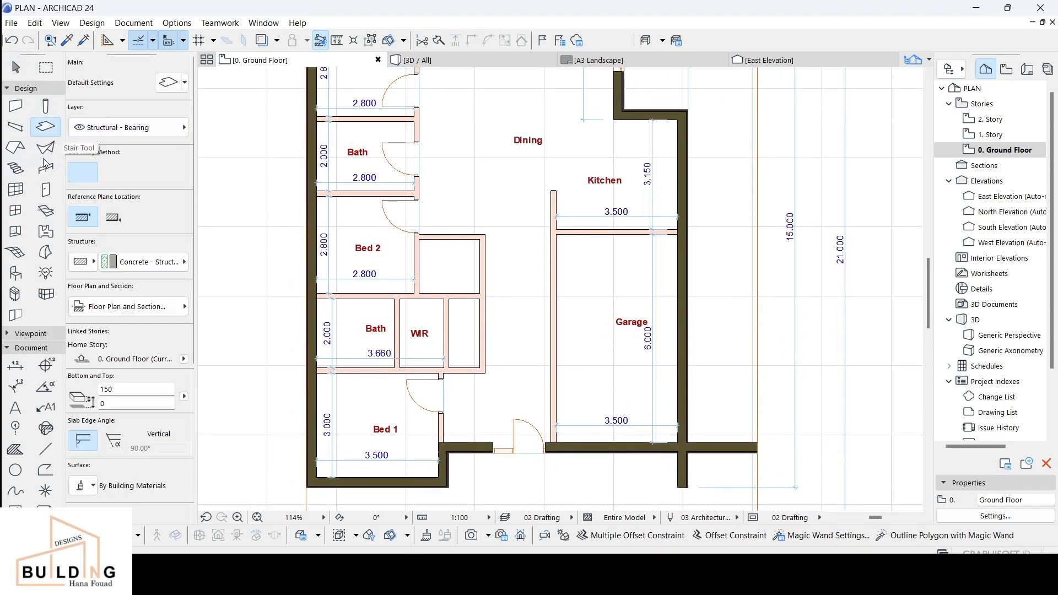
left_click(13, 171)
left_click(16, 193)
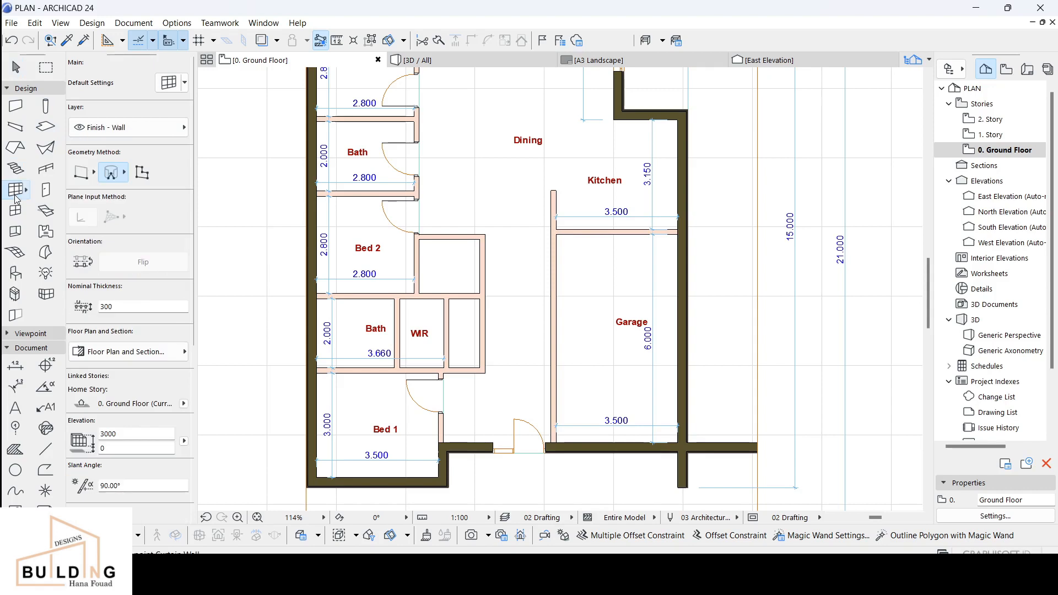
left_click(16, 210)
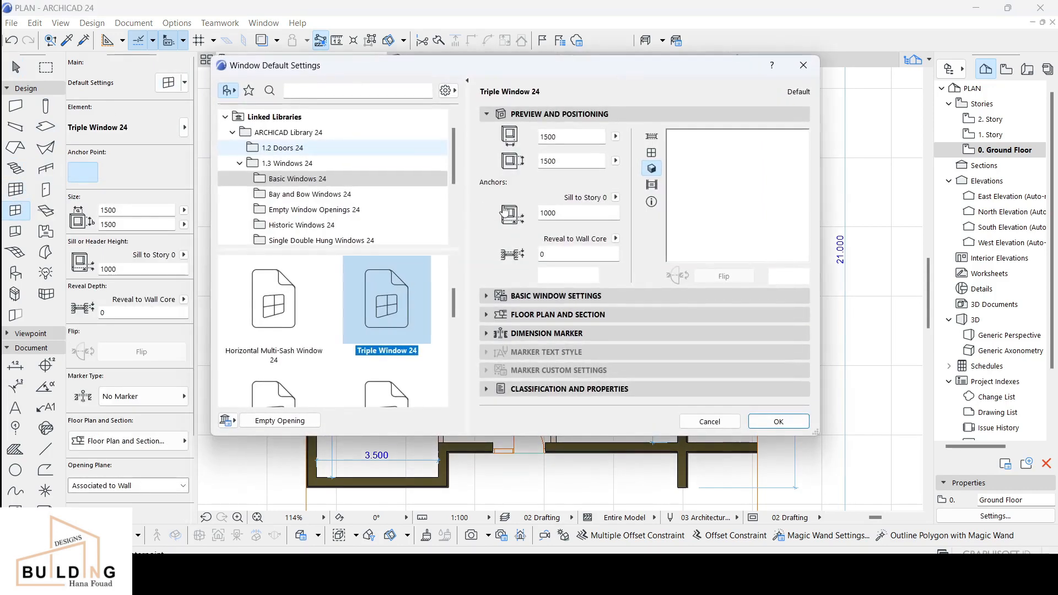
scroll(295, 307, "up", 2)
scroll(296, 309, "up", 1)
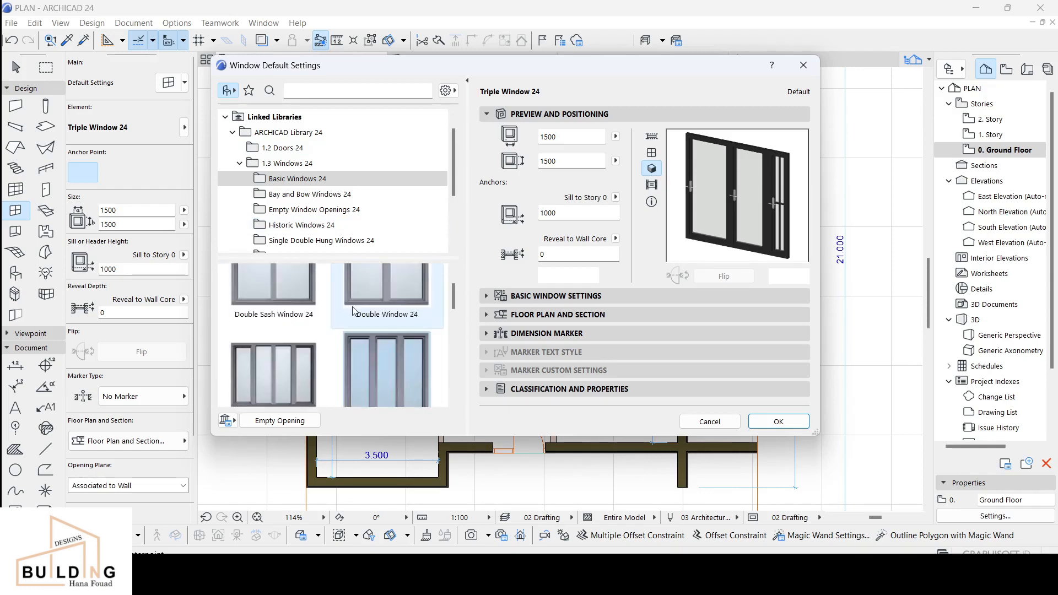
left_click(375, 292)
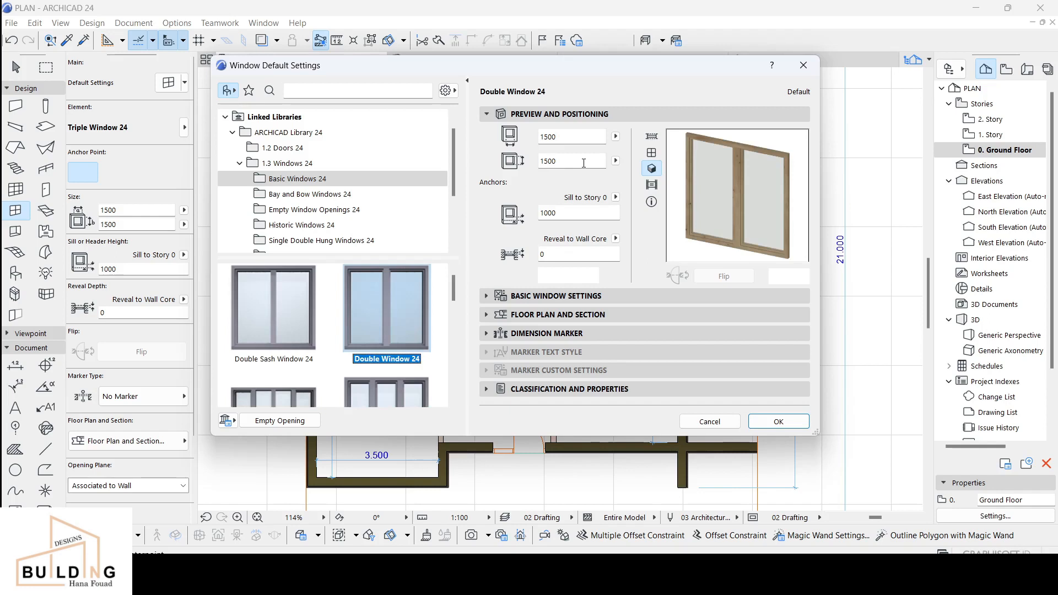
Step: Enable the window handle for the default double window and choose handle Style 8
left_click(487, 296)
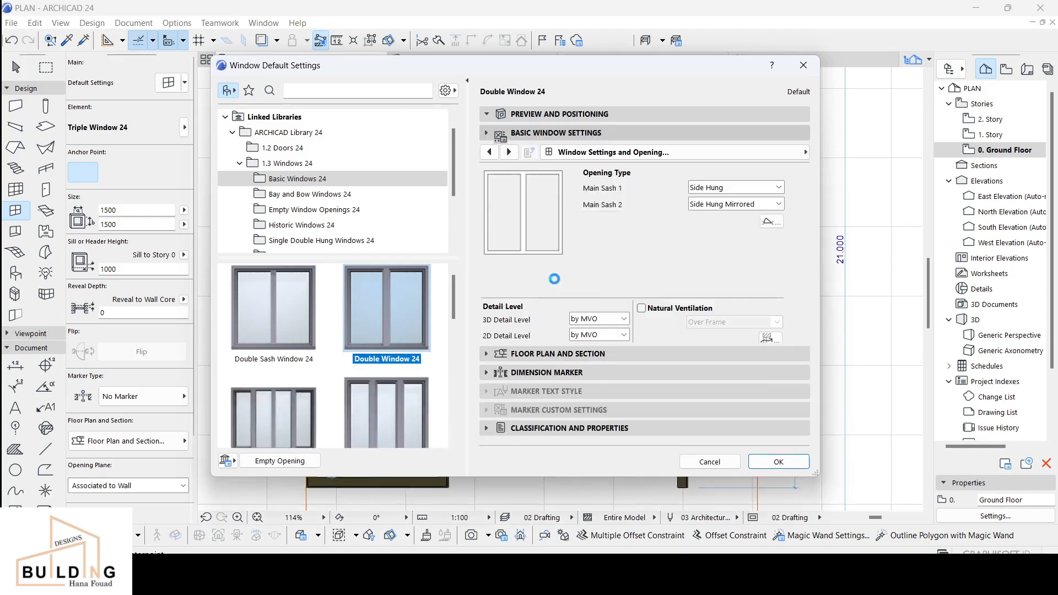
left_click(736, 154)
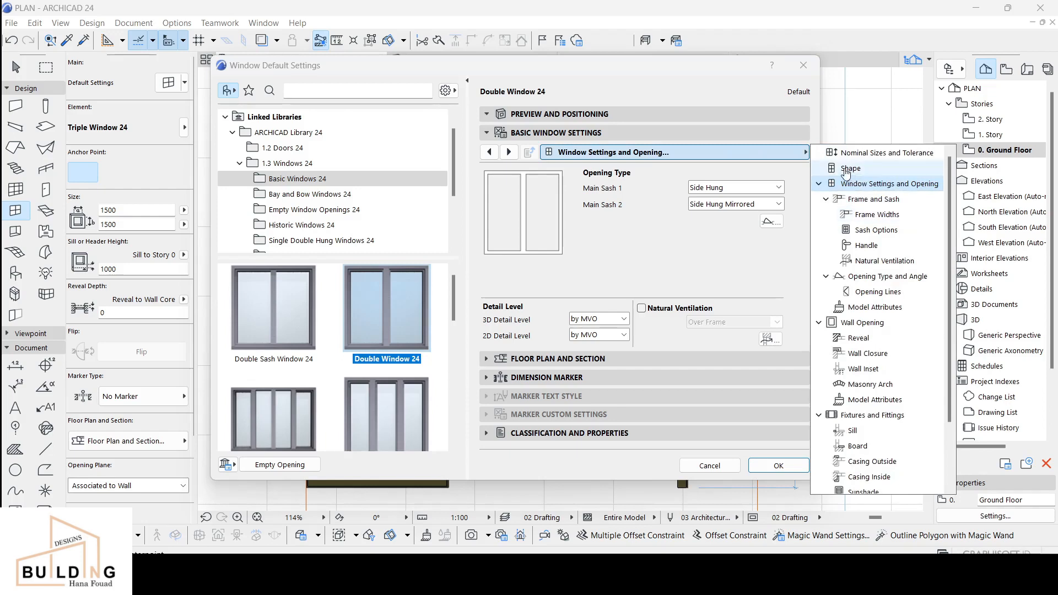
left_click(846, 170)
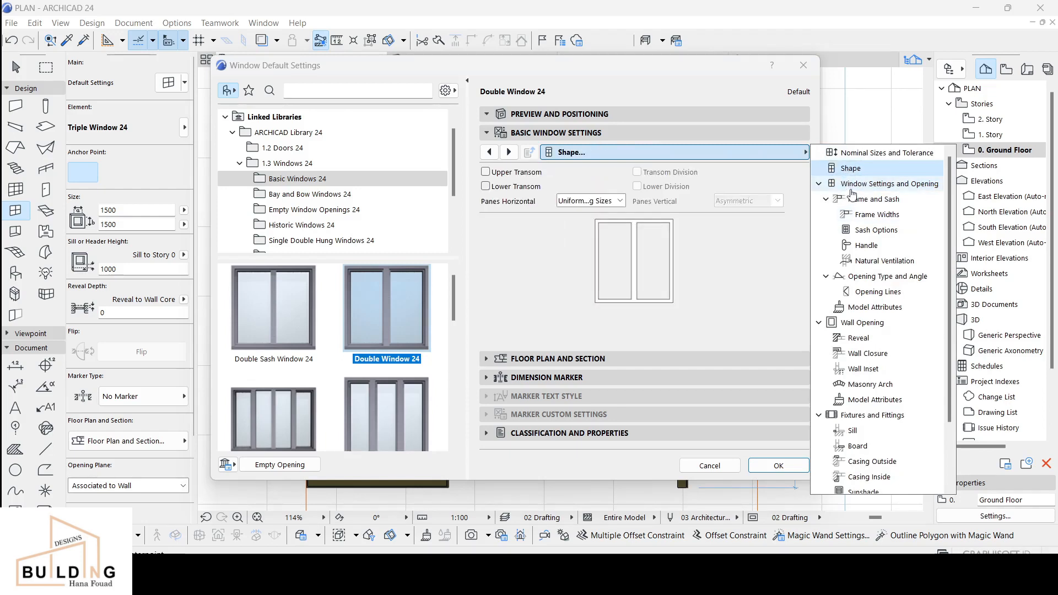
left_click(852, 186)
left_click(875, 231)
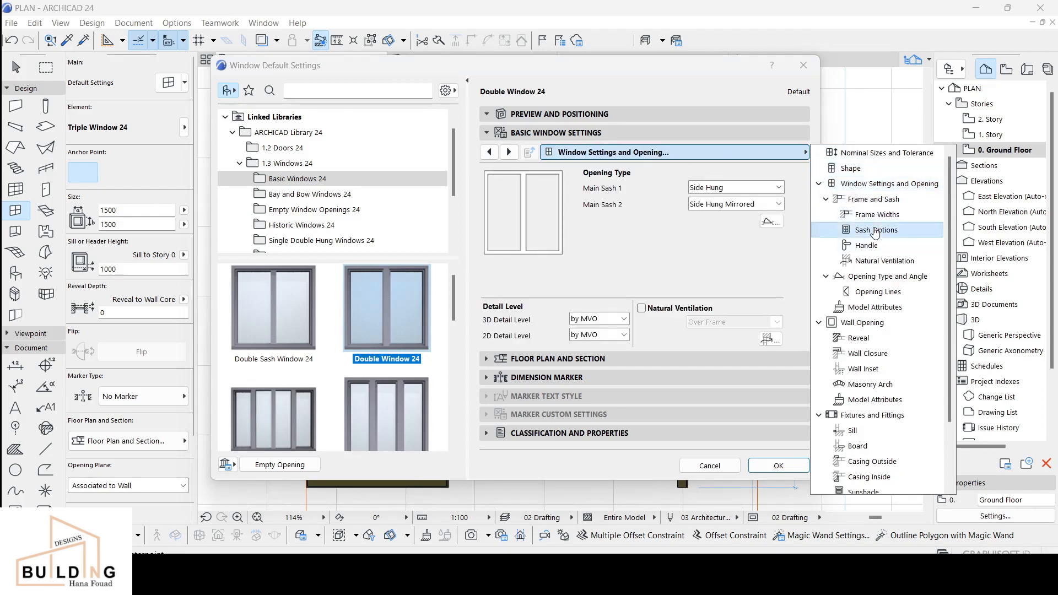
left_click(871, 245)
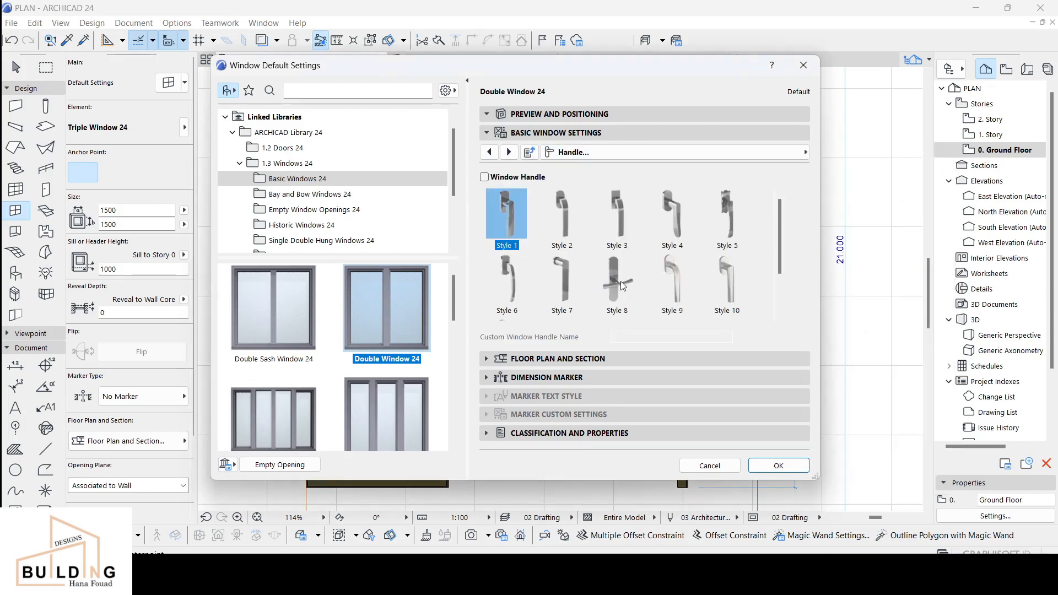
left_click(491, 180)
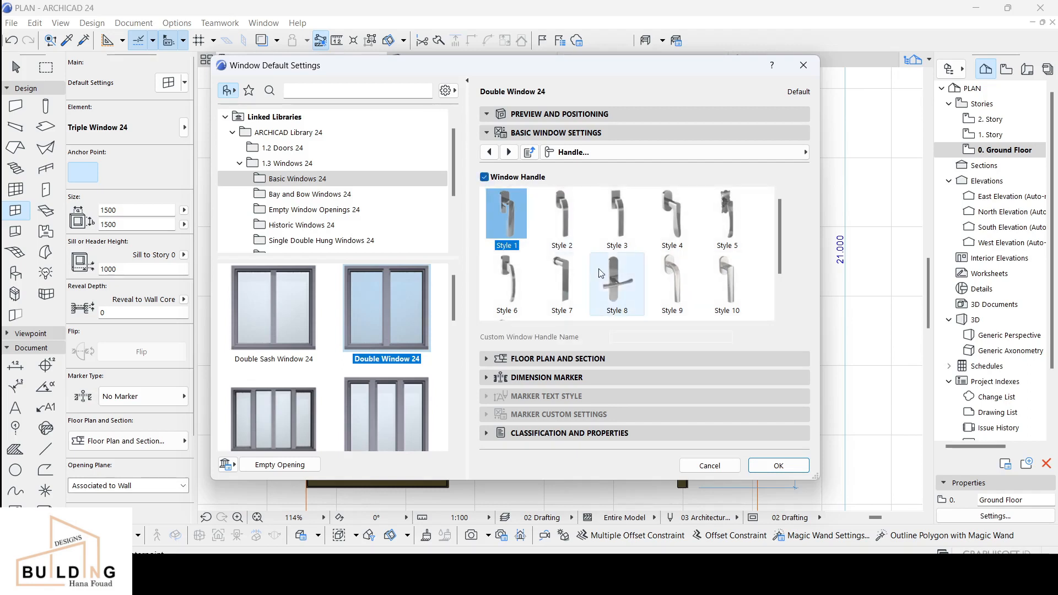
left_click(617, 278)
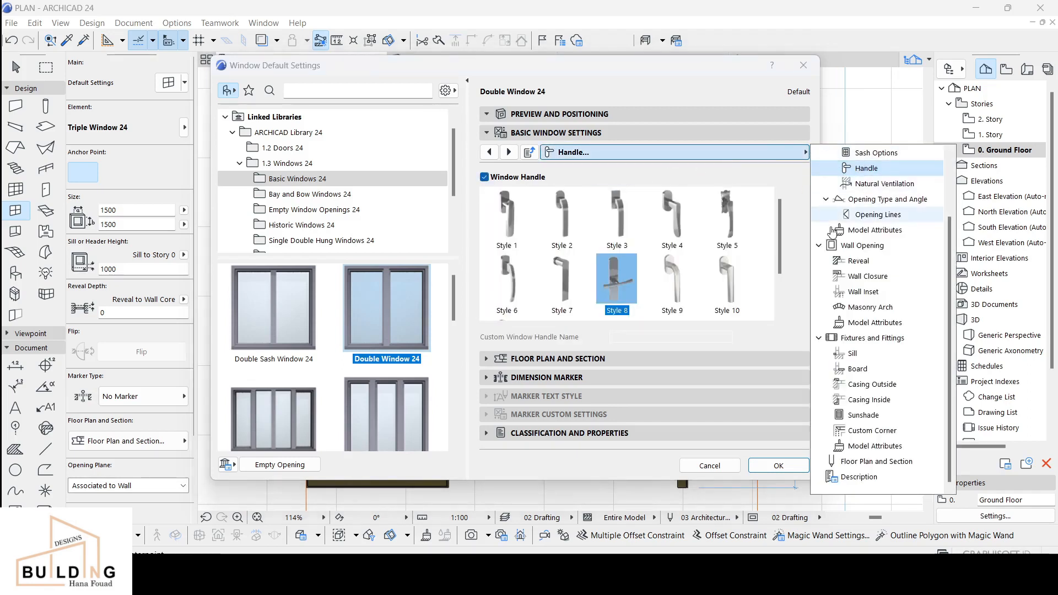
Step: Set the double window's frame and sash surfaces to Paint - Ivory Black and its frame and sash 3D pens to pen 1
left_click(875, 322)
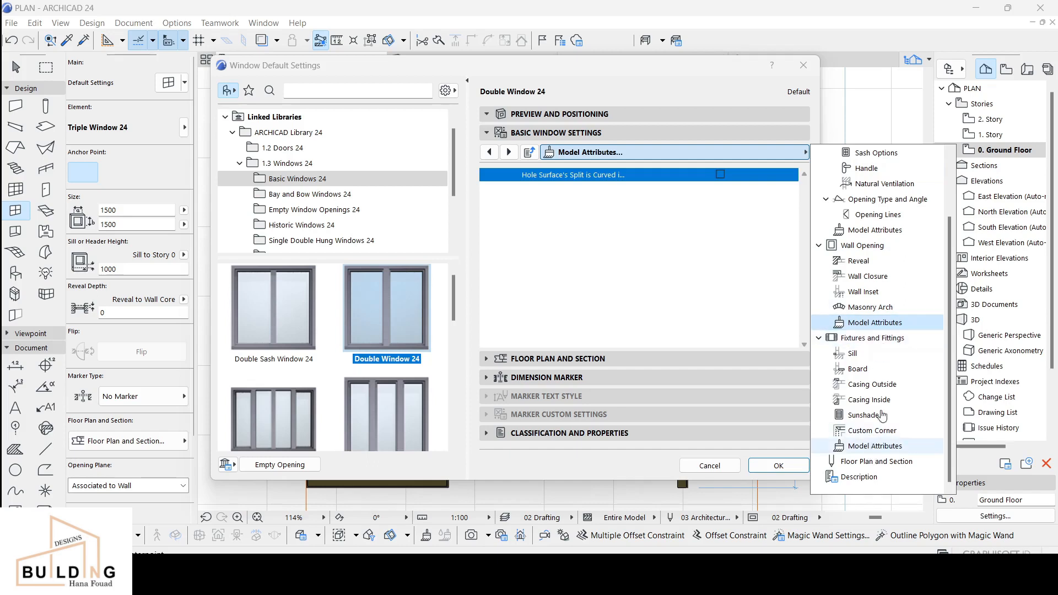
left_click(875, 230)
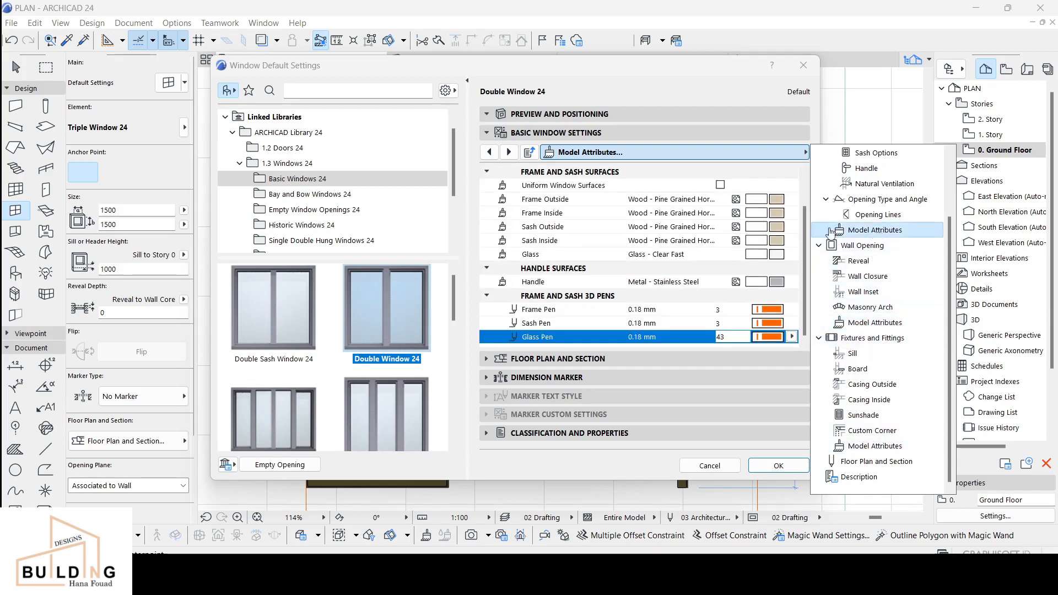
left_click(776, 199)
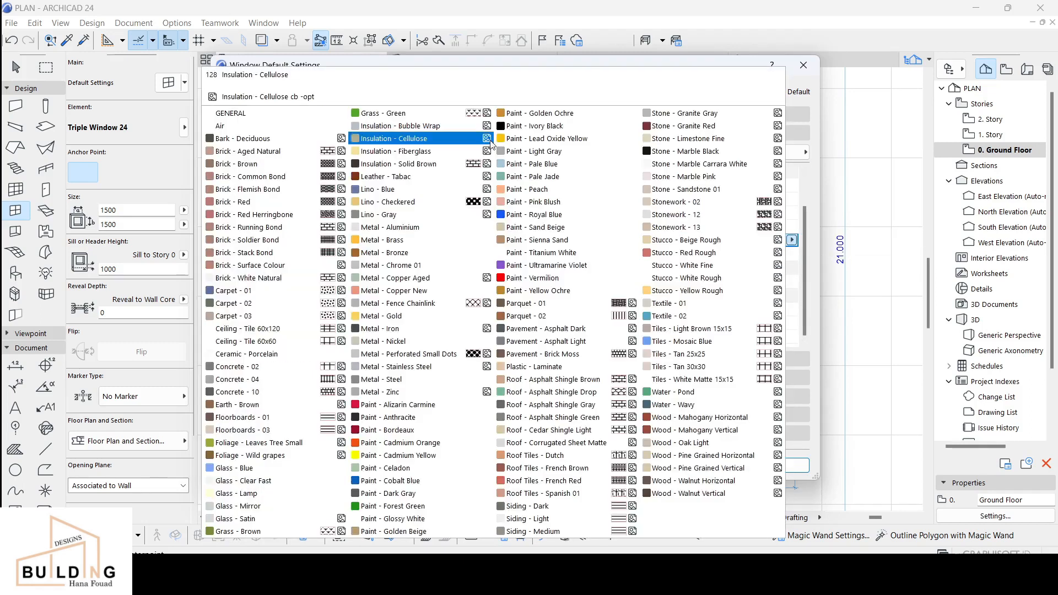
left_click(534, 125)
left_click(772, 310)
left_click(546, 335)
left_click(772, 323)
left_click(546, 349)
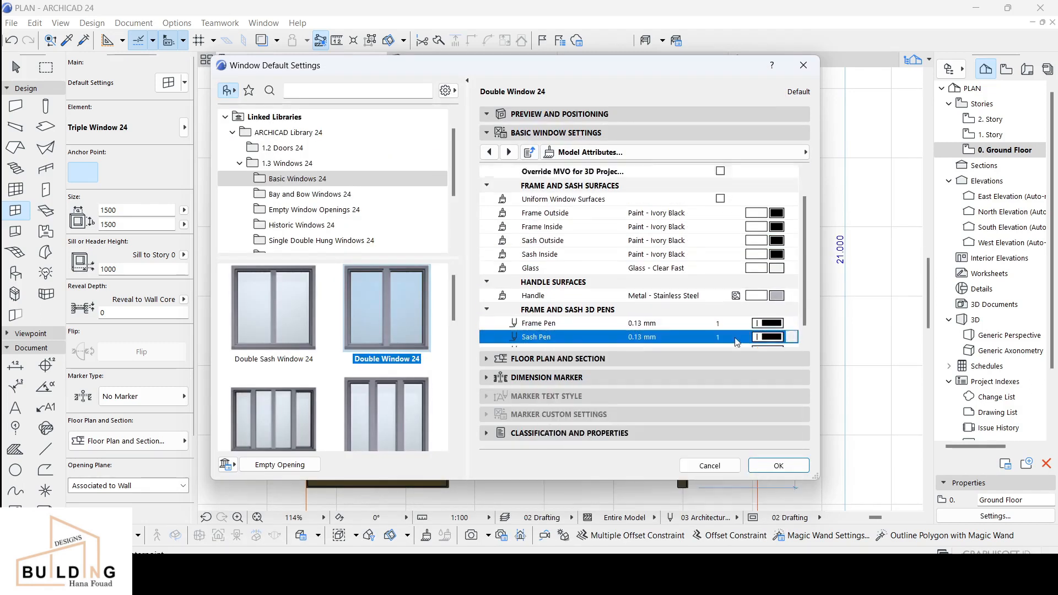
Step: Override the model view options for the double window's 2D and 3D opening lines, turn off the 3D opening line, and accept the settings
left_click(766, 153)
left_click(868, 202)
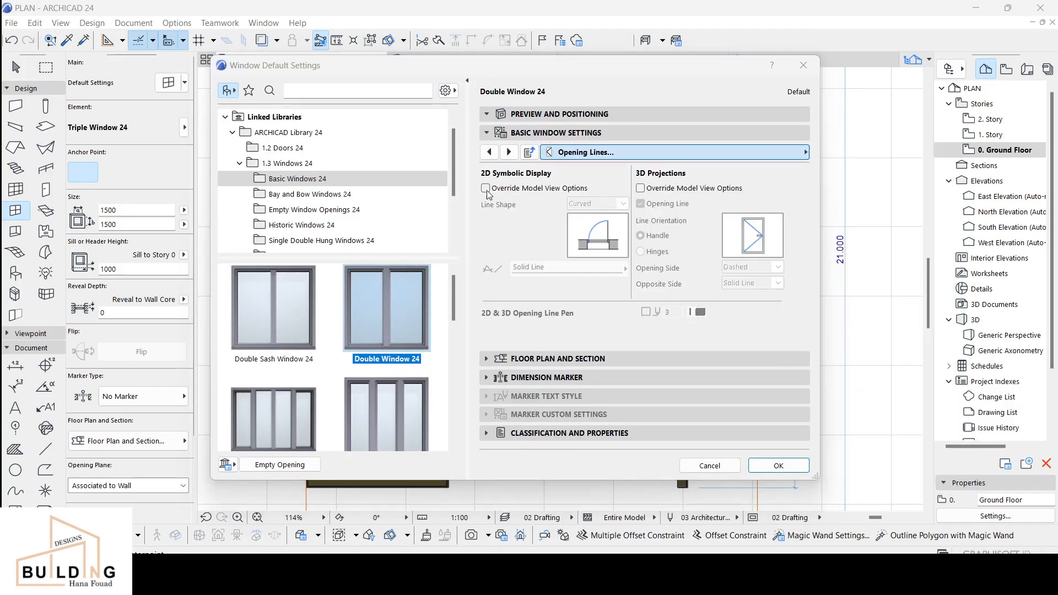
left_click(486, 188)
left_click(640, 188)
left_click(640, 203)
left_click(700, 312)
left_click(716, 312)
left_click(778, 466)
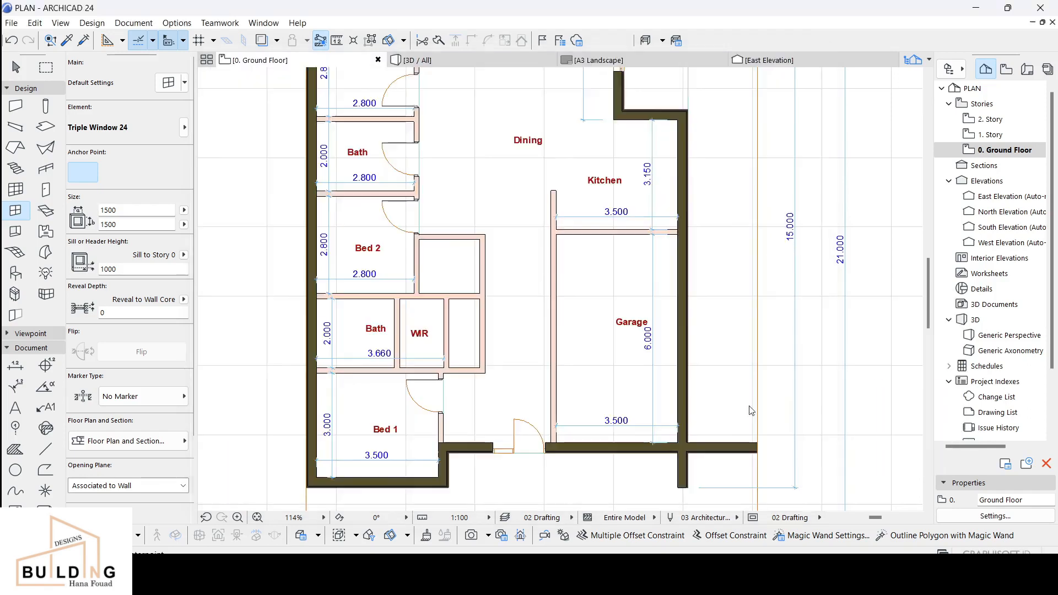
Step: Place 1500 mm wide double windows in Bed 2's west wall and side by side twice in Bed 1's south wall
scroll(751, 410, "down", 3)
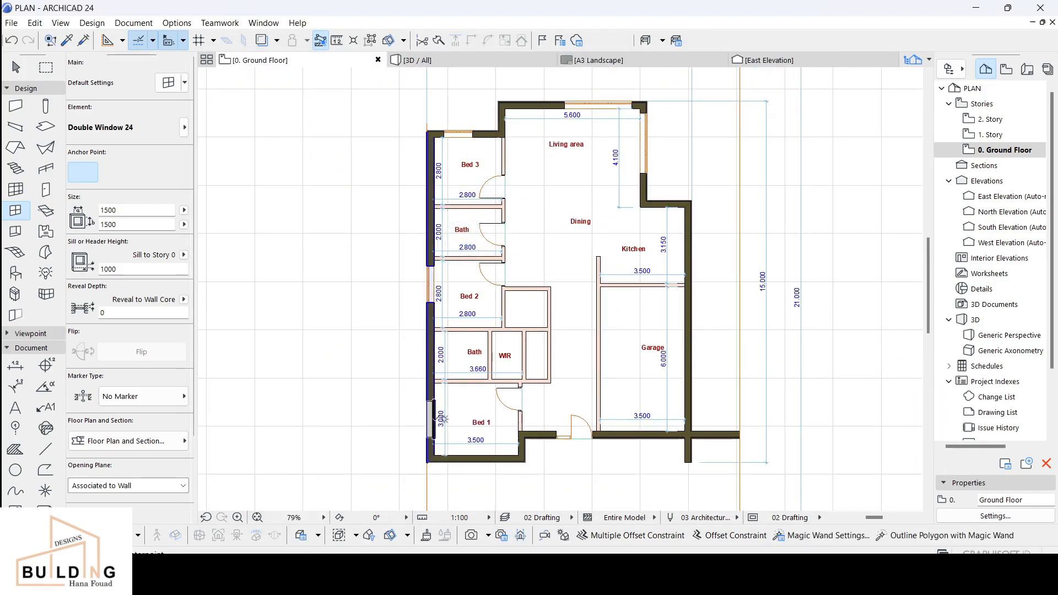
left_click(458, 462)
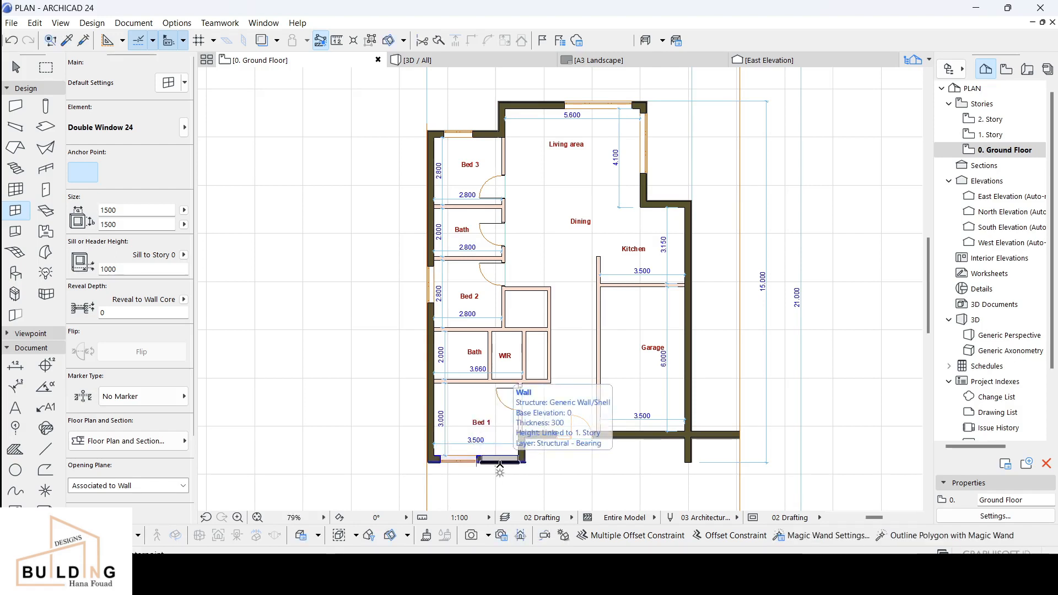
left_click(500, 465)
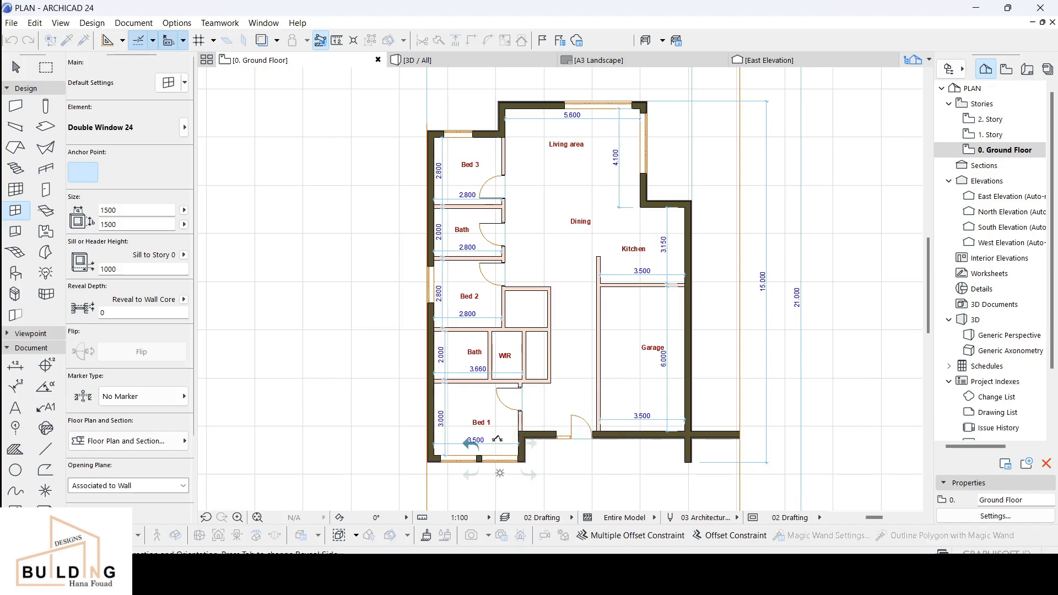
left_click(493, 440)
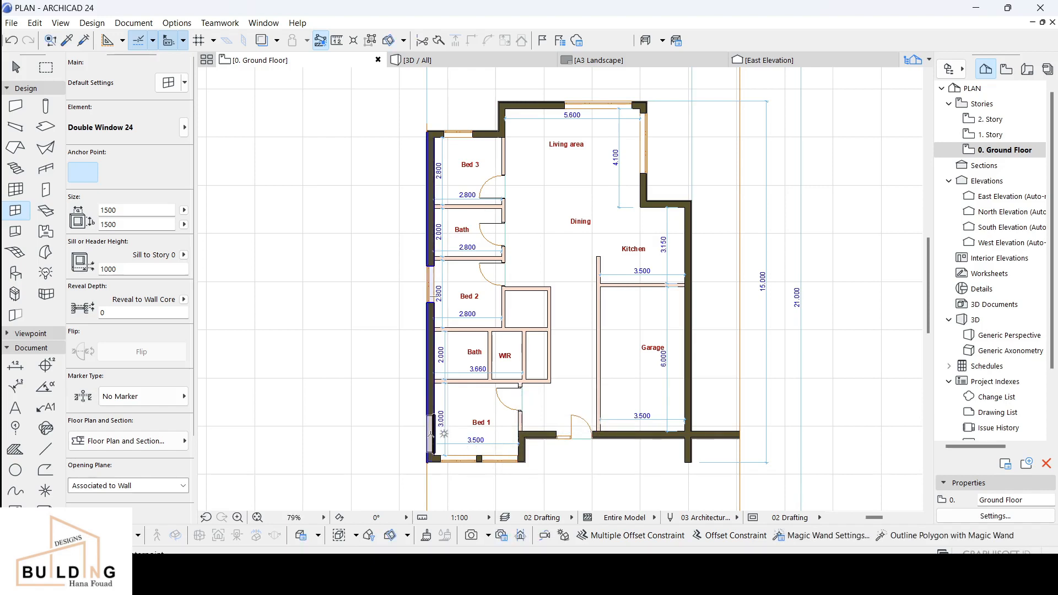
Step: Place a 1500 mm wide double window in Bed 1's west wall near the south corner and leave the Window tool
left_click(431, 435)
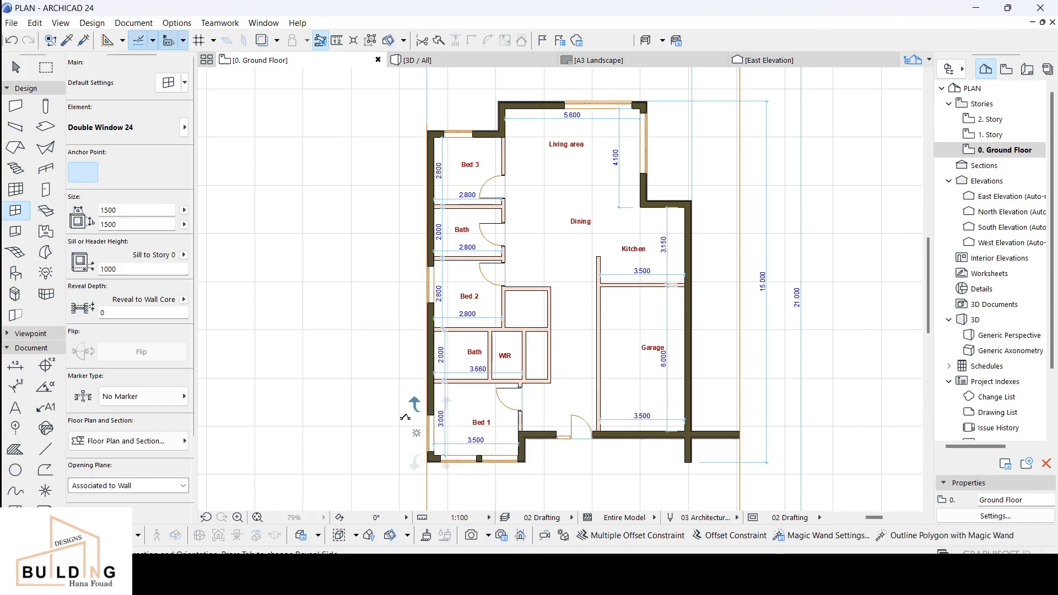
left_click(446, 414)
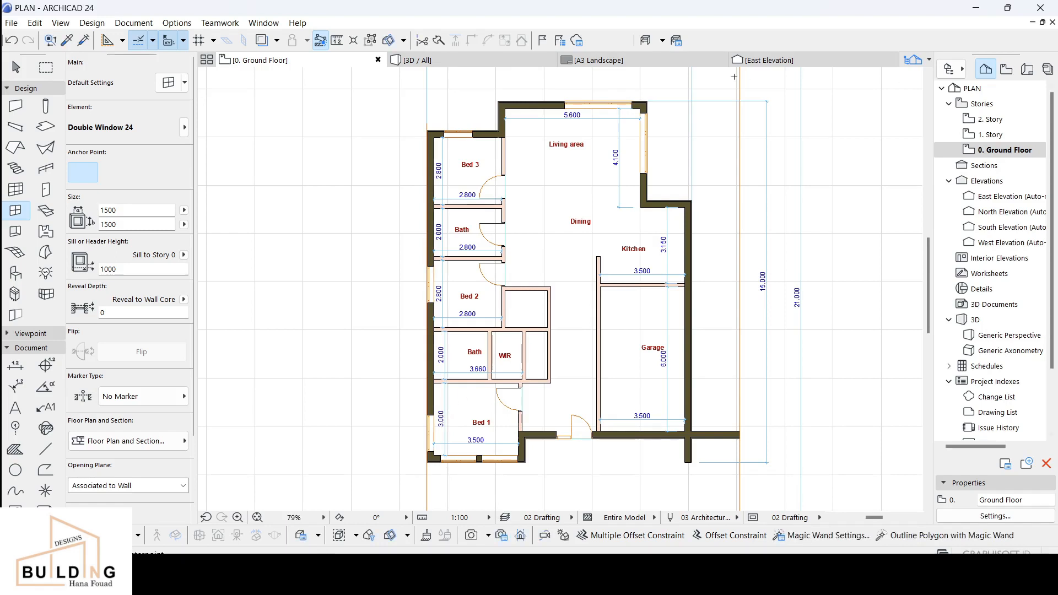
key("Escape")
left_click(431, 276)
key("Escape")
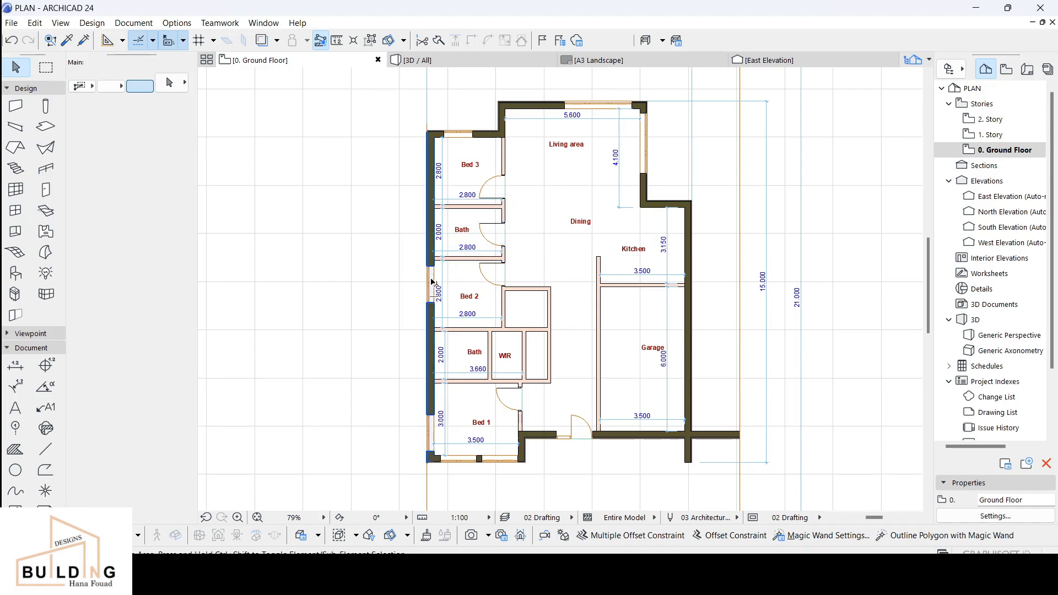
Step: Examine the double window in Bed 2's west wall in 3D and check the size settings of Bed 3's window
left_click(430, 286)
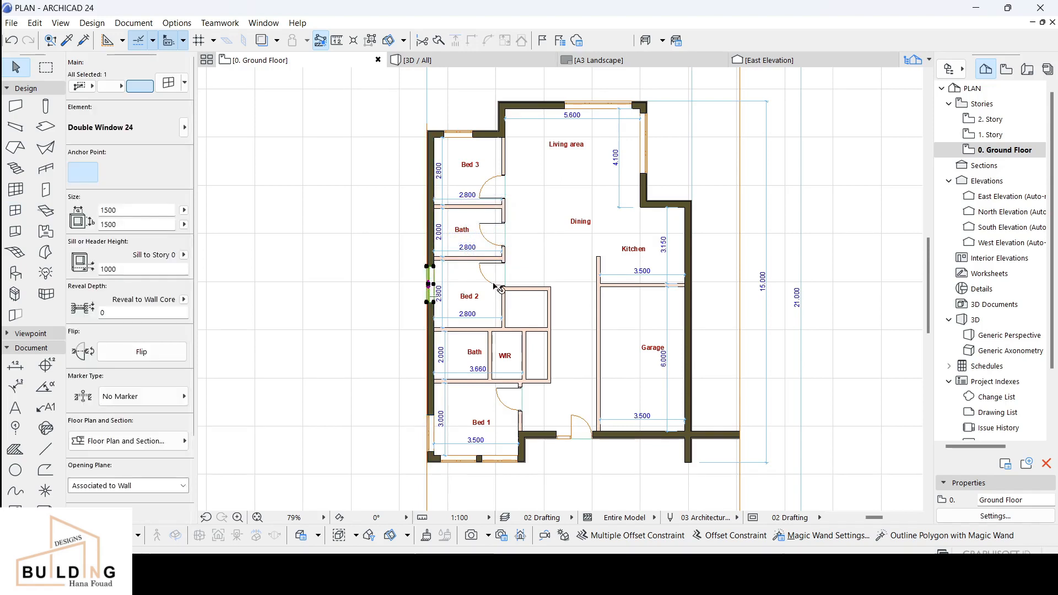
scroll(532, 261, "up", 5)
left_click(448, 58)
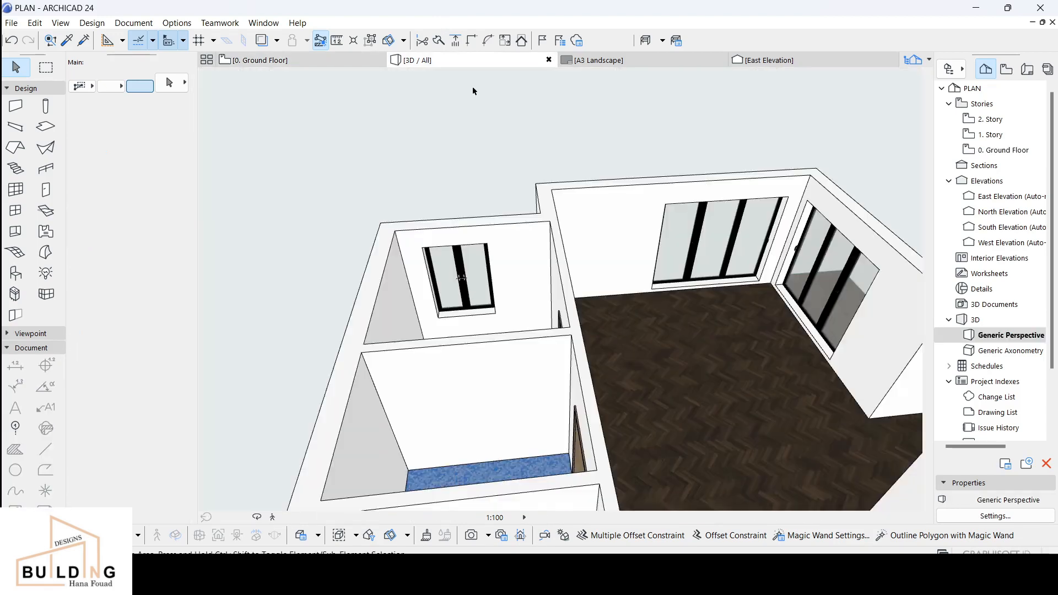
scroll(589, 155, "up", 5)
middle_click_drag(590, 155, 608, 119)
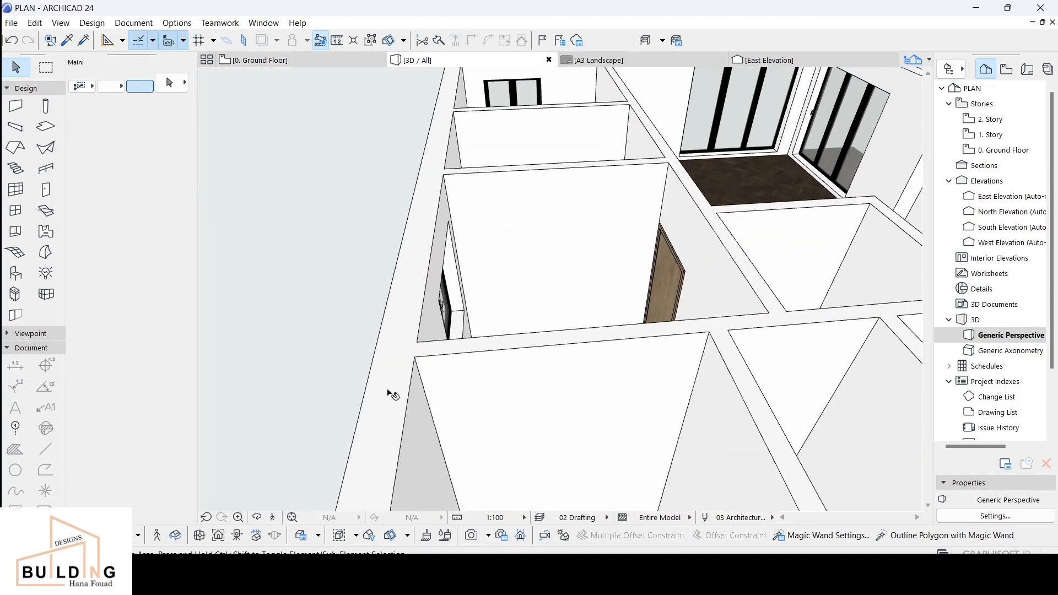
left_click(260, 517)
left_click_drag(653, 332, 466, 245)
middle_click_drag(466, 244, 472, 387)
scroll(487, 369, "up", 1)
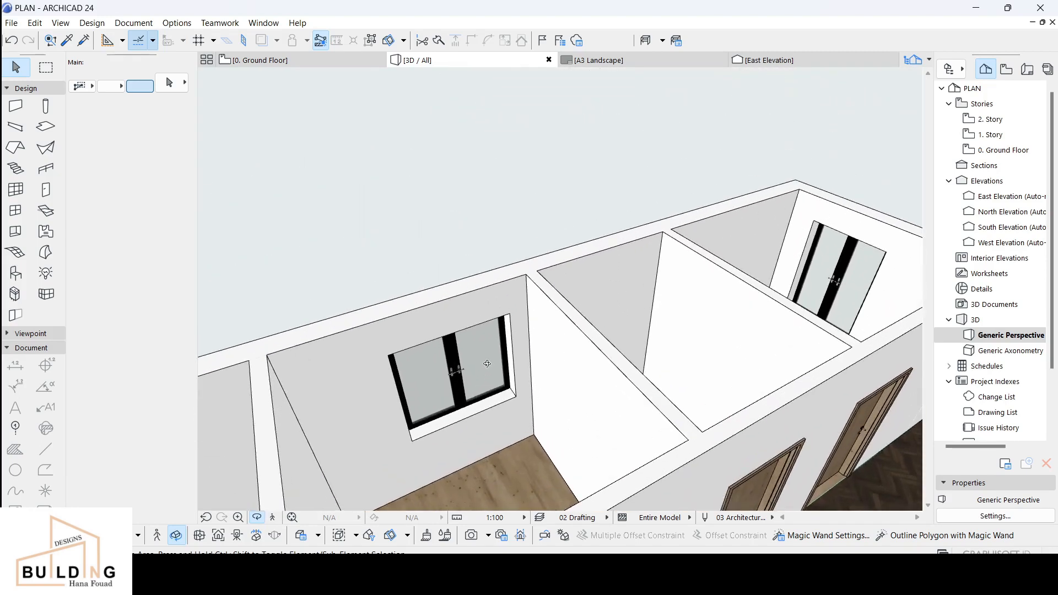
left_click_drag(493, 403, 412, 461)
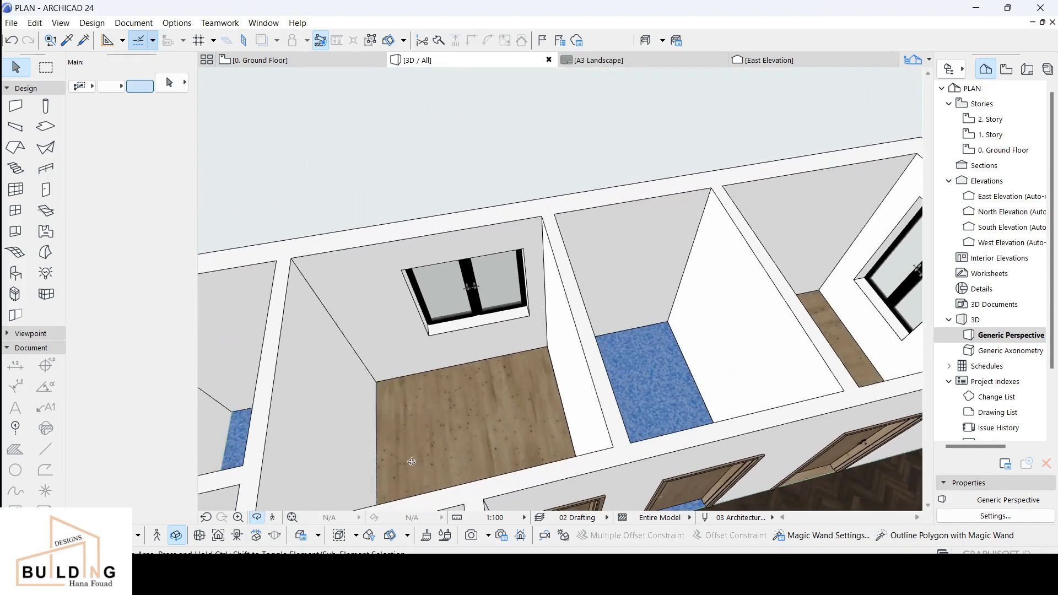
left_click_drag(474, 446, 528, 439)
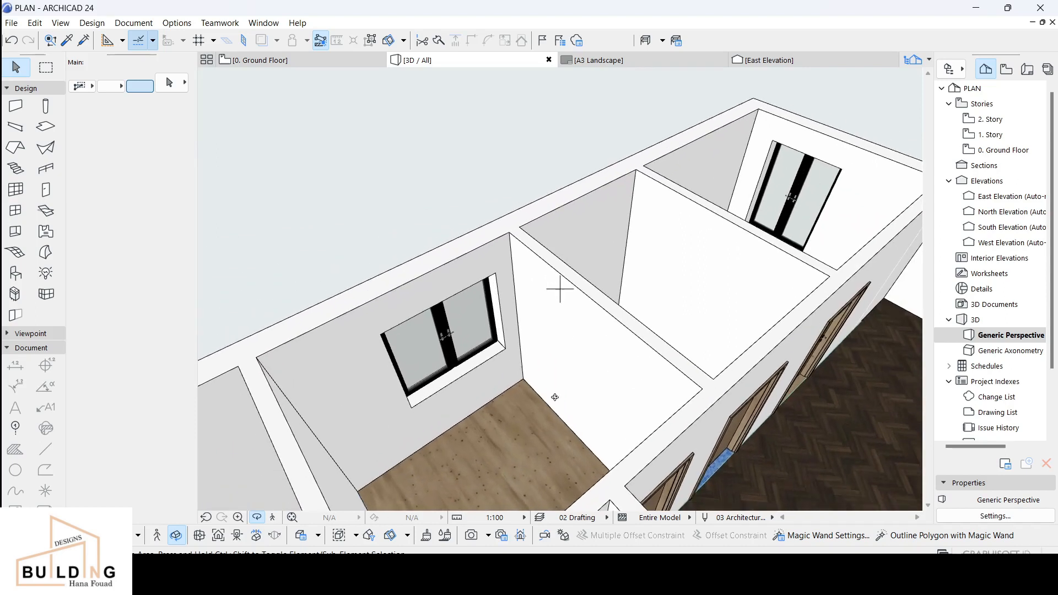
key("Escape")
left_click(781, 205)
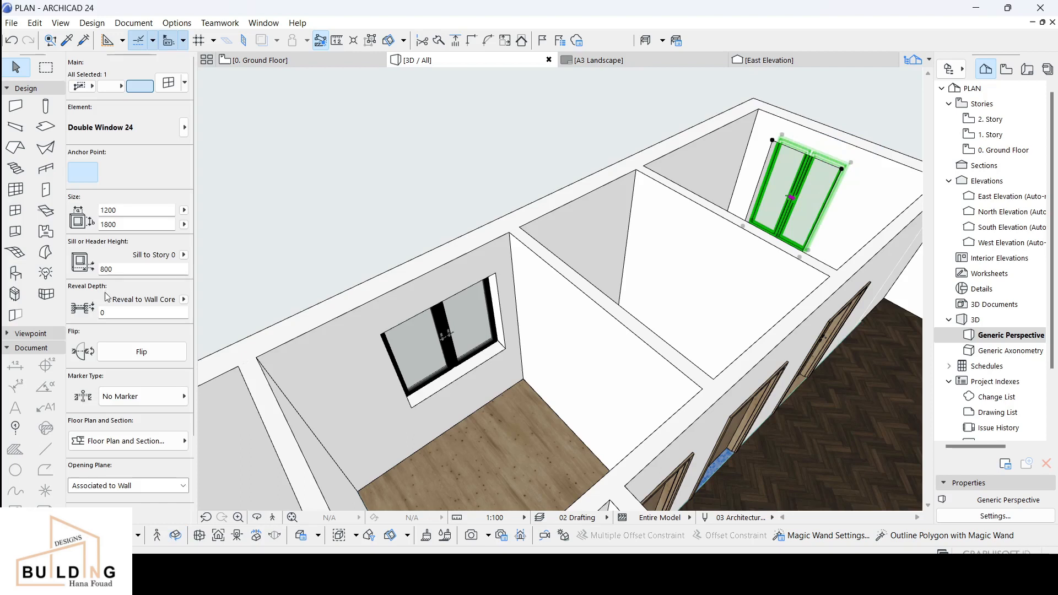
Step: Set the width of the double window in Bed 2's west wall to 1200 mm
left_click(464, 332)
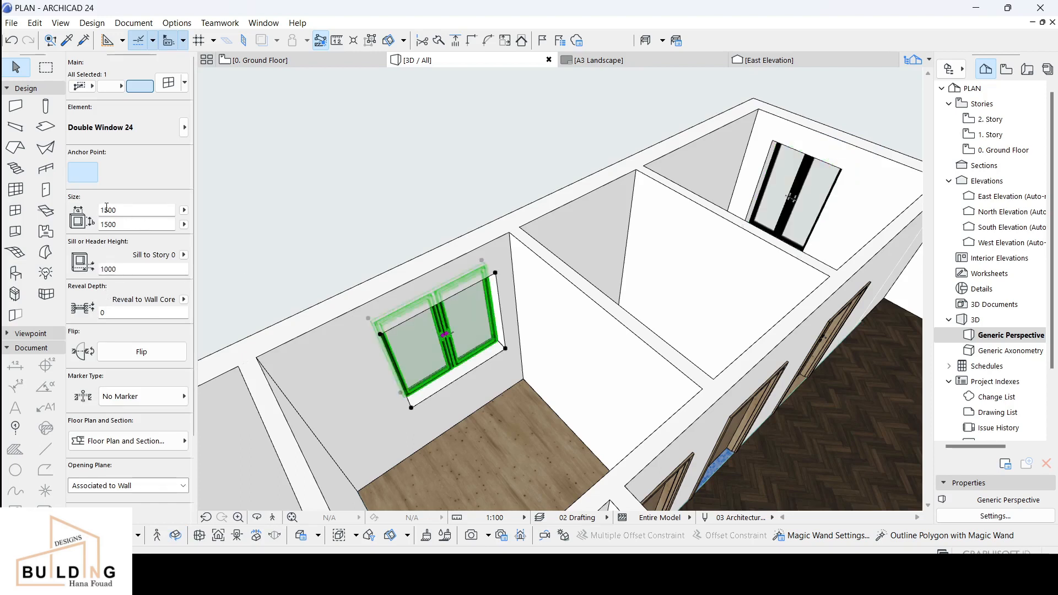
left_click_drag(109, 209, 102, 209)
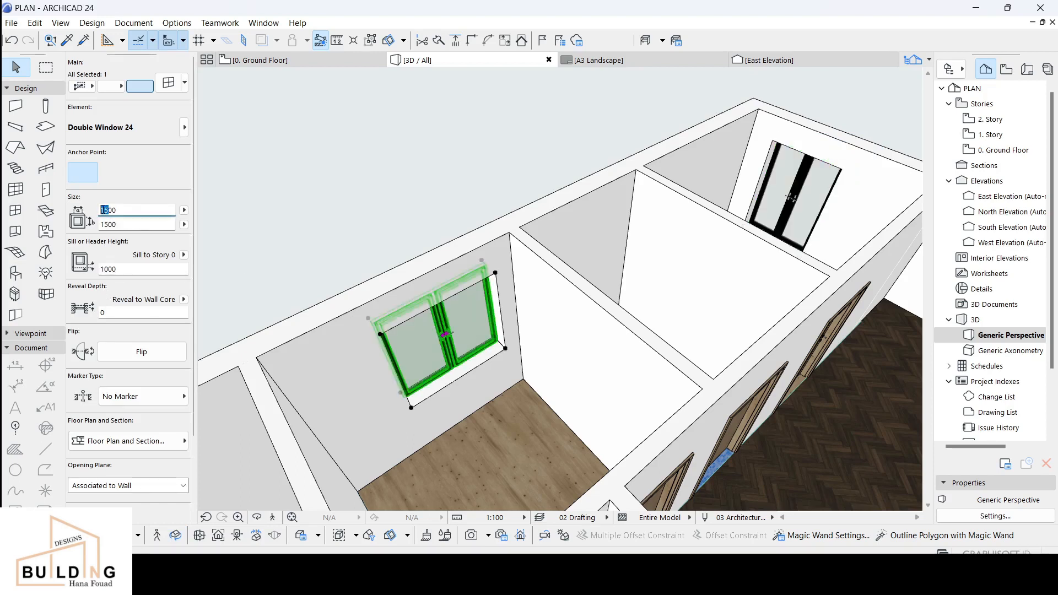
type("2")
double_click(107, 224)
type("2108180")
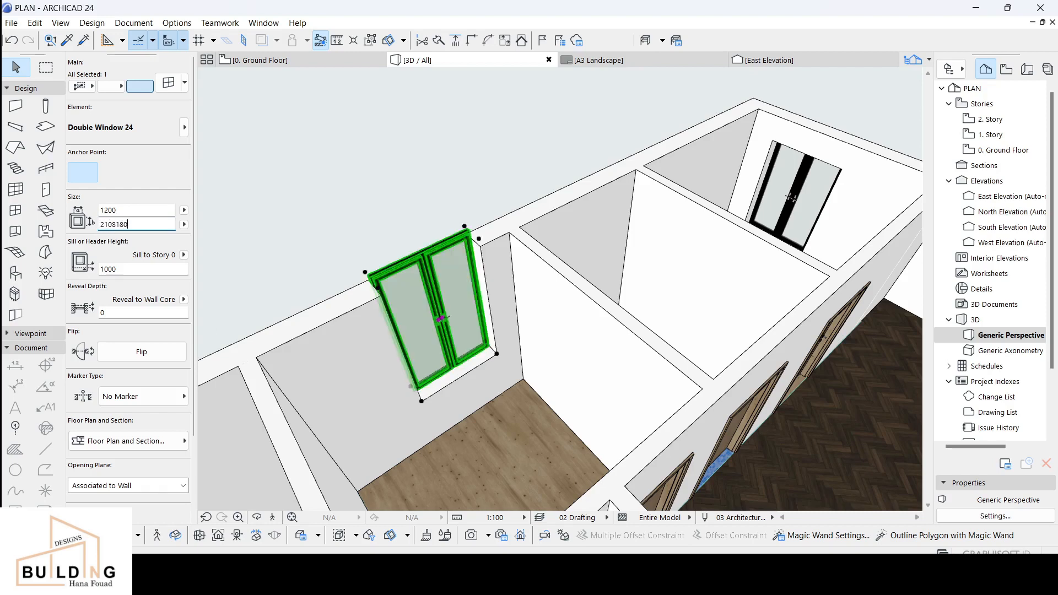
type("0000")
key("Return")
left_click(11, 41)
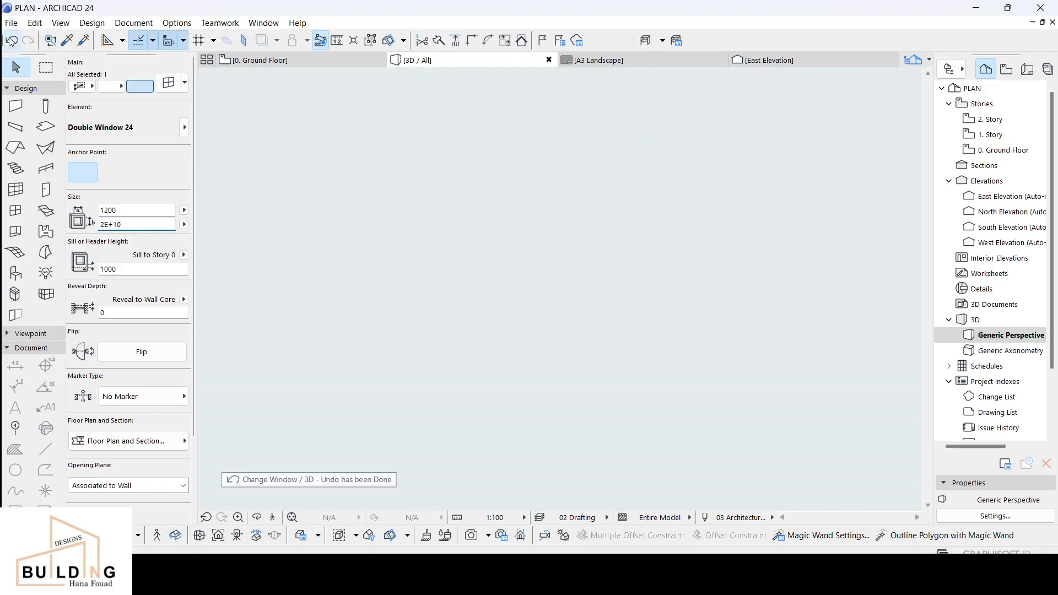
left_click(11, 40)
left_click(11, 40)
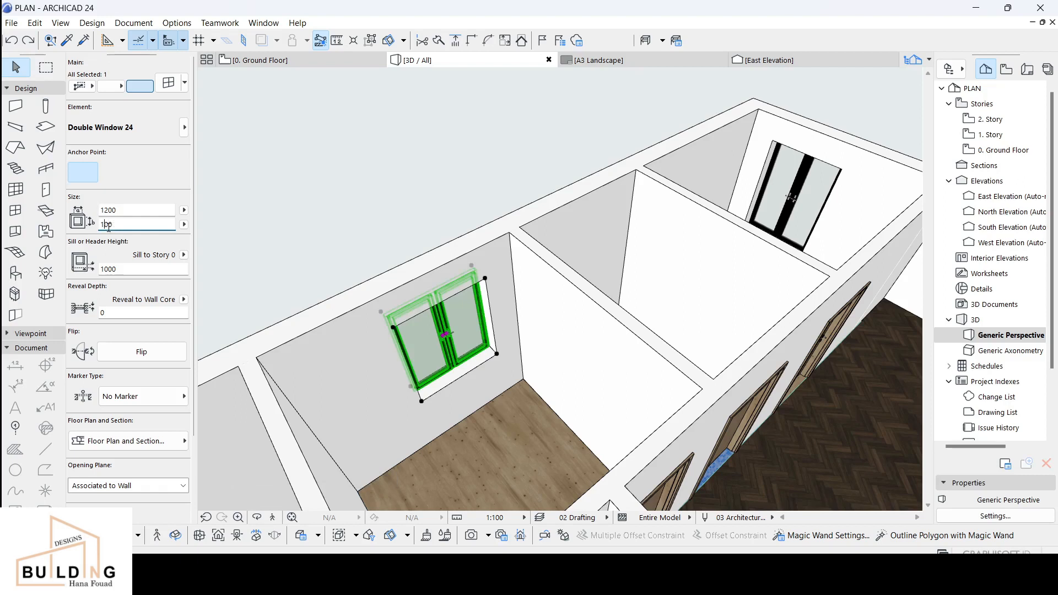
Step: Set the Bed 2 window's height to 1800 mm and its sill height to 800 mm
left_click(107, 268)
key("Delete")
key("Delete")
type("1")
key("Return")
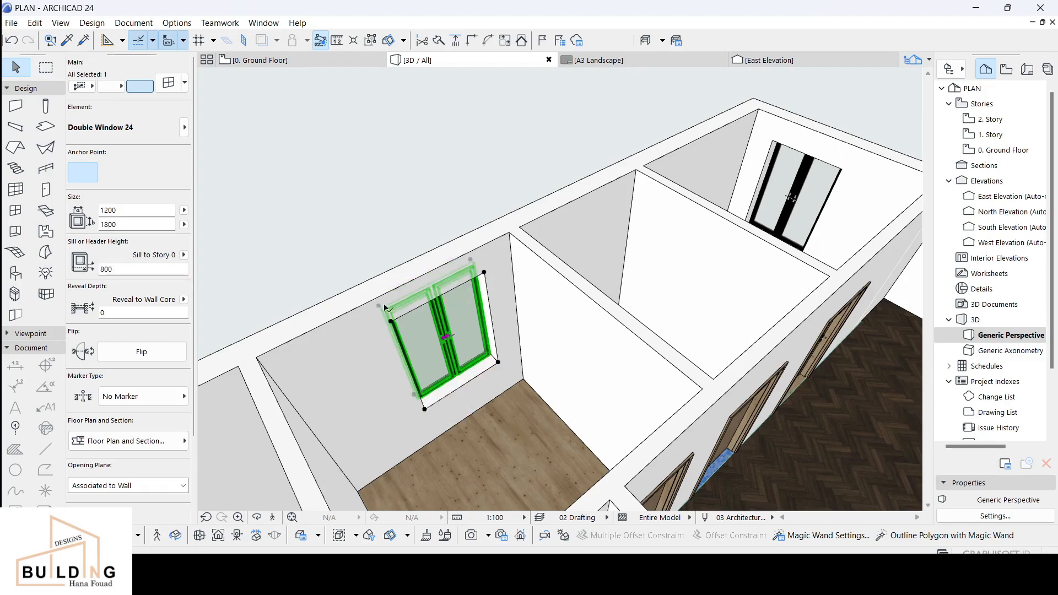
Step: Compare the size and sill settings of the Bed 3 and Bed 2 double windows, then clear the selection
key("Escape")
middle_click_drag(797, 206, 744, 223)
left_click(743, 222)
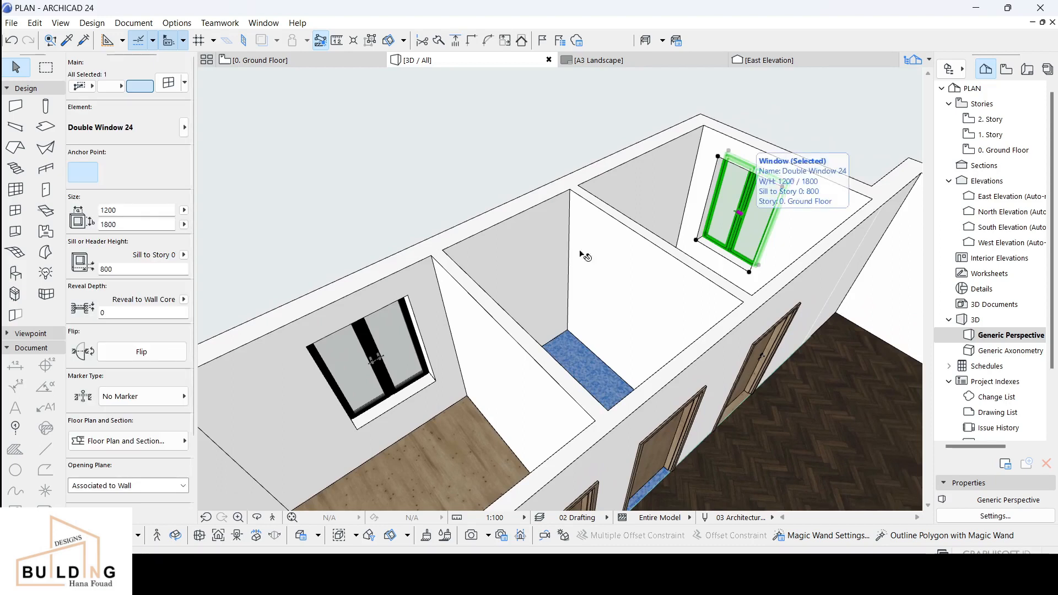
left_click(365, 358)
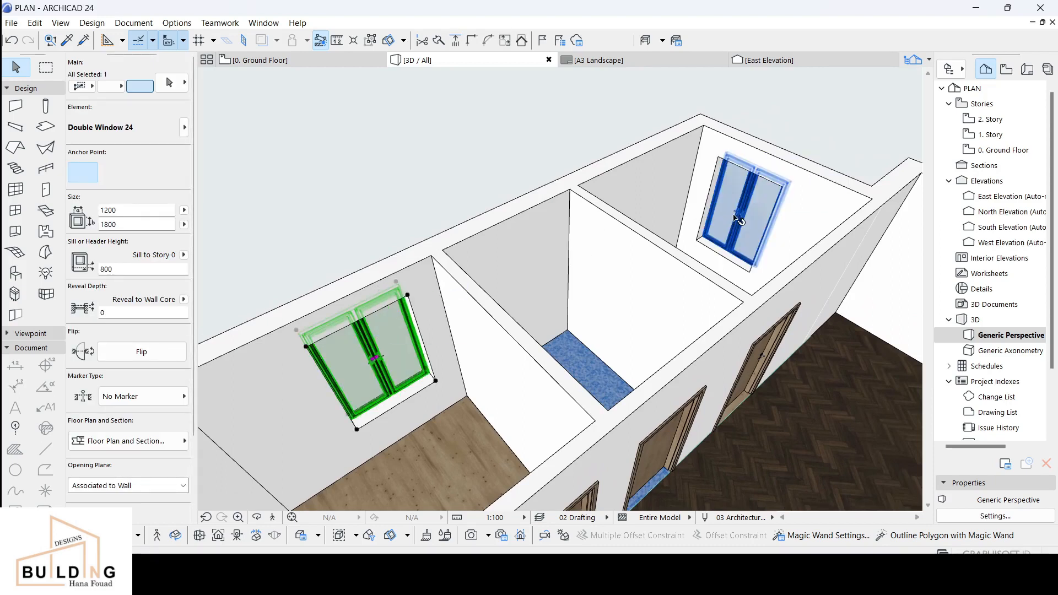
left_click(736, 217, "shift")
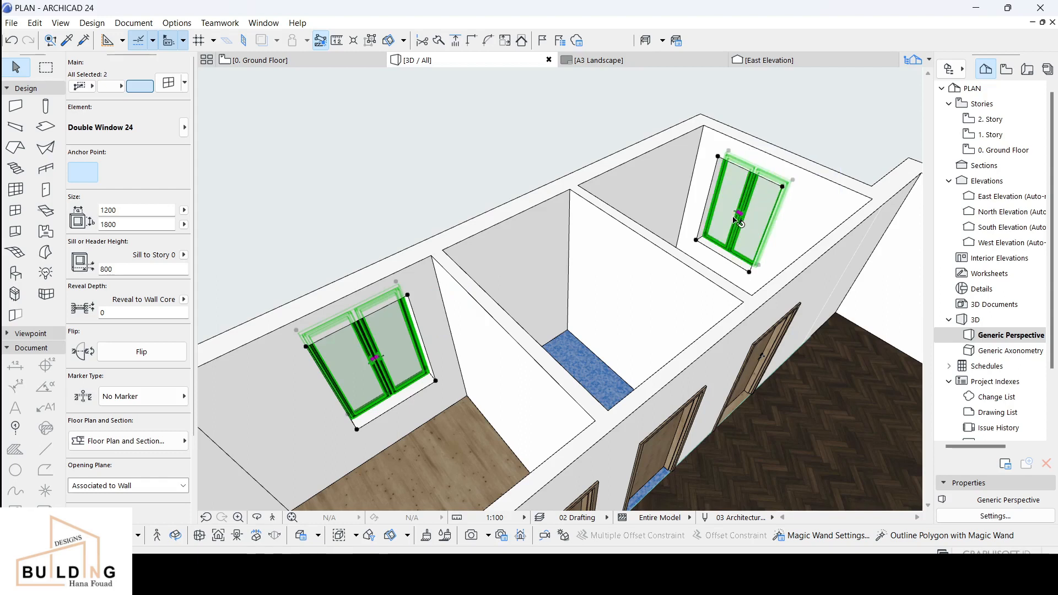
key("Escape")
Step: Select the three double windows in Bed 1's south and west walls and change their type to Window 24 from Basic Windows 24
scroll(625, 280, "down", 2)
middle_click_drag(529, 360, 694, 228)
scroll(514, 357, "down", 1)
middle_click_drag(514, 358, 672, 253)
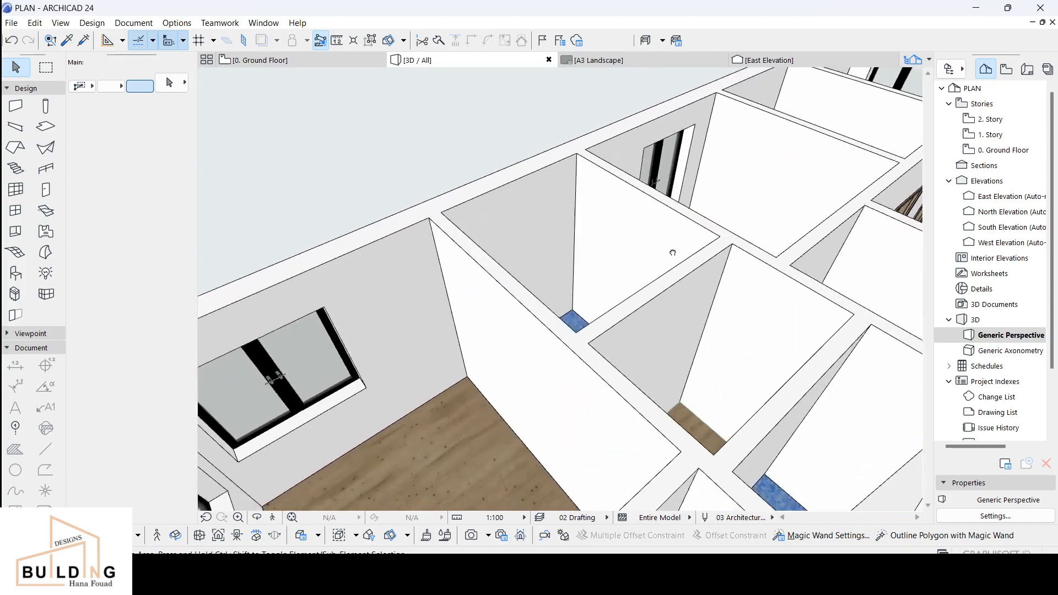
left_click(258, 518)
left_click_drag(474, 449, 286, 441)
middle_click_drag(339, 365, 518, 380)
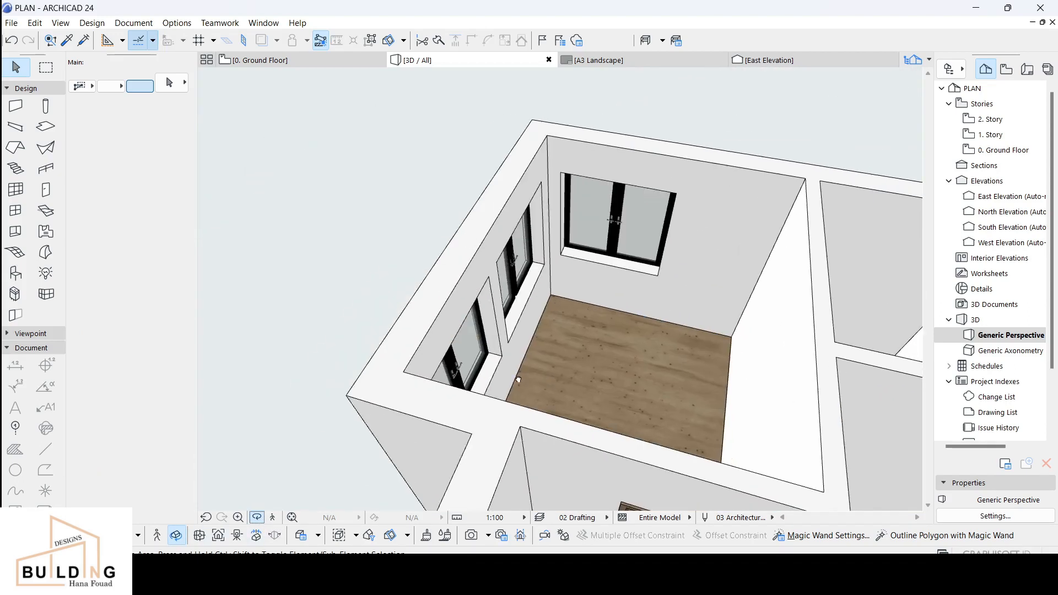
left_click_drag(603, 395, 490, 383)
left_click_drag(530, 335, 531, 368)
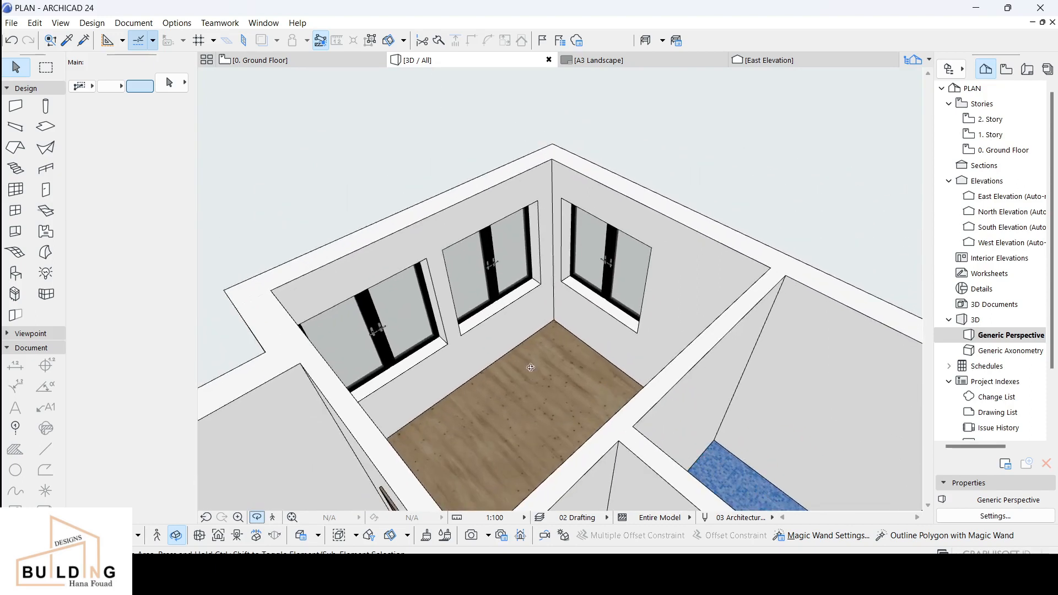
key("Escape")
left_click(580, 277)
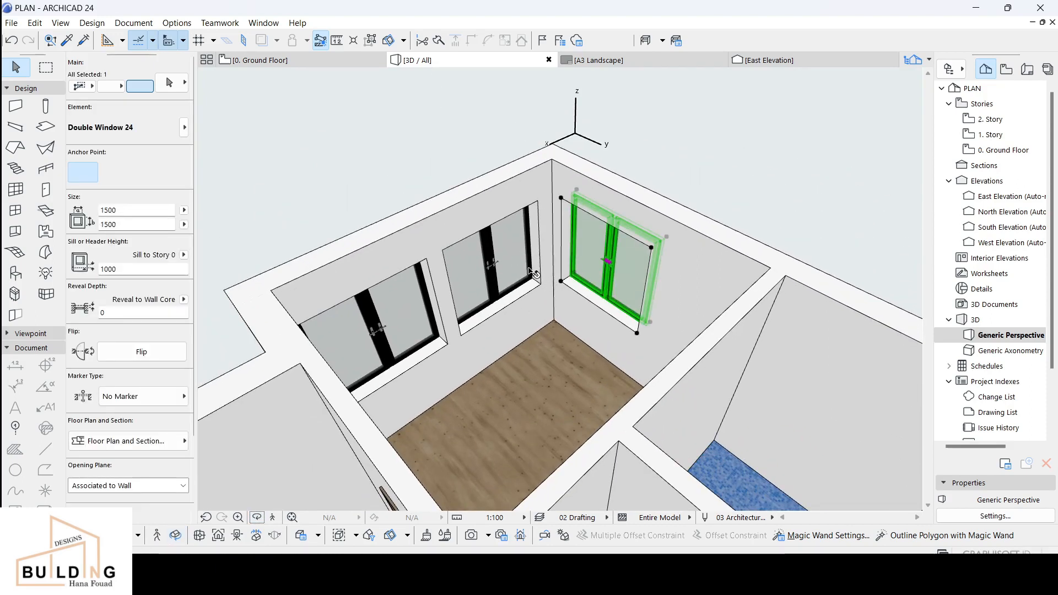
left_click(530, 273, "shift")
left_click(385, 324, "shift")
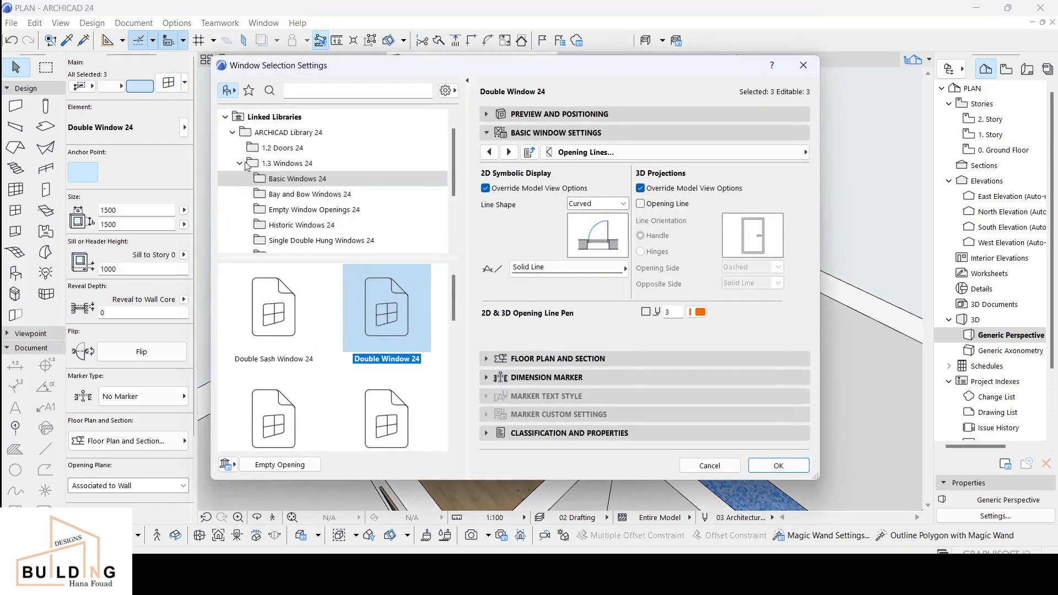
scroll(305, 345, "down", 2)
scroll(300, 343, "up", 2)
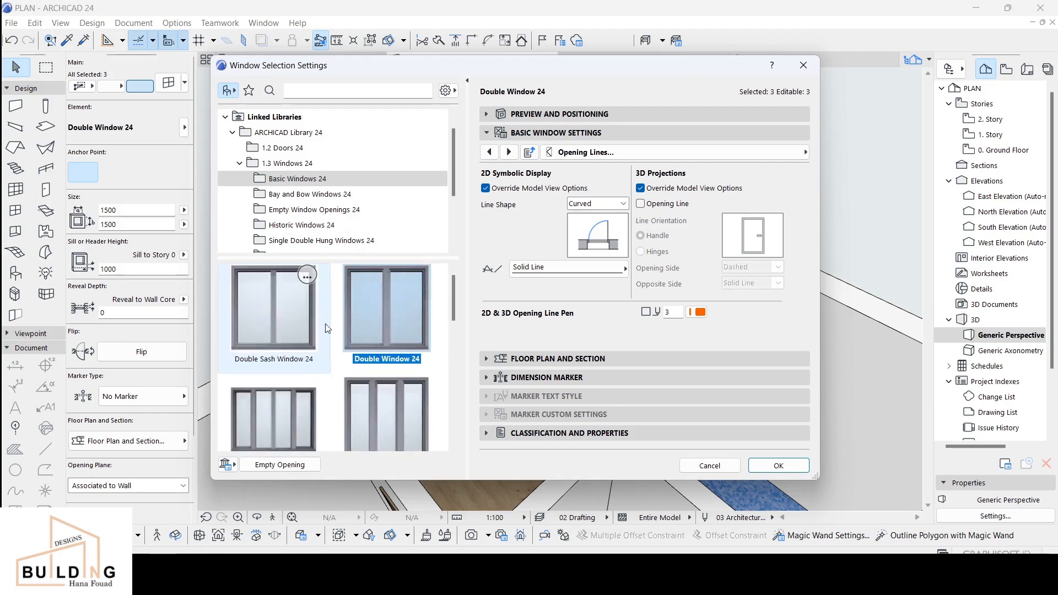
scroll(328, 328, "down", 5)
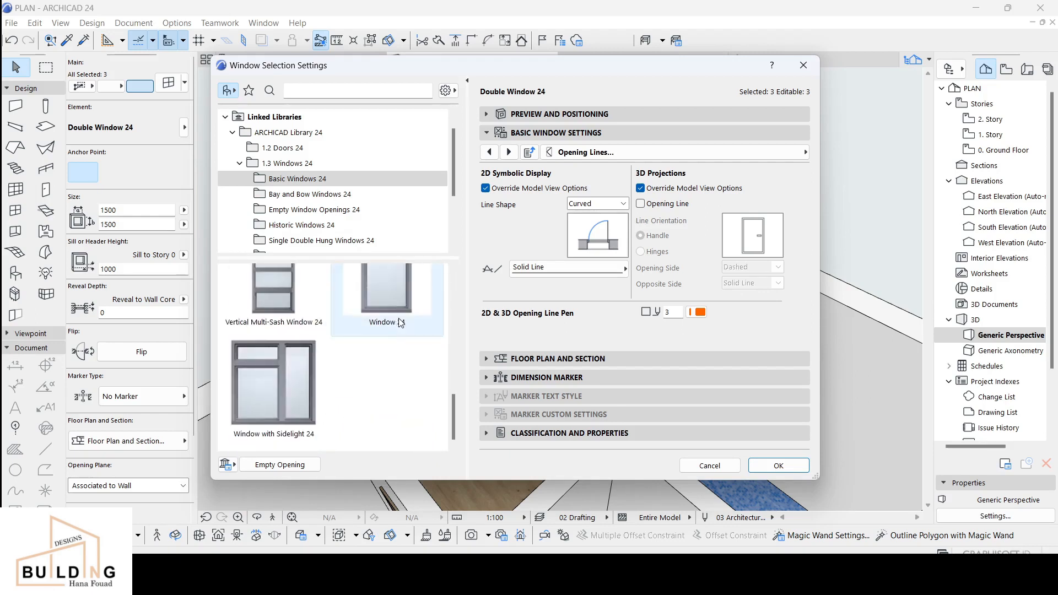
left_click(400, 324)
Step: Enable the window handle for the three Bed 1 windows and choose handle Style 8
left_click(773, 153)
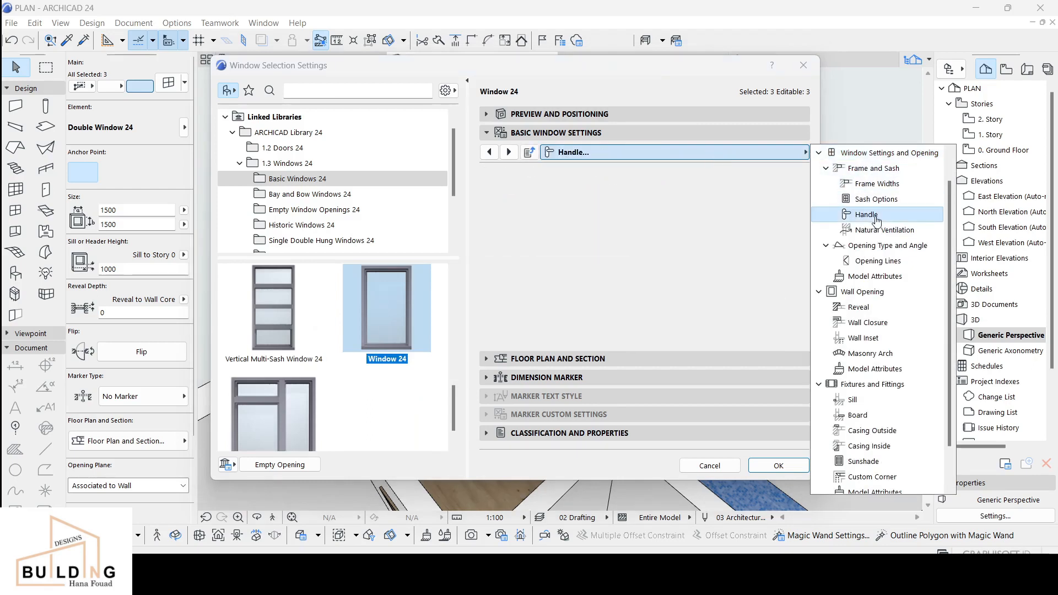
left_click(877, 219)
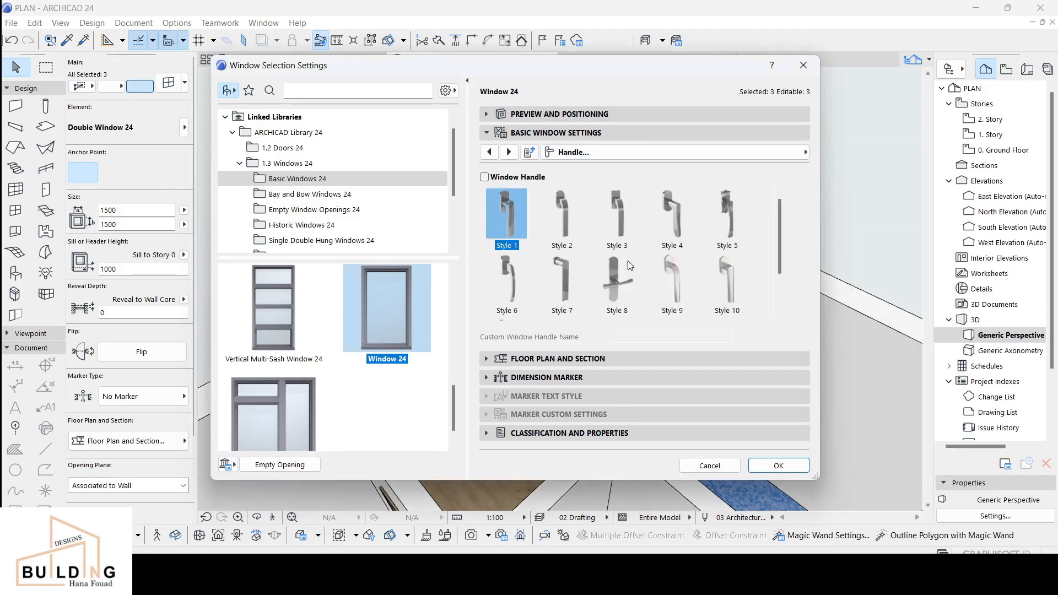
left_click(485, 177)
left_click(617, 278)
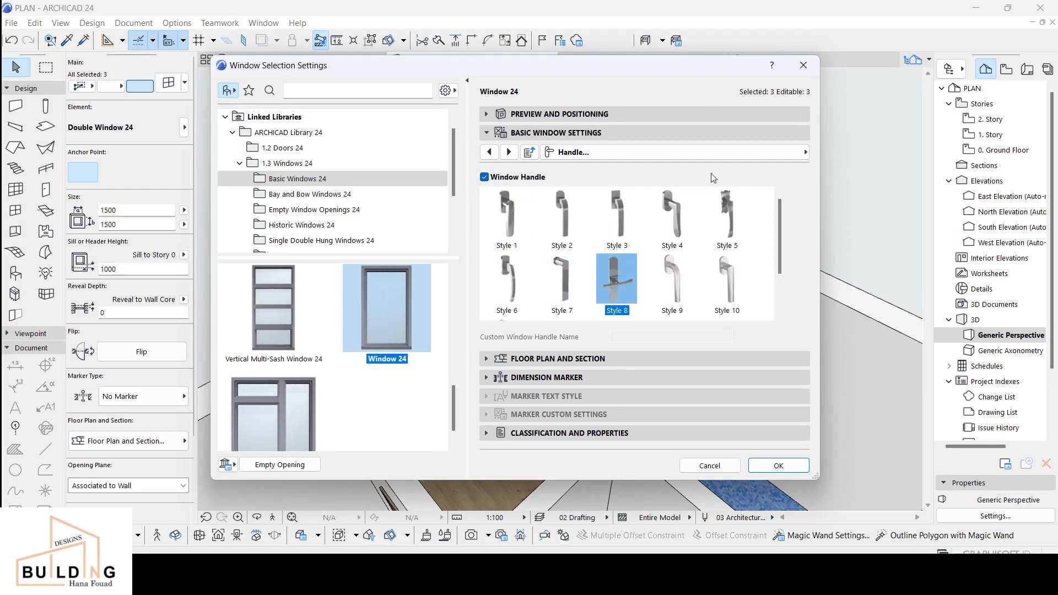
Step: Override the model view options for the Bed 1 windows' 2D and 3D opening lines and turn off the 3D opening line
left_click(745, 156)
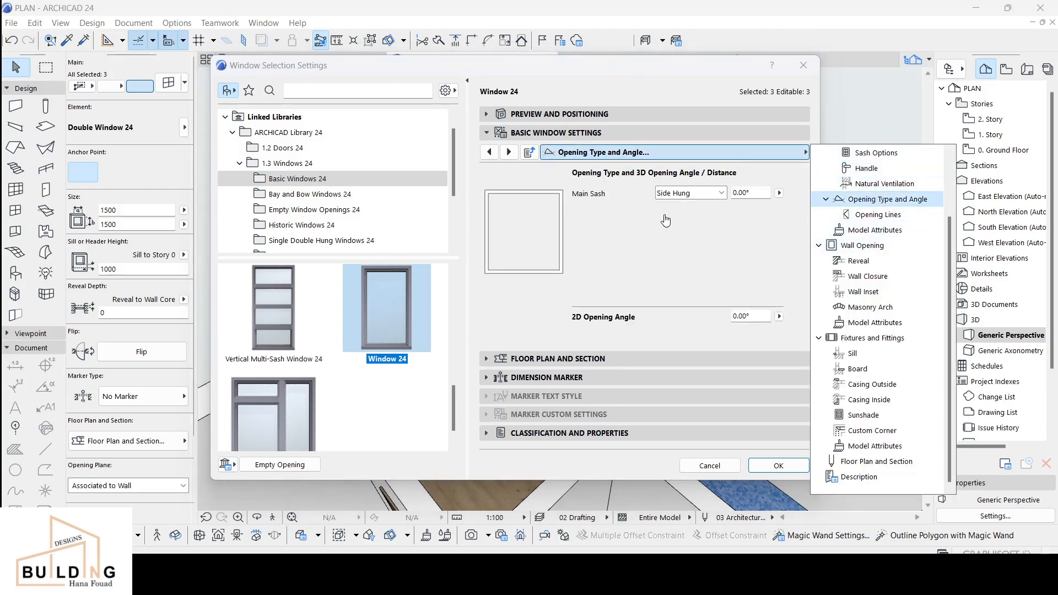
left_click(846, 218)
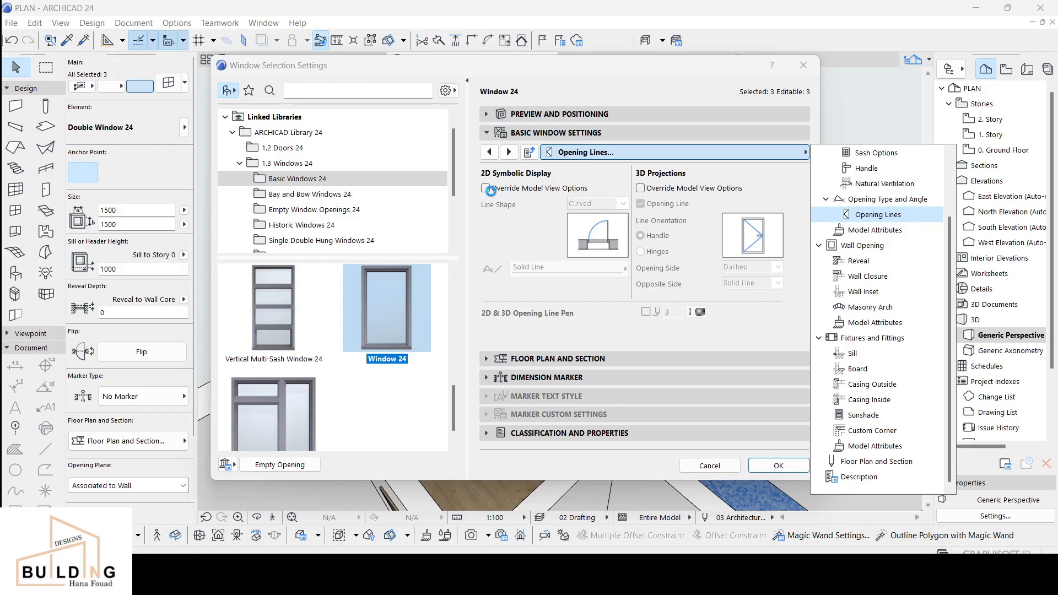
left_click(490, 190)
left_click(486, 189)
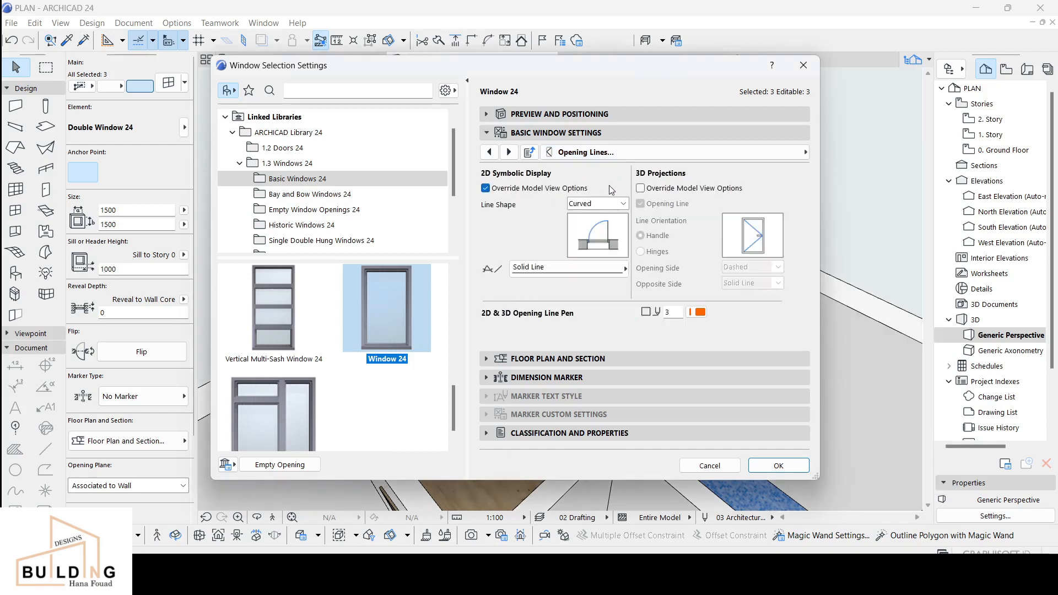
left_click(641, 189)
left_click(641, 204)
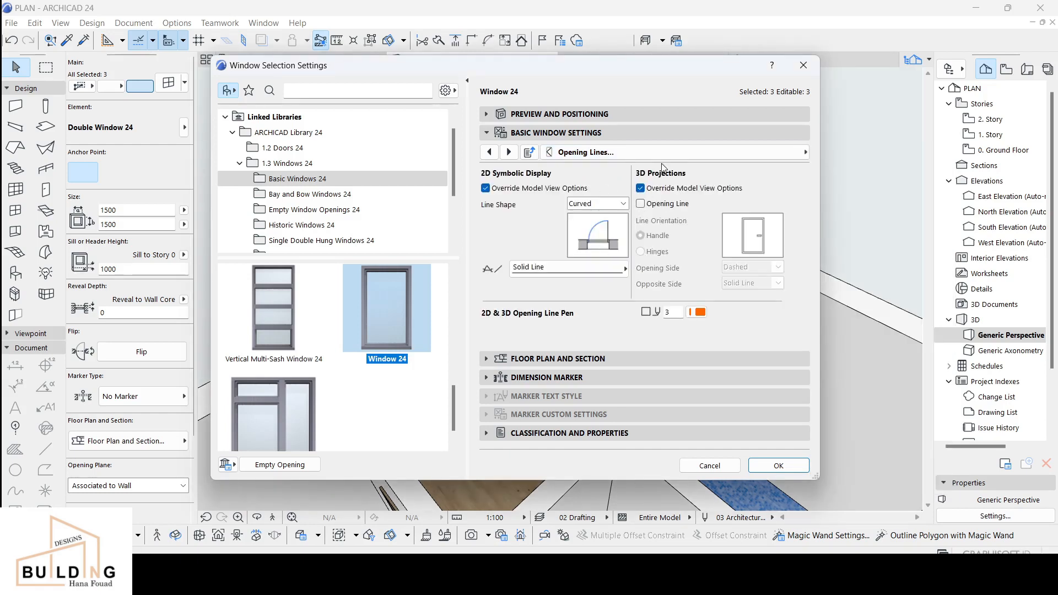
Step: Set the Bed 1 windows' frame surfaces to Paint - Ivory Black and enable uniform window surfaces for frame and sash
left_click(710, 153)
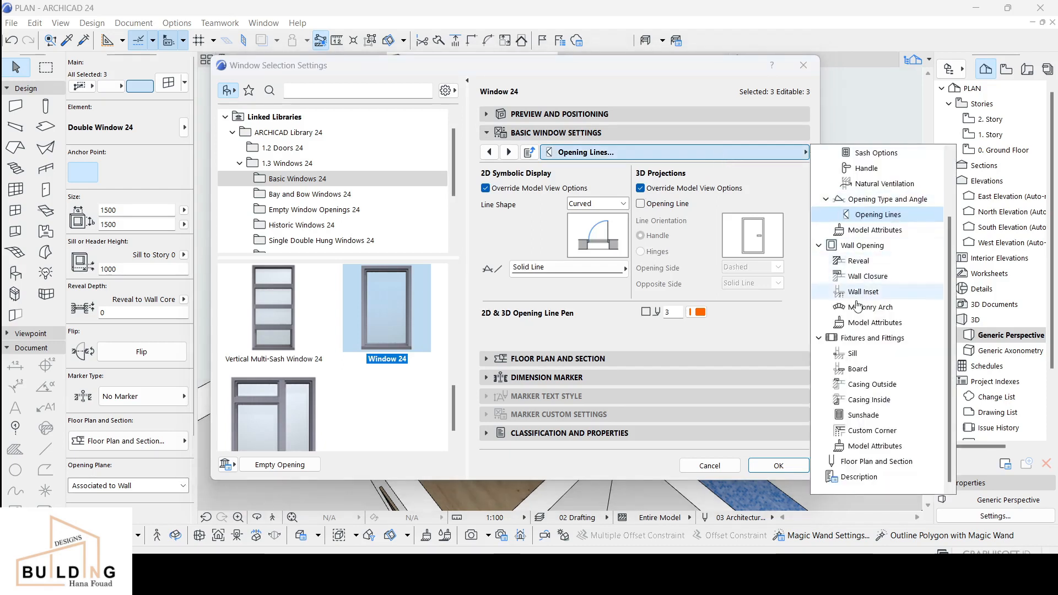
left_click(875, 229)
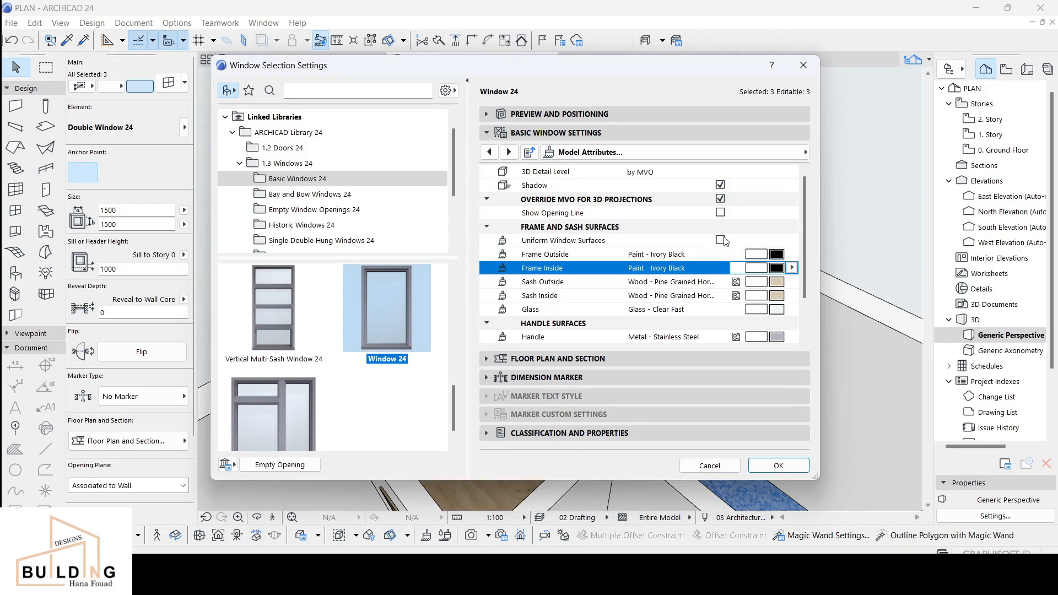
left_click(721, 240)
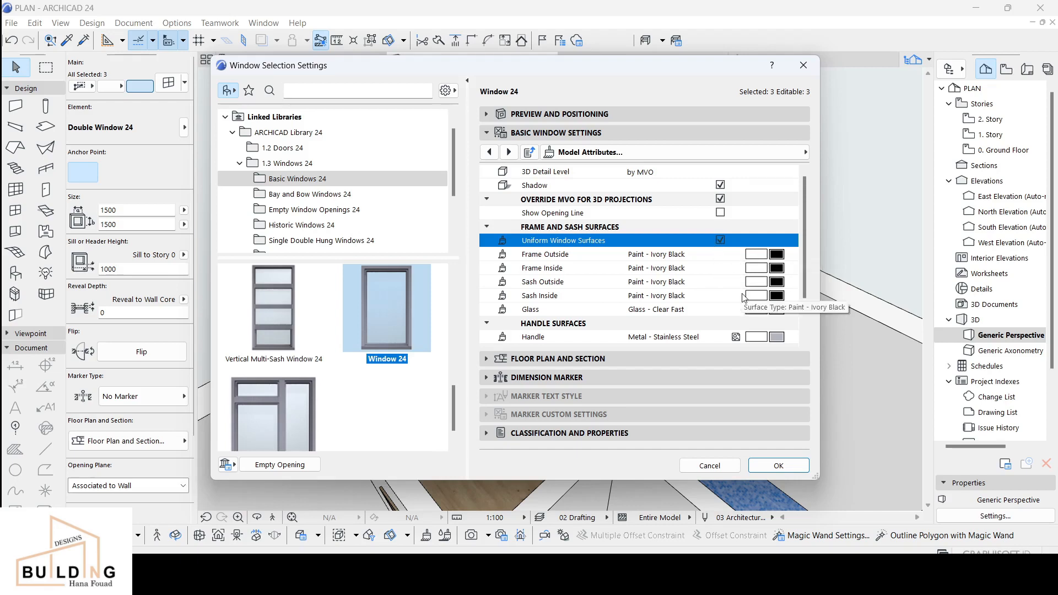
Step: Set the 3D frame, sash and glass pens of the three Bed 1 windows to pen 1
scroll(769, 306, "down", 3)
scroll(777, 341, "down", 1)
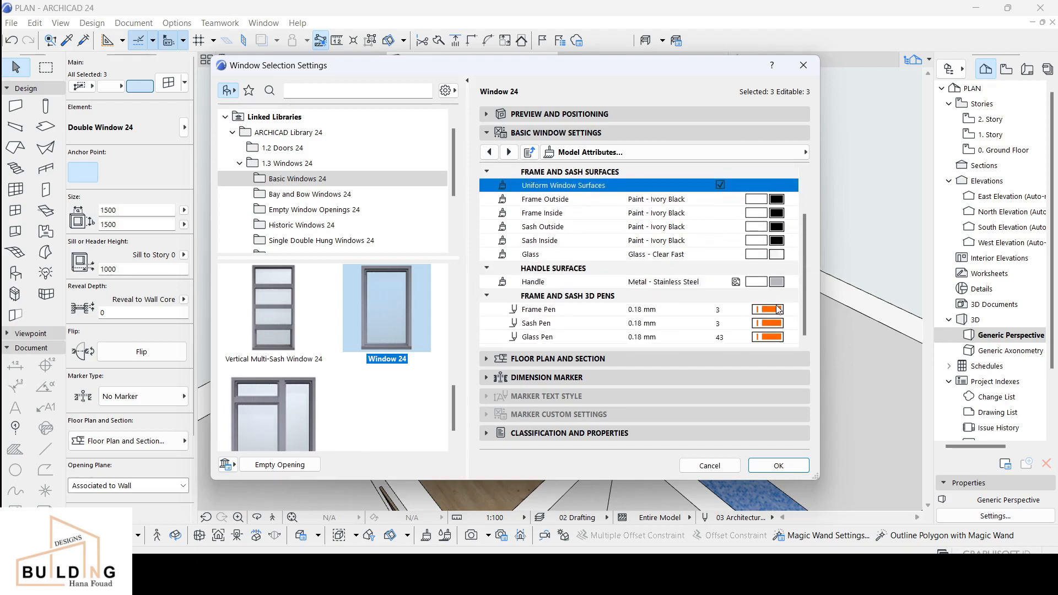
left_click(779, 310)
left_click(549, 334)
scroll(804, 341, "down", 2)
left_click(762, 324)
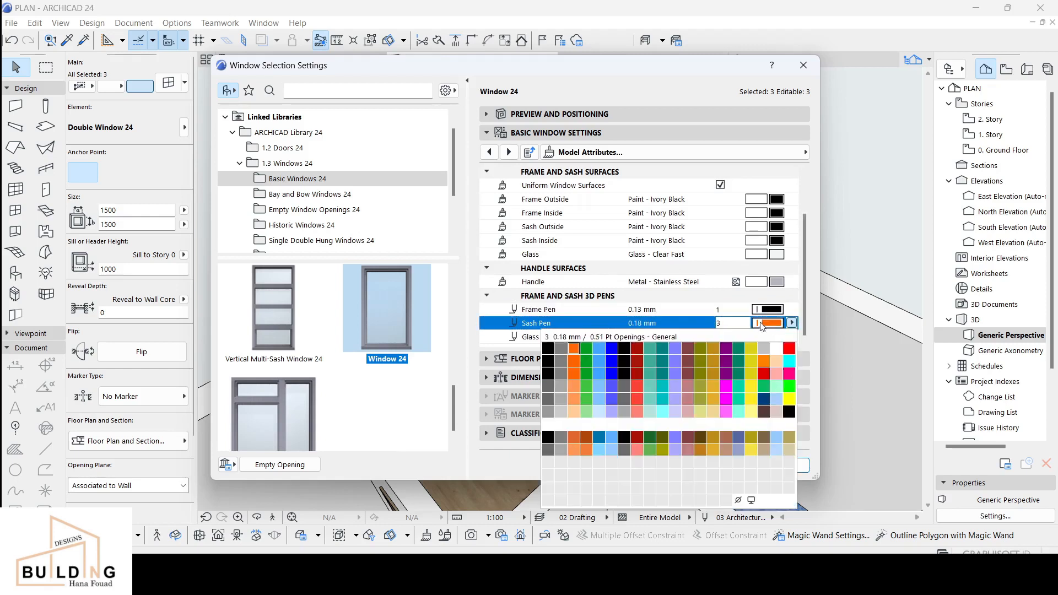
left_click(548, 347)
left_click(771, 338)
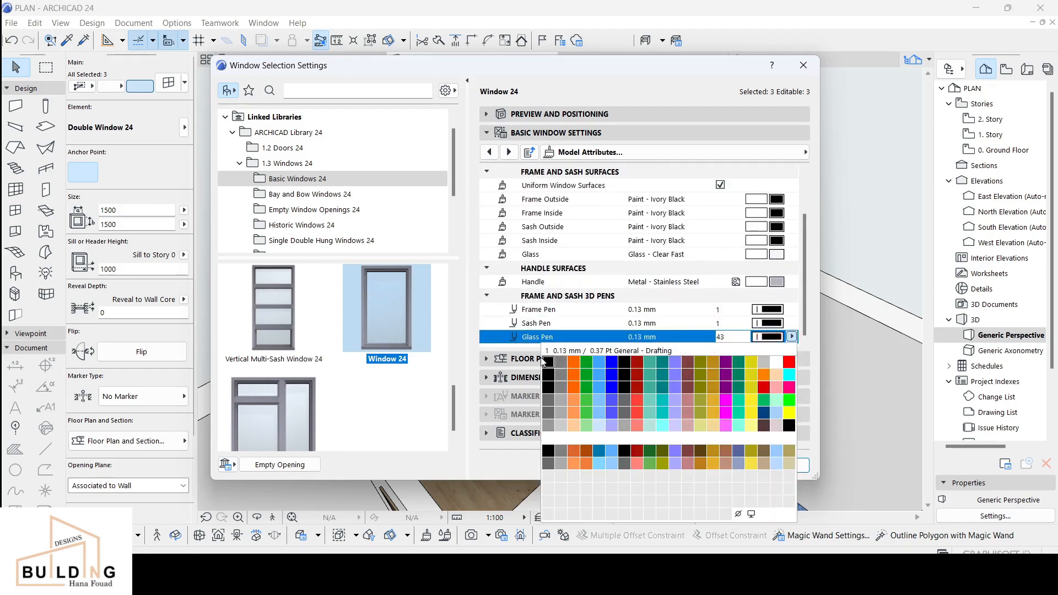
left_click(549, 362)
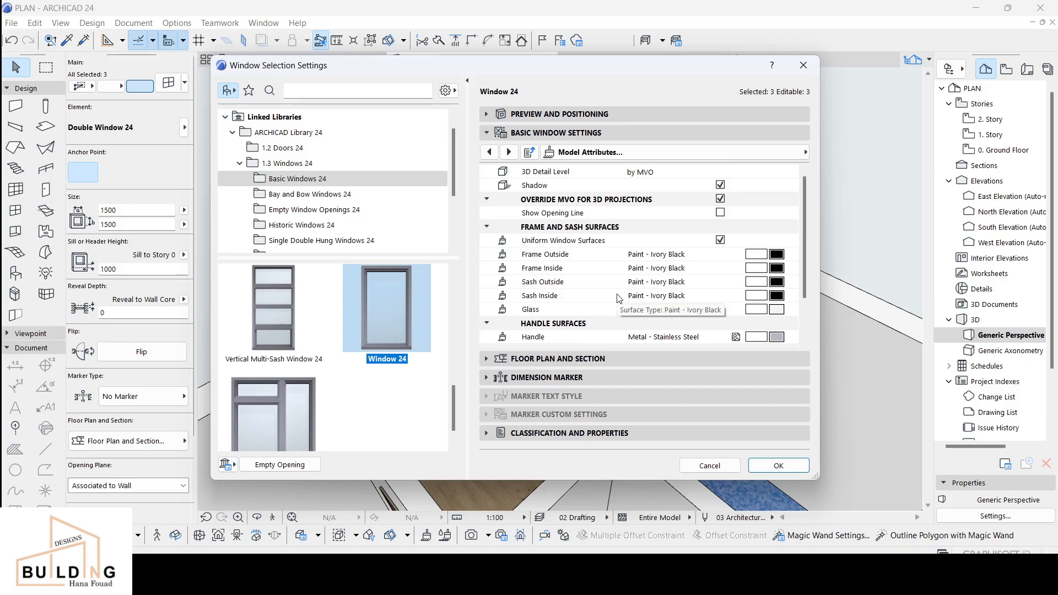
Step: Size the three Bed 1 windows to 800 mm wide and 1800 mm high, with a 300 mm sill height and -50 mm reveal
left_click(489, 113)
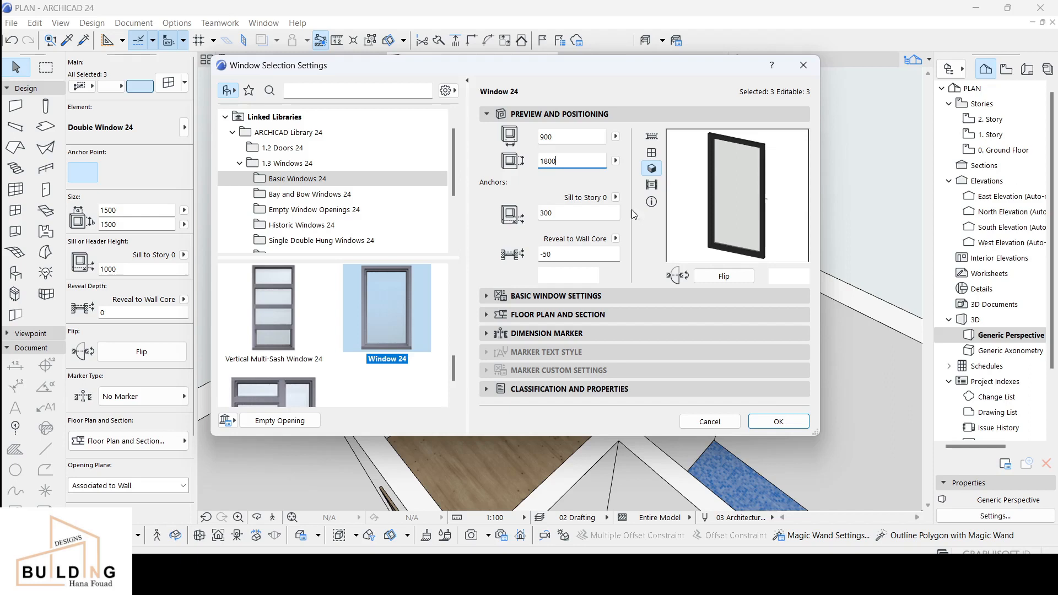
left_click(778, 422)
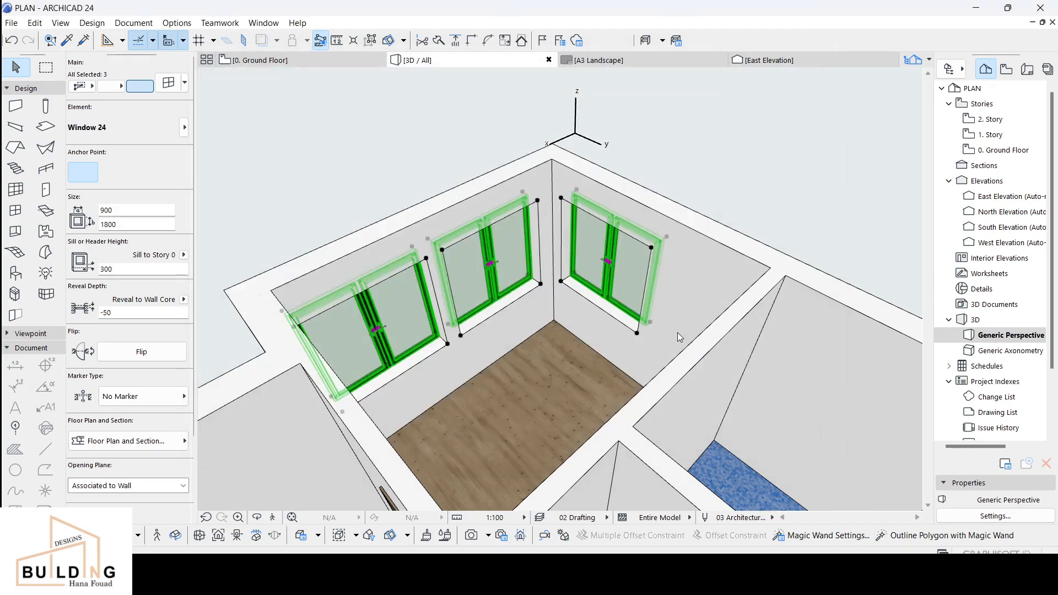
middle_click_drag(676, 333, 596, 345, "shift")
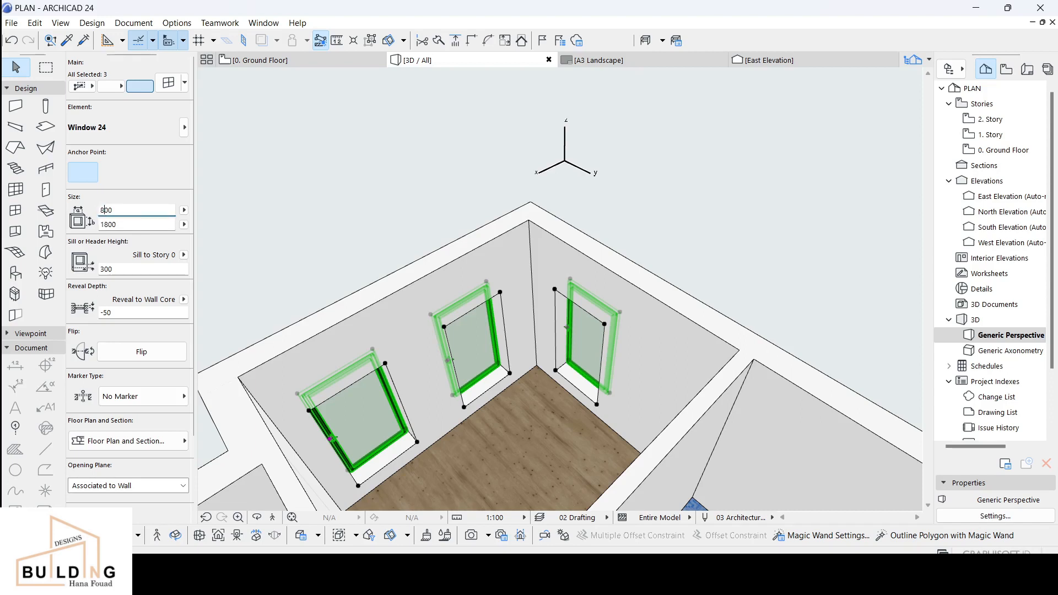
left_click(131, 221)
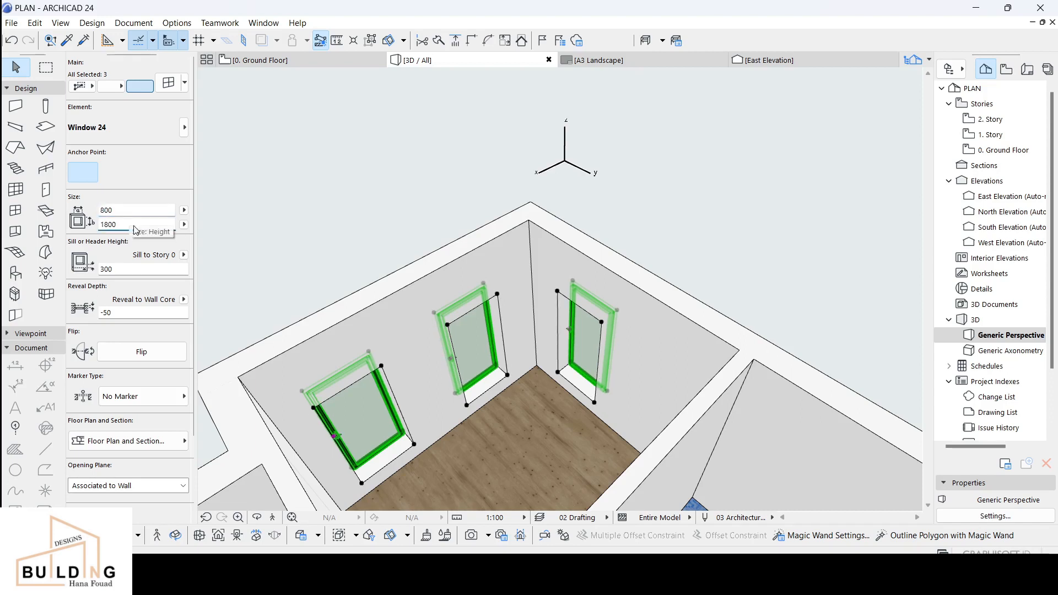
Step: Orbit the 3D model to check the resized Bed 1 windows from inside and outside, then clear the selection
middle_click_drag(506, 368, 444, 315)
scroll(444, 315, "down", 6)
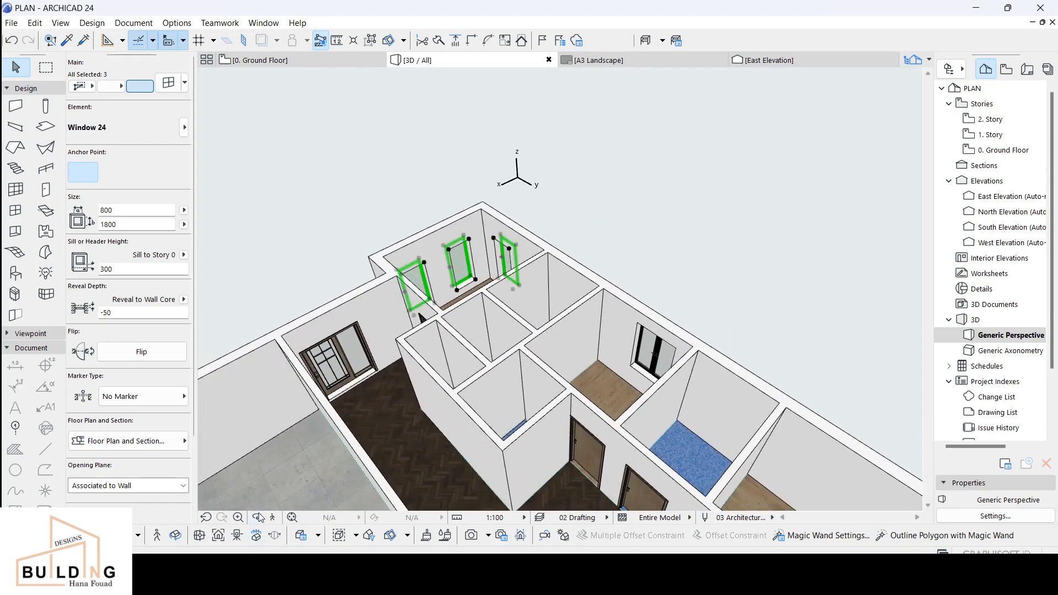
left_click(257, 518)
left_click_drag(420, 309, 727, 402)
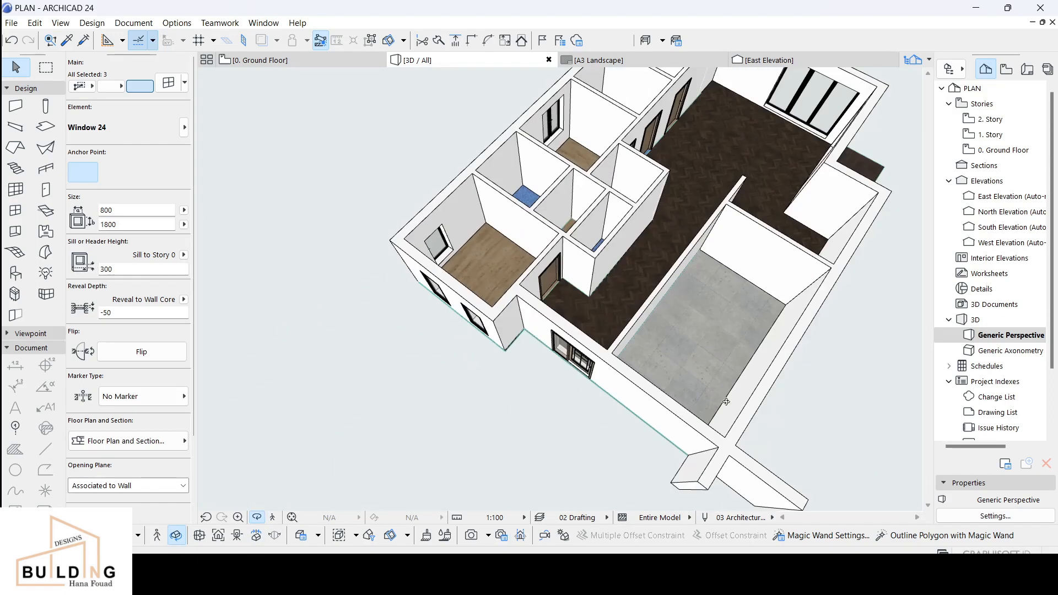
middle_click_drag(561, 302, 637, 350)
left_click_drag(638, 351, 267, 398)
scroll(523, 385, "up", 2)
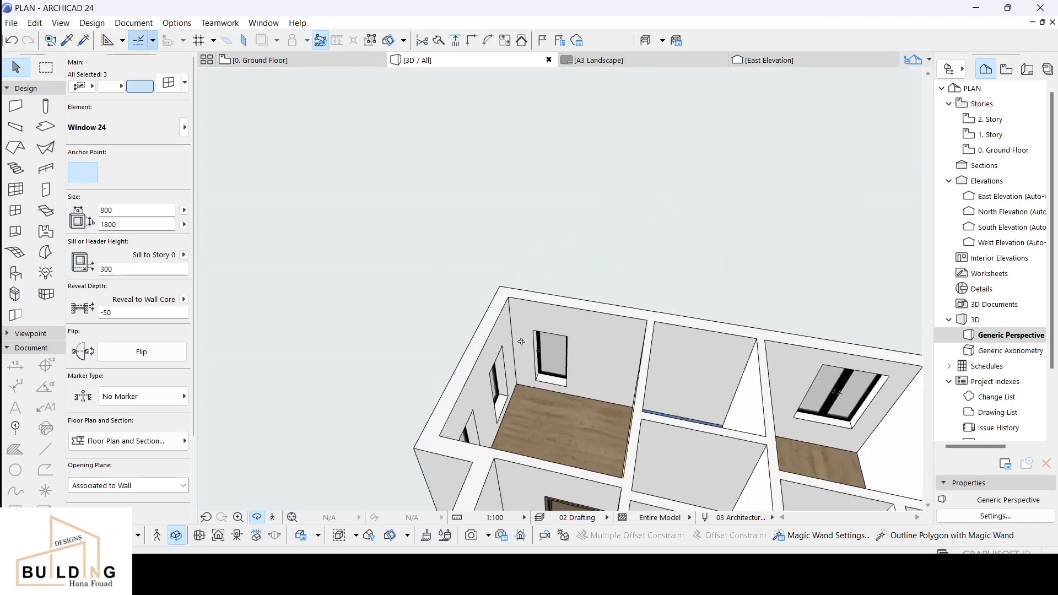
key("Escape")
key("Escape")
Step: Set the width of the window in Bed 1's west wall to 400 mm
left_click(560, 360)
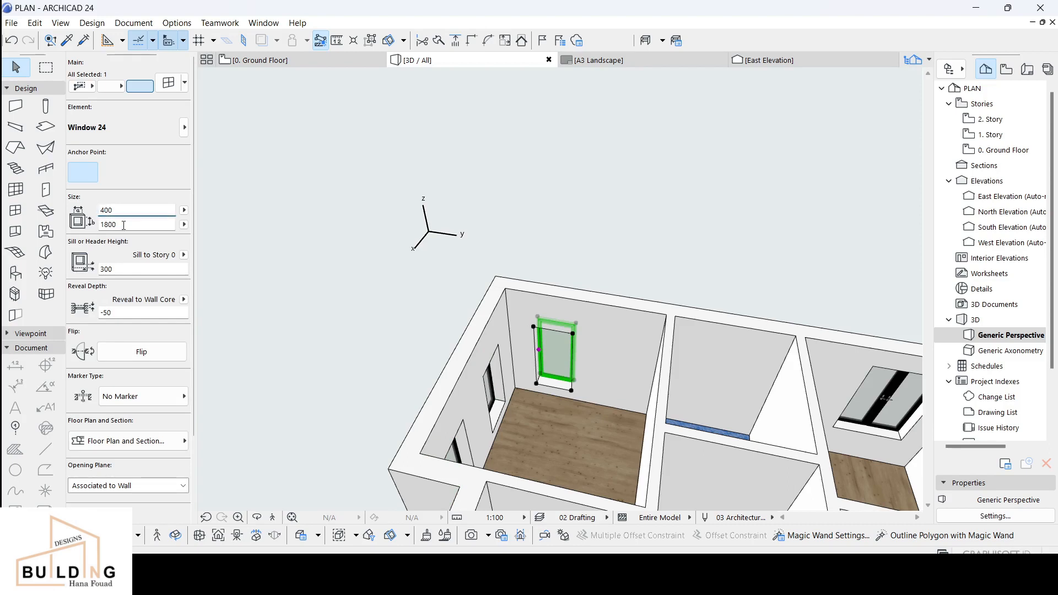
left_click(123, 226)
key("Escape")
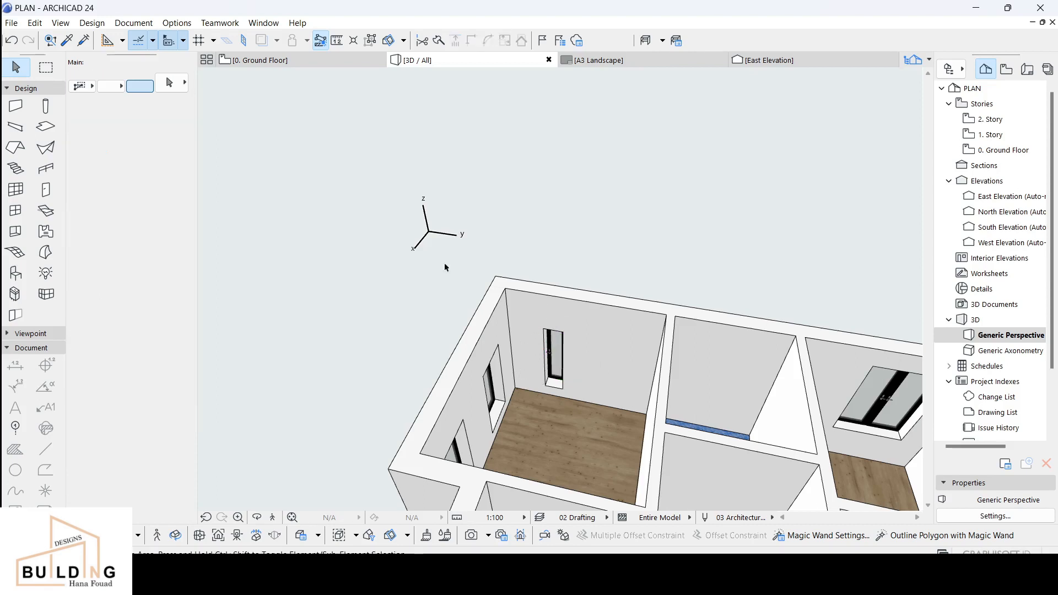
Step: On the ground floor plan, move Bed 1's west window along its wall closer to the room's south corner
left_click(284, 61)
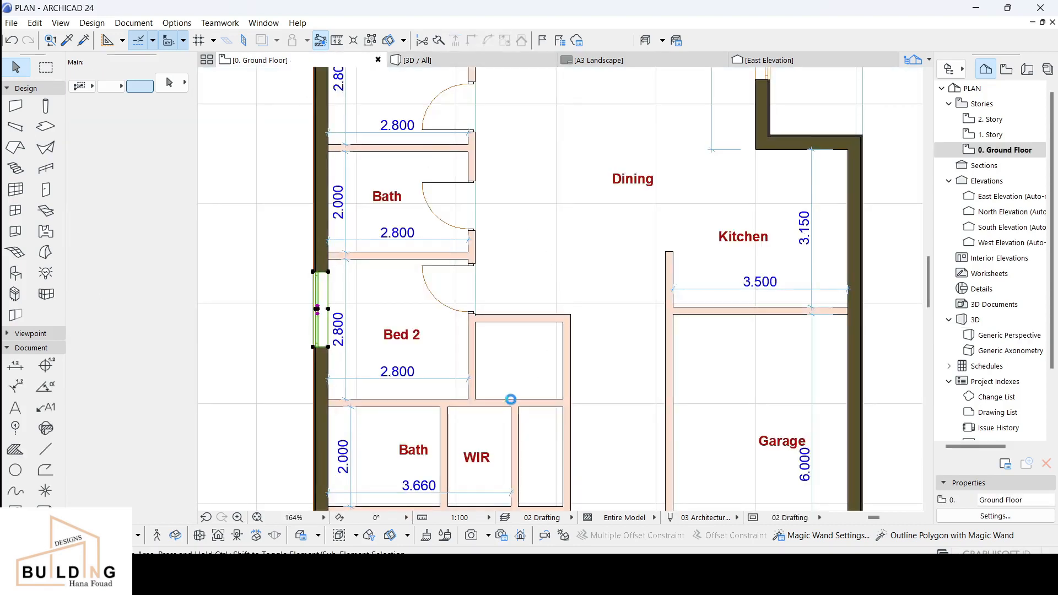
scroll(495, 386, "down", 2)
scroll(495, 385, "down", 2)
middle_click_drag(496, 378, 503, 204)
left_click(430, 367)
scroll(401, 355, "up", 5)
scroll(399, 356, "up", 1)
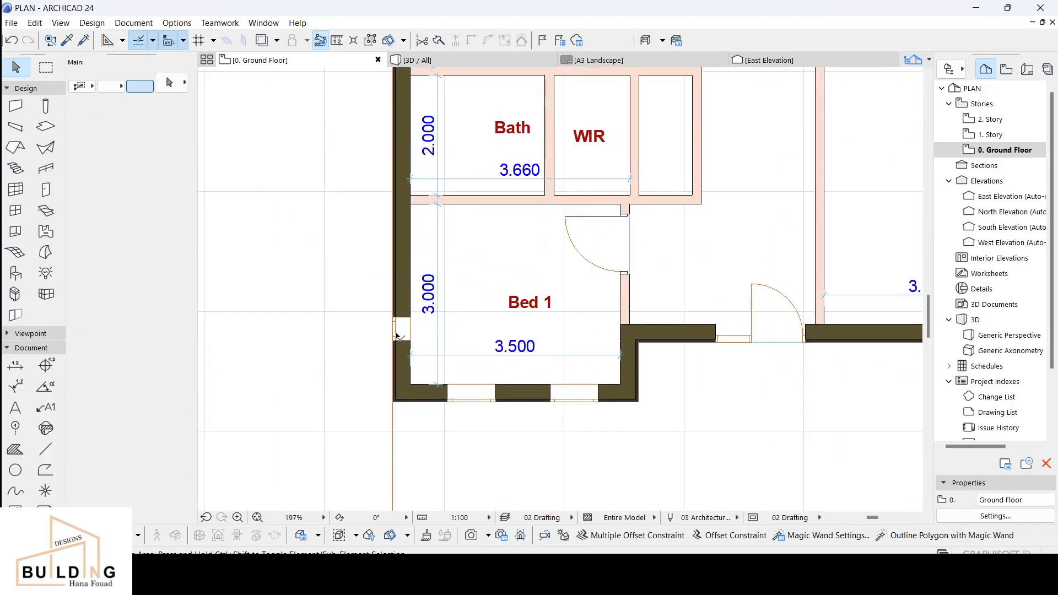
left_click(407, 333)
left_click_drag(411, 336, 409, 369)
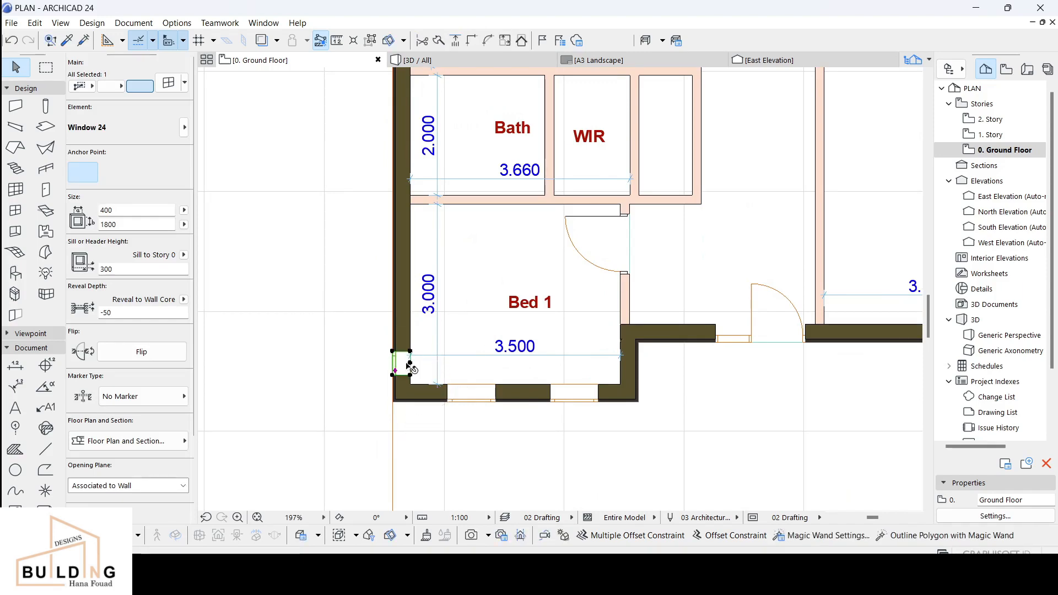
Step: Set the width of Bed 1's west window to 500 mm and deselect it
left_click_drag(105, 210, 96, 211)
key("Return")
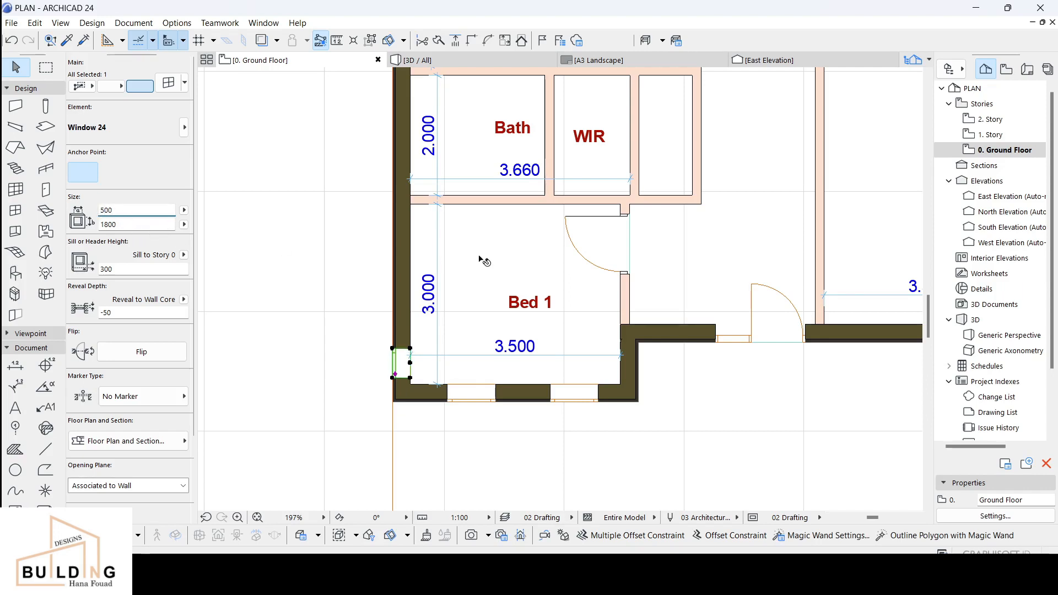
key("Escape")
Step: Copy Bed 1's west window along the exterior wall into both bathrooms
scroll(498, 302, "down", 3)
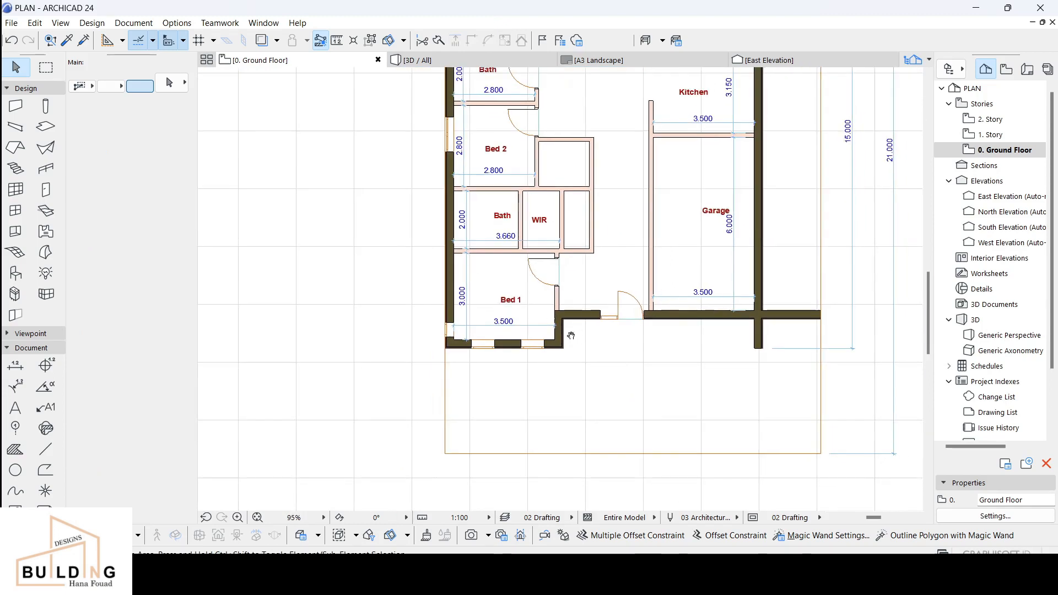
middle_click_drag(580, 333, 414, 415)
scroll(386, 259, "down", 1)
middle_click_drag(345, 301, 338, 381)
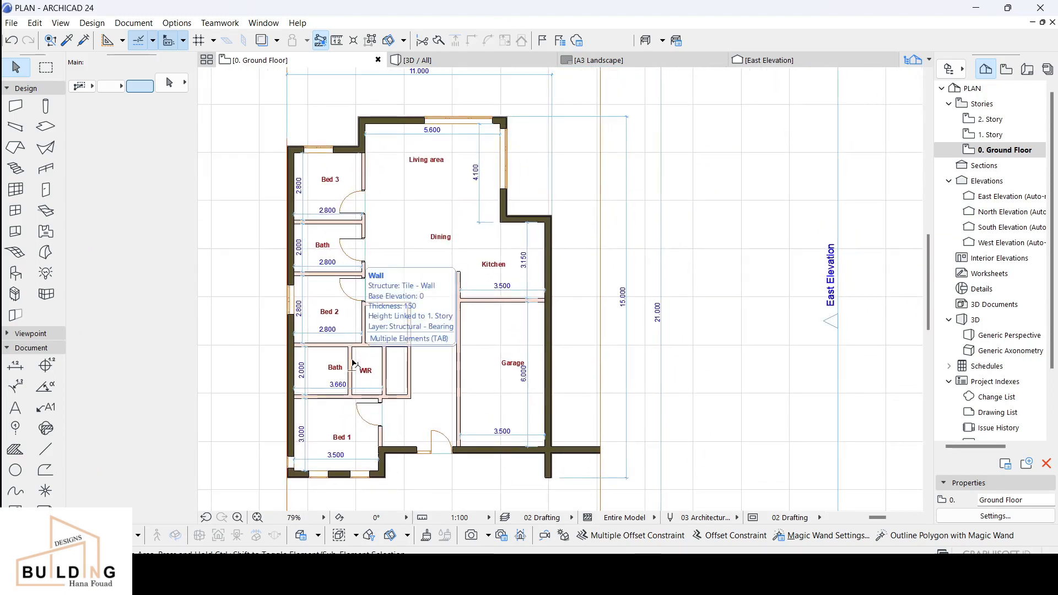
left_click(292, 465)
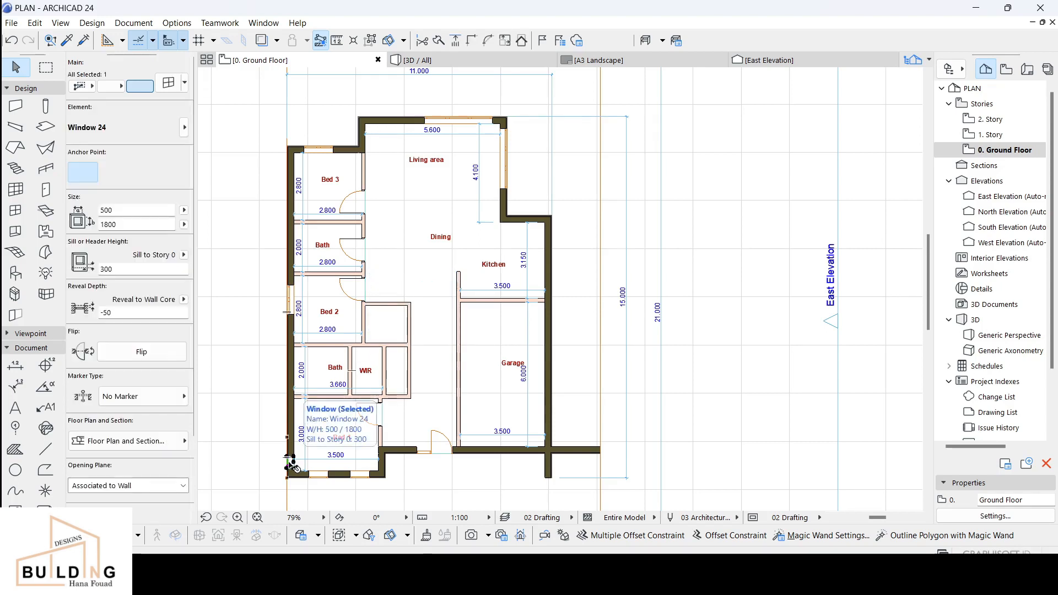
left_click_drag(292, 466, 288, 263)
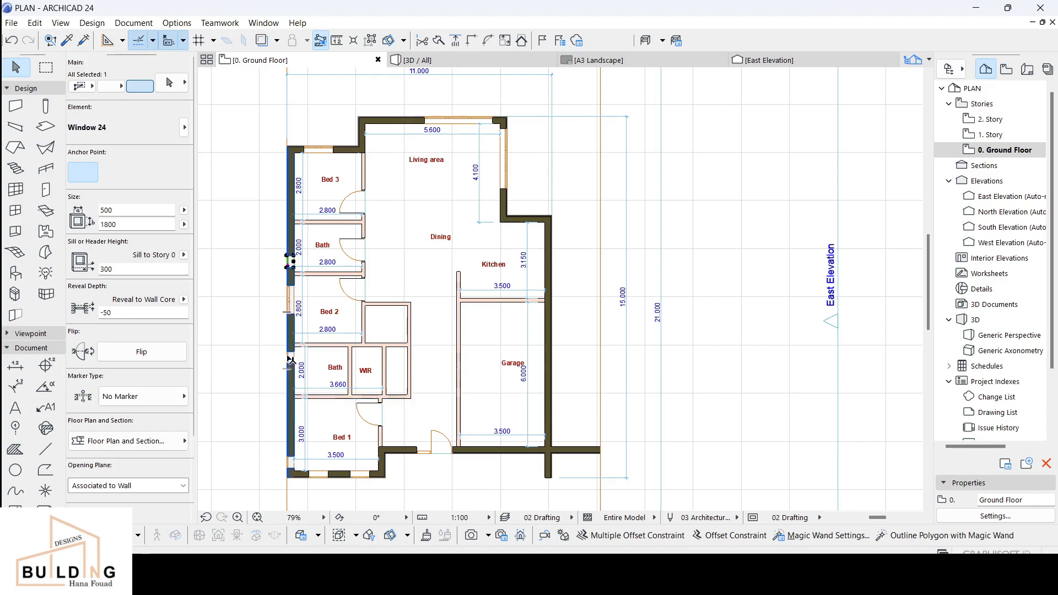
Step: Select both bathroom windows and set their height to 600 mm and sill height to 1300 mm
left_click(291, 357)
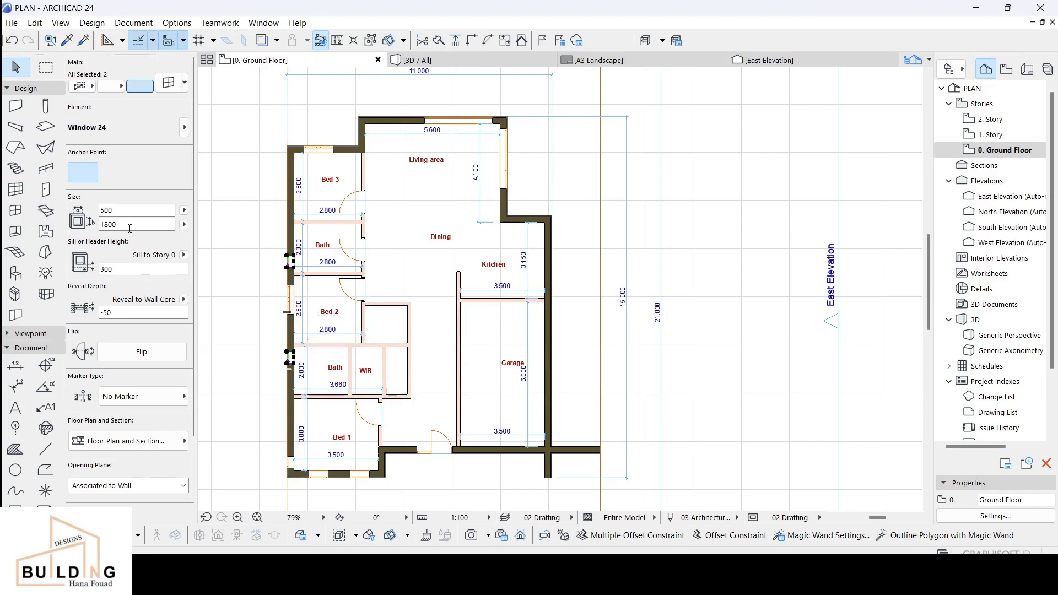
left_click(104, 223)
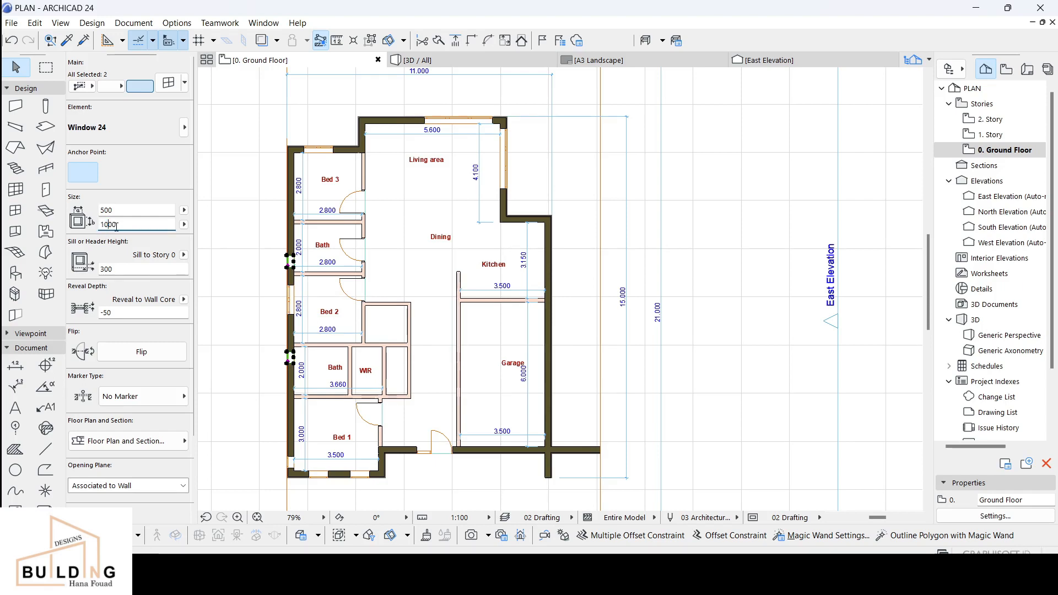
left_click(101, 269)
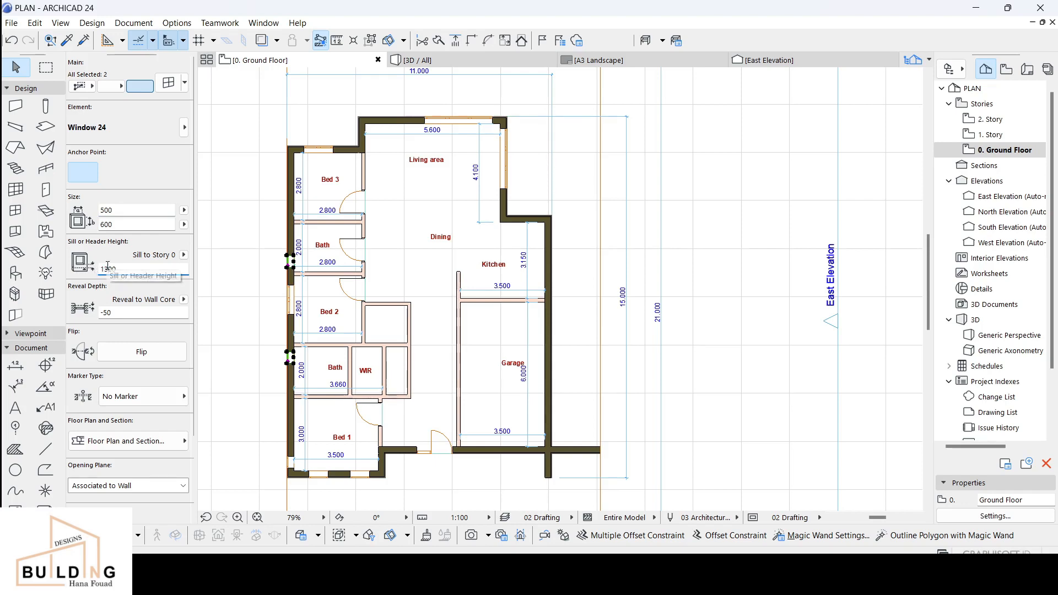
Step: Select the two bathroom windows in 3D and set their sill height to 1500 mm and their height to 700 mm
left_click(433, 61)
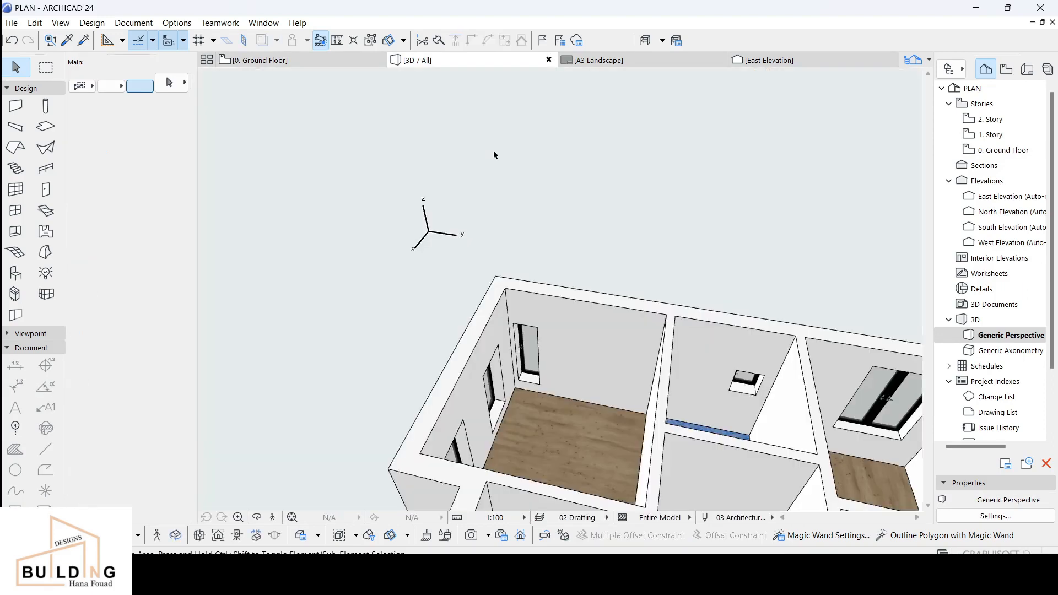
middle_click_drag(494, 156, 726, 342, "shift")
left_click(698, 356)
middle_click_drag(496, 316, 585, 331)
left_click(593, 328, "shift")
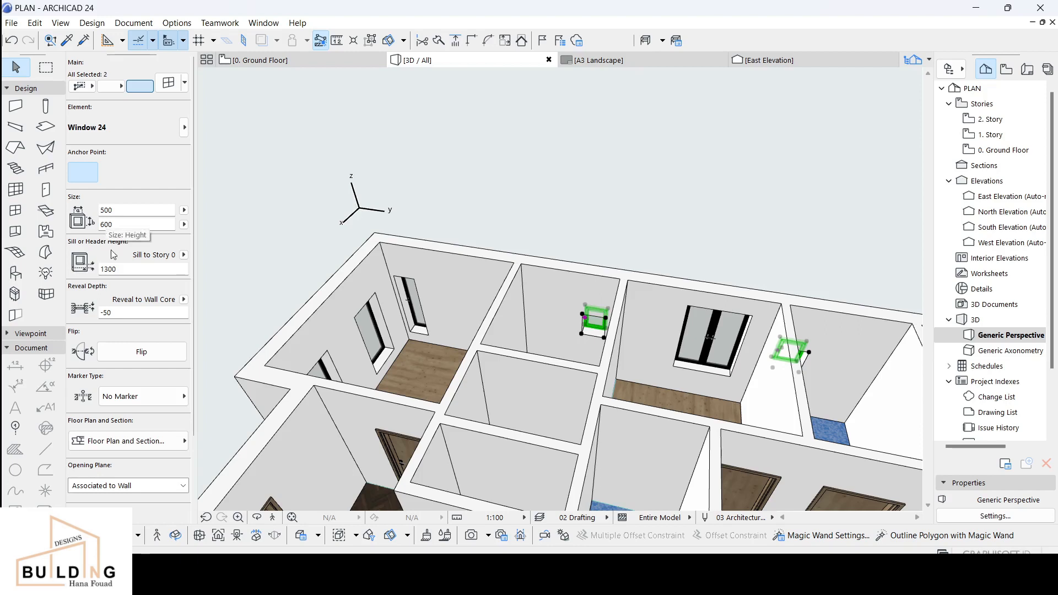
left_click_drag(108, 269, 104, 270)
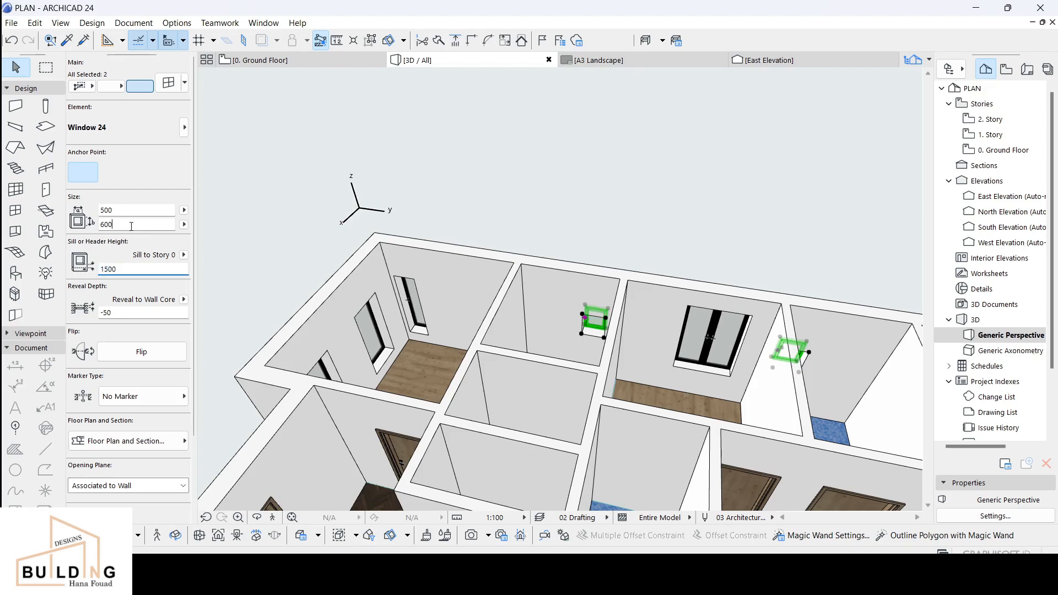
left_click(105, 224)
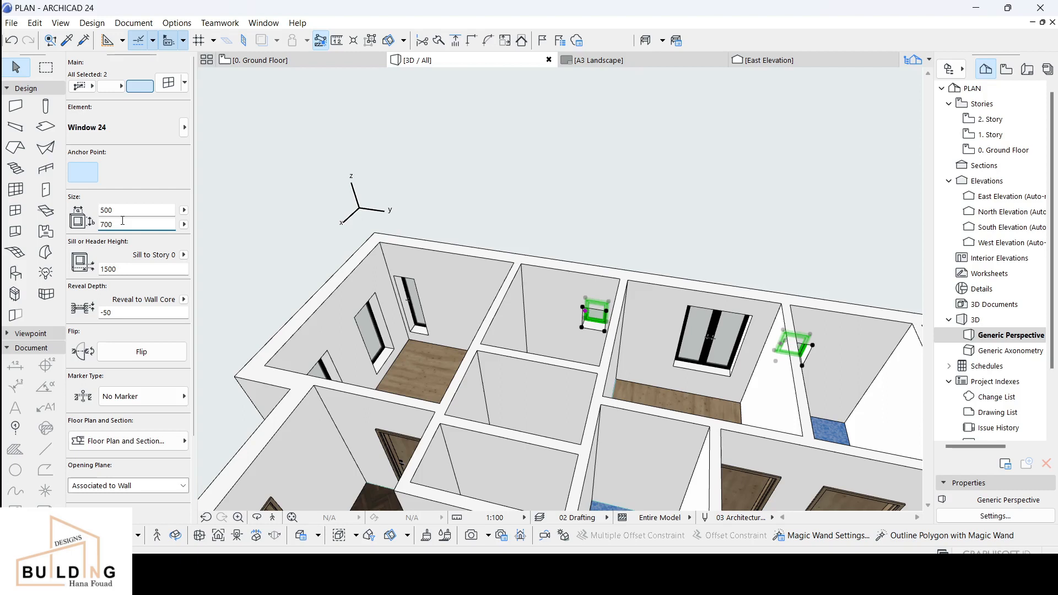
Step: Readjust the sill height of the two bathroom windows
middle_click_drag(571, 269, 518, 237)
left_click(107, 269)
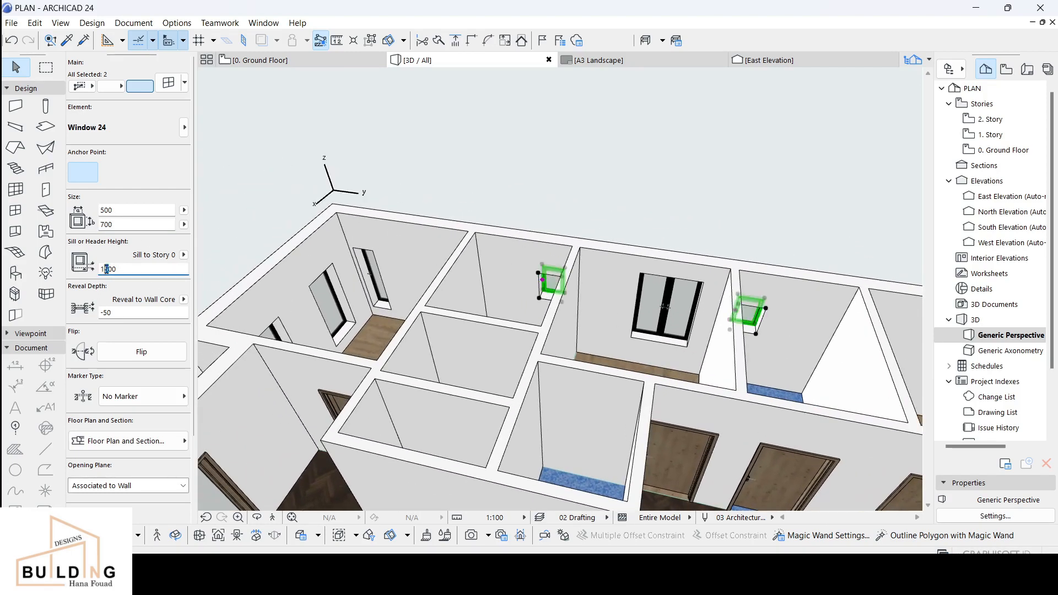
left_click(138, 225)
Step: Deselect the bathroom windows and orbit the 3D model to inspect the windows in the bedrooms, bathrooms and living area
mouse_move(634, 298)
middle_mouse_down()
mouse_move(675, 213)
mouse_move(674, 138)
mouse_move(661, 169)
mouse_move(286, 204)
mouse_move(602, 311)
mouse_move(639, 298)
middle_mouse_up()
scroll(584, 346, "down", 1)
scroll(583, 343, "down", 1)
middle_click_drag(762, 409, 553, 348)
key("Escape")
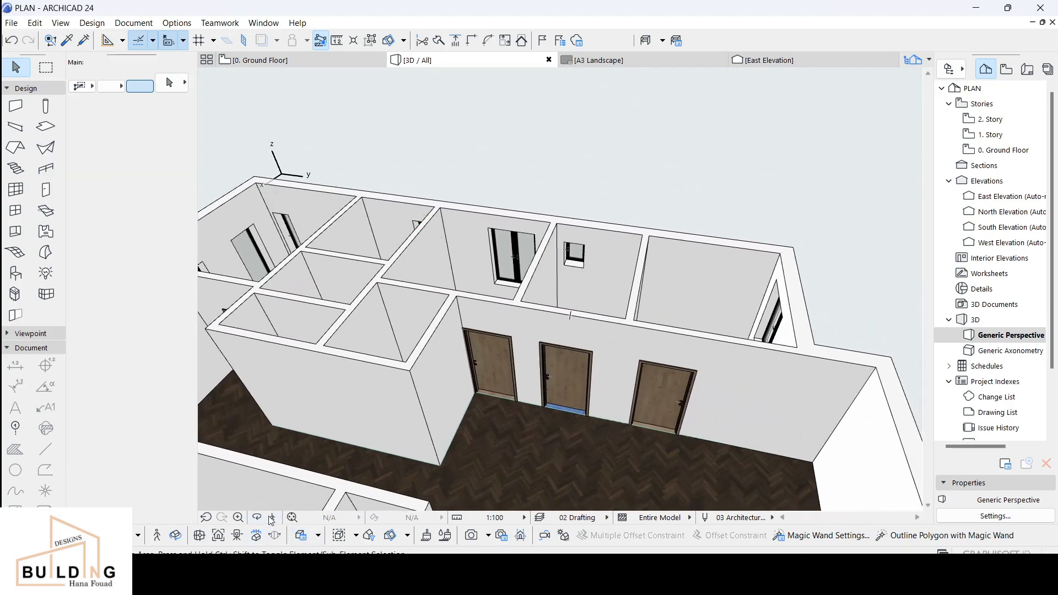
left_click(259, 519)
left_click_drag(409, 441, 560, 358)
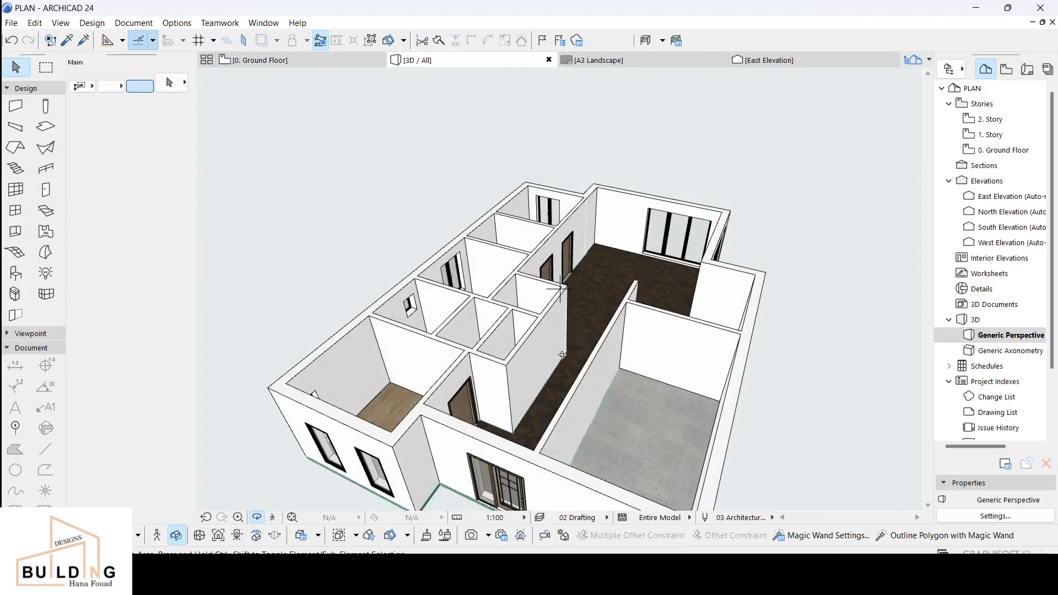
left_click_drag(565, 379, 589, 377)
left_click_drag(682, 304, 682, 304)
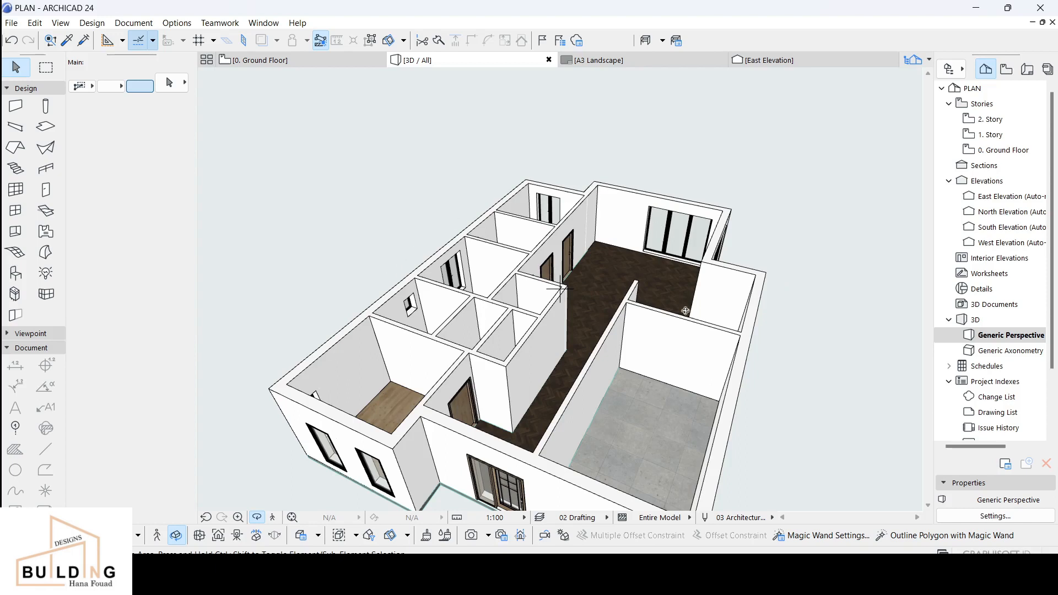
left_click_drag(544, 343, 631, 323)
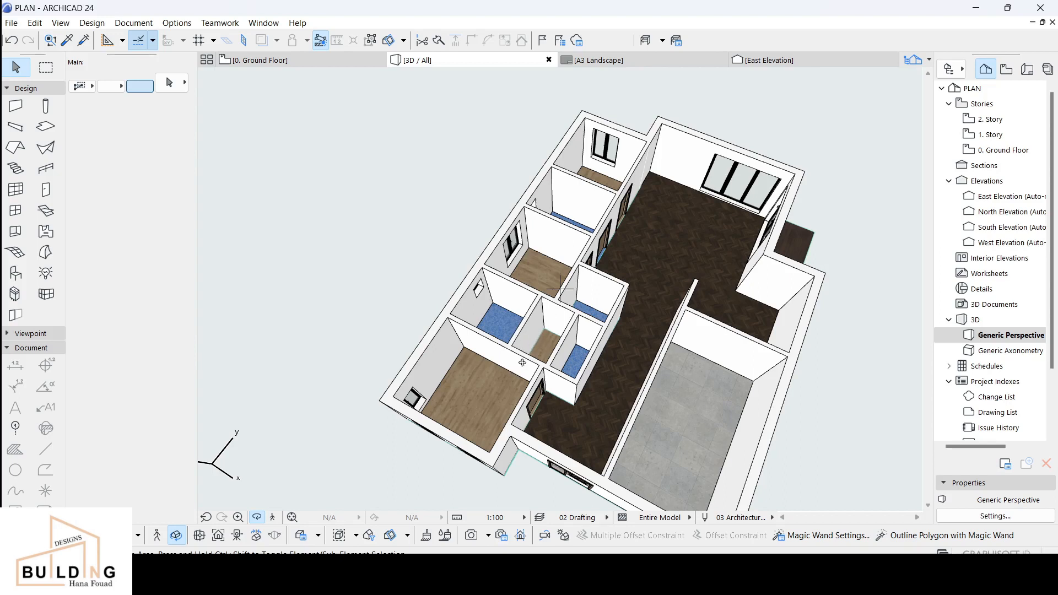
left_click_drag(504, 359, 605, 380)
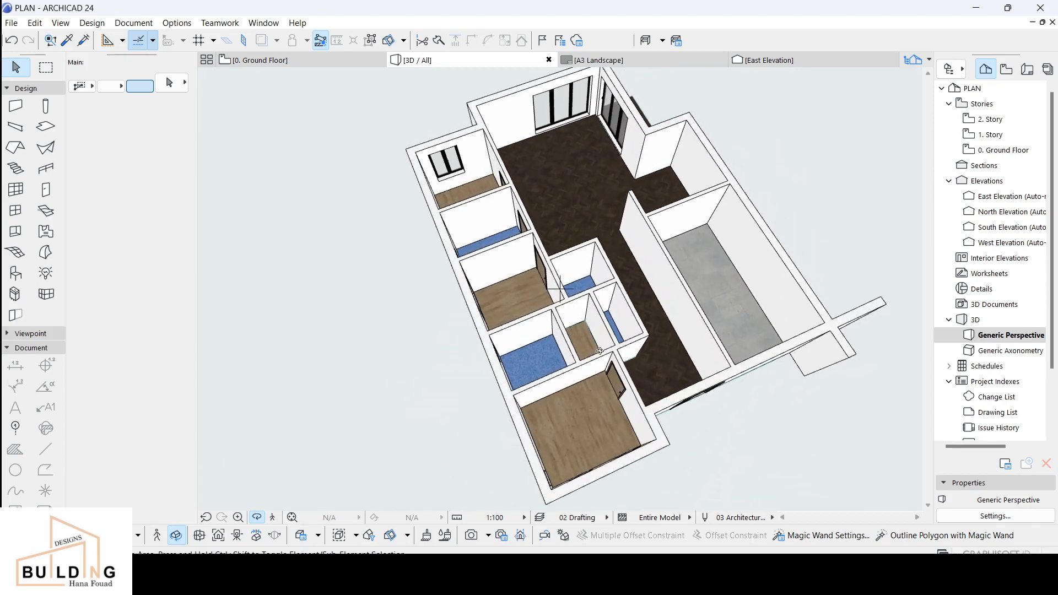
scroll(599, 350, "up", 5)
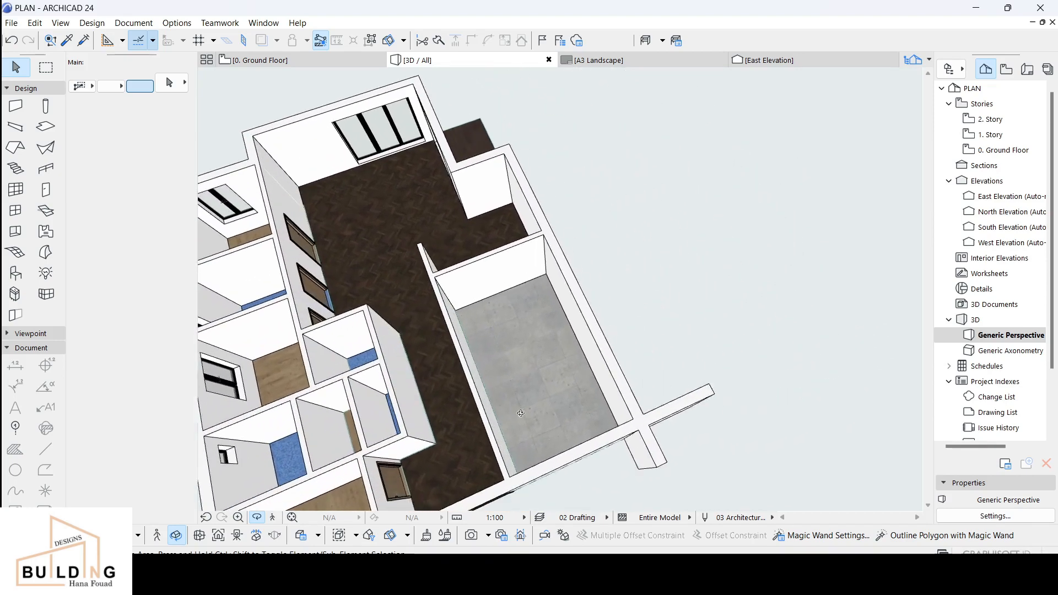